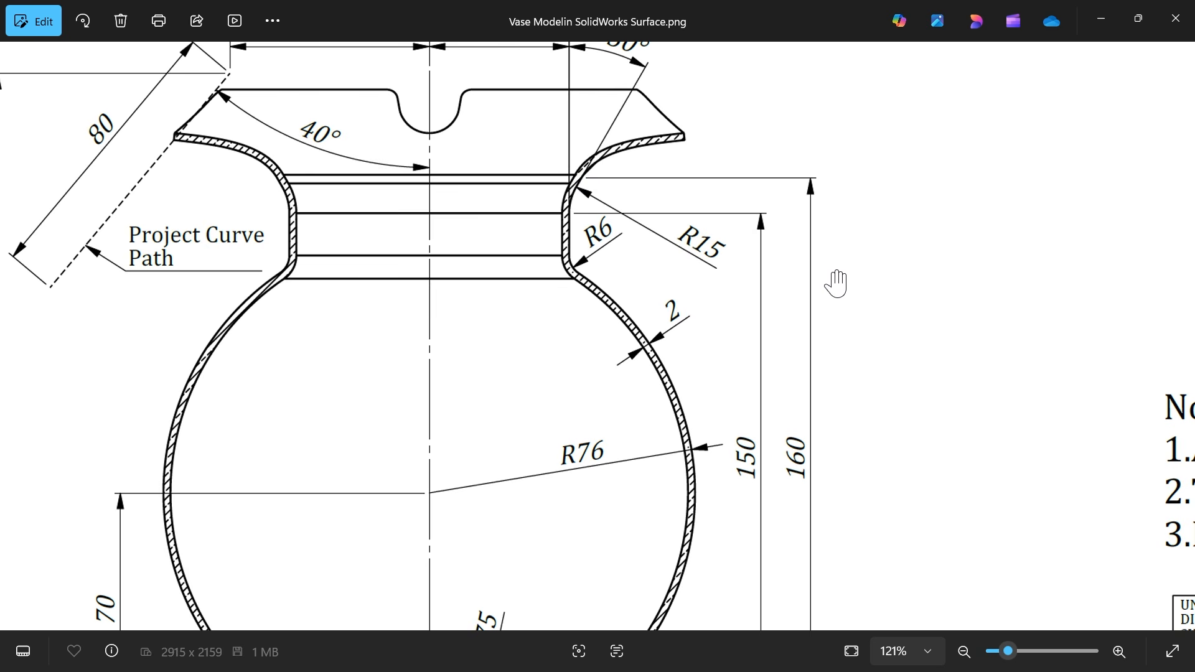
Check the neck dimensions on the vase drawing, switch to SolidWorks and start a sketch on the Front Plane.
drag(603, 193, 612, 240)
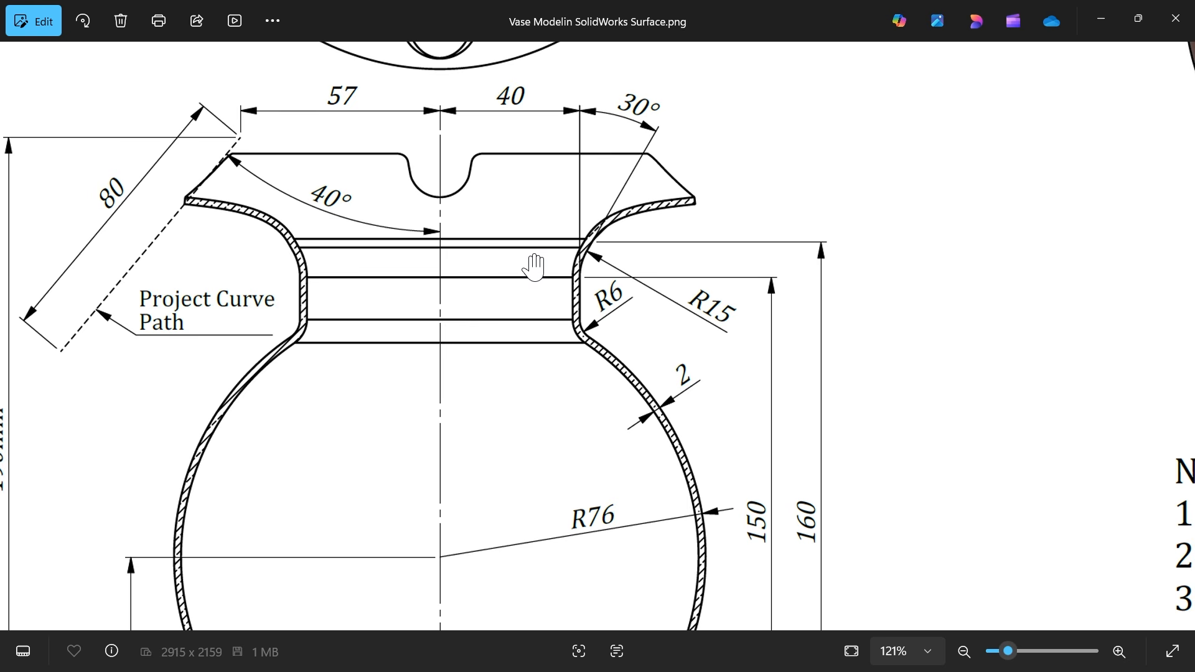
click(1101, 24)
click(69, 305)
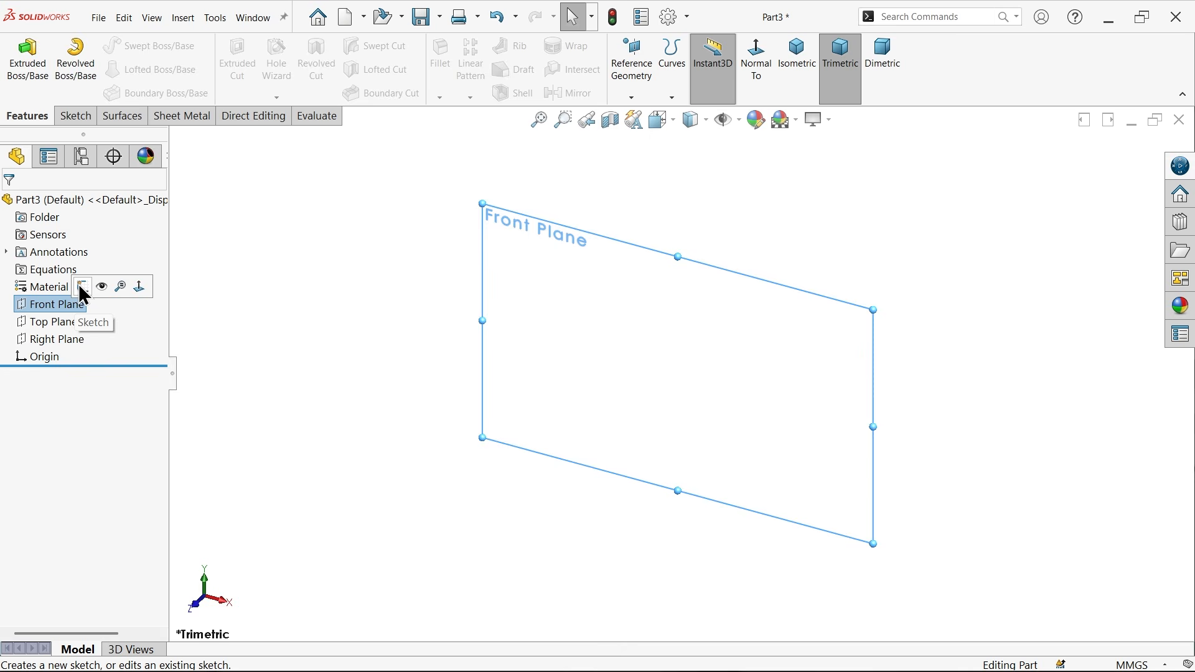
click(84, 291)
Sketch a vertical centerline about 89 mm tall and a horizontal centerline, with their shared corner attached to the origin.
click(117, 45)
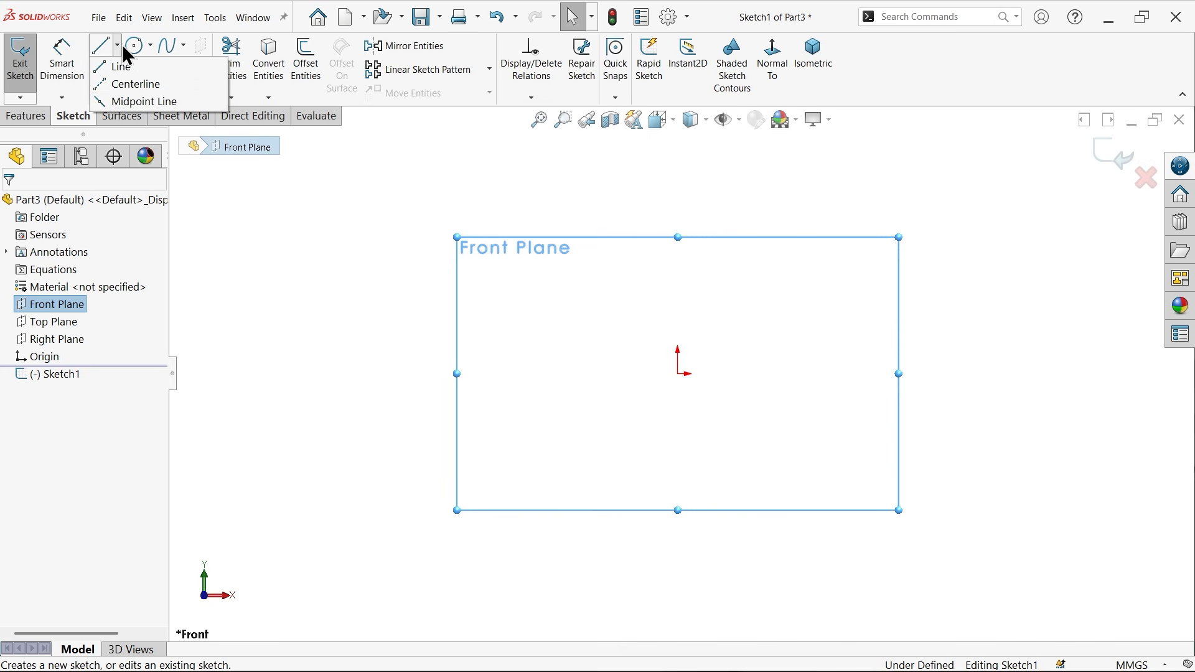
click(128, 83)
click(678, 237)
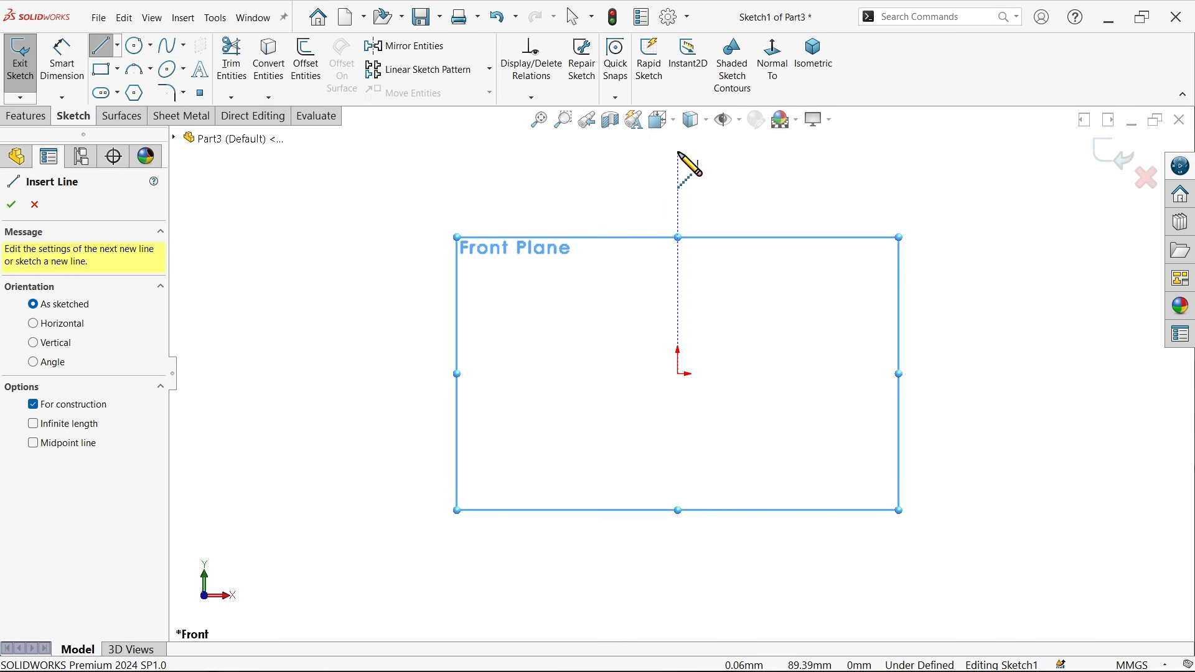
double_click(678, 152)
click(678, 374)
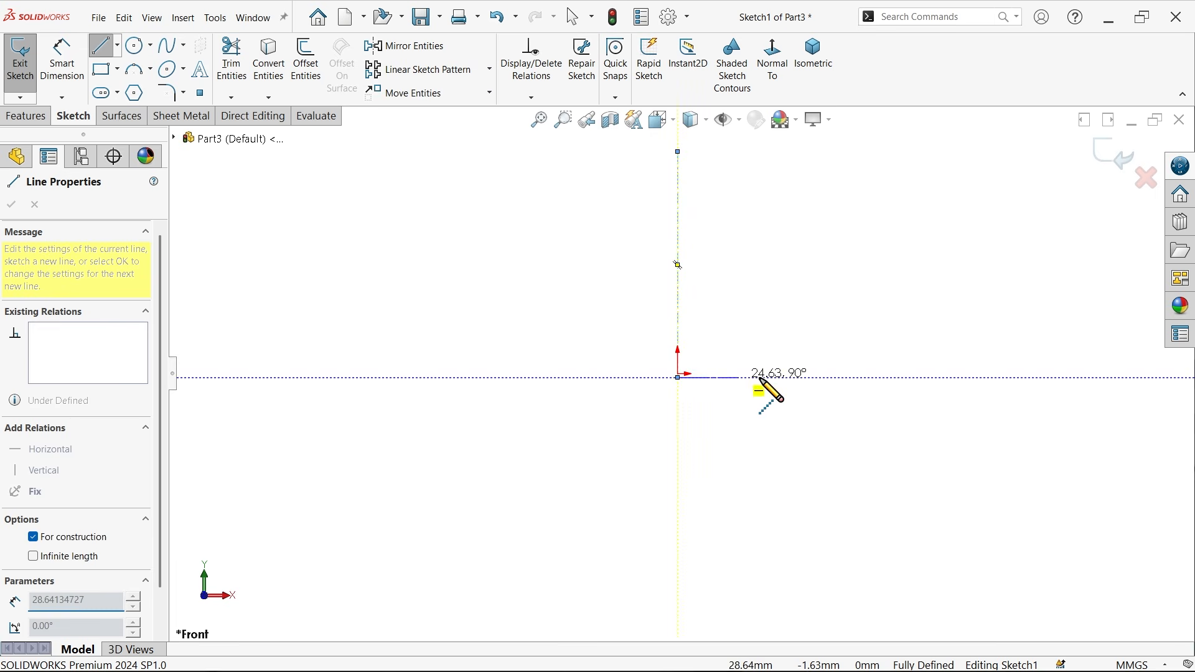
click(811, 378)
right_click(834, 361)
click(853, 355)
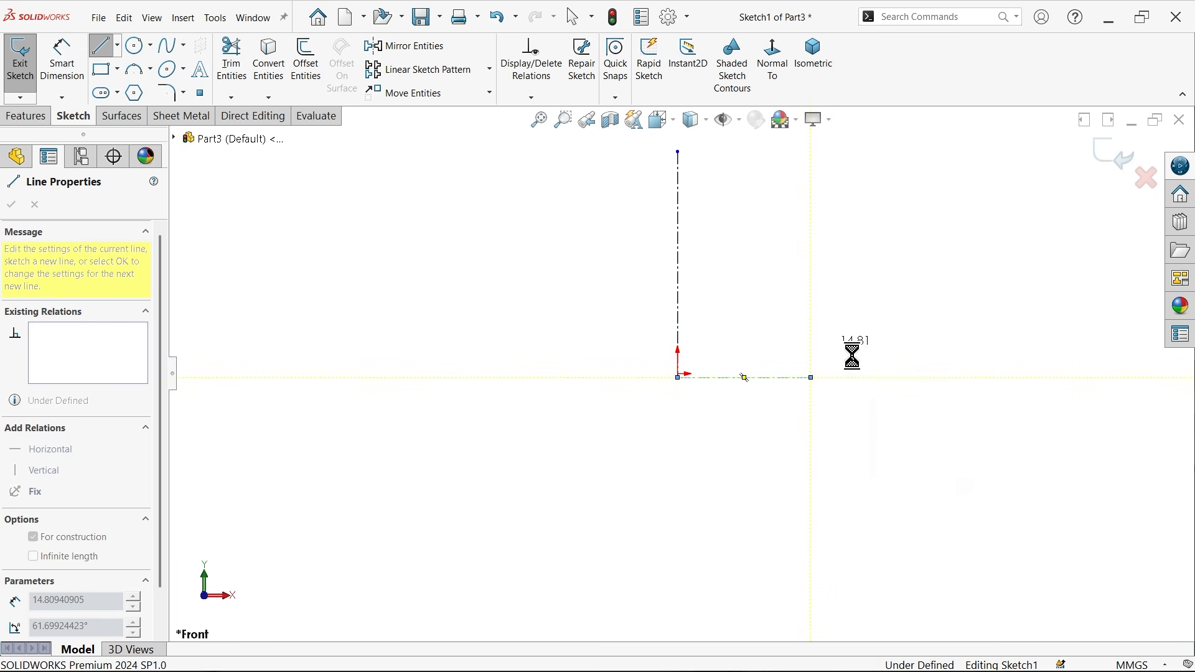
scroll(722, 328, down, 4)
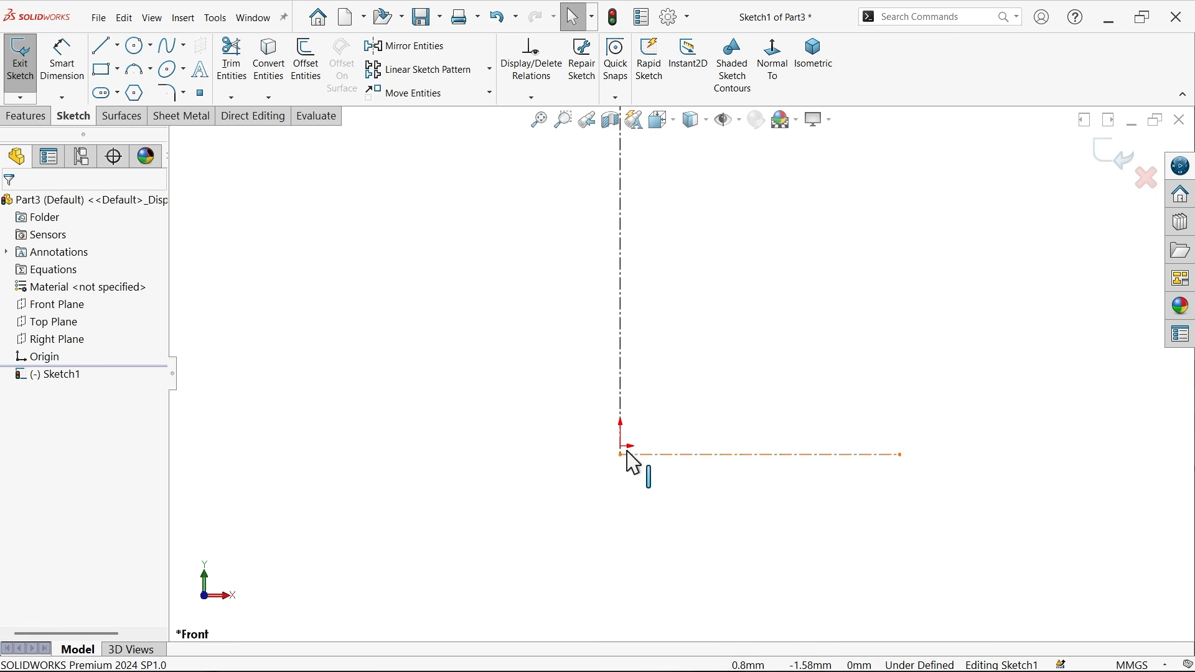
mouse_move(621, 457)
mouse_down()
mouse_move(629, 427)
mouse_move(624, 446)
mouse_up()
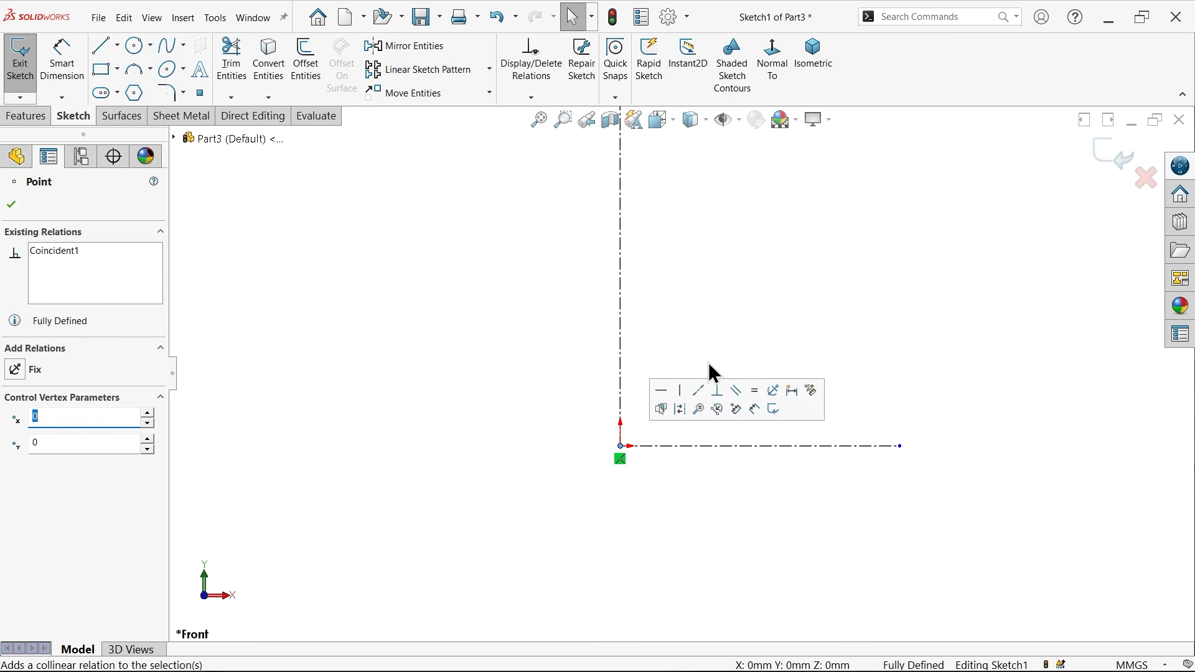
Sketch the neck as a short slanted line and a vertical line about 18 mm from the axis, ending about 71 mm up.
scroll(707, 352, up, 4)
scroll(708, 317, down, 2)
scroll(707, 308, down, 1)
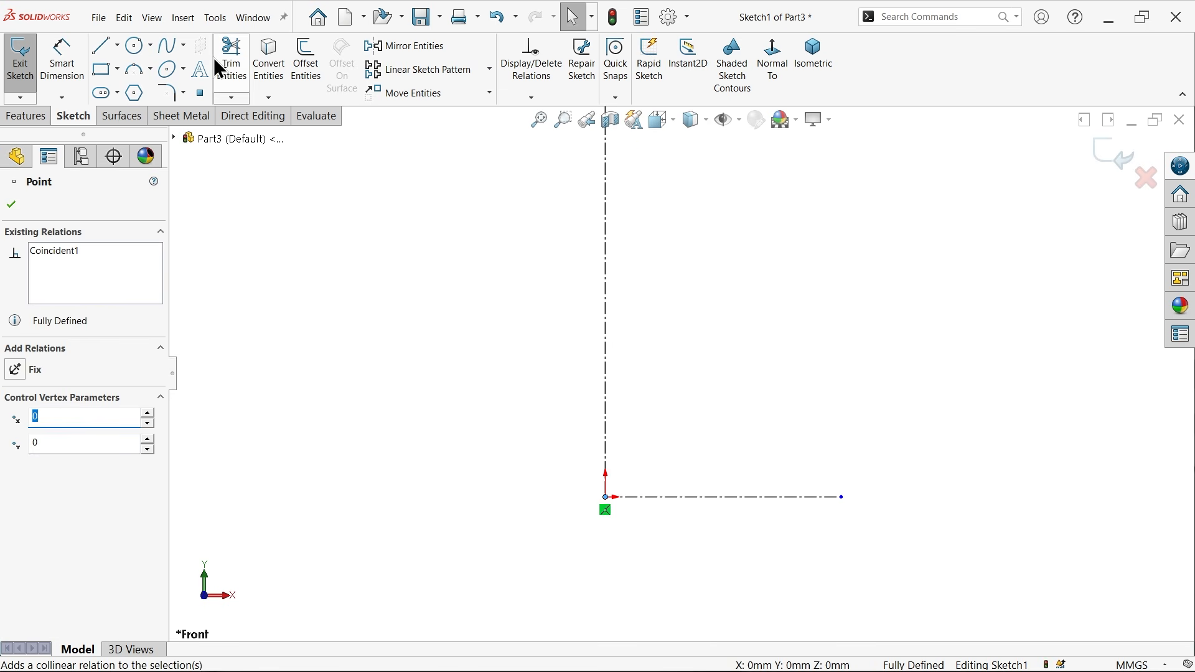
click(107, 52)
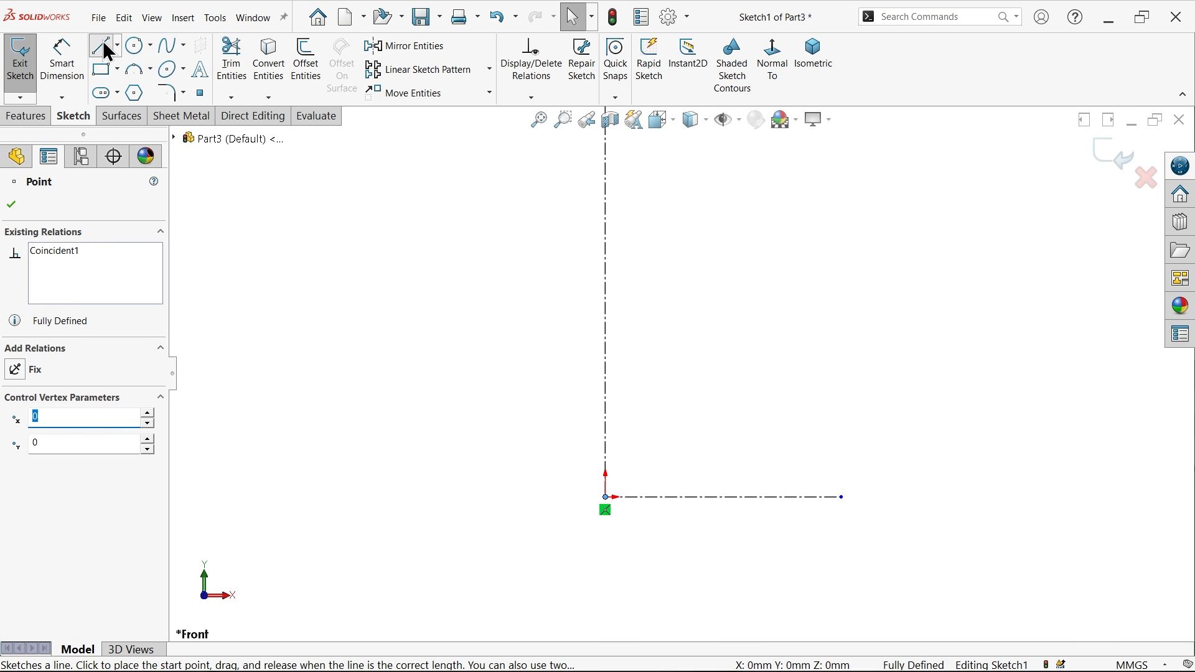
scroll(715, 237, down, 1)
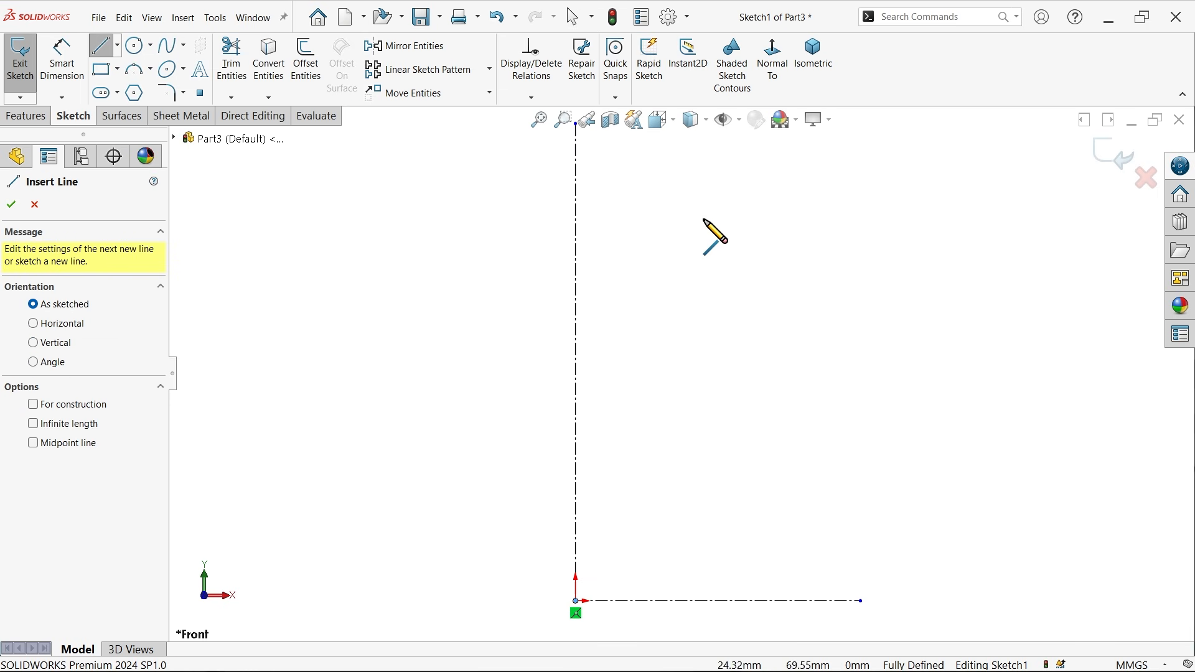
click(692, 160)
click(674, 189)
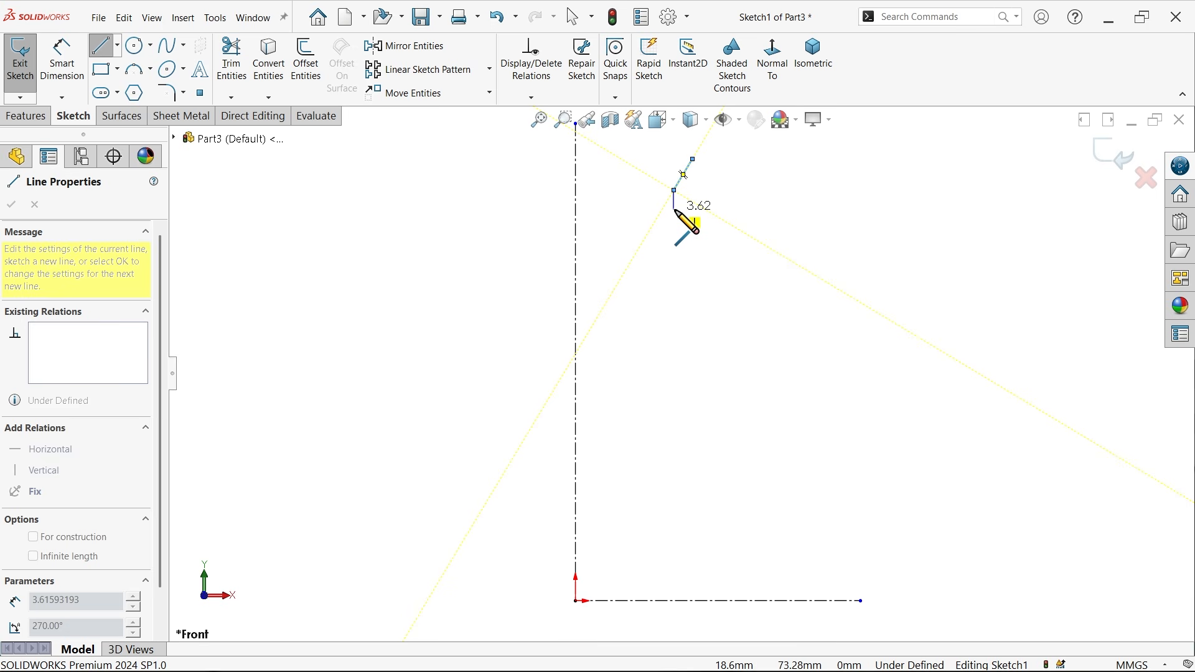
click(674, 222)
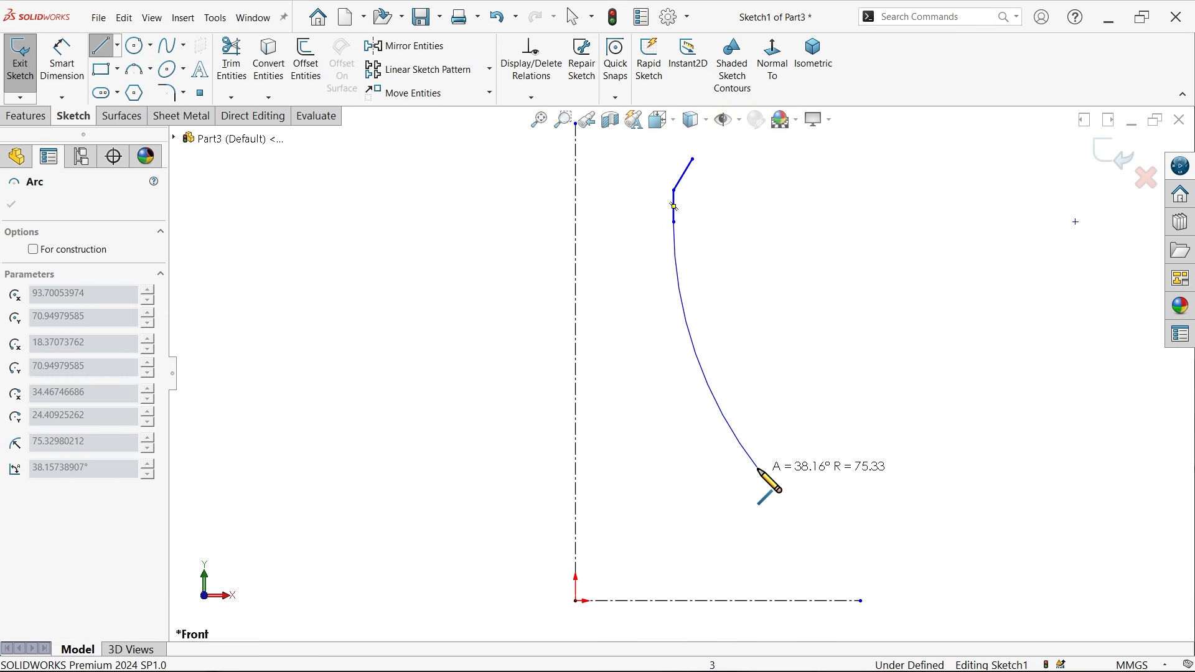
Sketch an arc of about 110 mm radius from the neck's lower end, and a vertical line about 14 mm long down to the horizontal centerline.
scroll(731, 492, up, 2)
scroll(725, 488, down, 2)
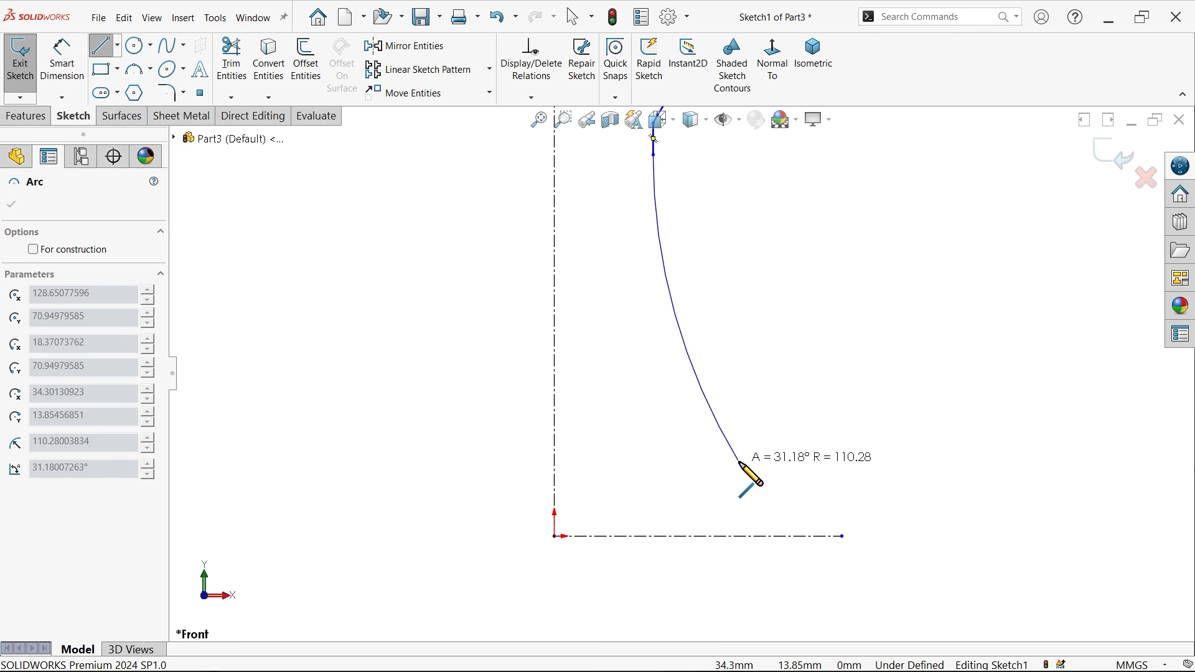
click(740, 461)
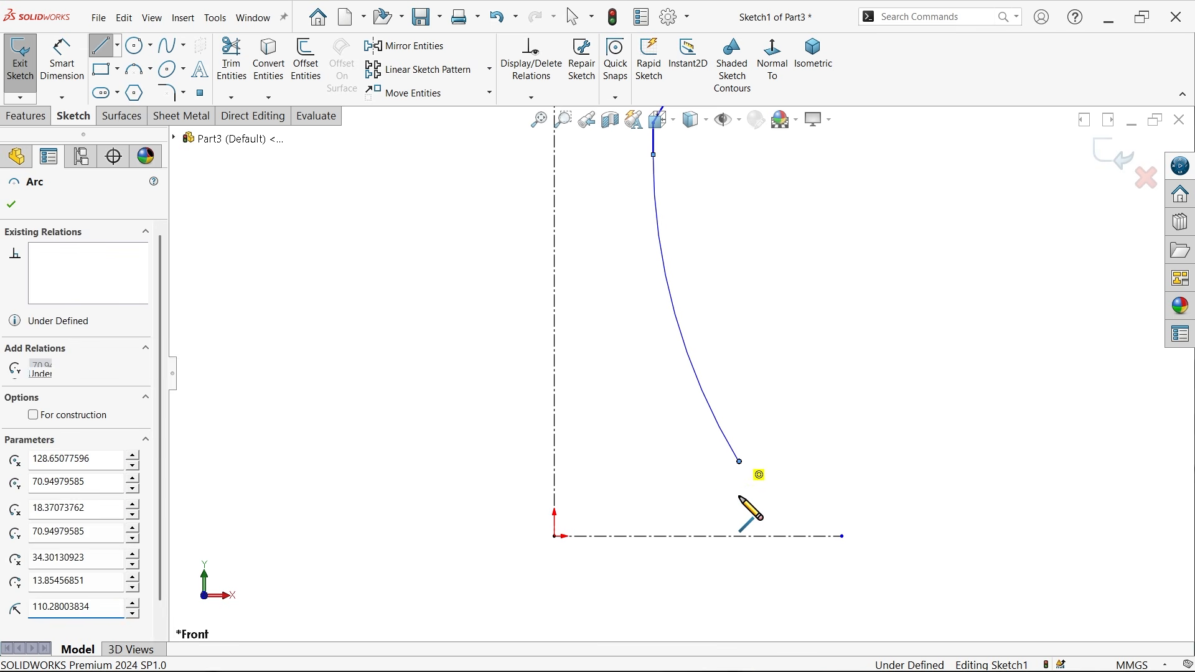
click(740, 537)
Try sketching a foot line about 7 mm long with a tangent base arc to the vertical centerline, and reshaping that arc.
scroll(699, 535, down, 5)
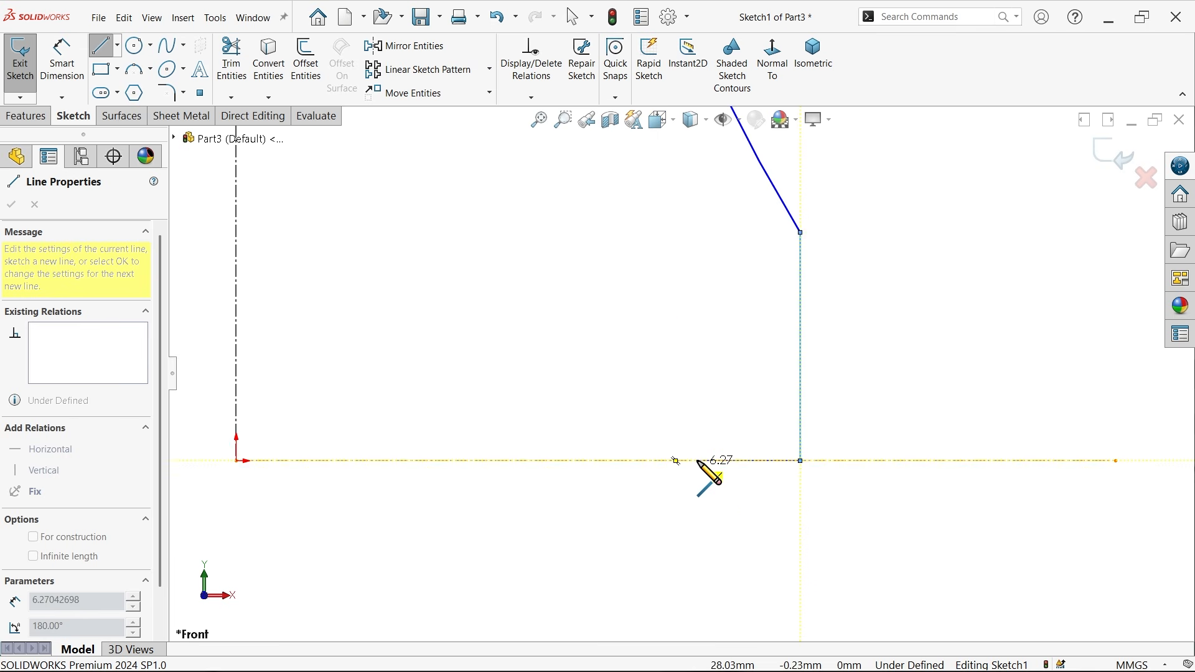
click(688, 460)
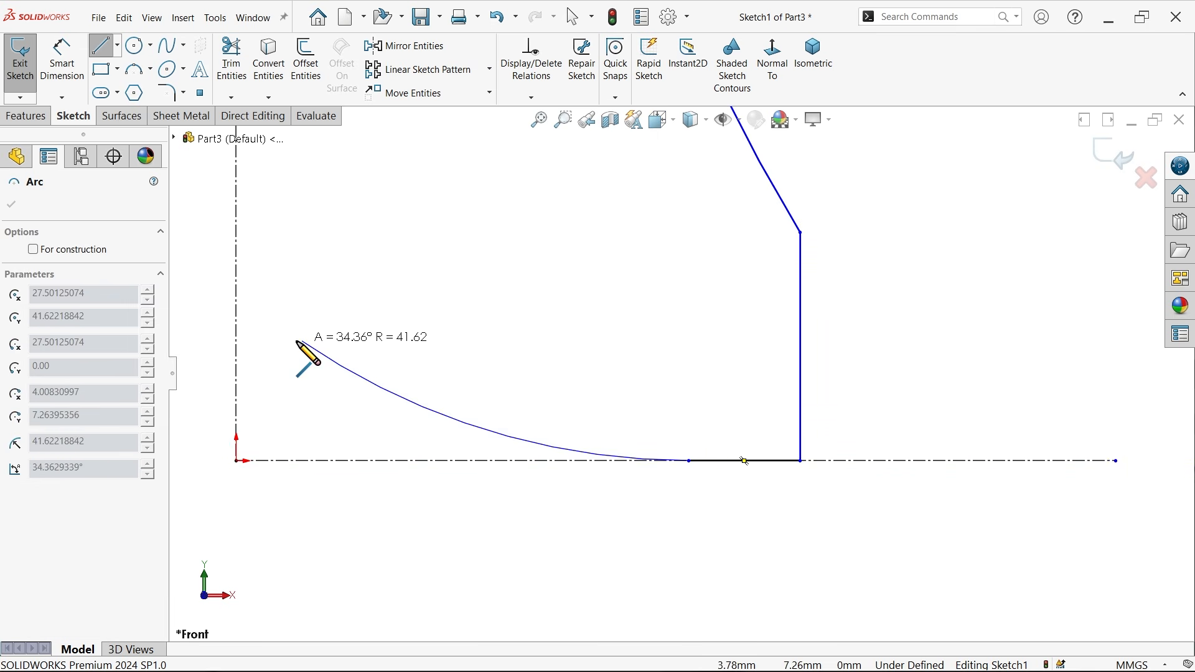
click(237, 336)
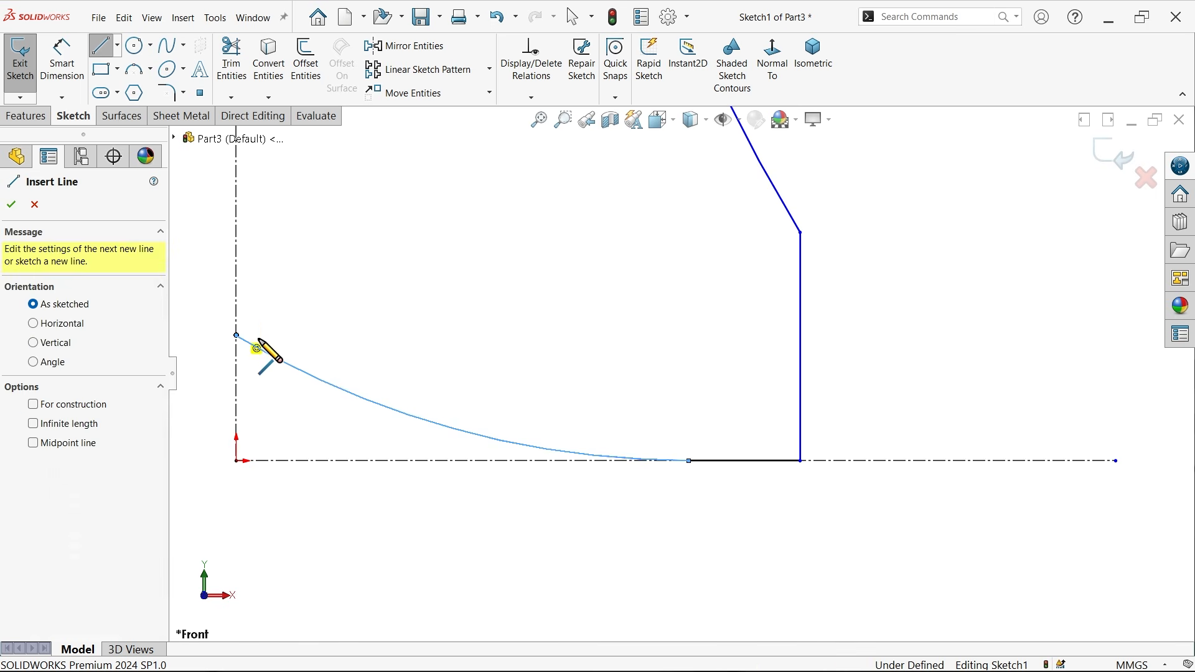
right_click(348, 308)
click(411, 319)
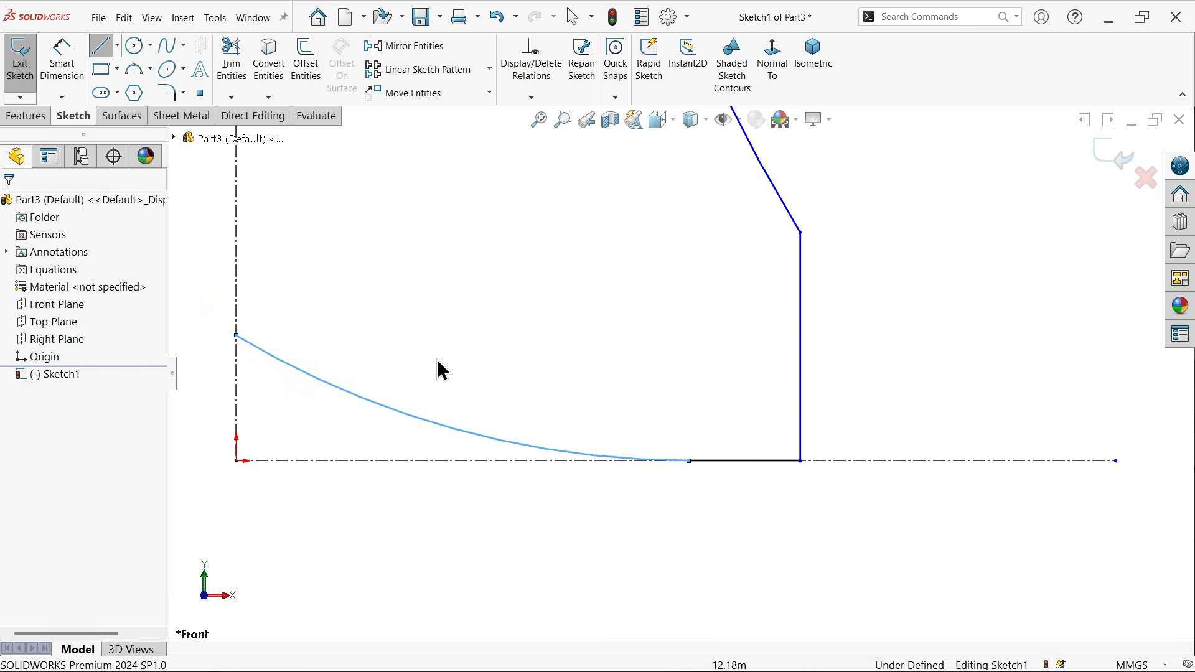
click(426, 428)
drag(464, 381, 465, 382)
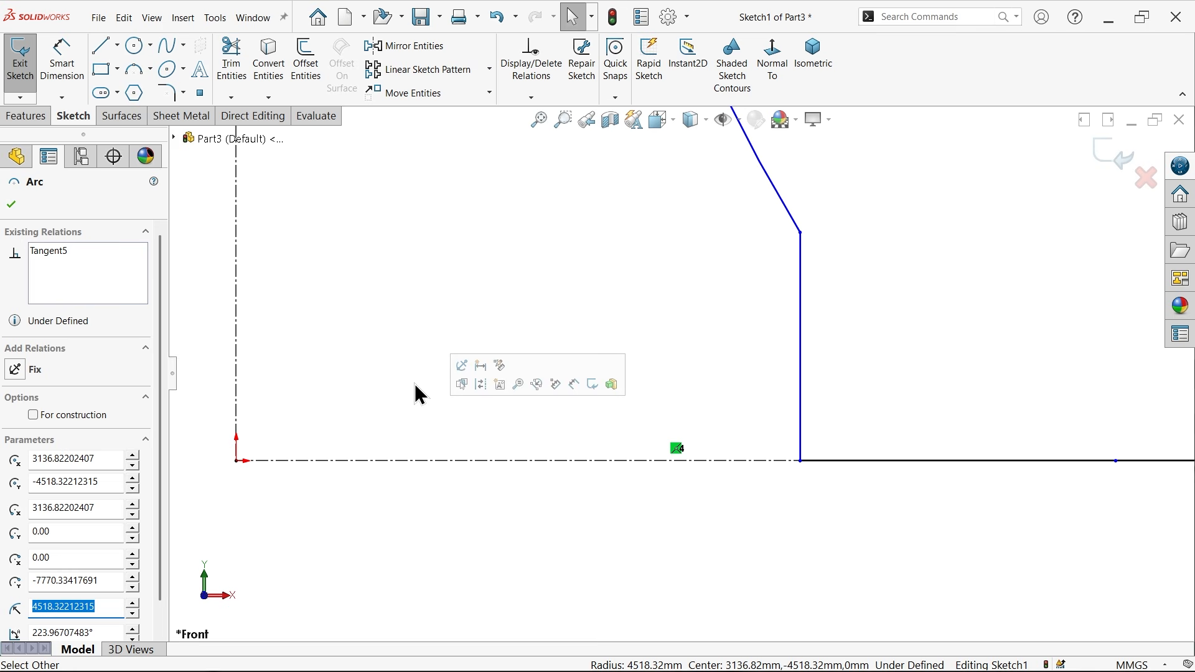
Sketch a new horizontal foot line about 8 mm long inward from the outer wall, and delete the overextended horizontal line.
click(100, 52)
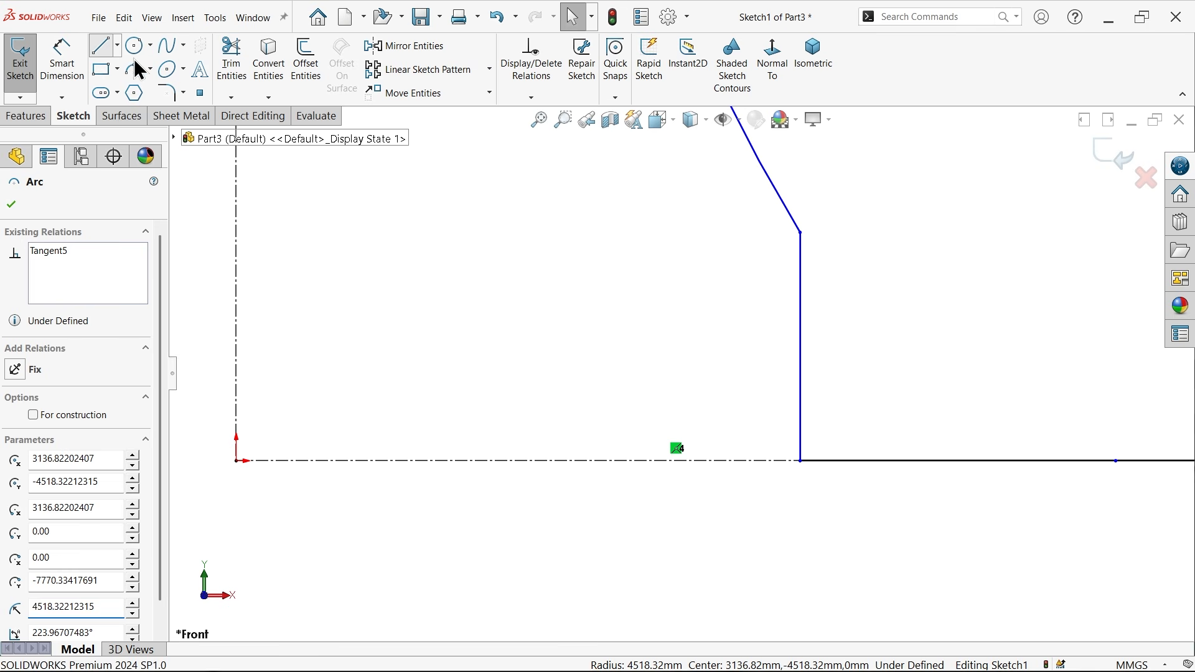
click(801, 460)
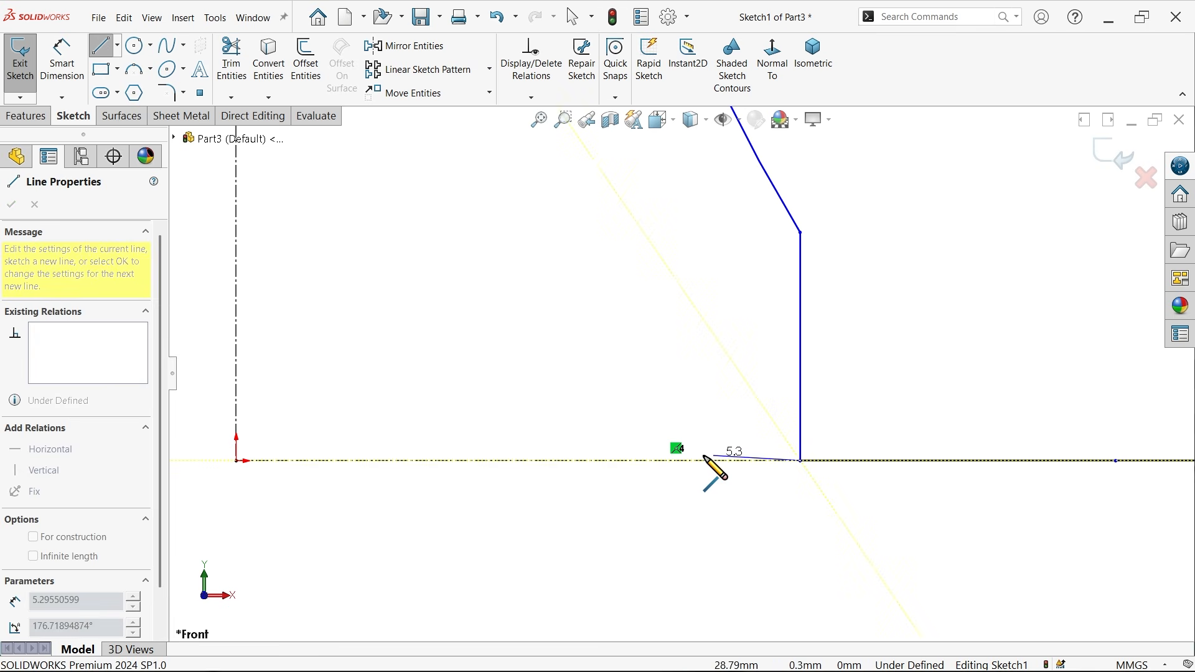
click(668, 460)
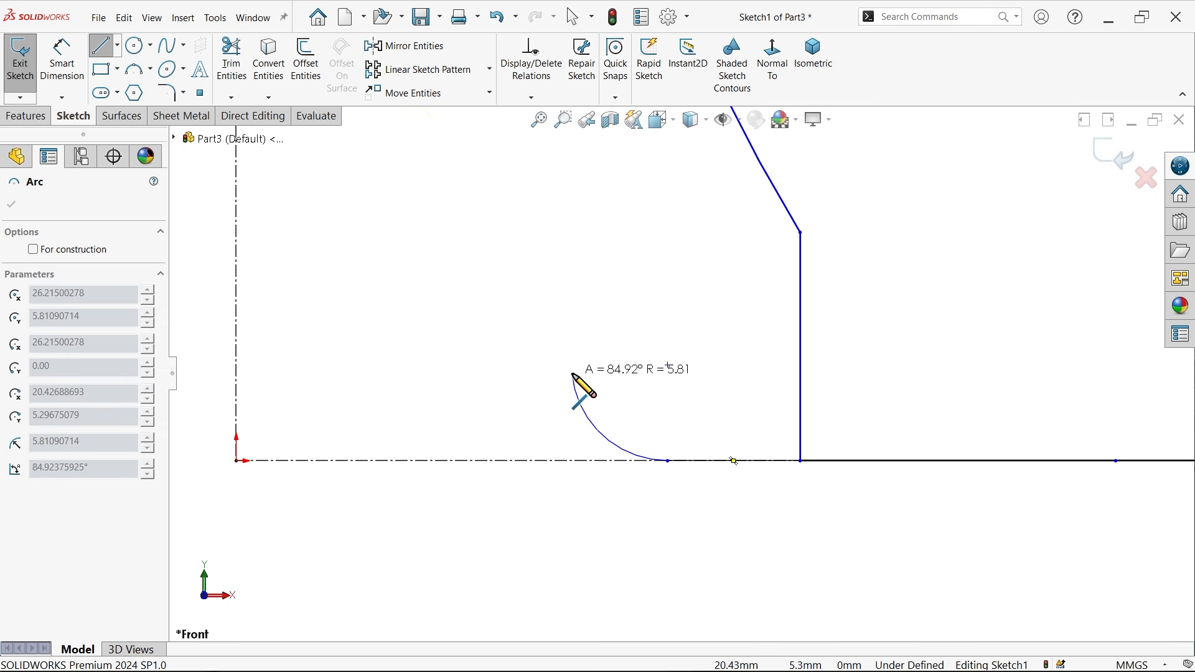
key(Escape)
click(959, 459)
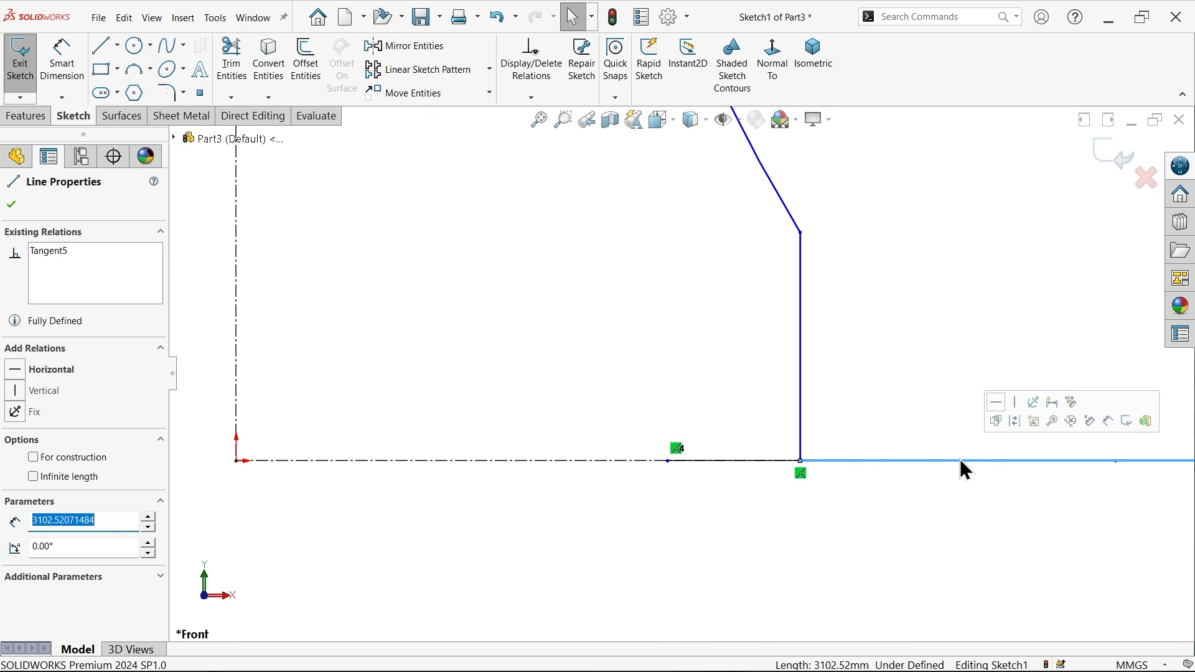
key(Delete)
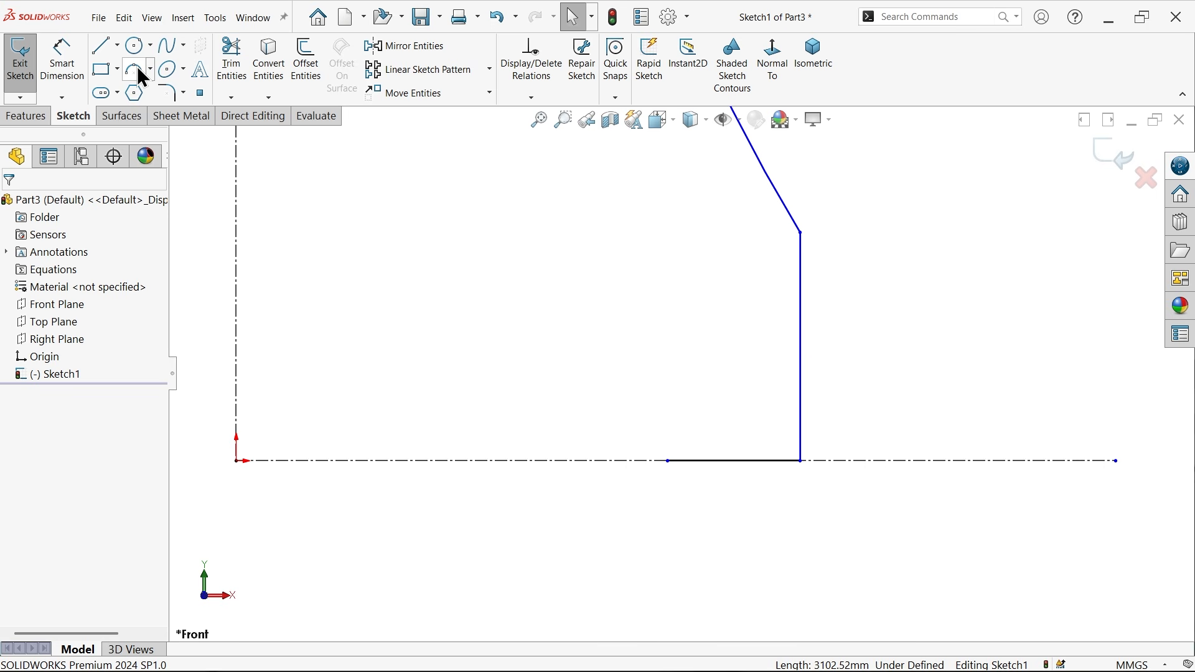
Sketch an upward-bulging three-point arc from the foot line's inner end to the vertical centerline, about 7 mm above the origin.
click(140, 73)
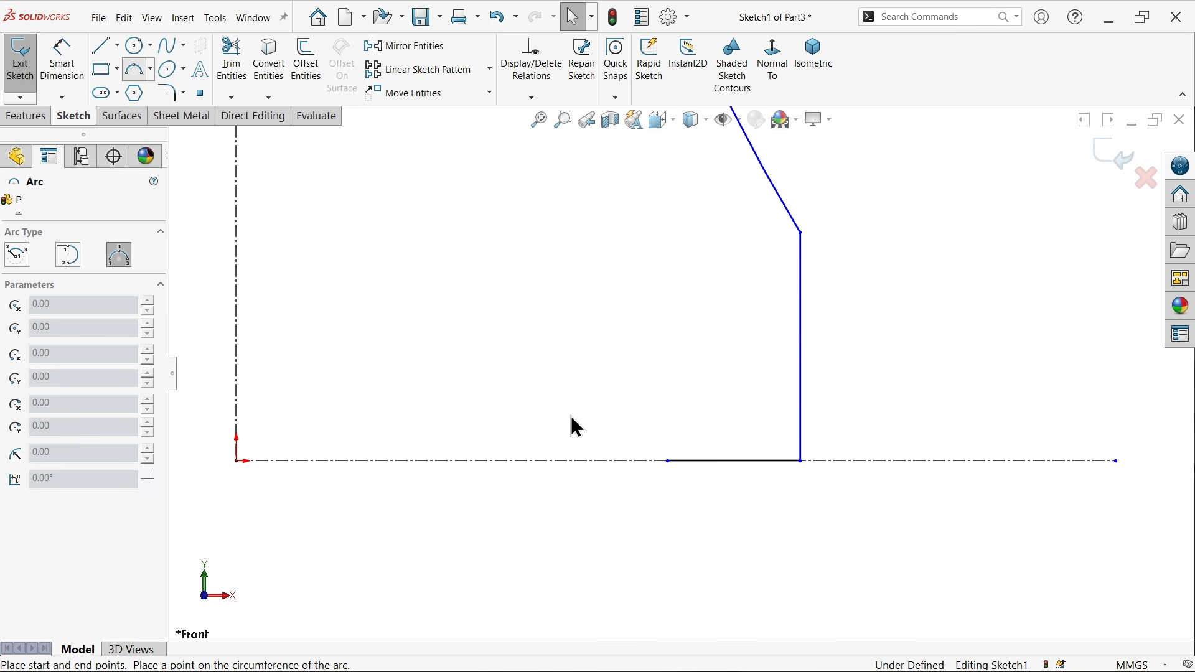
click(668, 461)
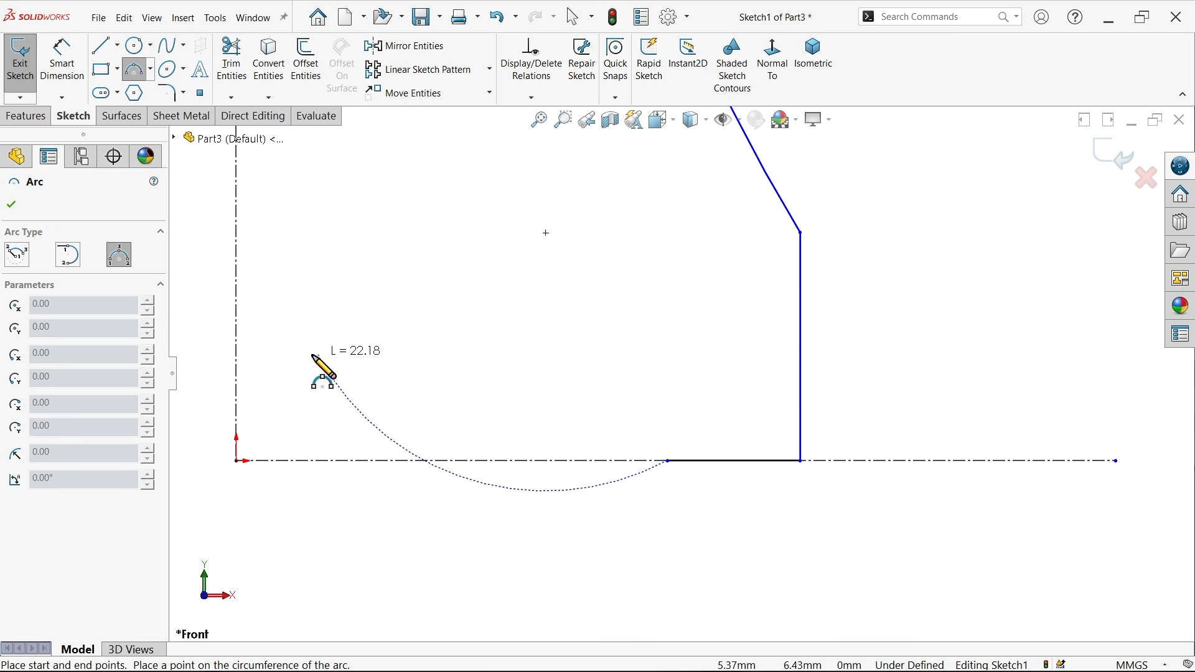
click(236, 338)
click(463, 359)
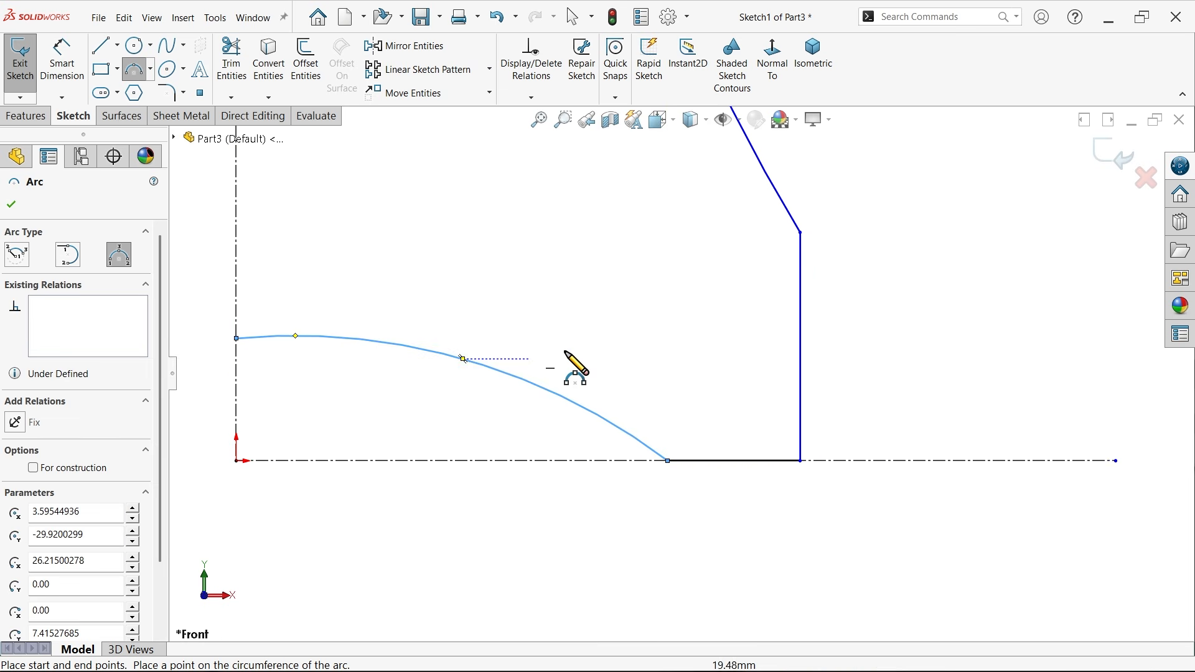
Sketch an outward-bulging three-point arc of about 86 mm radius from the neck's lower end to the top of the lower vertical line.
scroll(652, 326, up, 9)
scroll(692, 201, down, 3)
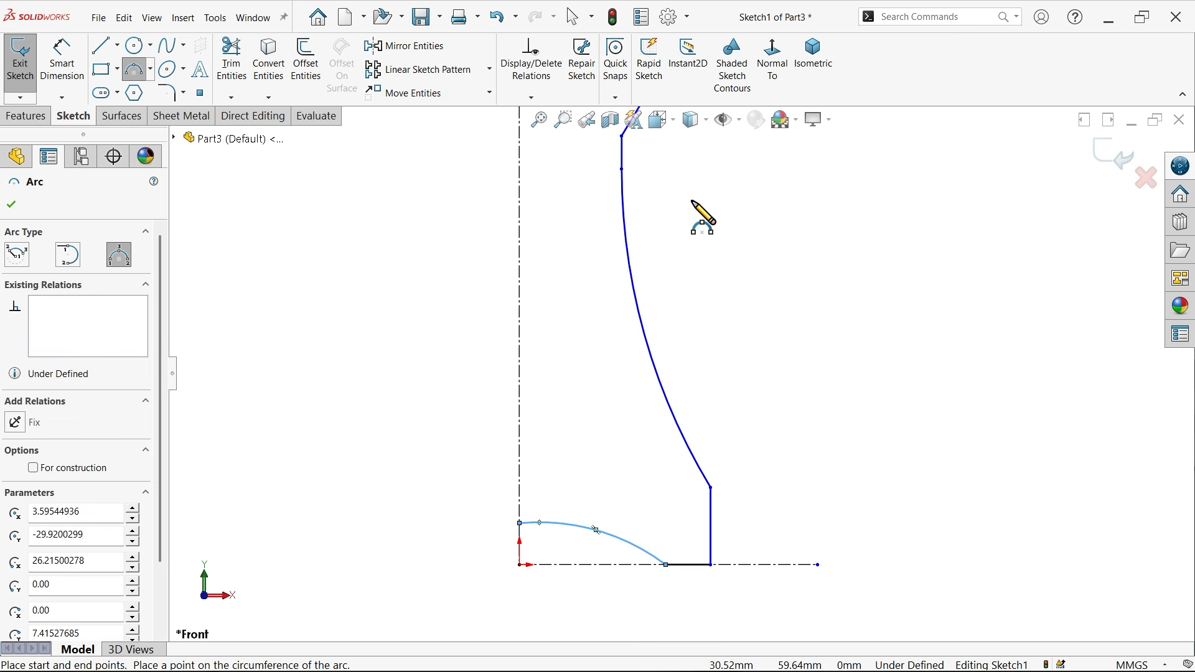
click(622, 169)
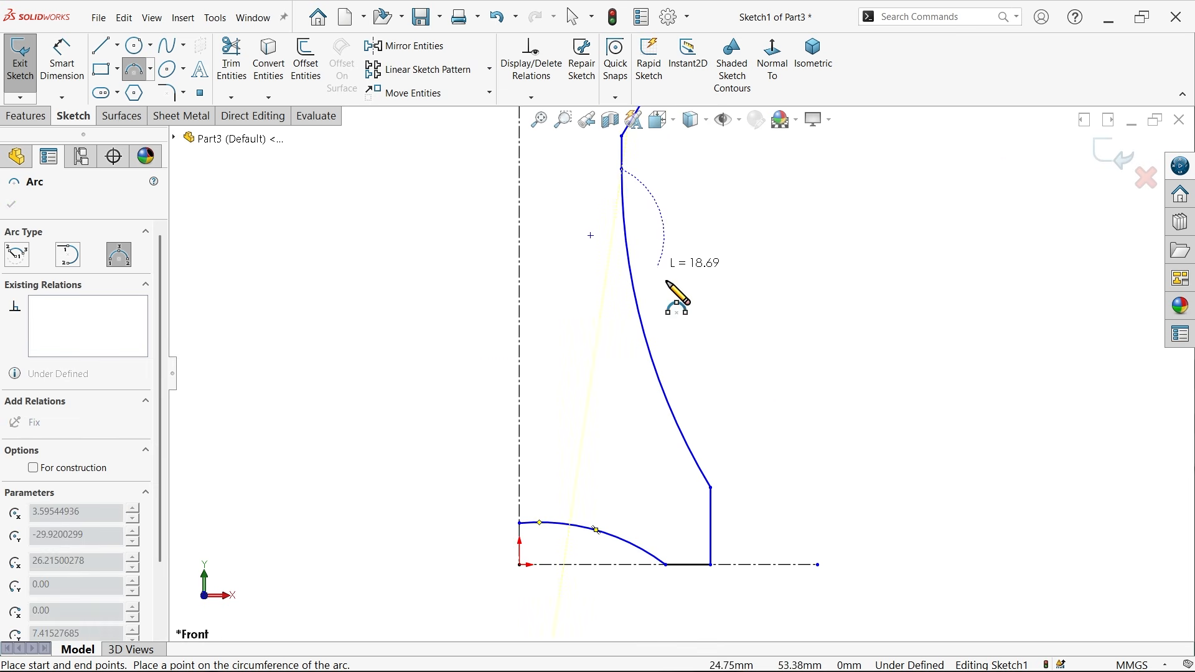
click(710, 488)
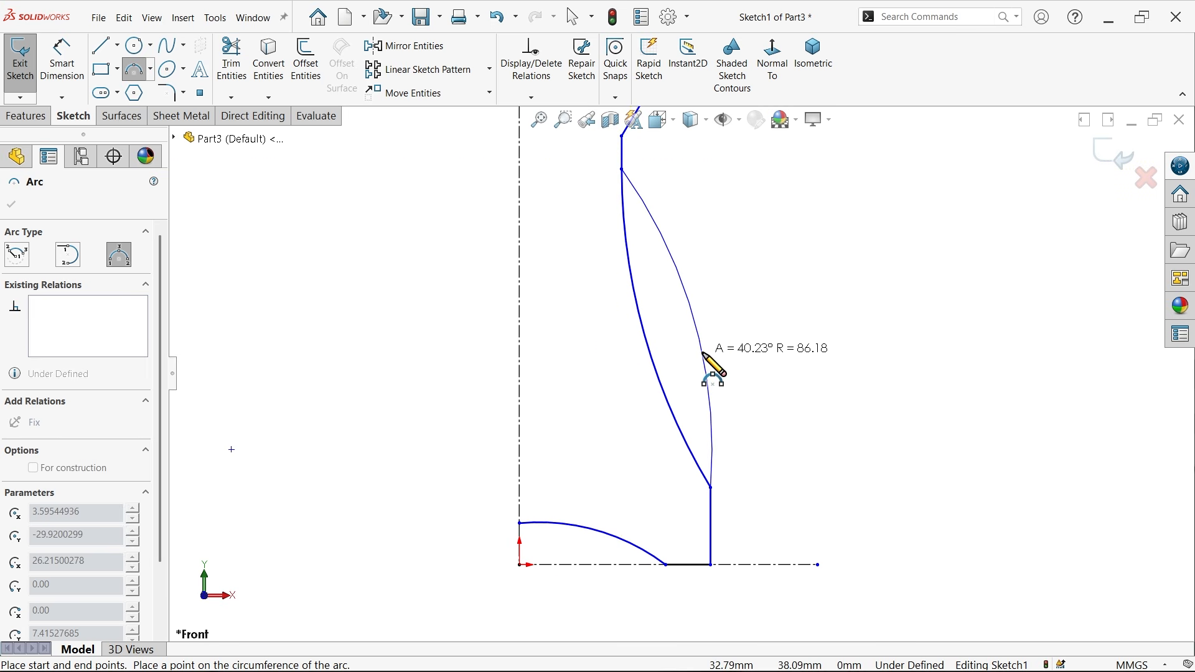
click(702, 353)
right_click(774, 329)
click(803, 336)
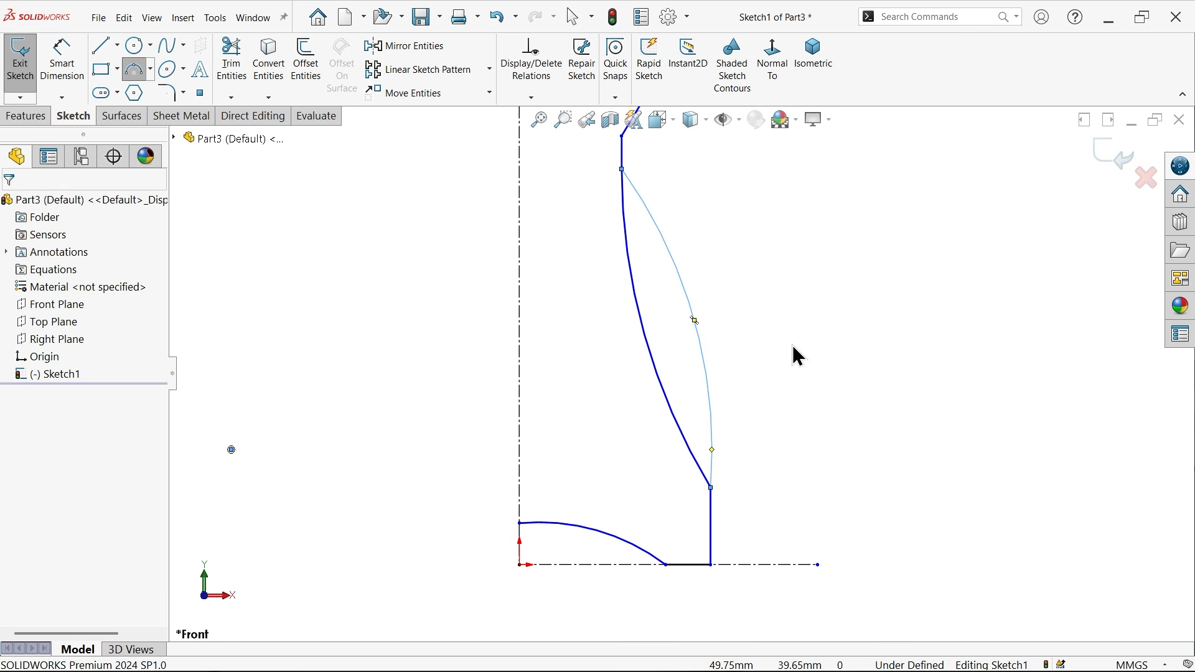
Delete the inward-bowed arc between the neck and the lower vertical line.
click(654, 363)
key(Delete)
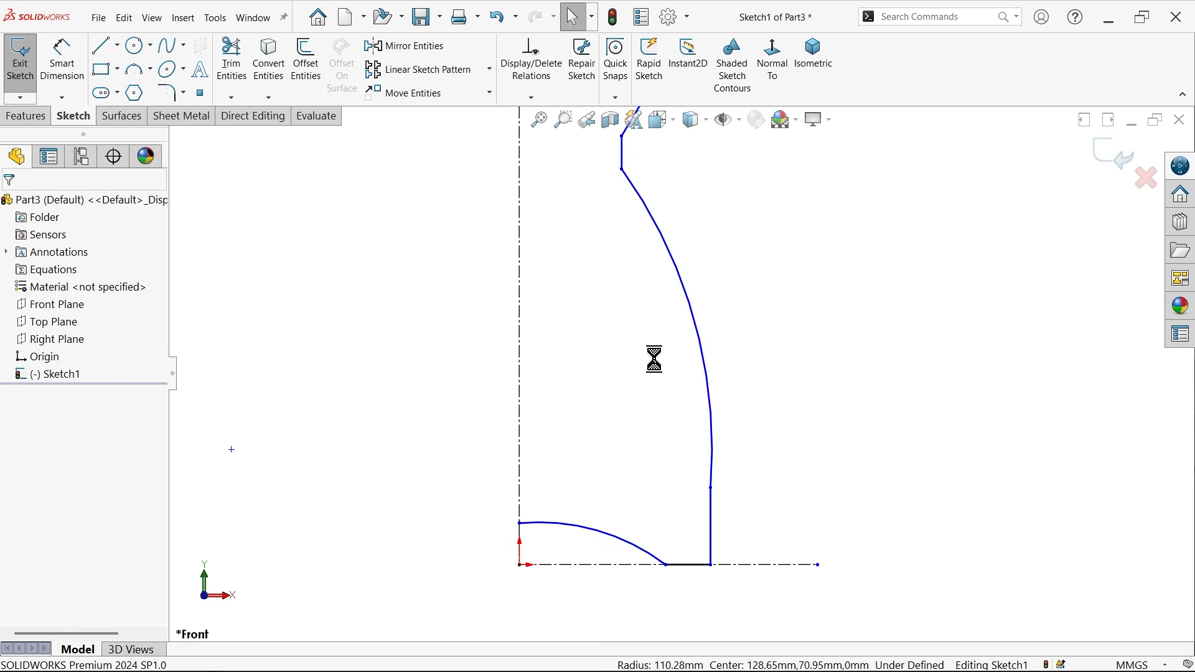
scroll(666, 369, up, 3)
scroll(665, 369, down, 3)
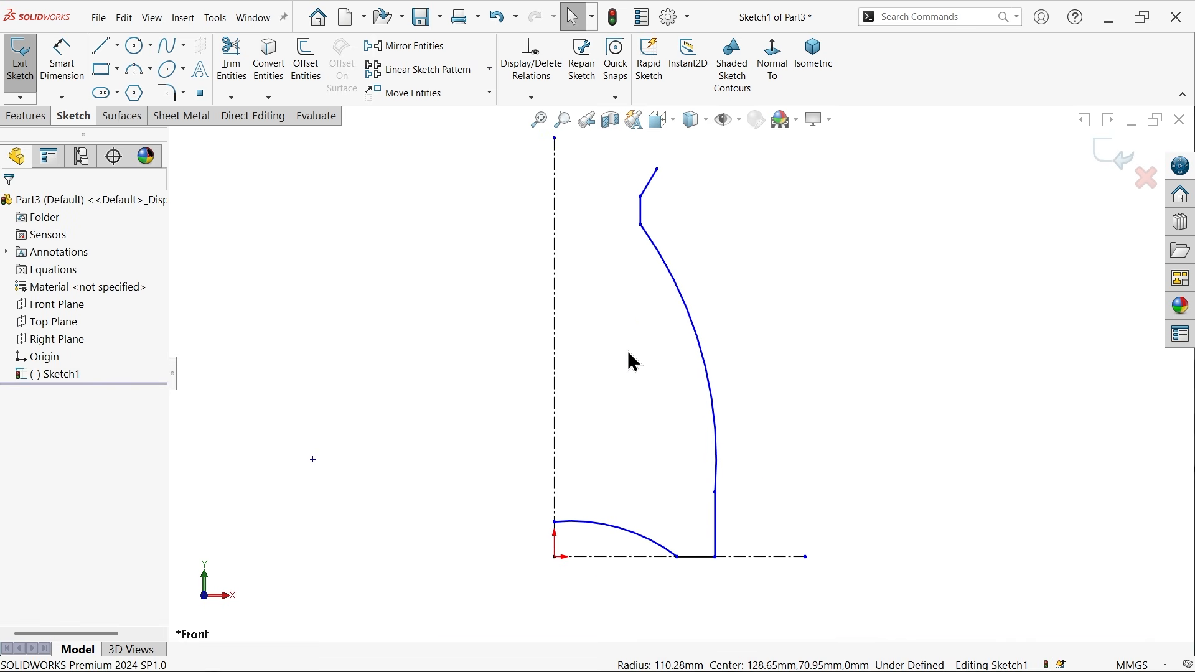
scroll(724, 483, down, 1)
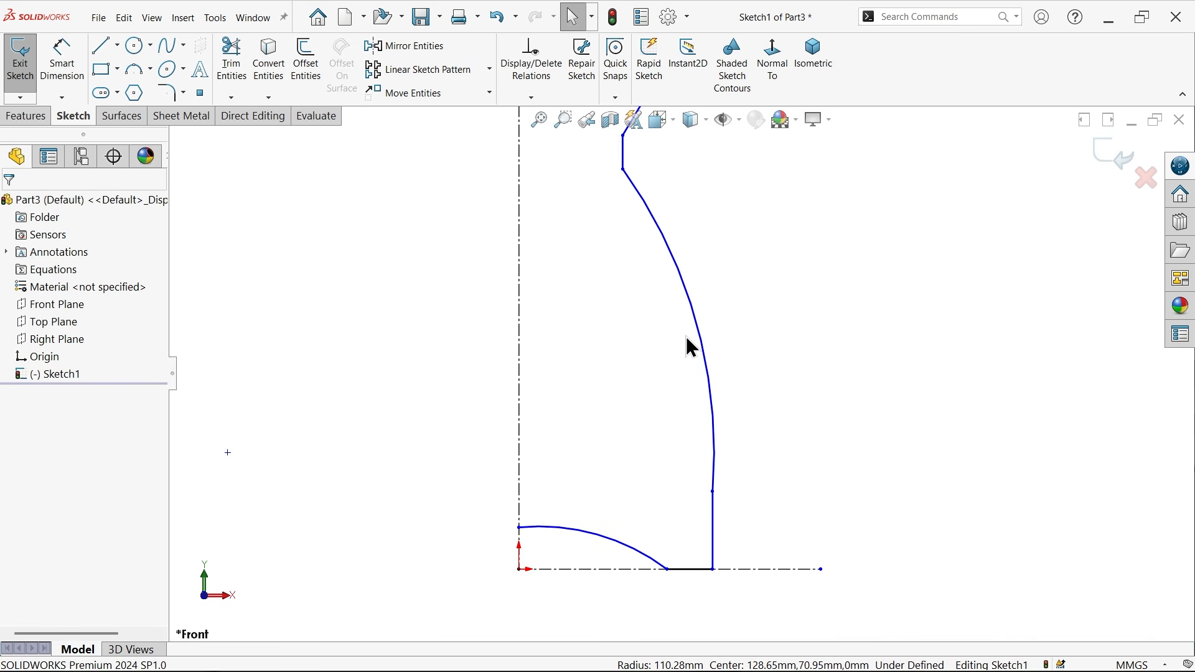
Dimension the overall height from the horizontal baseline to the profile's upper rim point as 160 mm.
scroll(687, 358, up, 2)
click(62, 62)
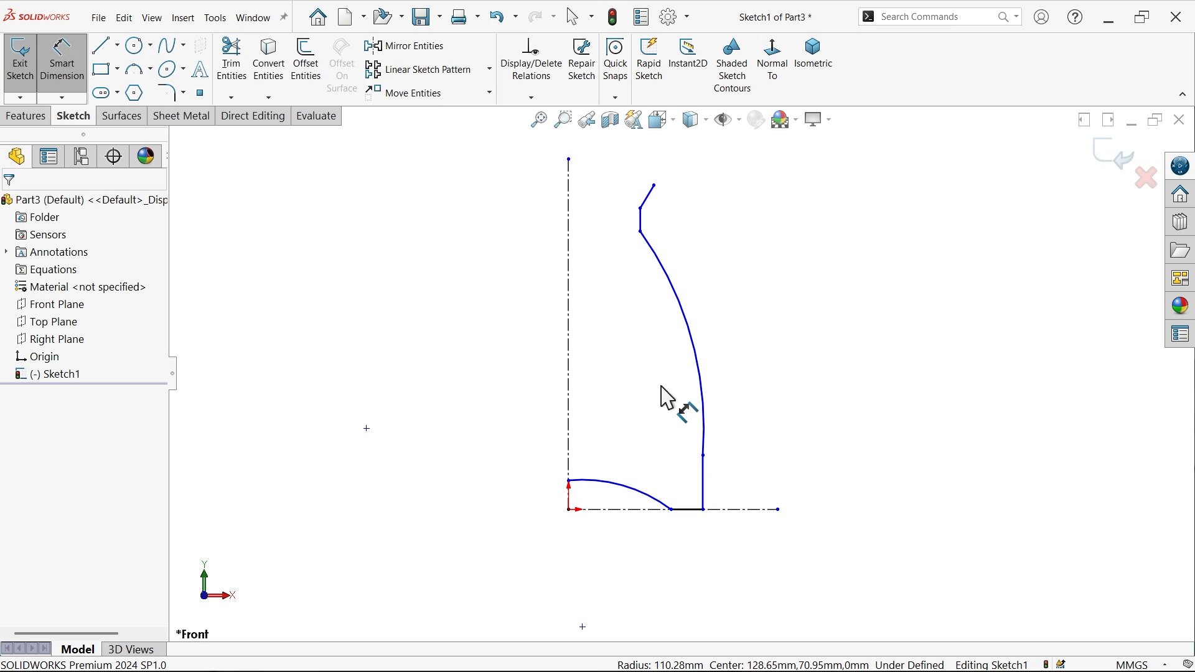
click(659, 182)
click(758, 507)
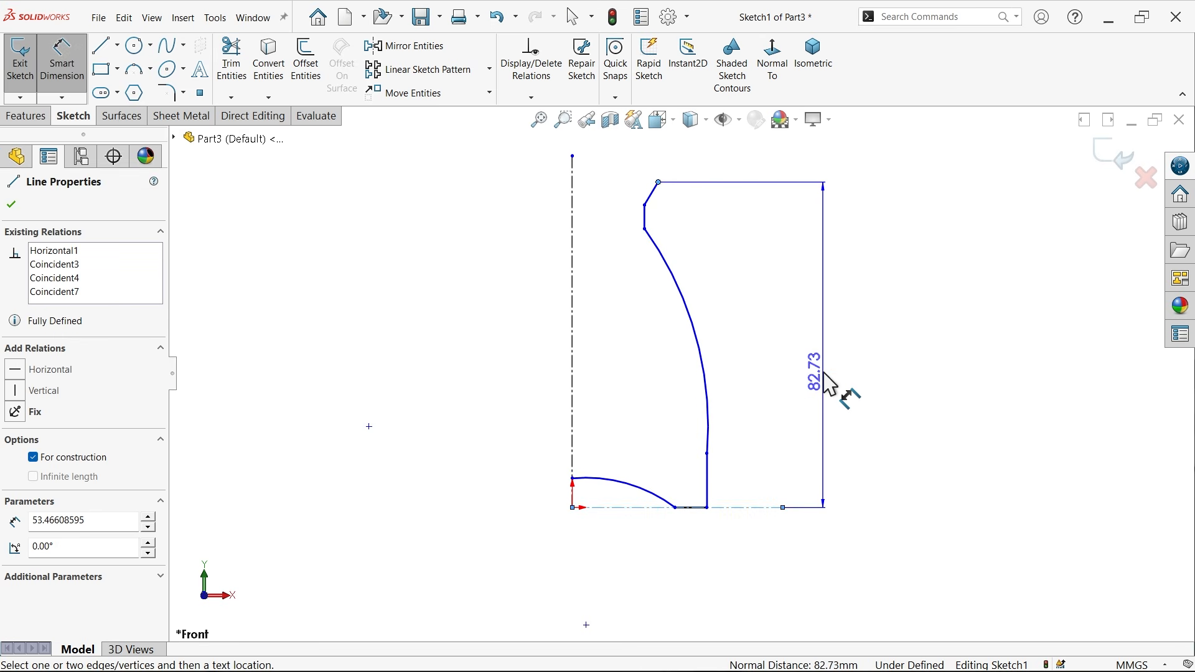
click(828, 383)
text(160)
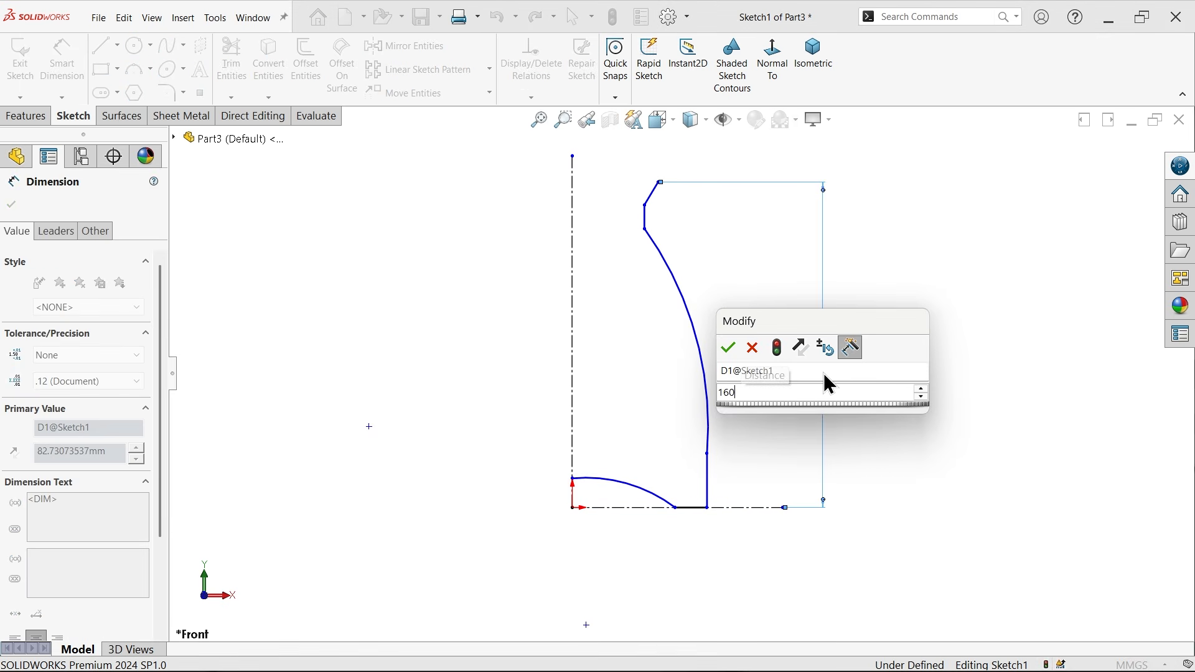
key(Return)
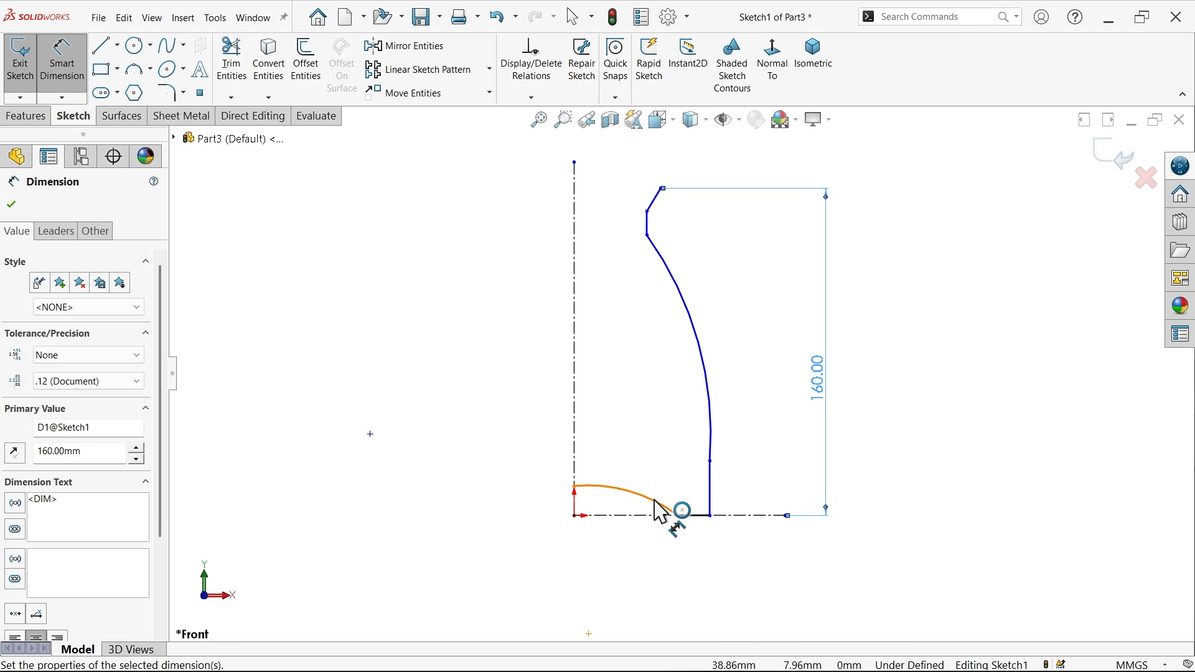
Dimension the lower vertical line's horizontal distance from the vertical centerline as 50 mm.
scroll(655, 498, down, 3)
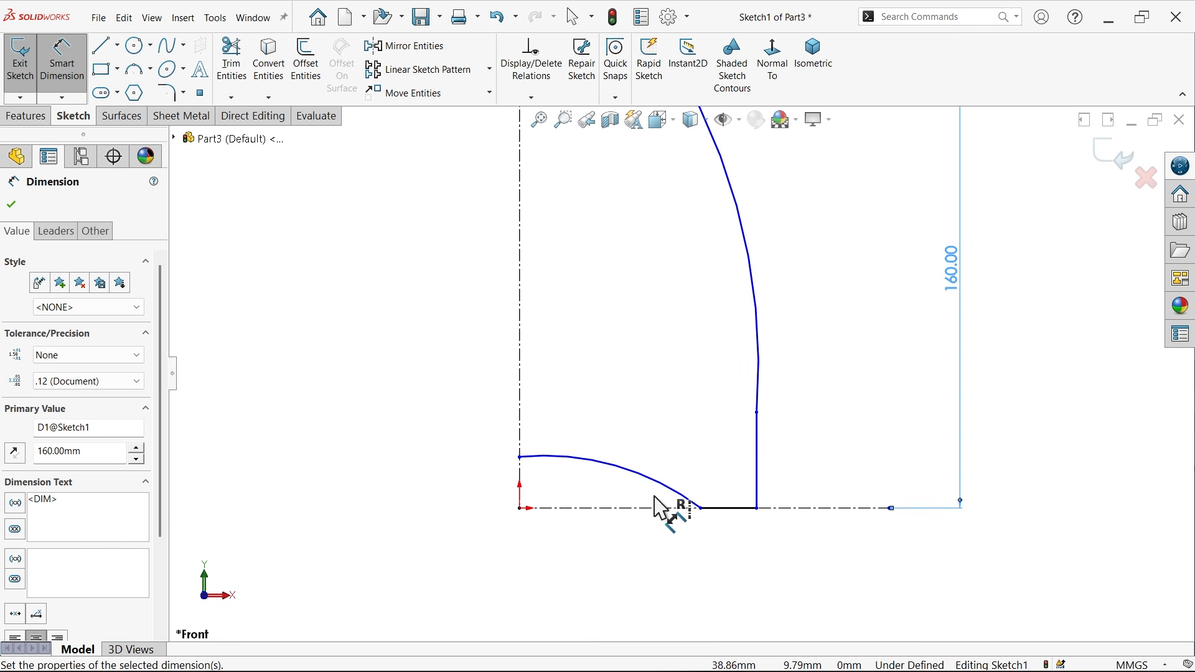
click(757, 483)
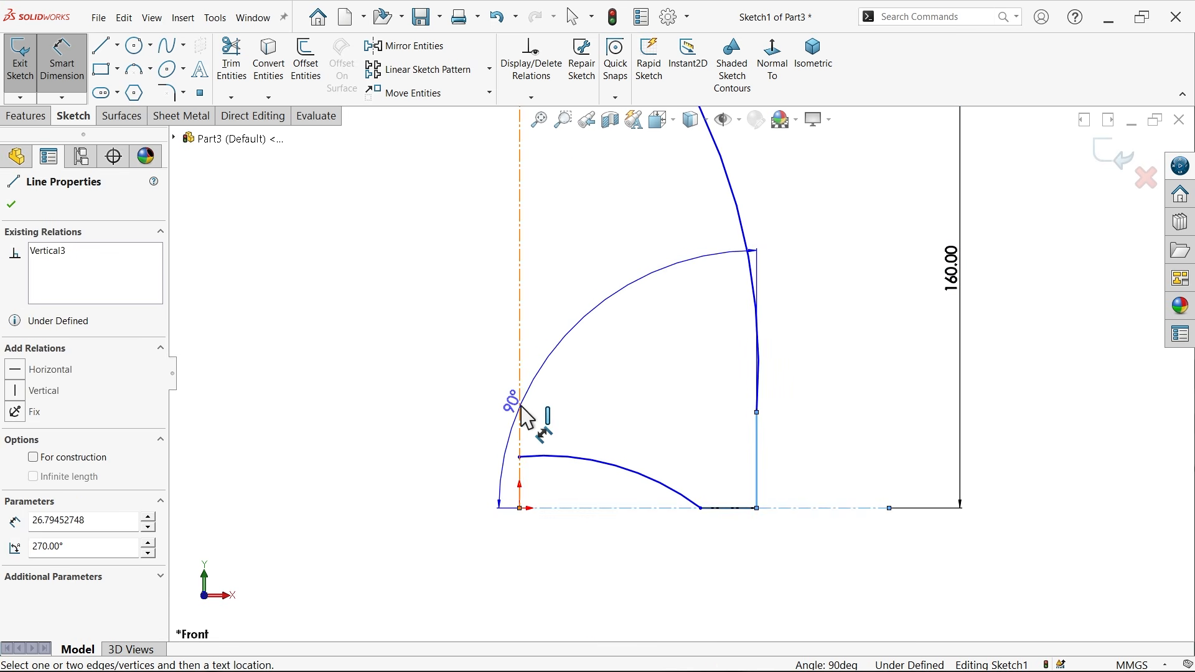
click(521, 407)
click(616, 557)
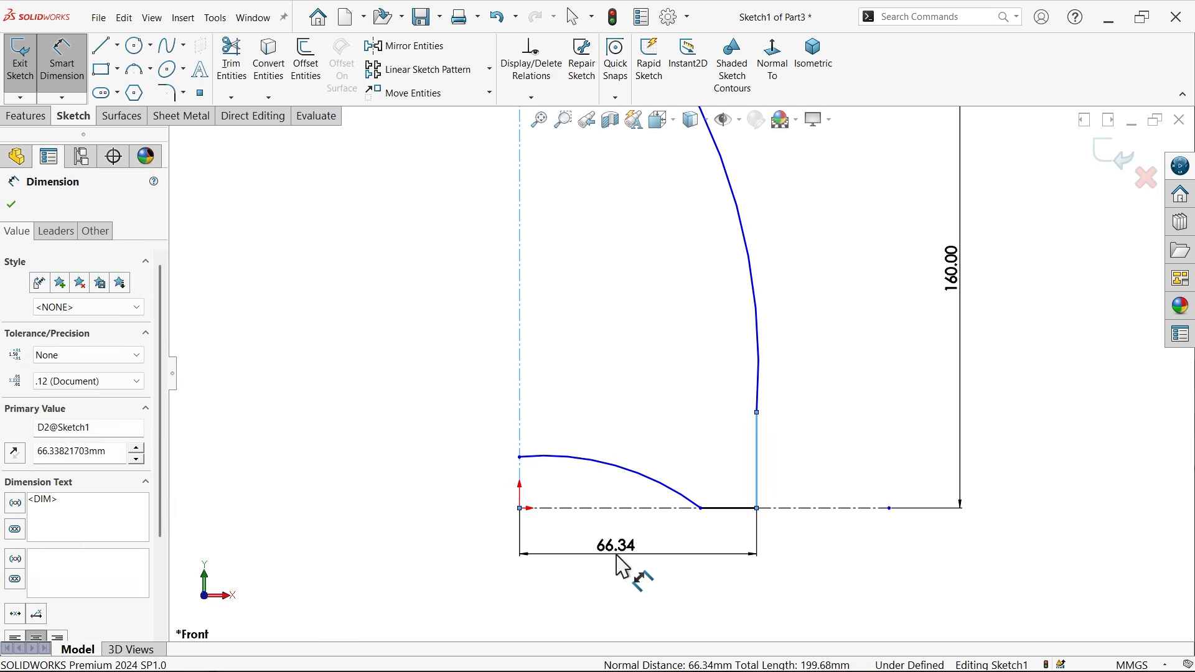
text(50)
click(522, 530)
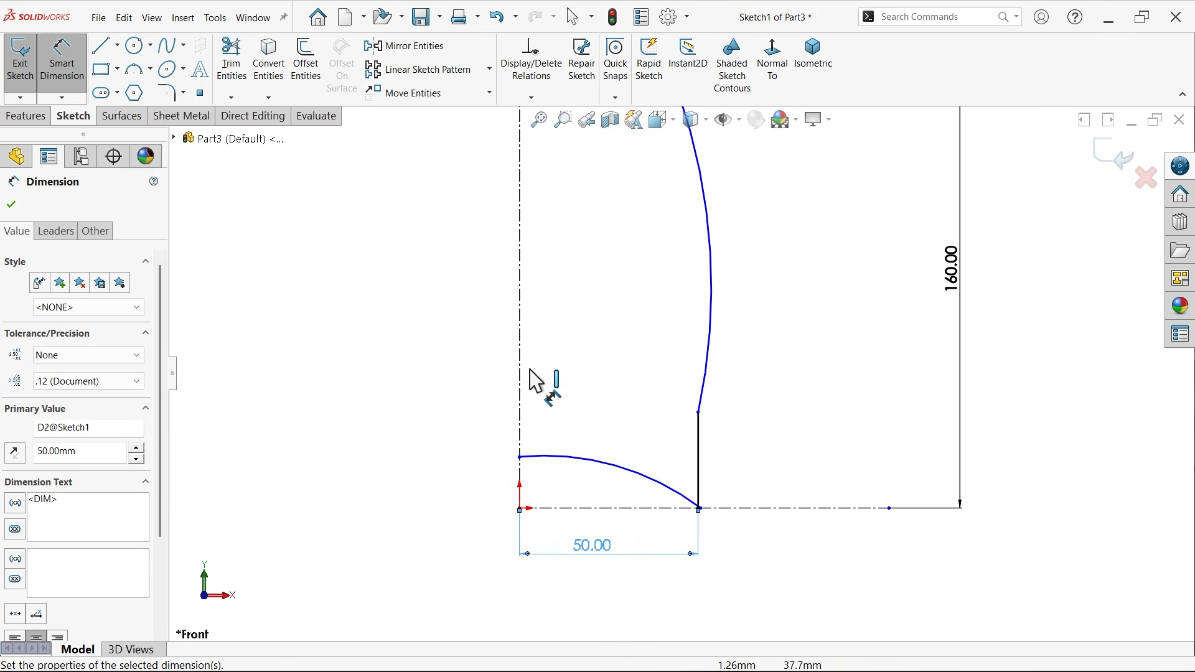
Dimension the outward-bulging body arc with a radius of 76 mm.
scroll(634, 346, up, 3)
scroll(695, 274, down, 2)
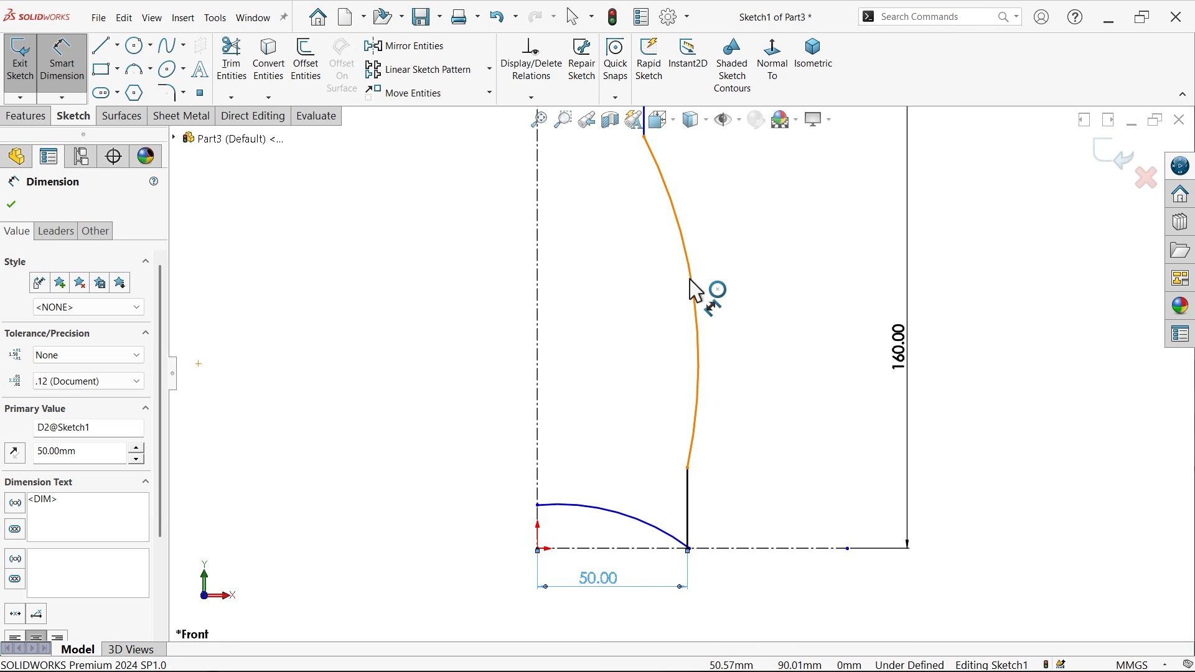
click(697, 285)
click(661, 307)
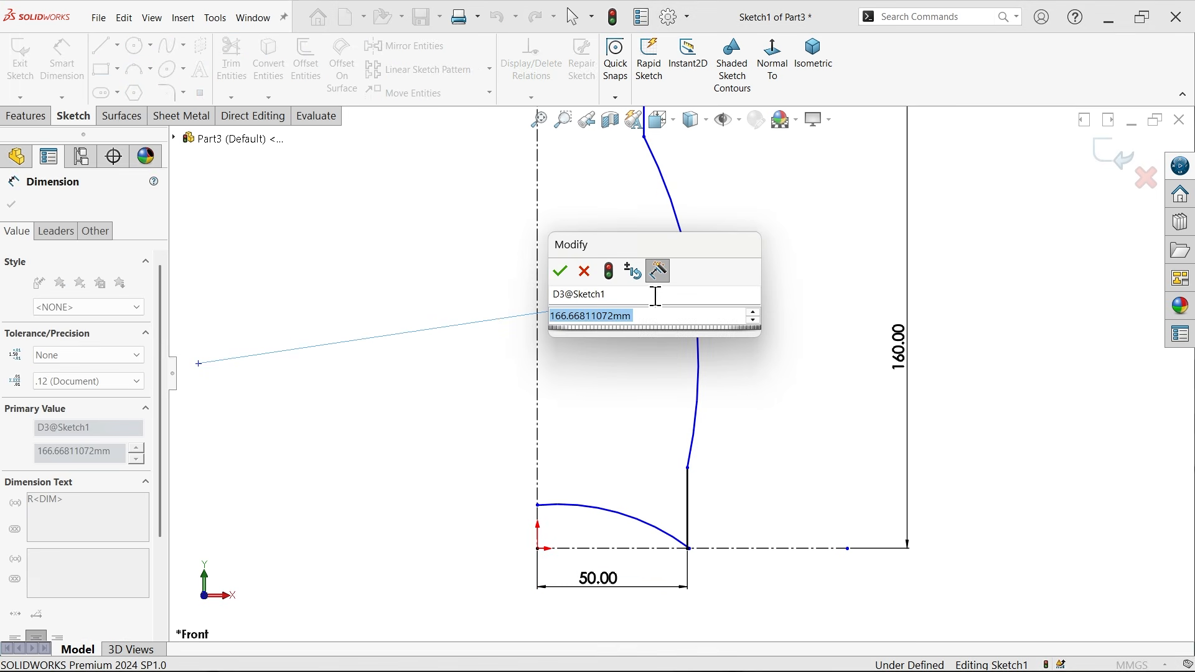
text(76)
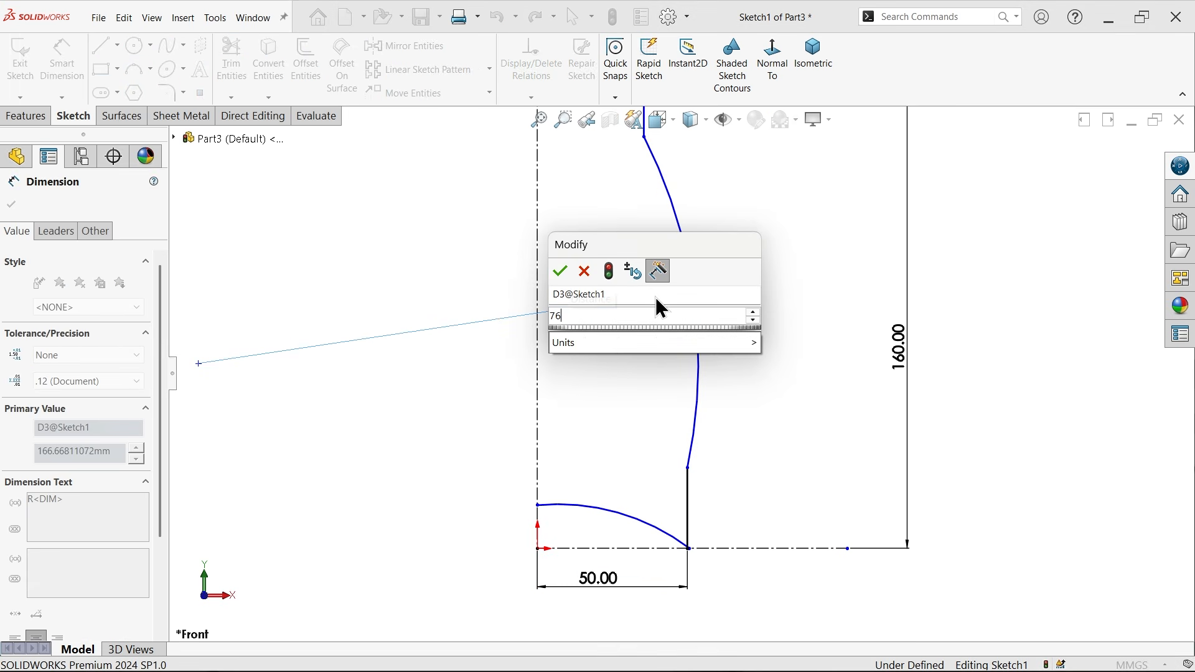
key(Return)
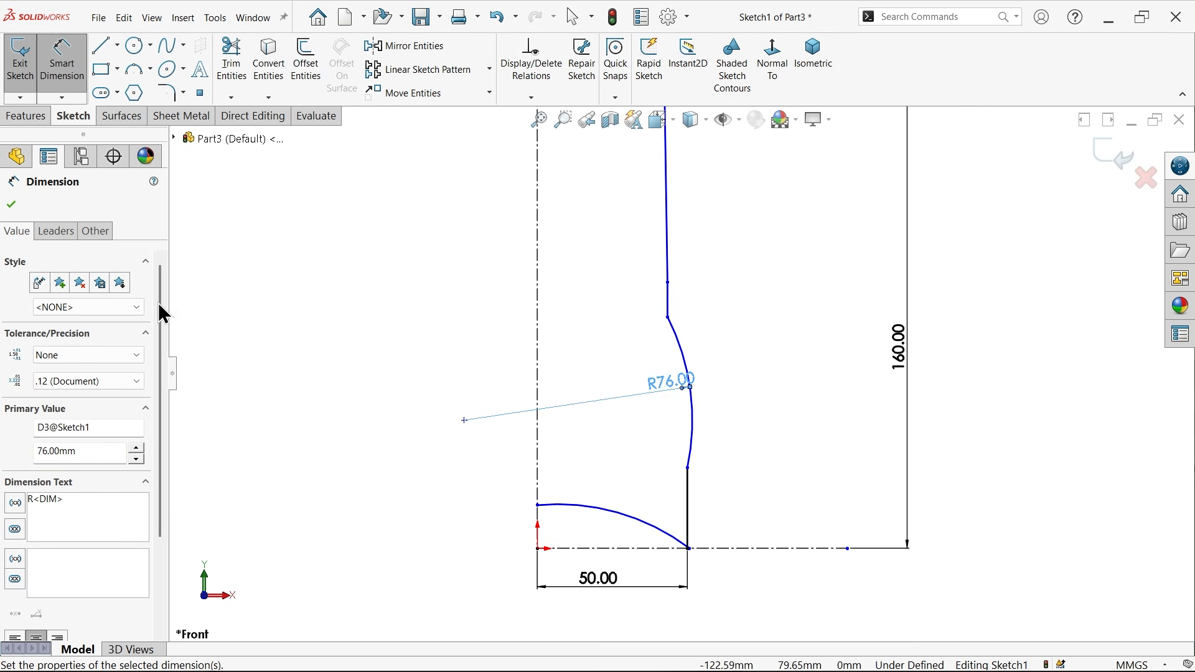
click(12, 207)
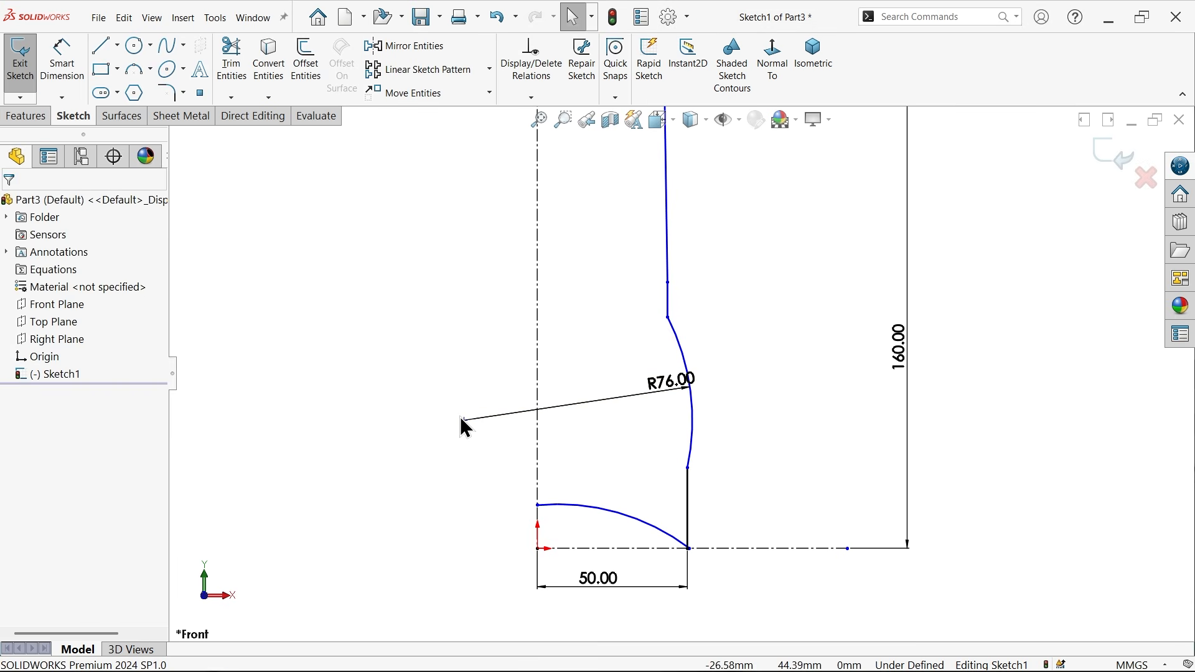
Make the center point of the 76 mm body arc coincident with the vertical centerline.
click(465, 422)
ctrl+click(538, 451)
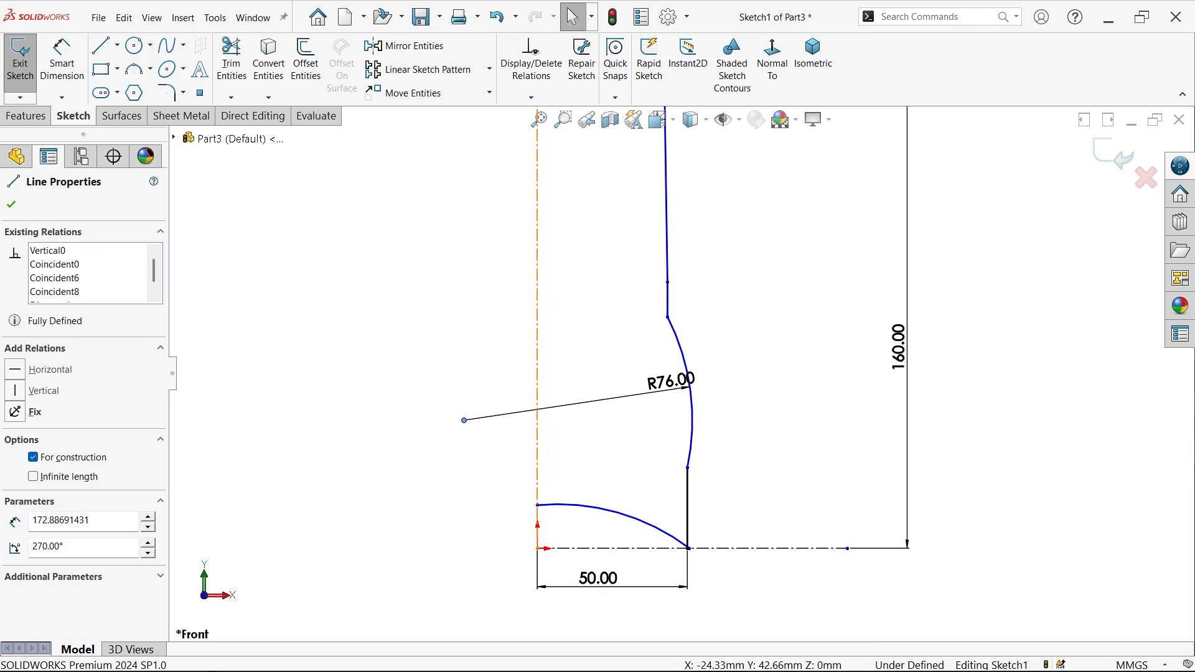
click(595, 389)
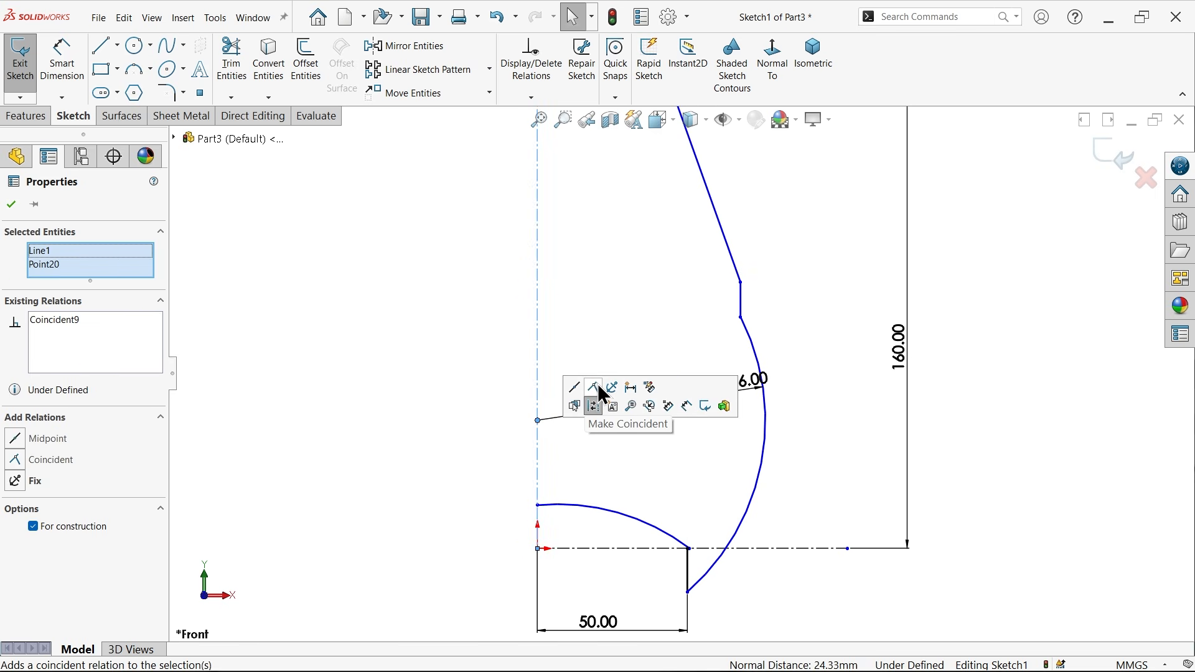
click(11, 205)
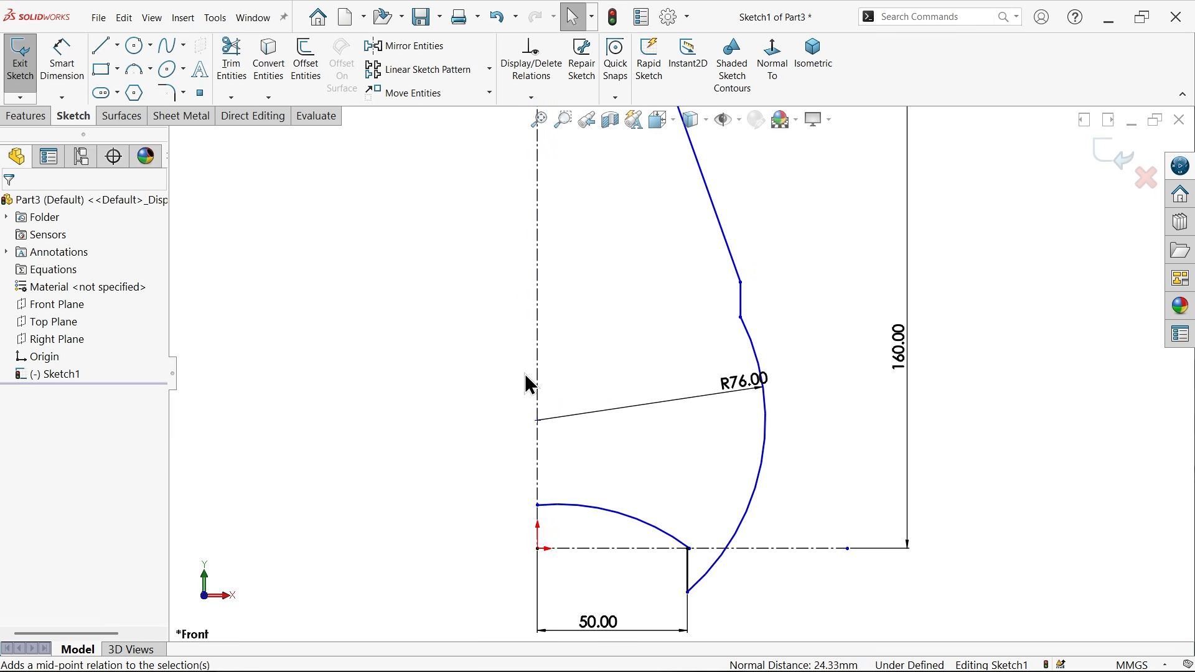
Move the body arc's lower end to about 14 mm above the baseline and the foot line's inner end to about 36.6 mm from the centerline.
scroll(667, 475, up, 2)
scroll(712, 559, down, 2)
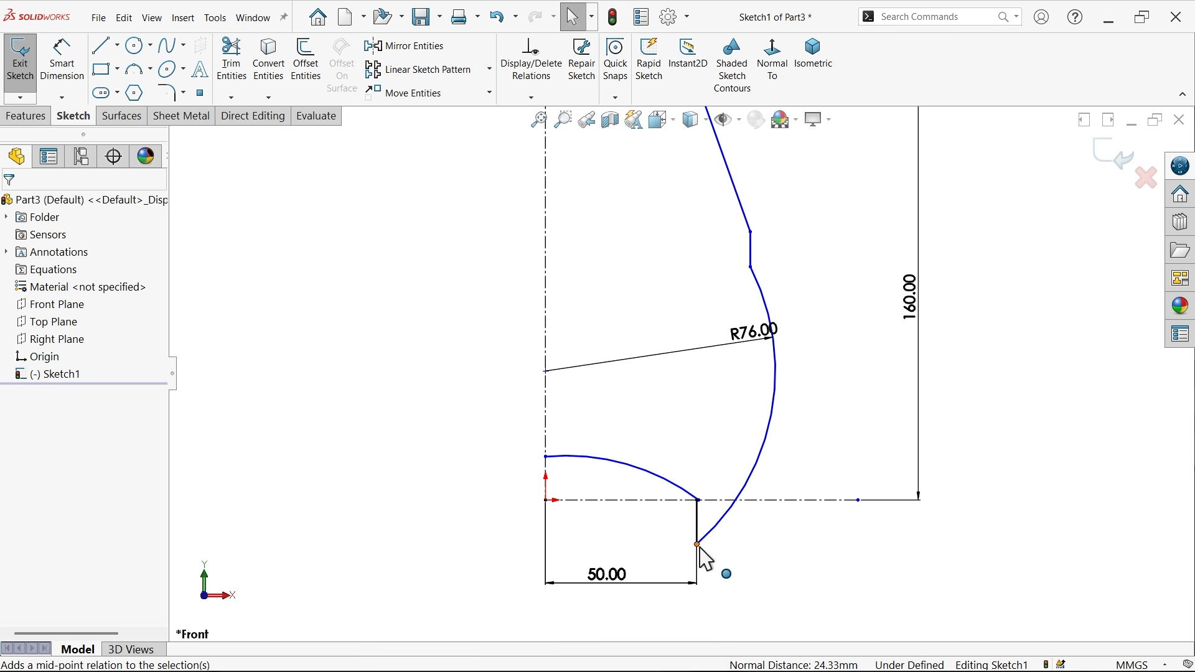
drag(696, 546, 716, 456)
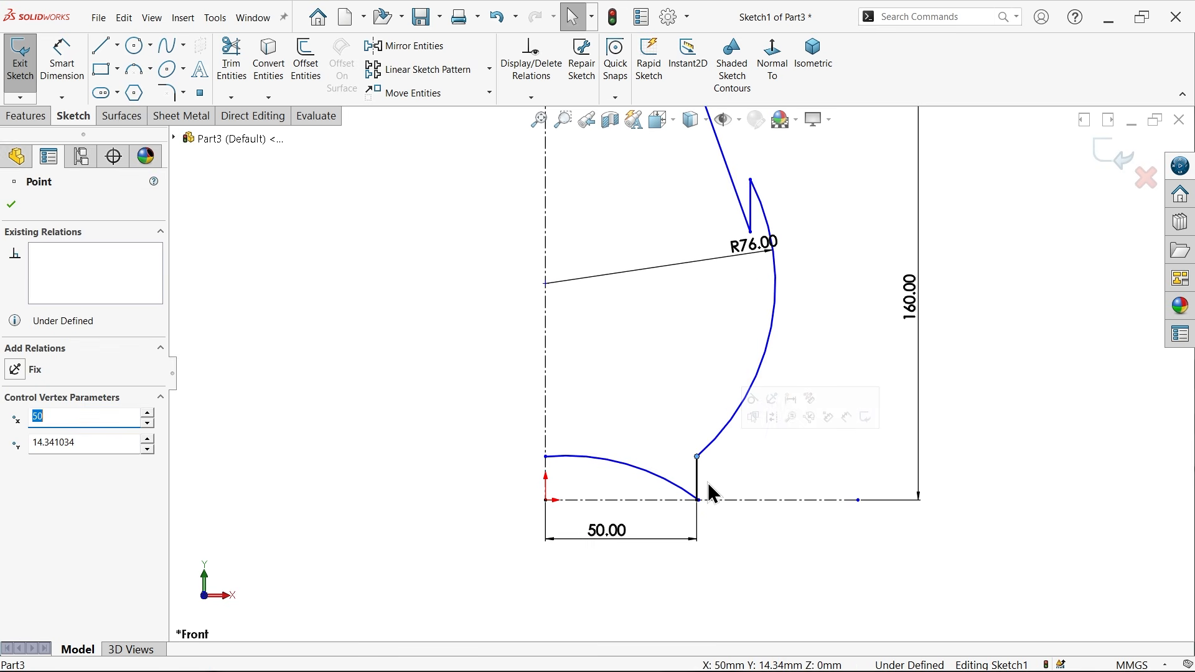
scroll(711, 505, down, 5)
drag(676, 490, 568, 489)
Move the neck line's upper end up and inward below the rim, placing the neck about 32 mm from the centerline.
scroll(688, 369, up, 8)
scroll(712, 189, down, 2)
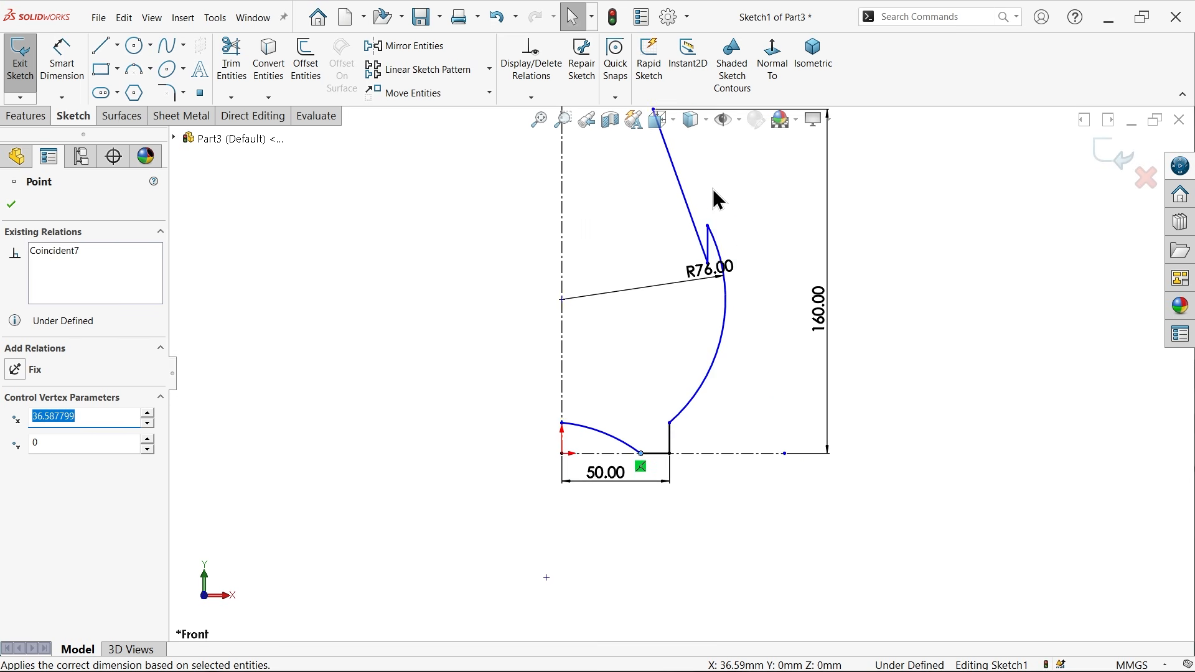
scroll(712, 188, up, 2)
scroll(712, 188, down, 4)
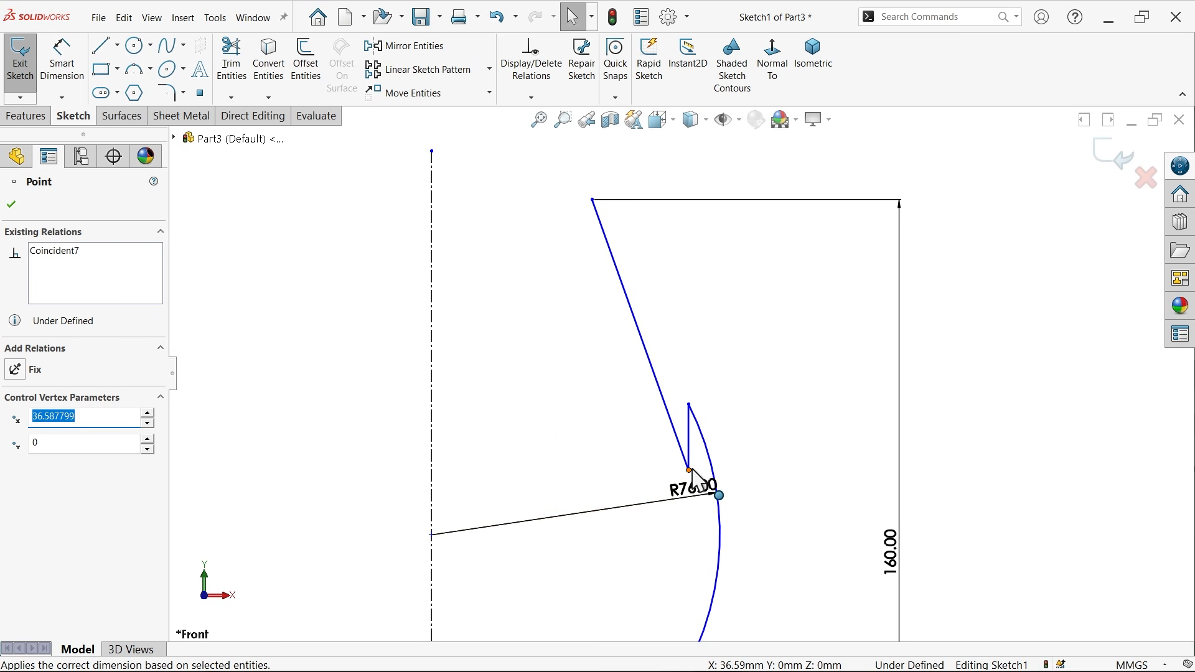
drag(689, 470, 552, 231)
click(629, 241)
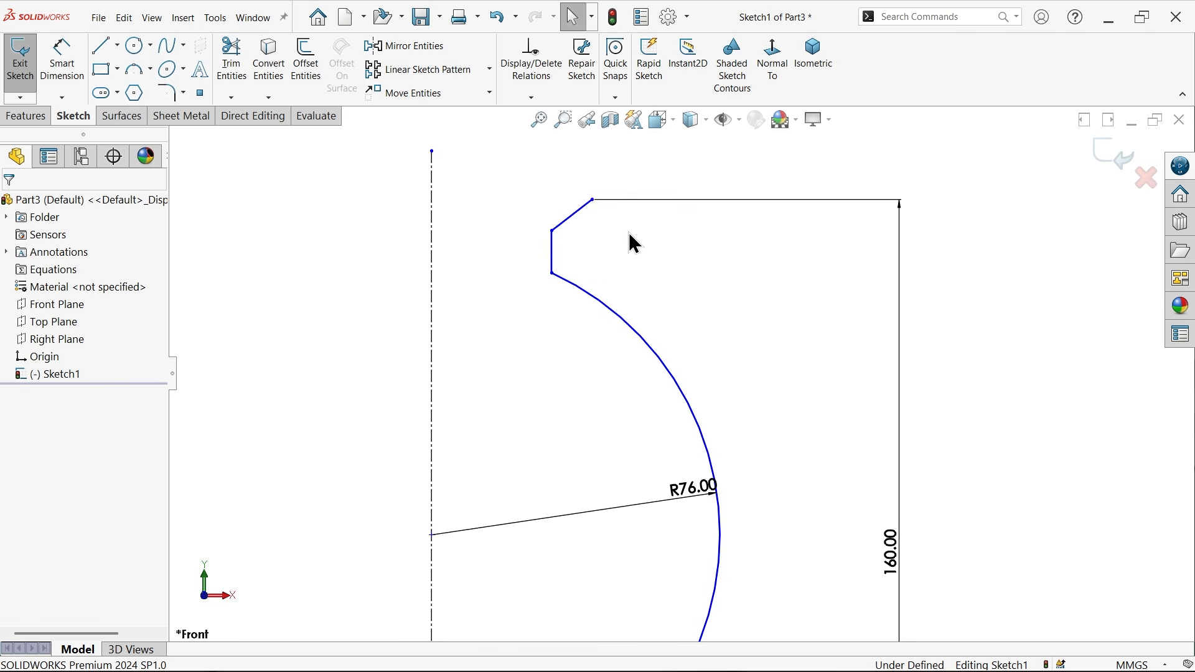
key(f)
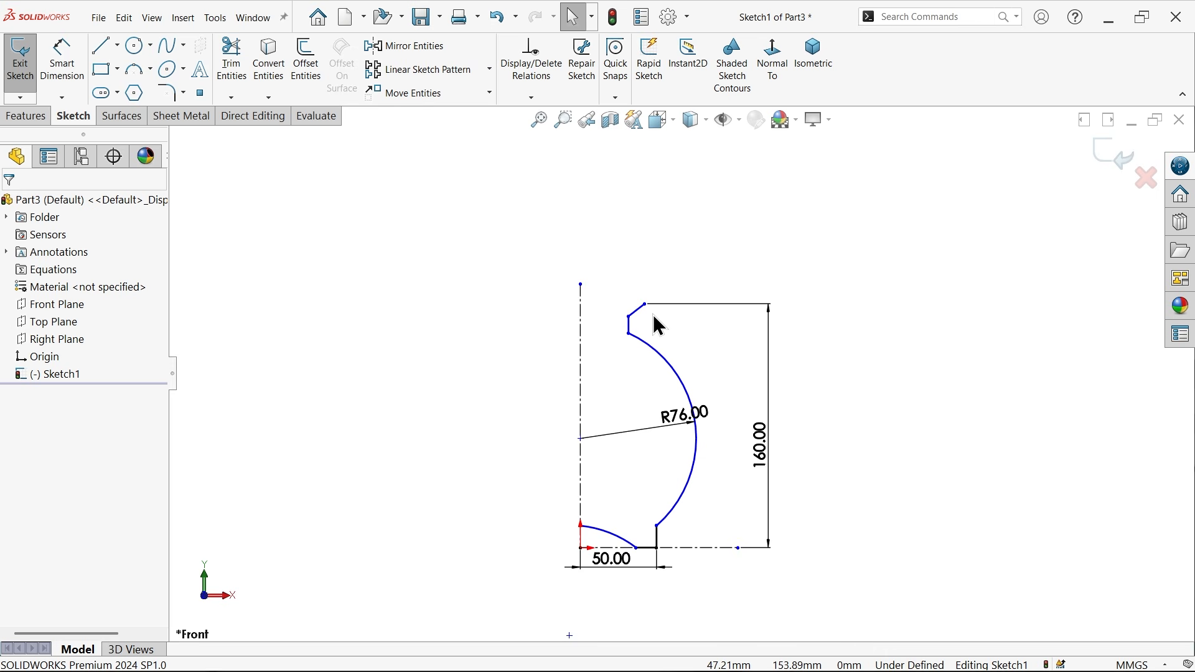
Apply 6 mm sketch fillets at the neck's lower end, both ends of the foot line, and the top of the lower vertical line.
scroll(650, 320, down, 5)
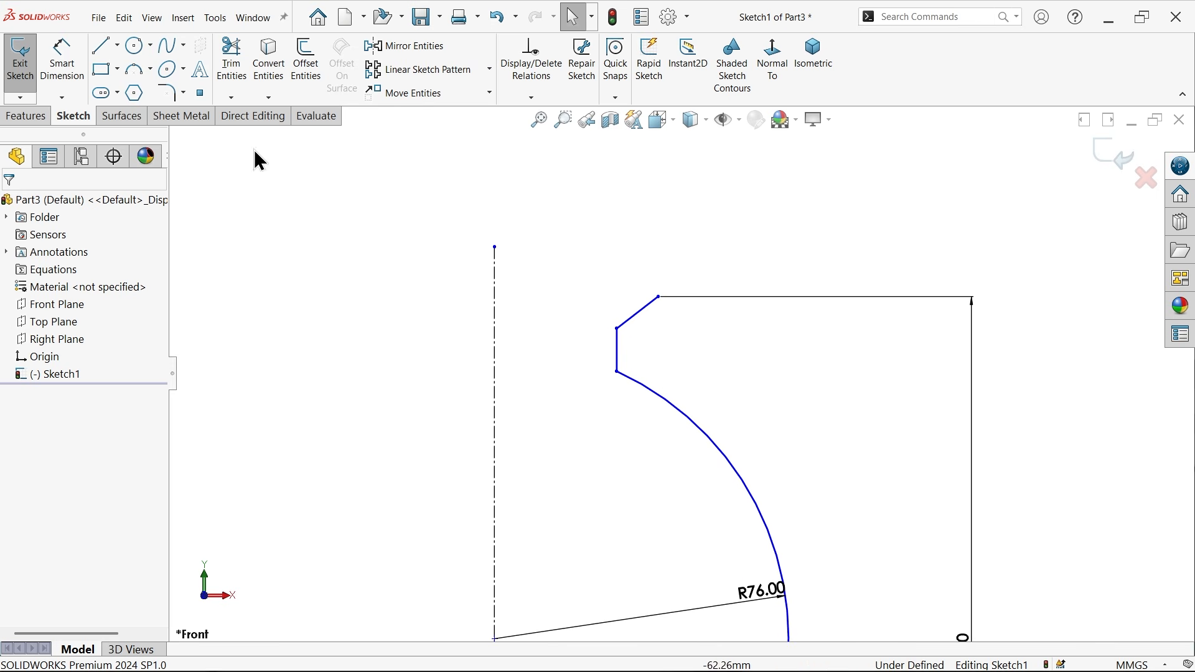
click(168, 92)
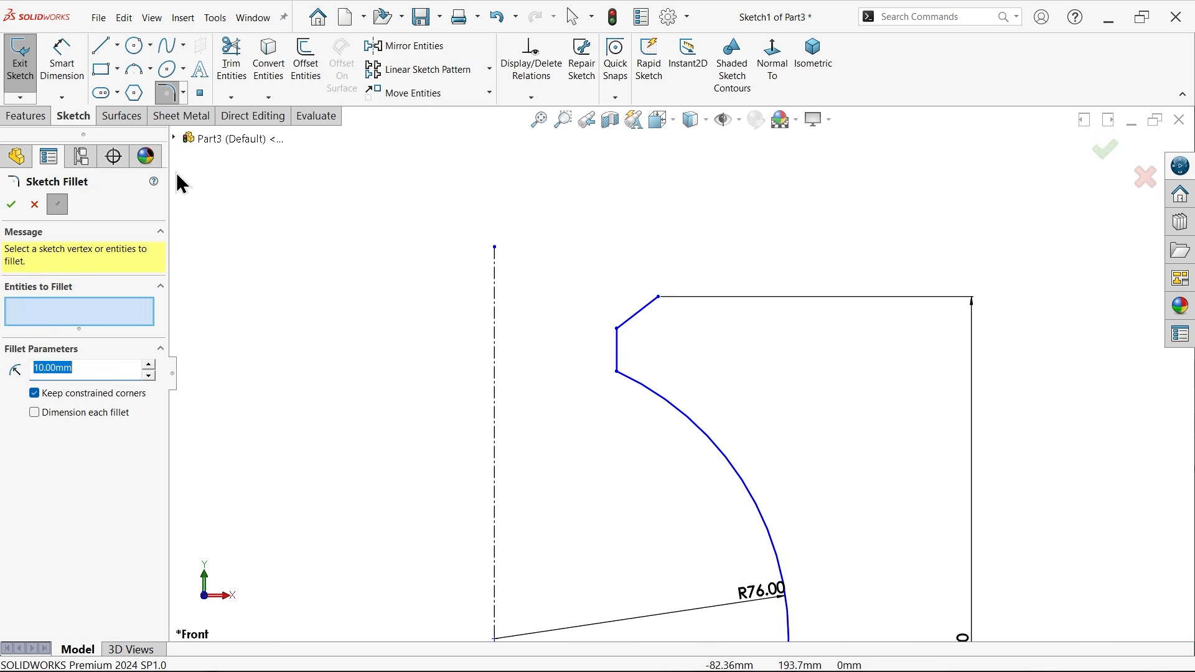
text(6)
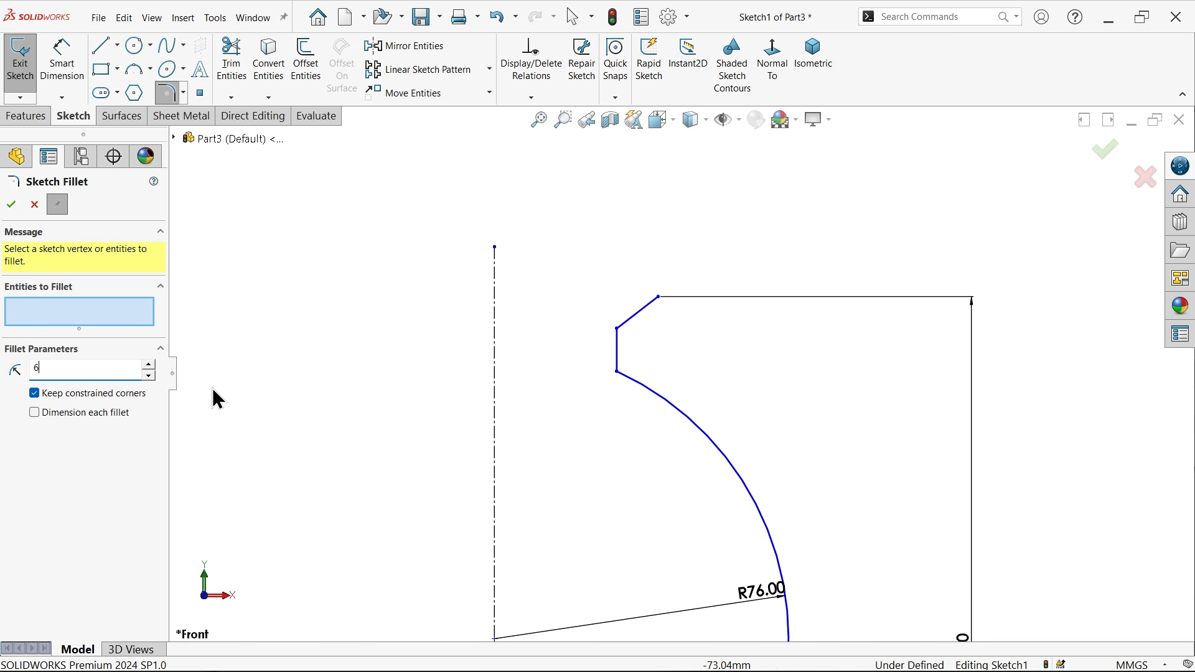
click(617, 372)
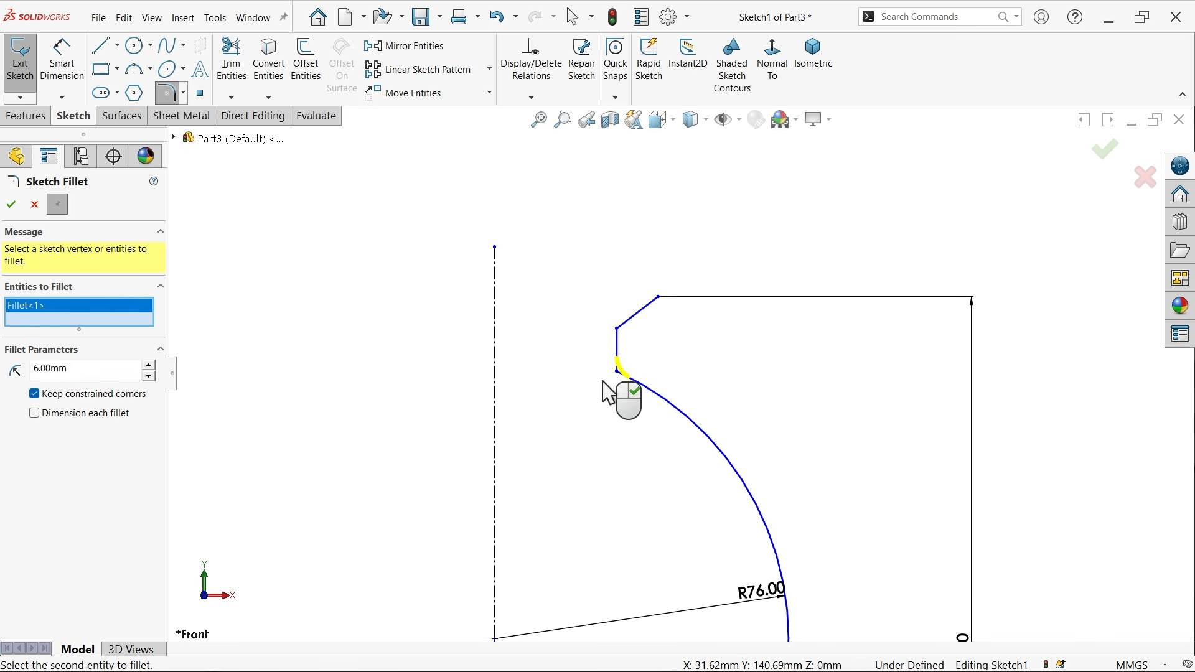
scroll(760, 376, up, 3)
scroll(715, 448, down, 2)
scroll(692, 509, down, 3)
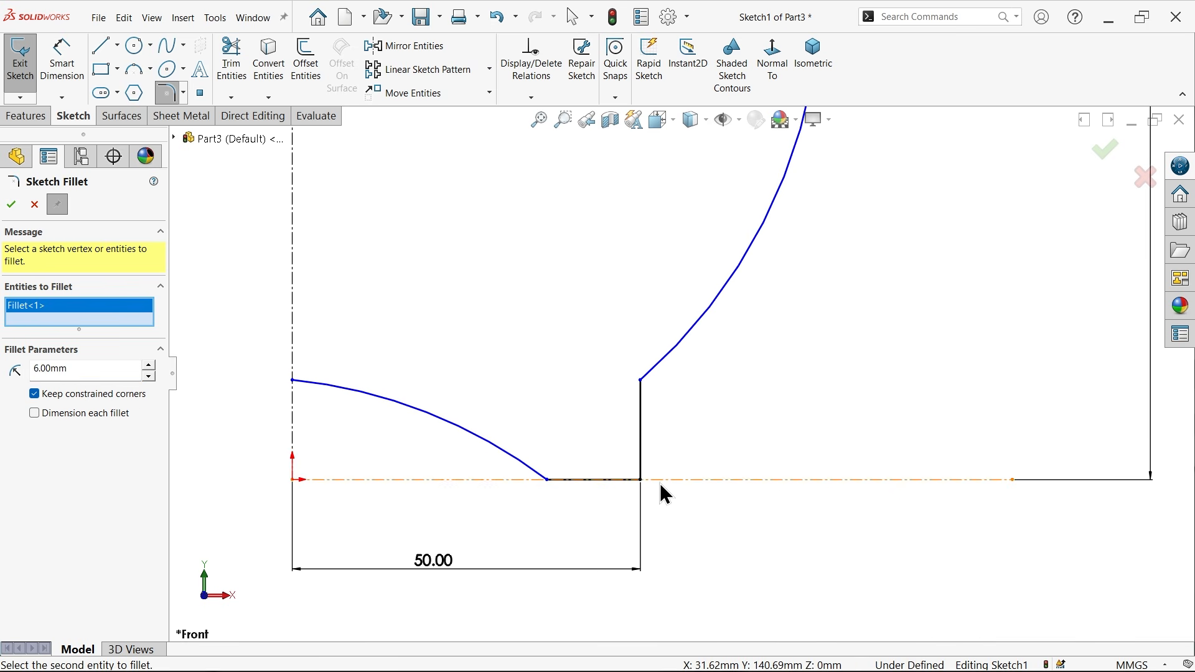
click(636, 481)
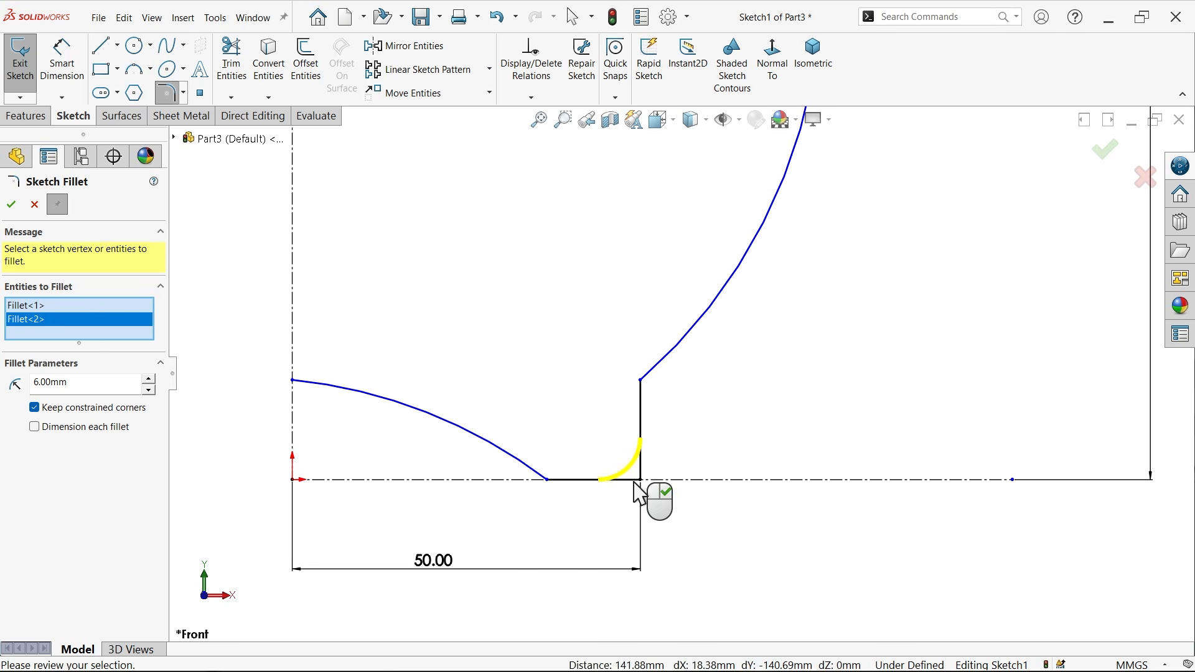
click(547, 480)
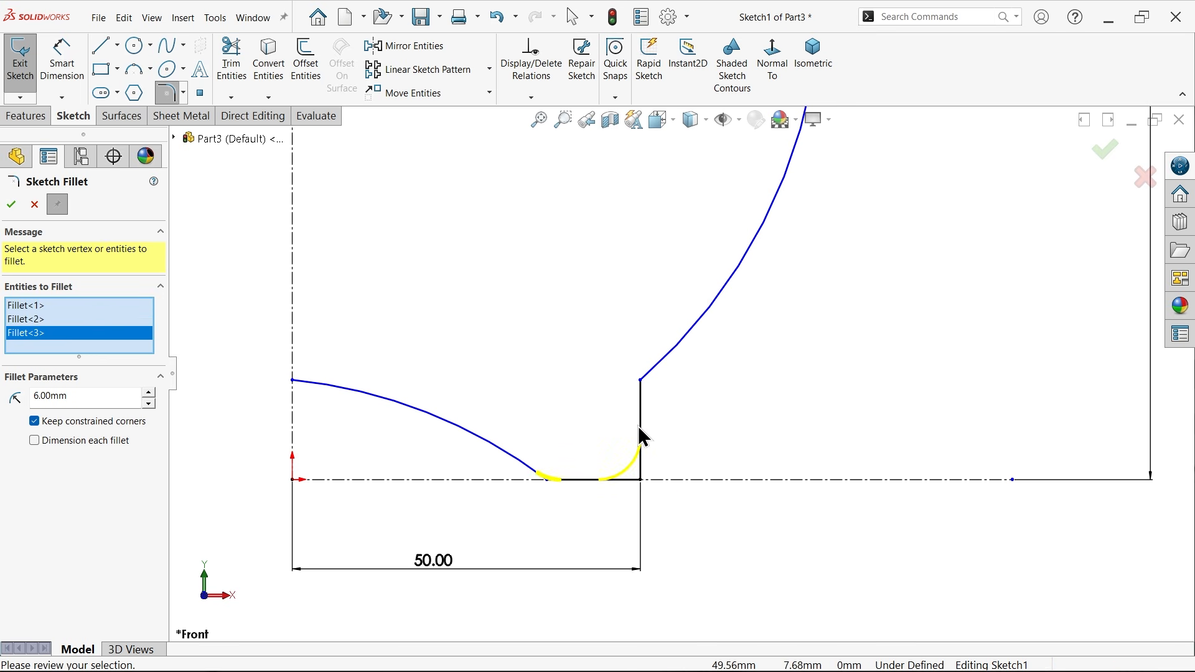
click(642, 381)
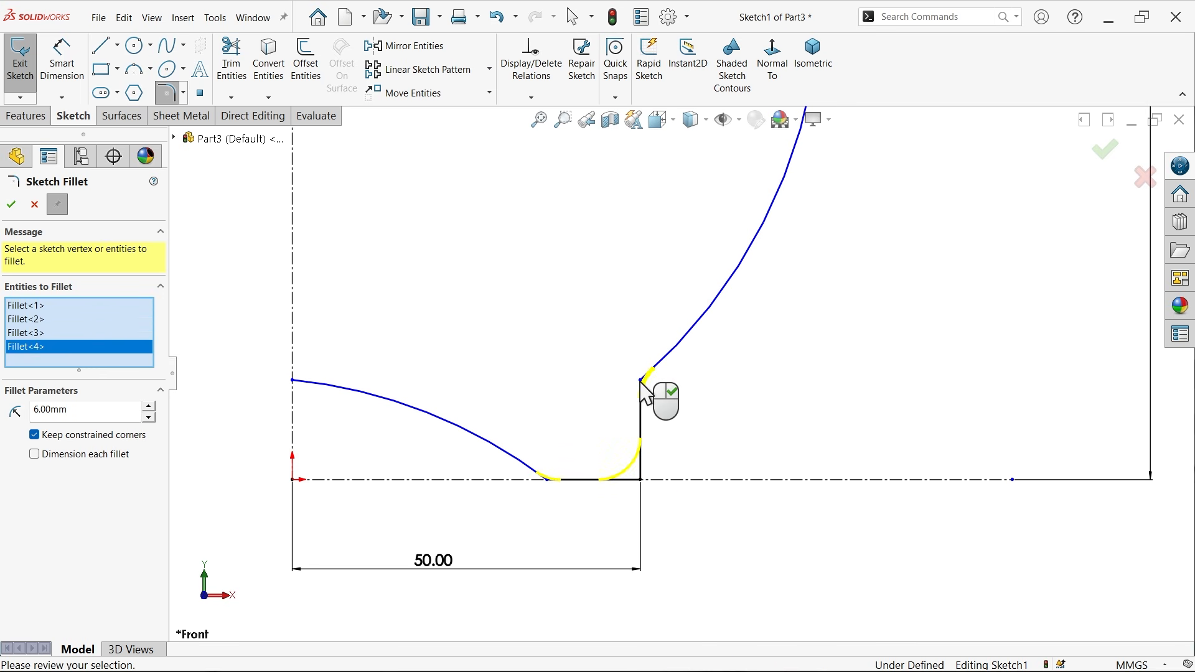
click(9, 209)
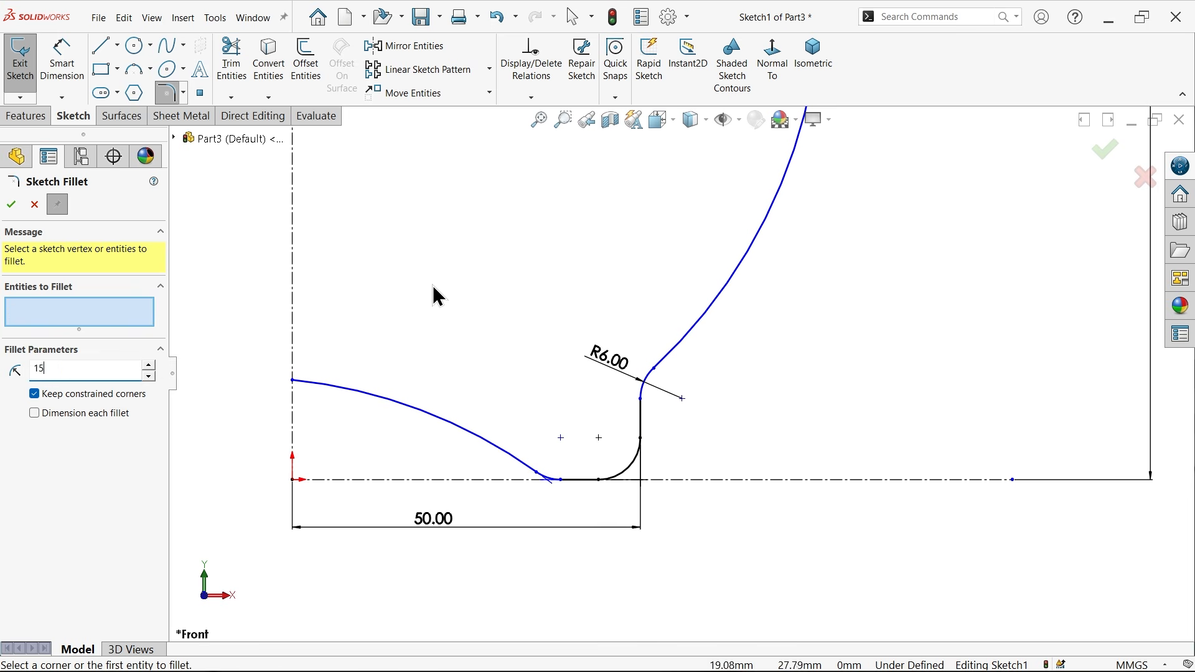
Try to add a 15 mm sketch fillet at the corner between the slanted rim line and the vertical neck line.
scroll(472, 280, up, 6)
scroll(688, 221, down, 6)
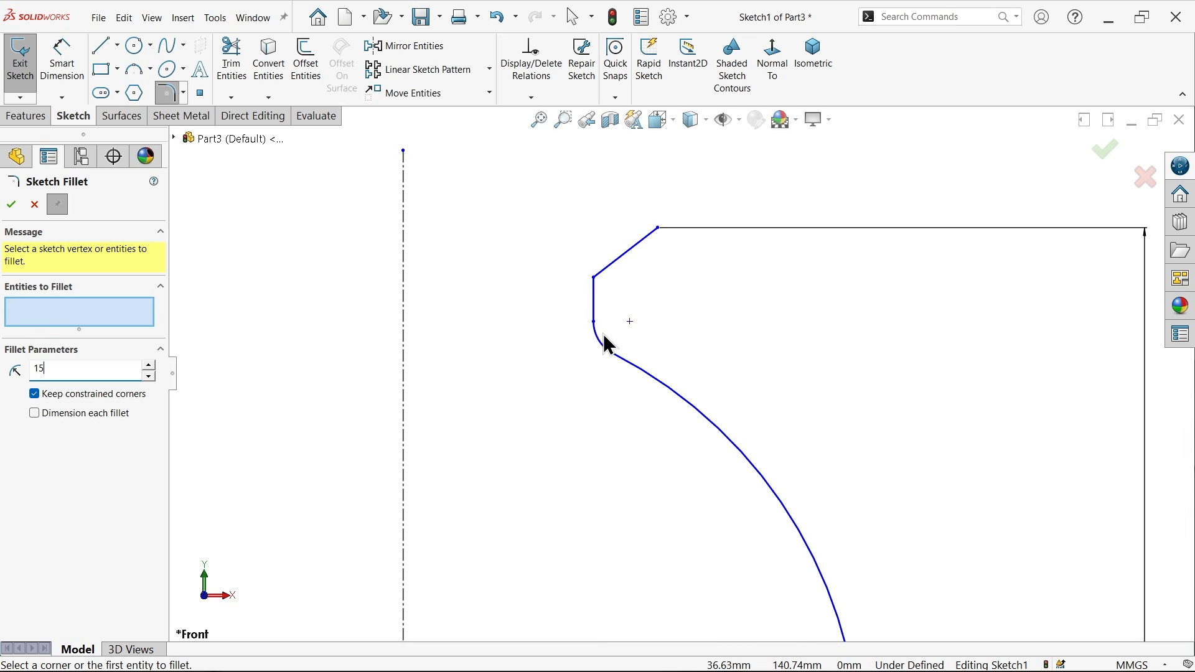
scroll(616, 312, down, 3)
click(617, 281)
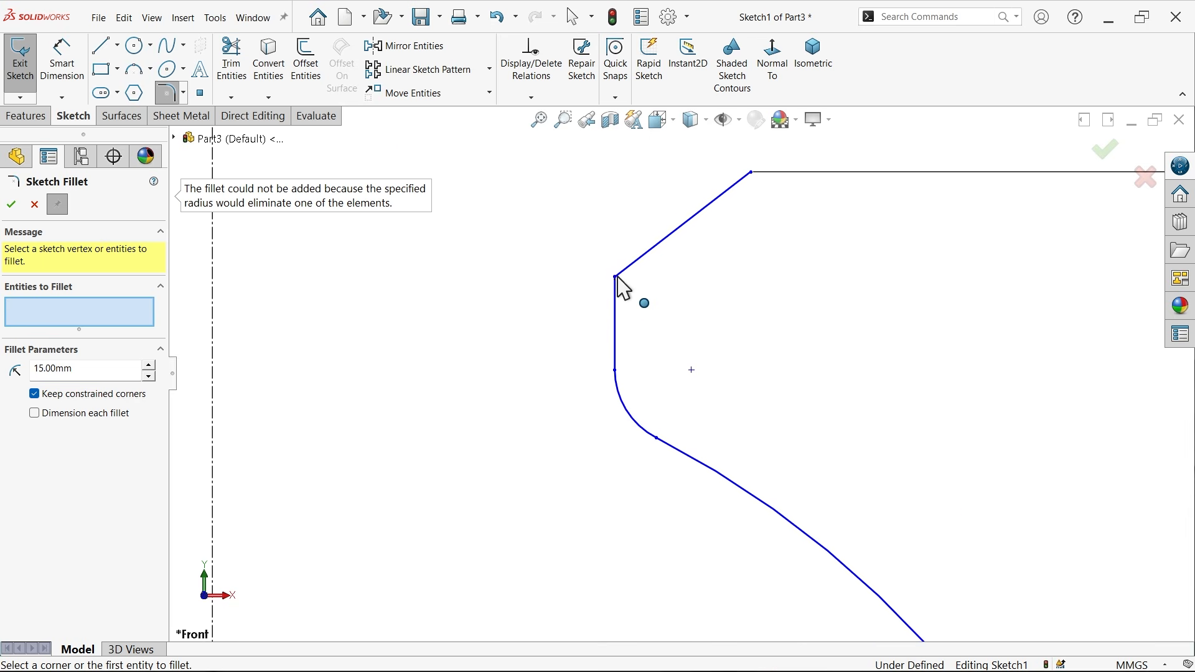
click(616, 293)
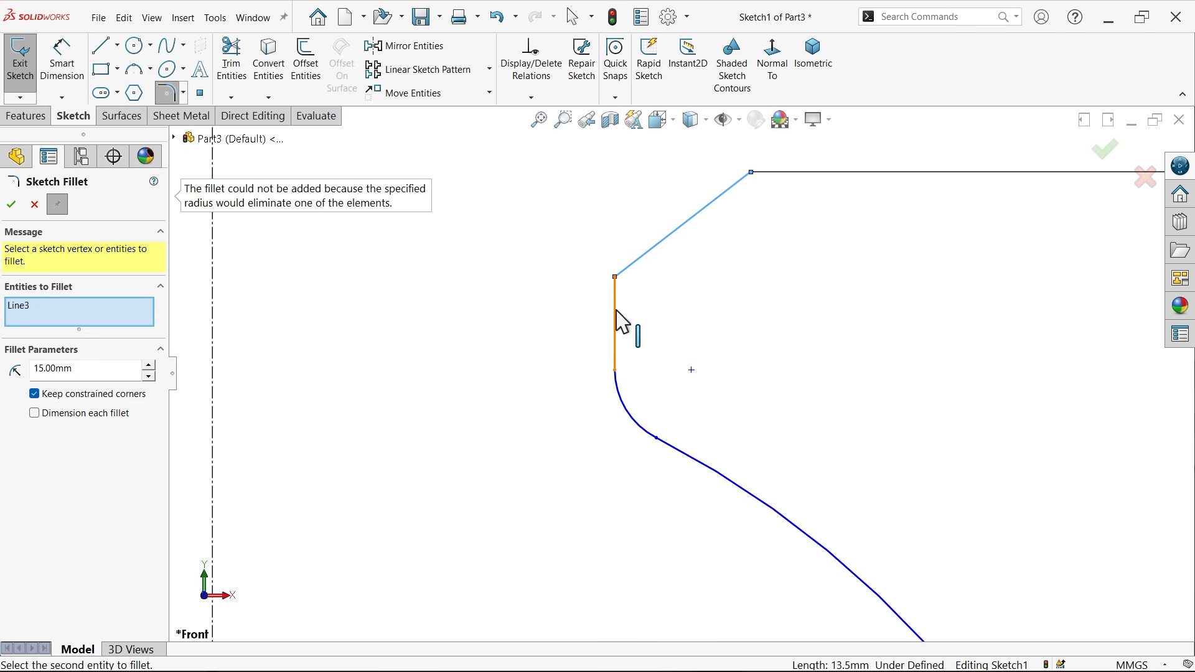
click(35, 205)
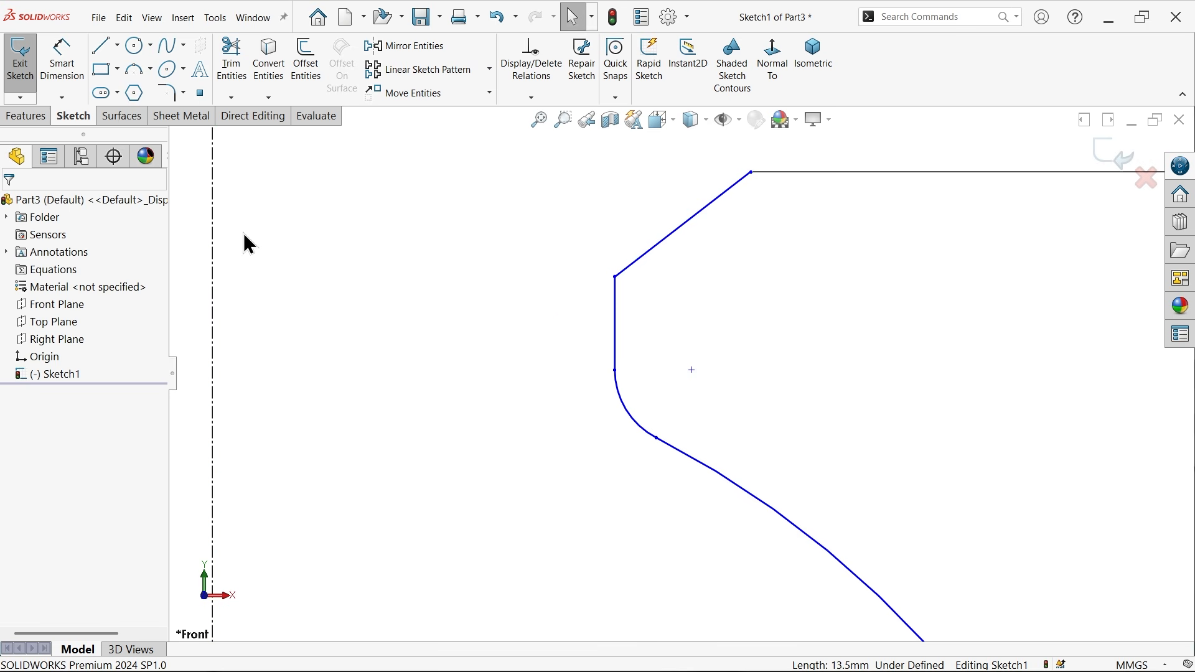
Raise the neck line's upper end to about 155.4 mm above the baseline and fillet its corner with the slanted rim line at 15 mm.
click(168, 96)
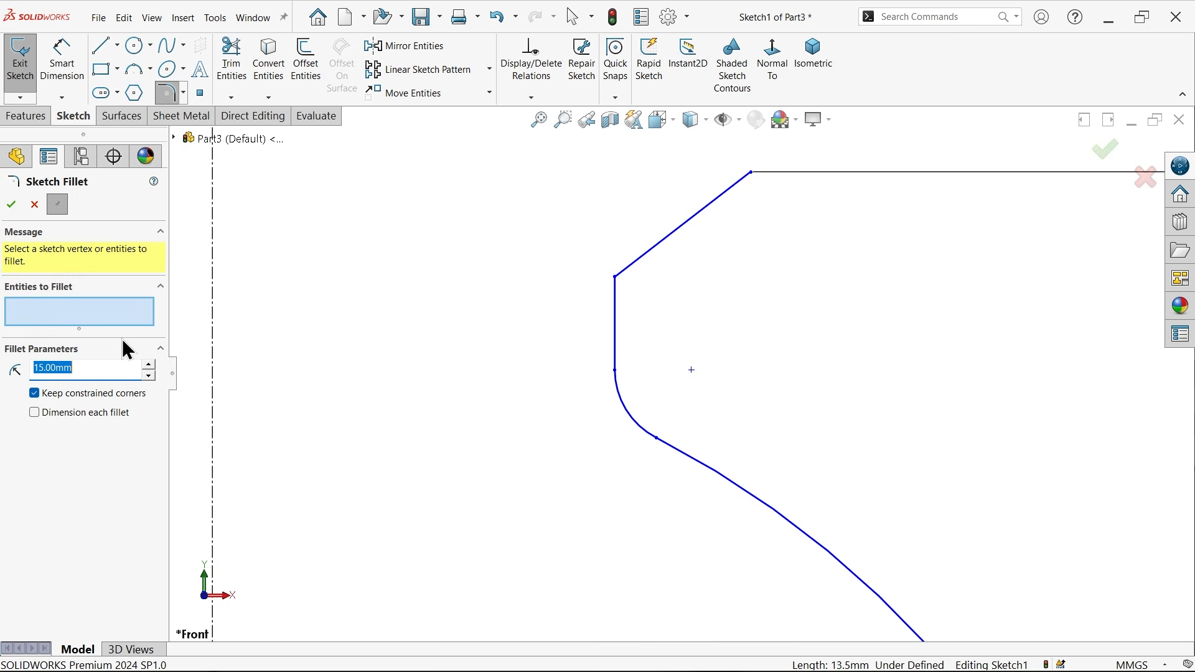
click(39, 204)
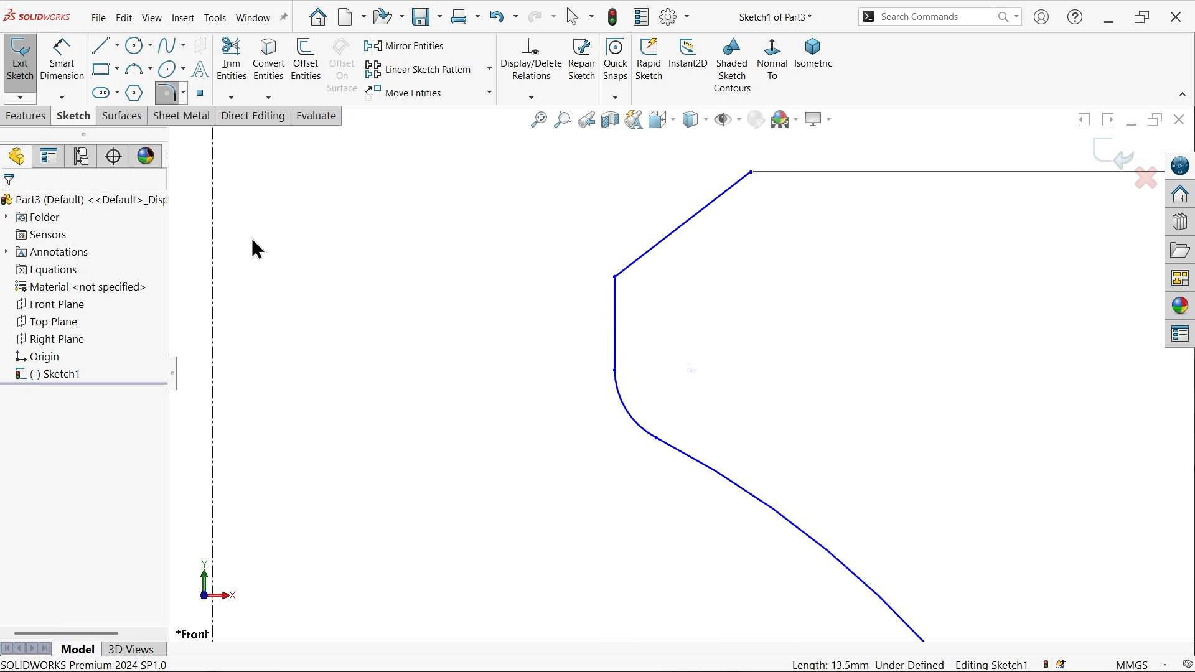
drag(616, 278, 619, 231)
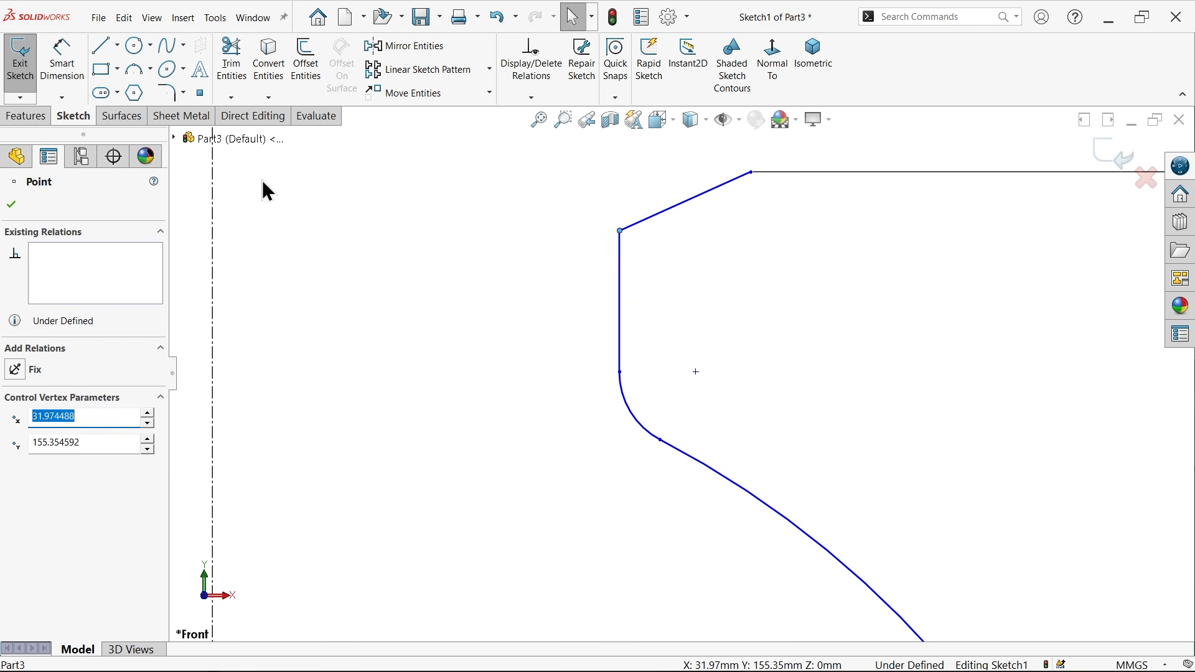
click(173, 99)
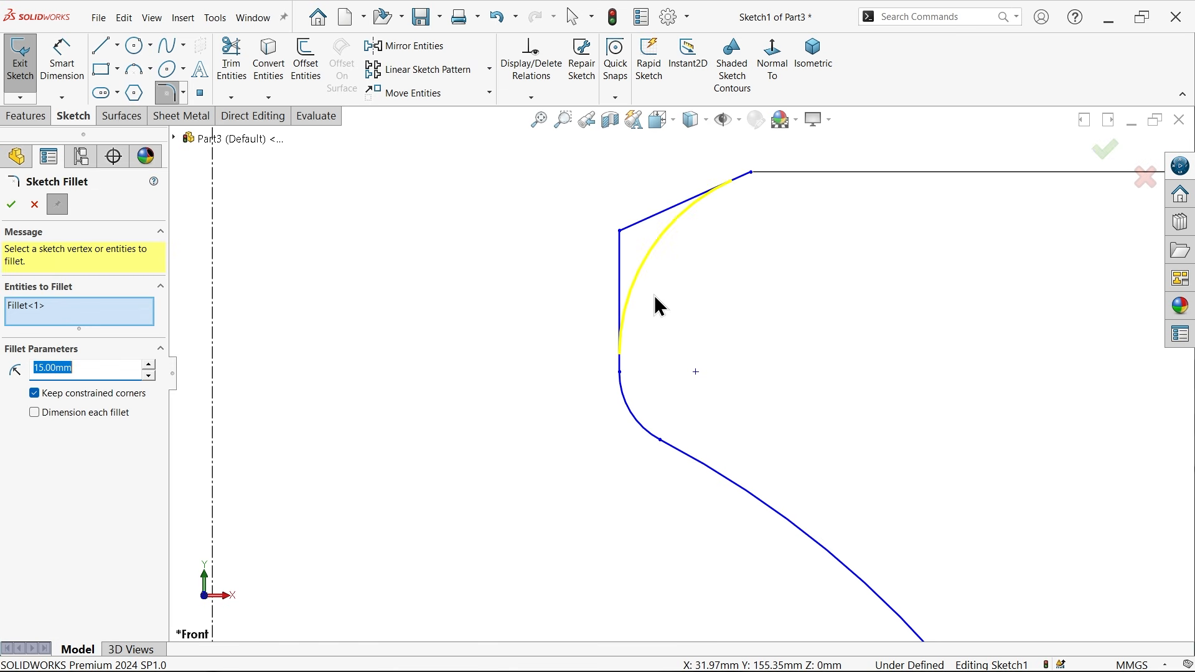
click(12, 204)
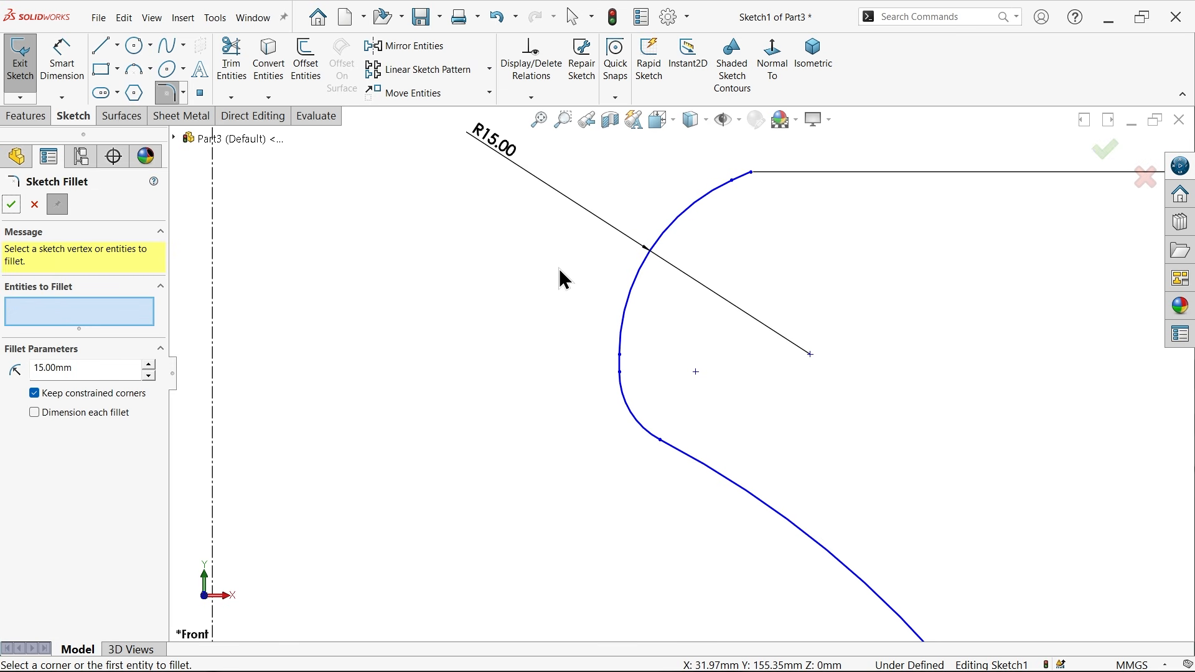
Dimension the vertical neck line 40 mm from the centerline.
click(74, 69)
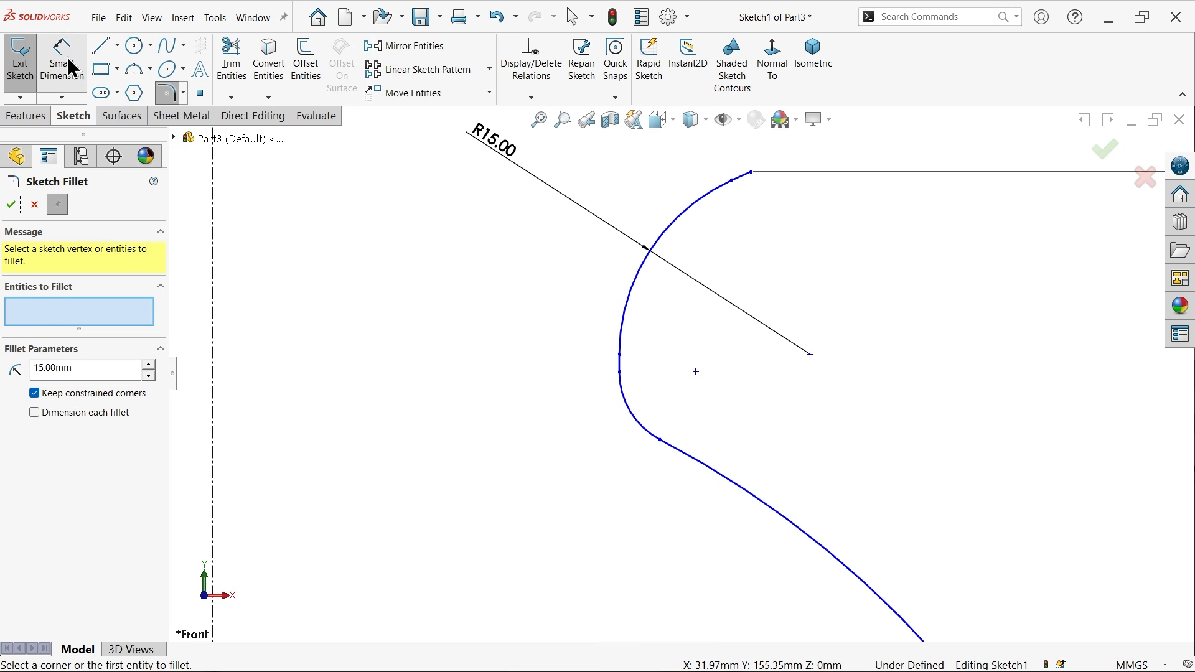
click(620, 366)
click(214, 356)
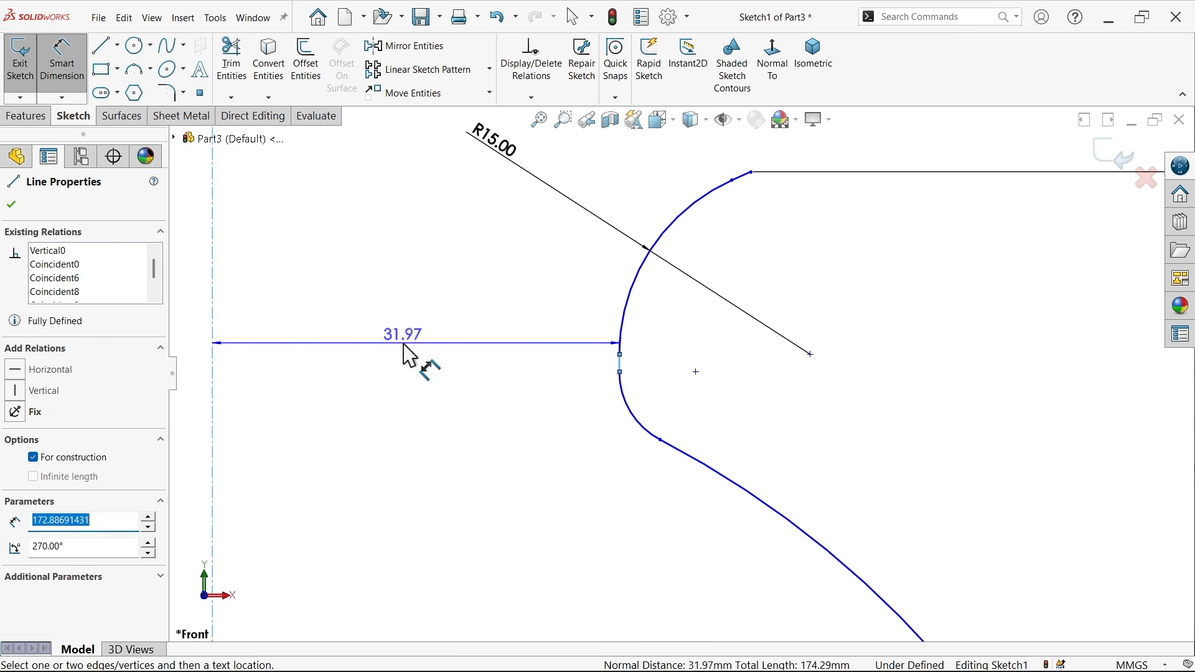
key(z)
click(554, 179)
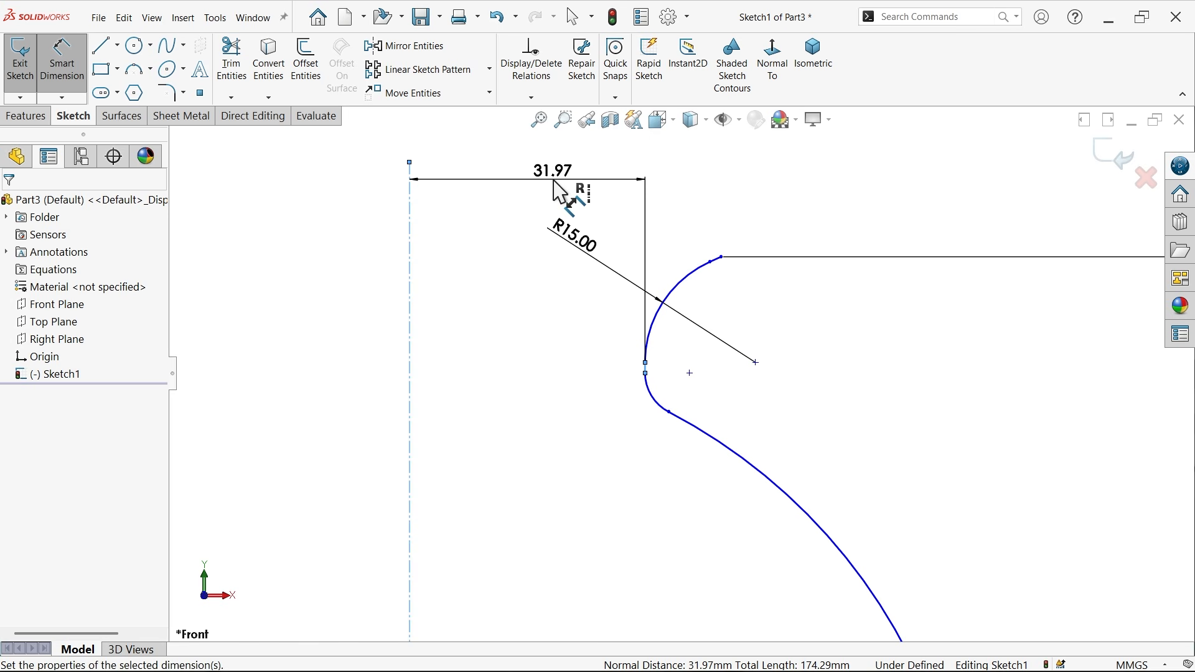
text(40.00mm)
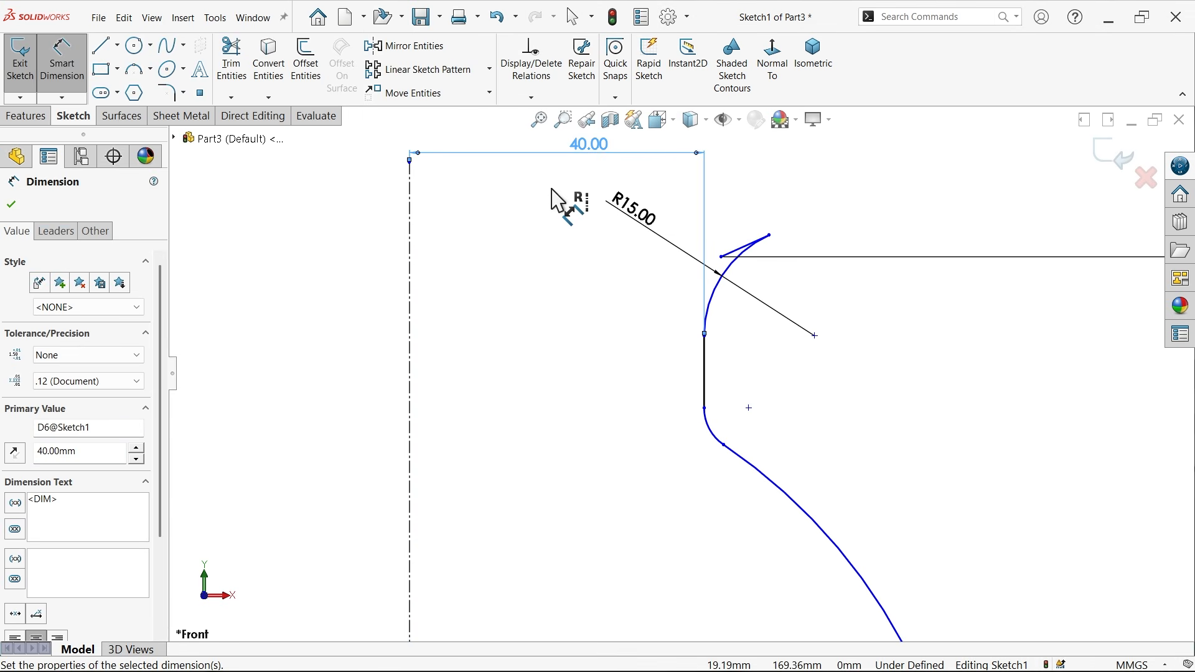
click(11, 204)
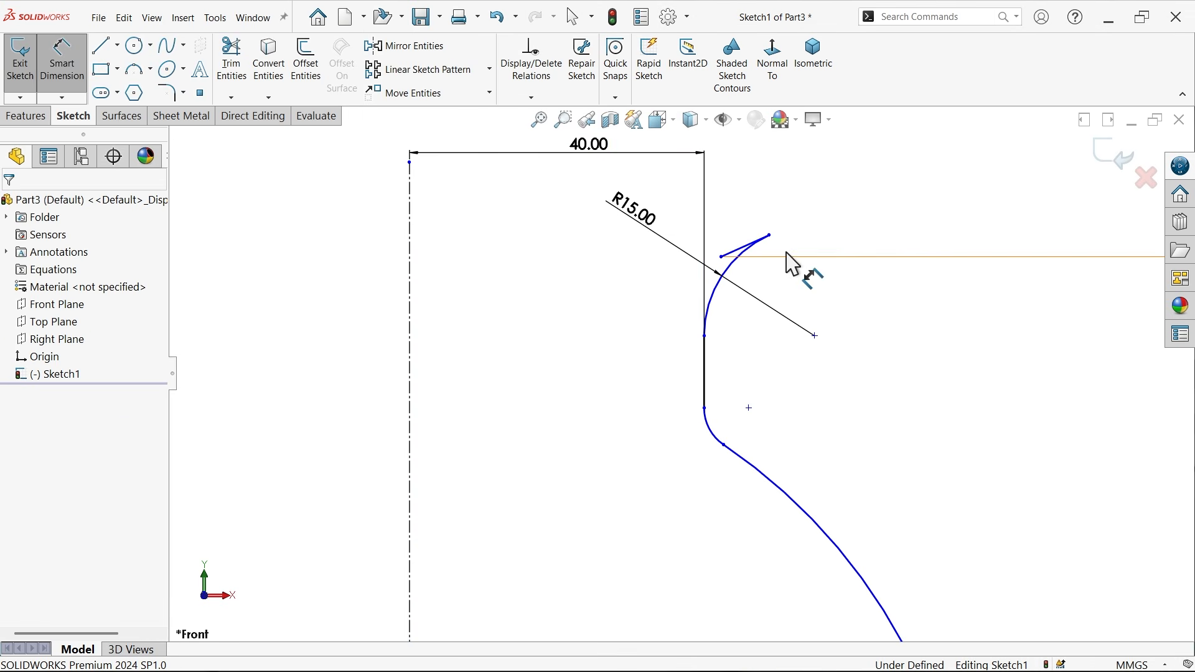
Move the rim line's upper end outward to about 54.4 mm from the centerline and set its angle to the neck line to 30°.
scroll(790, 259, down, 2)
drag(679, 278, 803, 206)
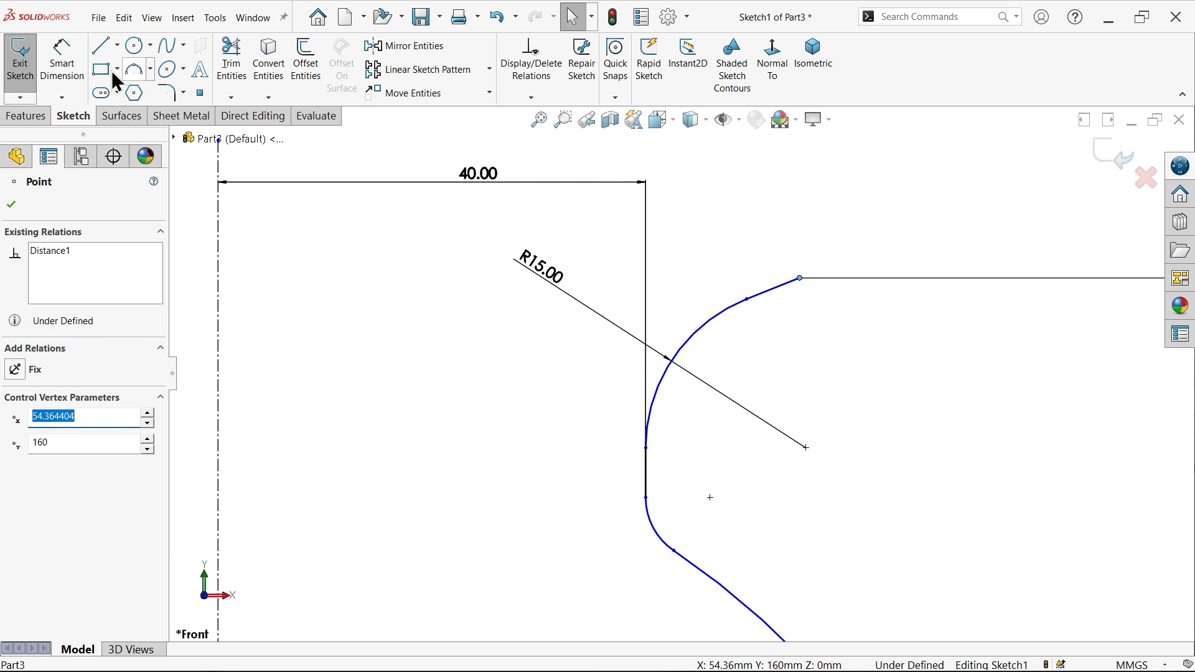
click(61, 59)
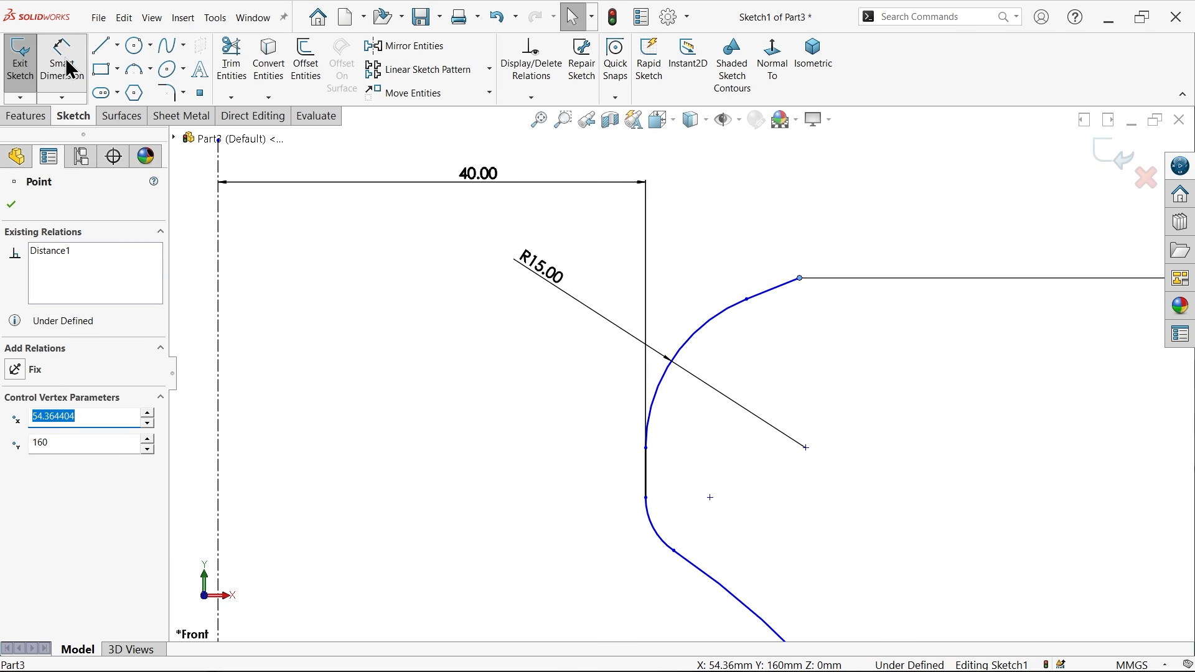
click(784, 292)
click(647, 476)
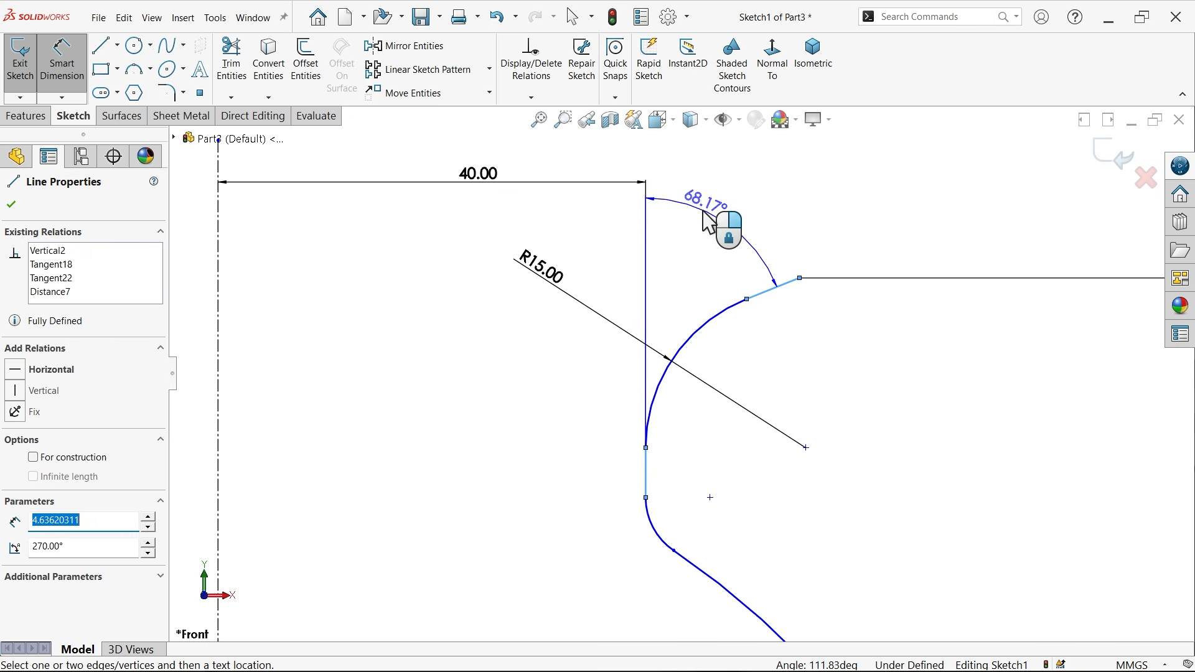
click(703, 211)
text(60)
key(Return)
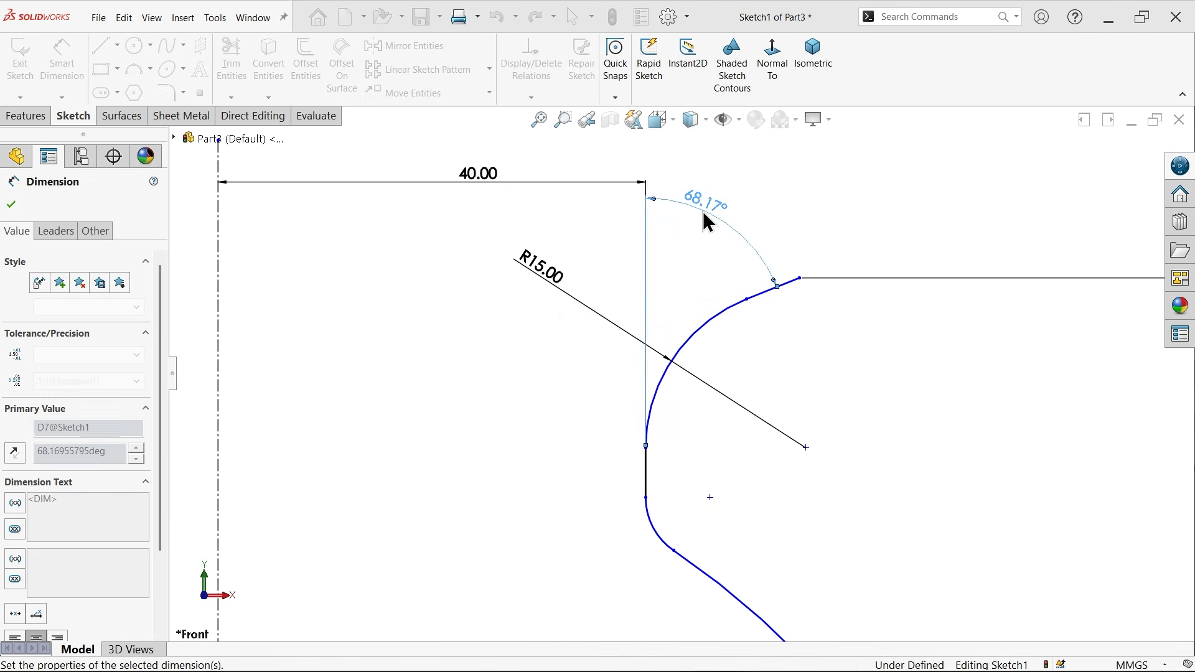
click(12, 206)
key(Escape)
Move the neck line's upper end back above its lower end and dimension that point 150 mm above the foot line.
scroll(691, 529, down, 4)
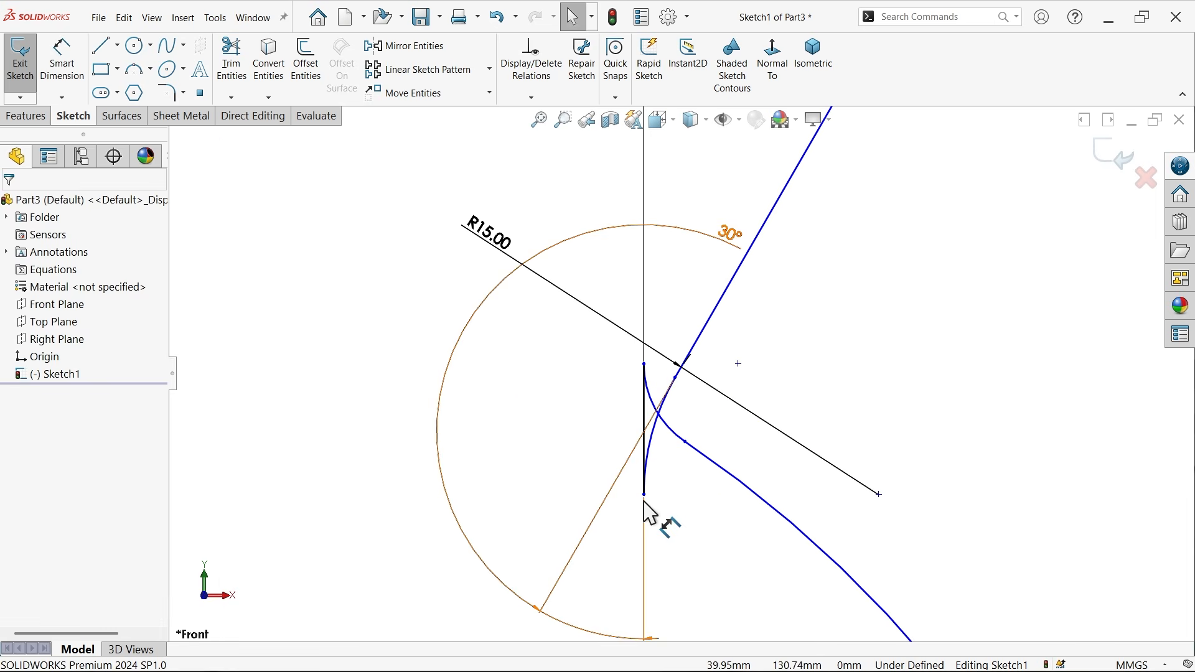
drag(644, 495, 659, 270)
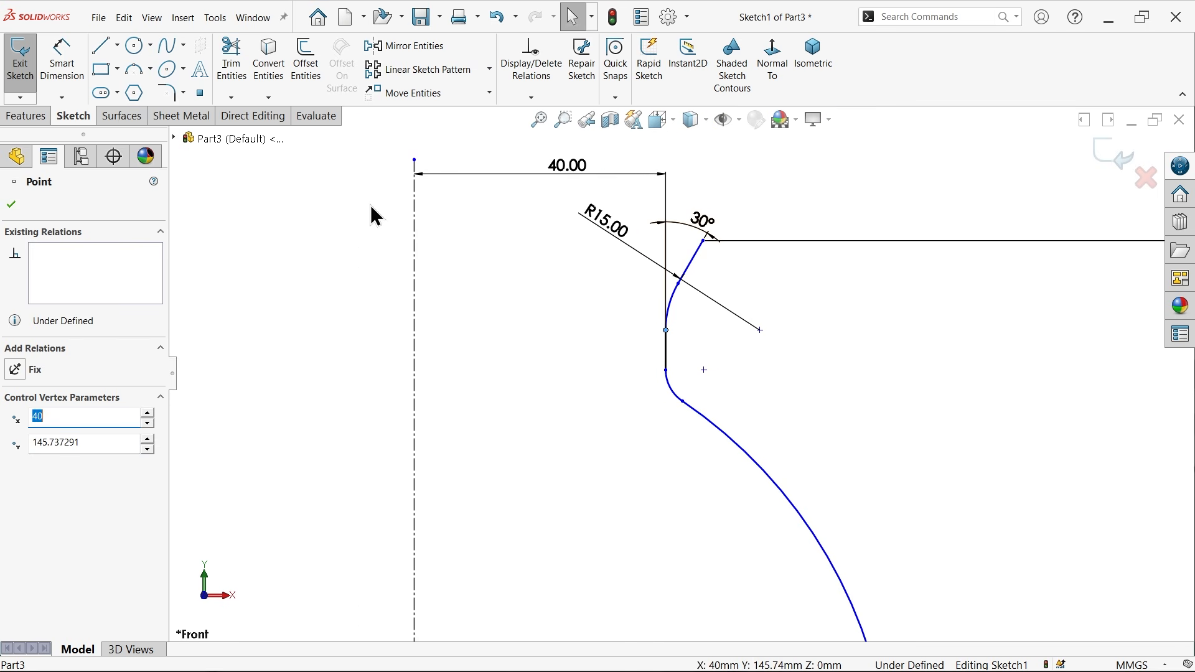
click(61, 62)
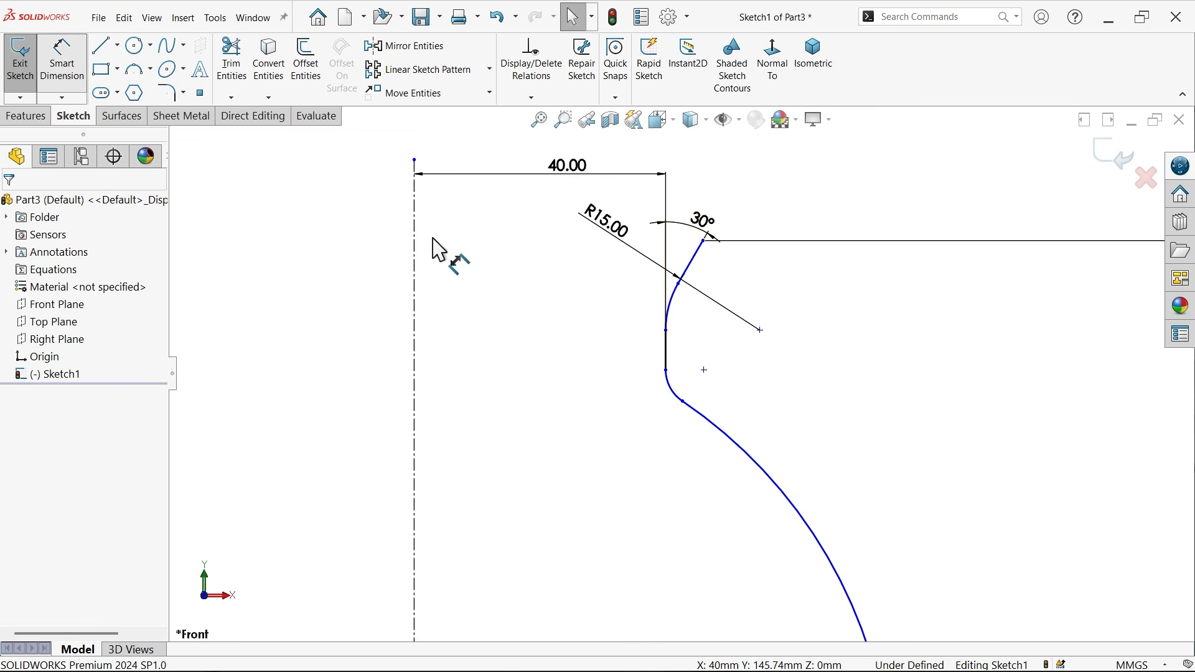
click(665, 330)
scroll(776, 394, up, 5)
scroll(716, 485, down, 5)
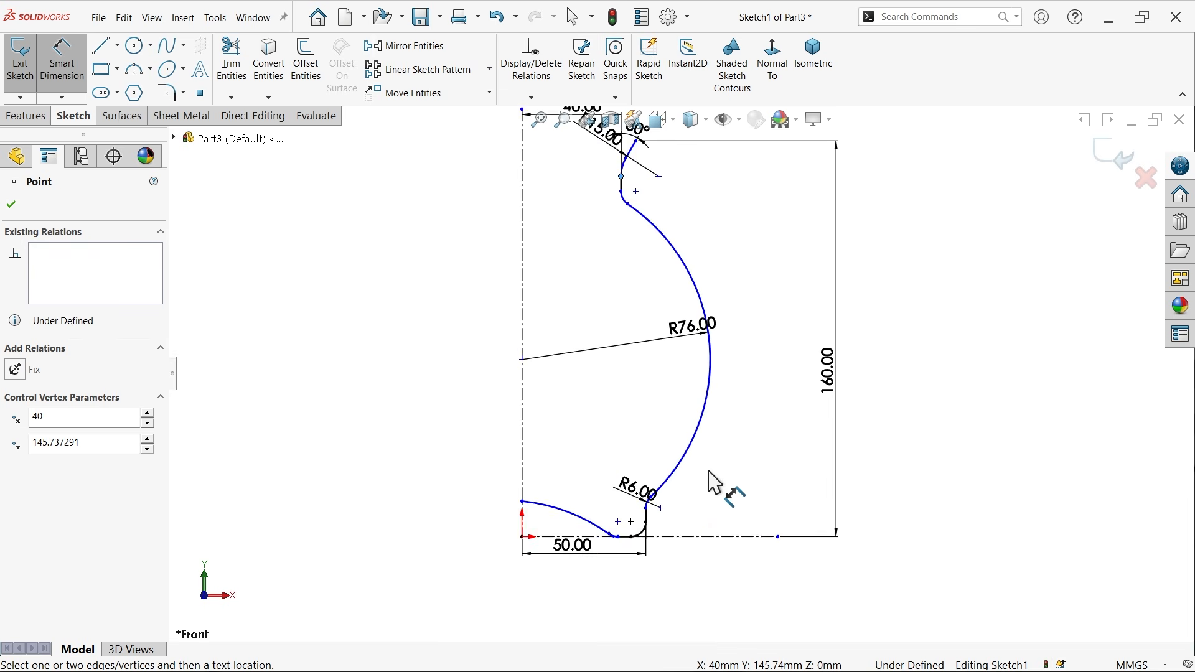
click(603, 549)
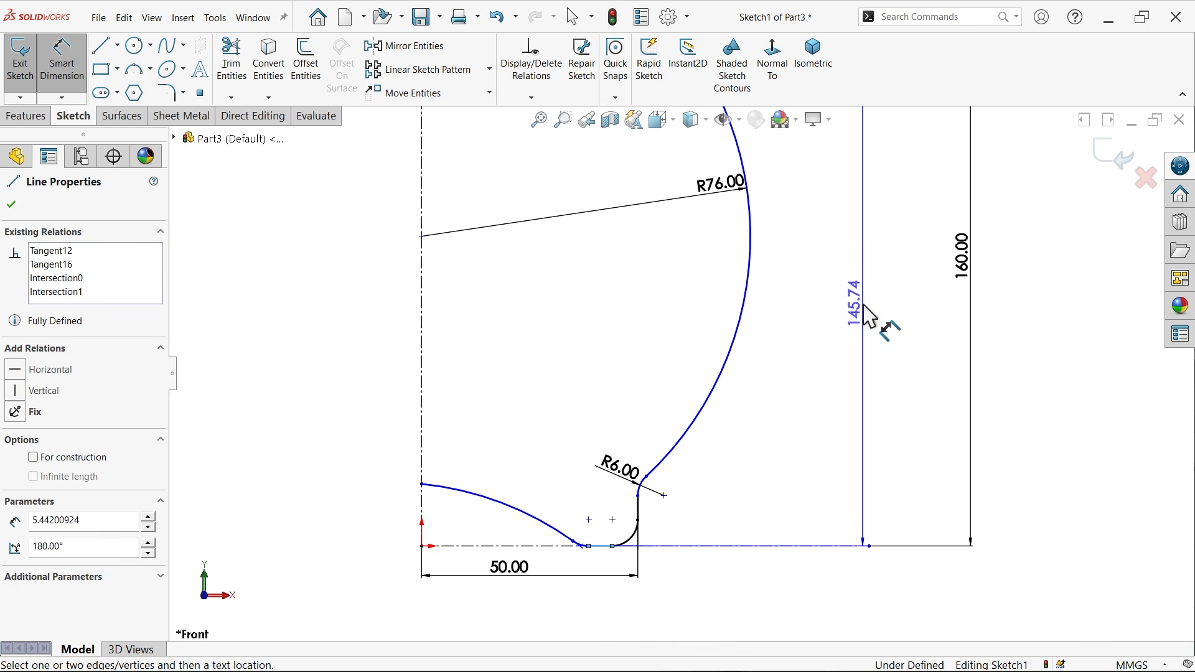
click(879, 326)
text(150)
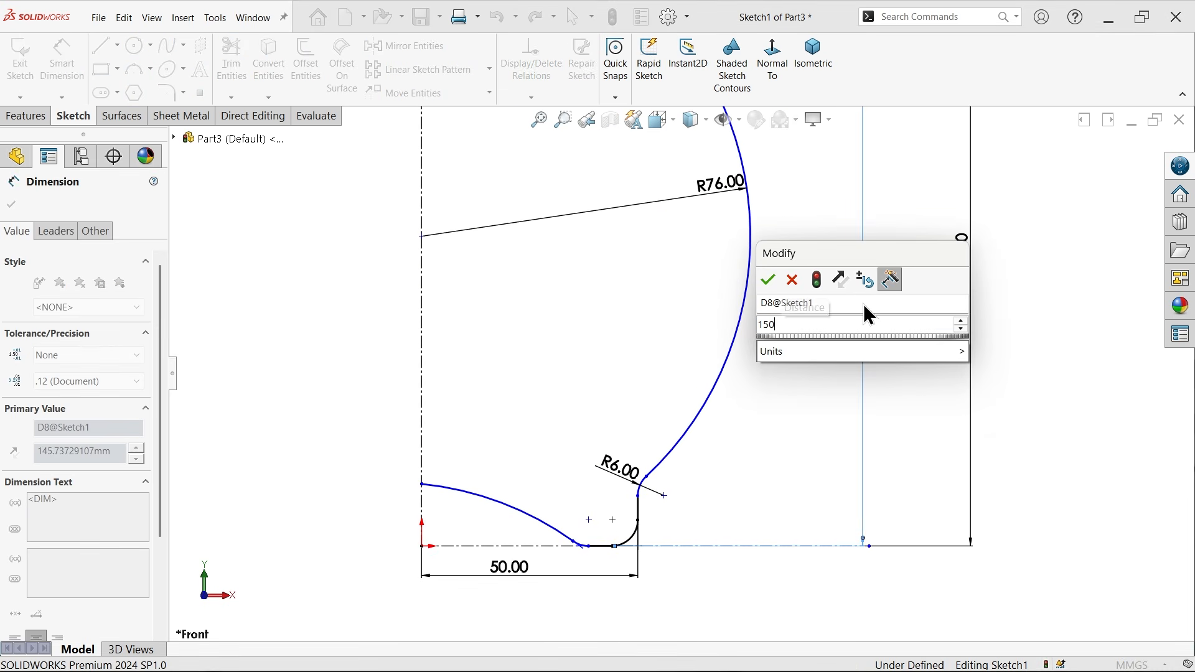
key(Return)
Dimension the body arc's center point 70 mm above the origin.
scroll(778, 311, up, 4)
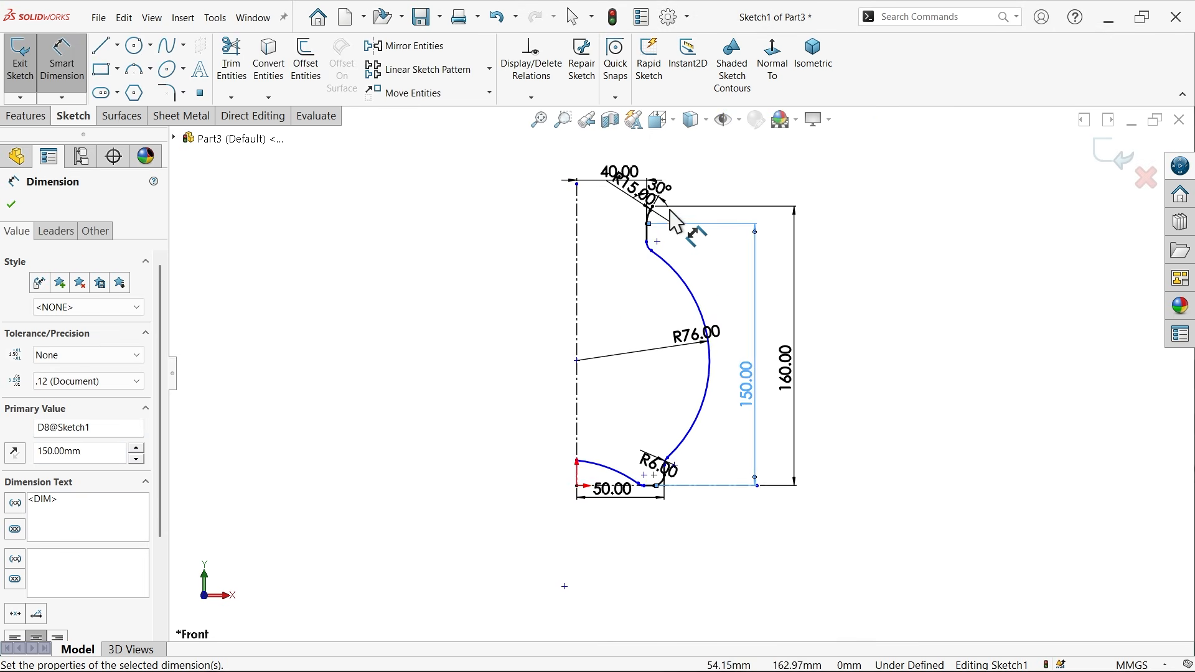
scroll(653, 293, down, 5)
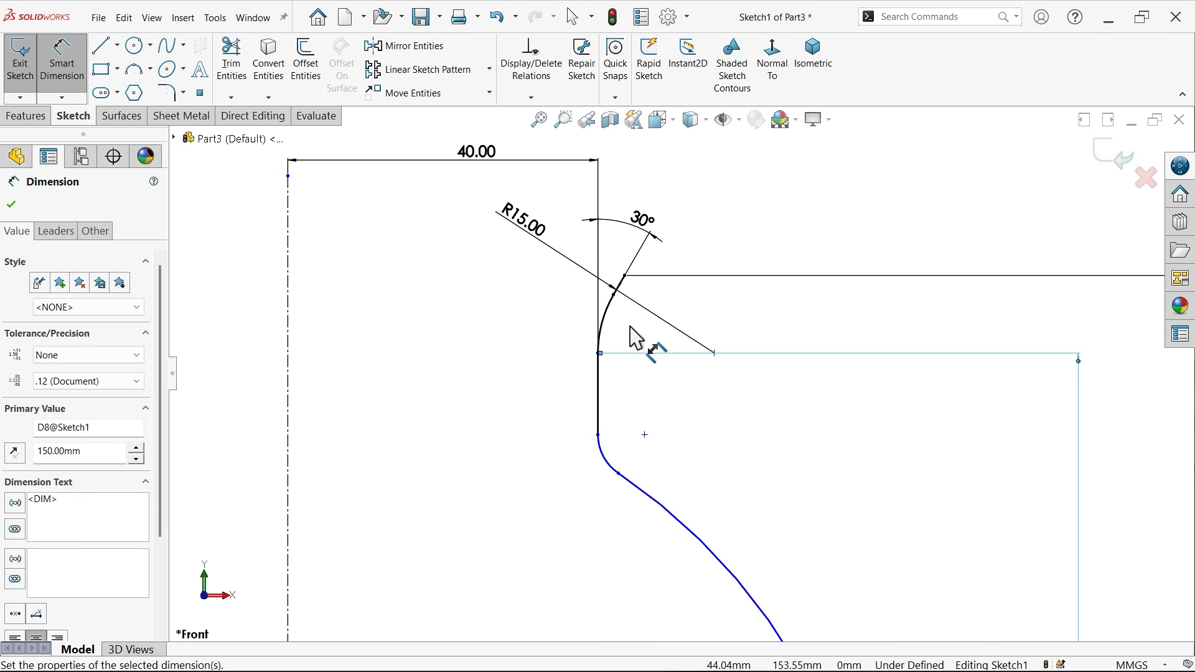
scroll(638, 345, up, 5)
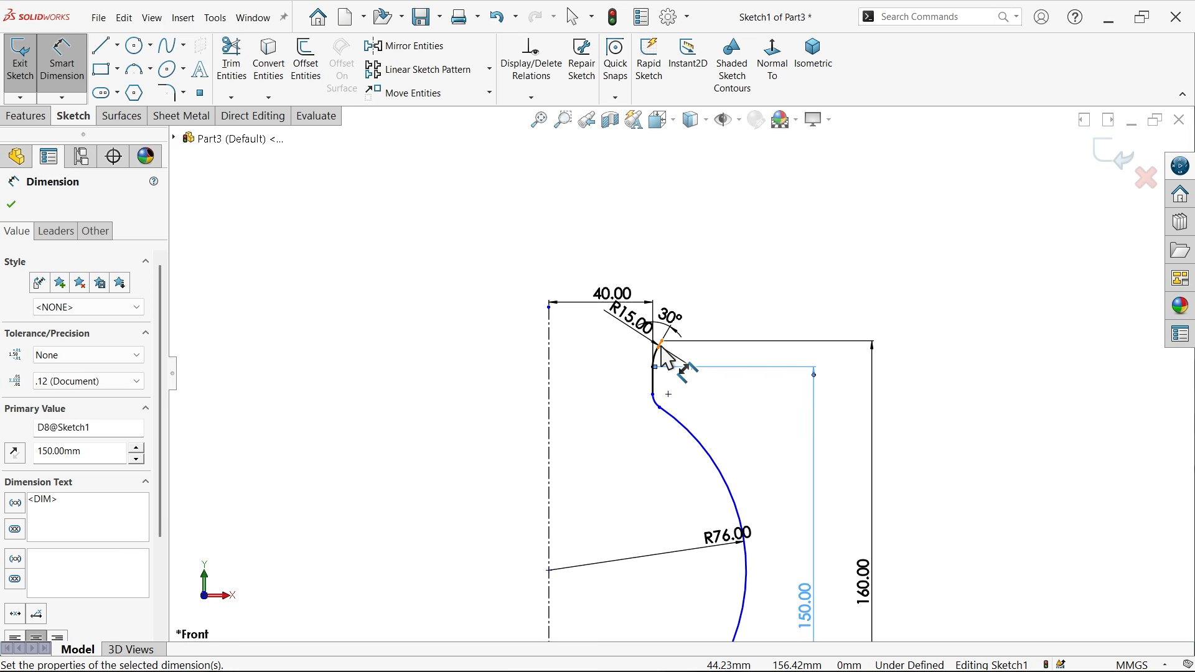
scroll(659, 548, down, 5)
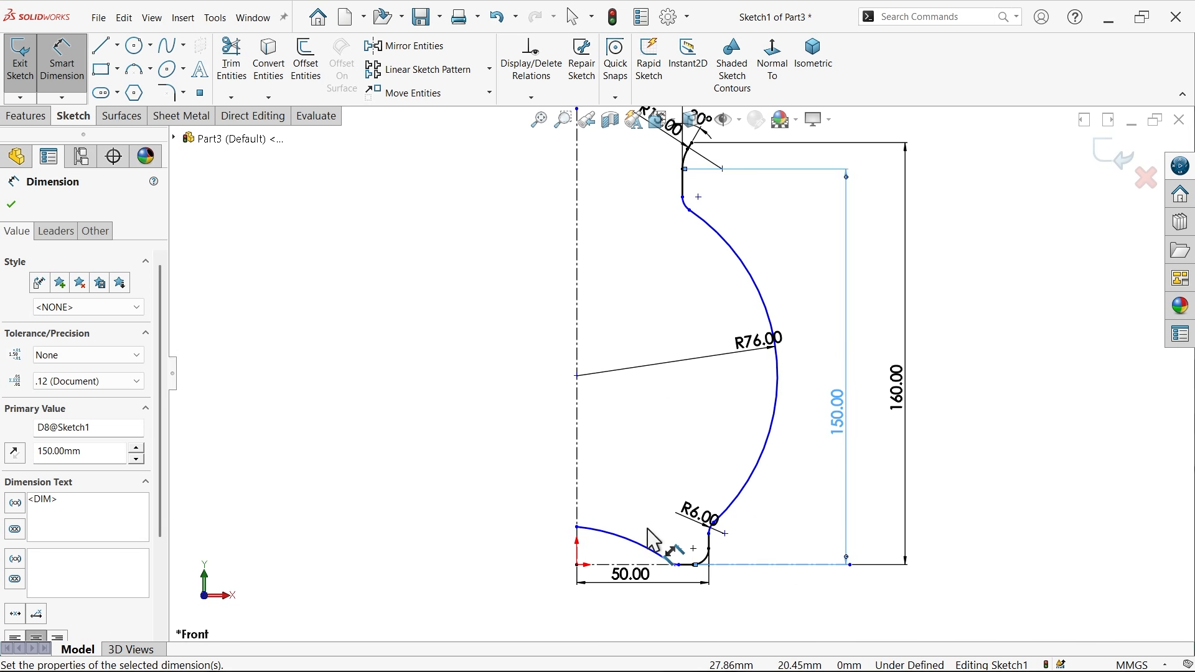
click(554, 301)
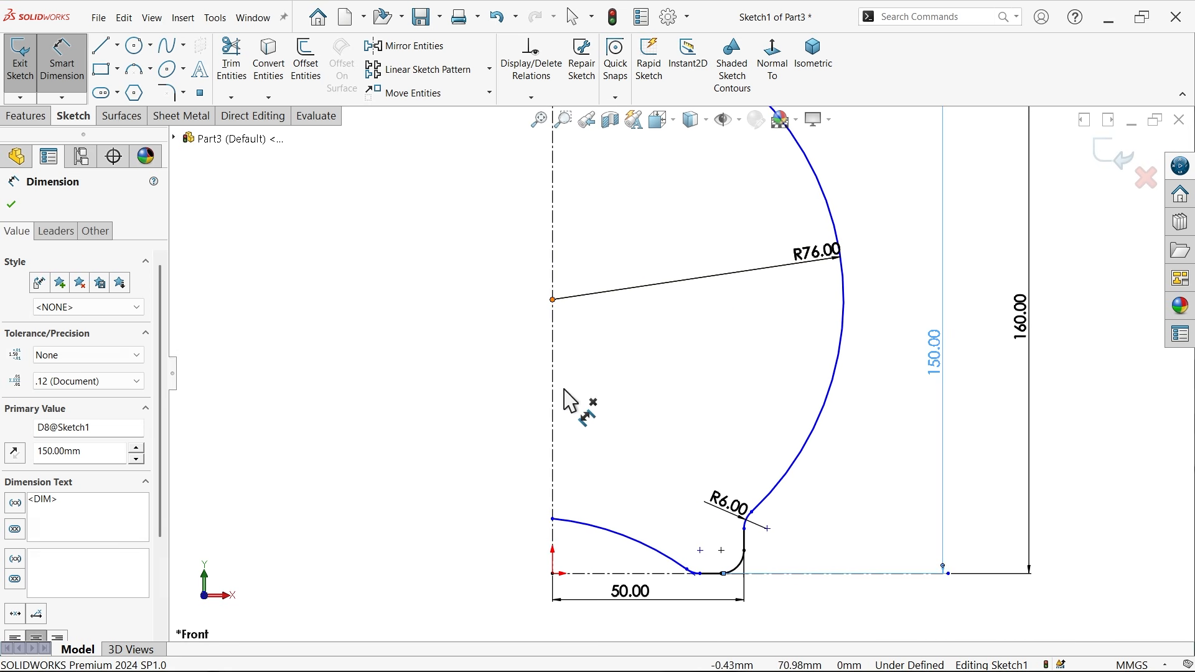
click(553, 573)
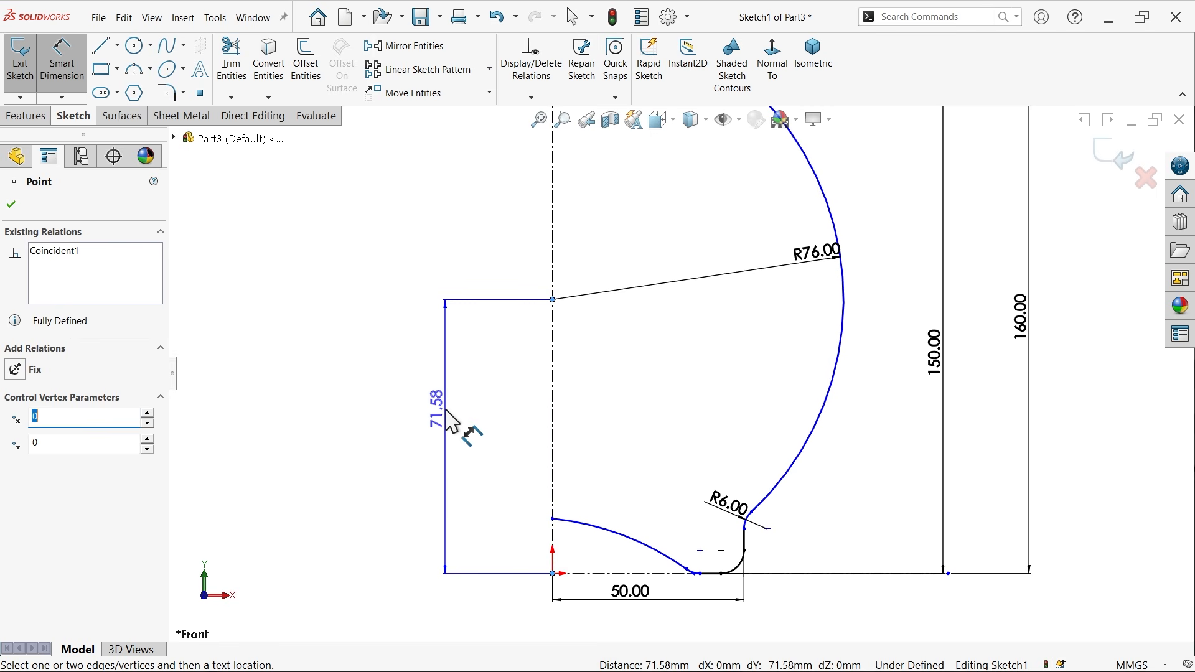
click(451, 422)
text(70)
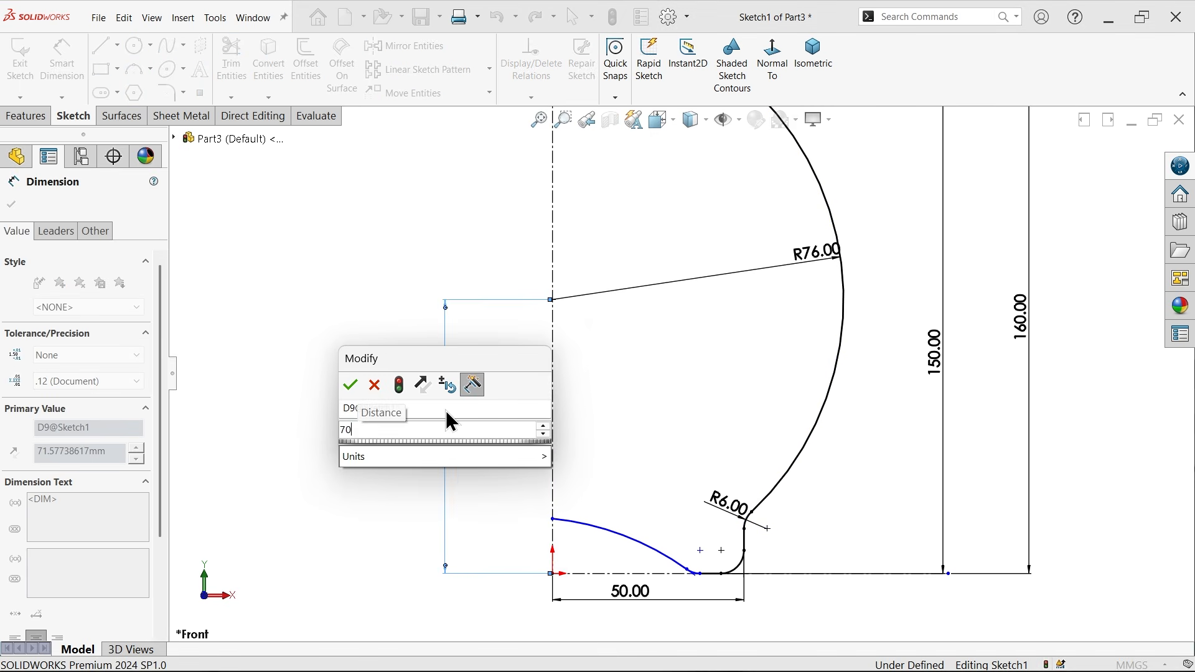
key(Return)
Reposition the R15 dimension label and add a driven radius dimension to the 6 mm fillet at the neck's lower end.
scroll(602, 345, up, 3)
scroll(716, 212, down, 6)
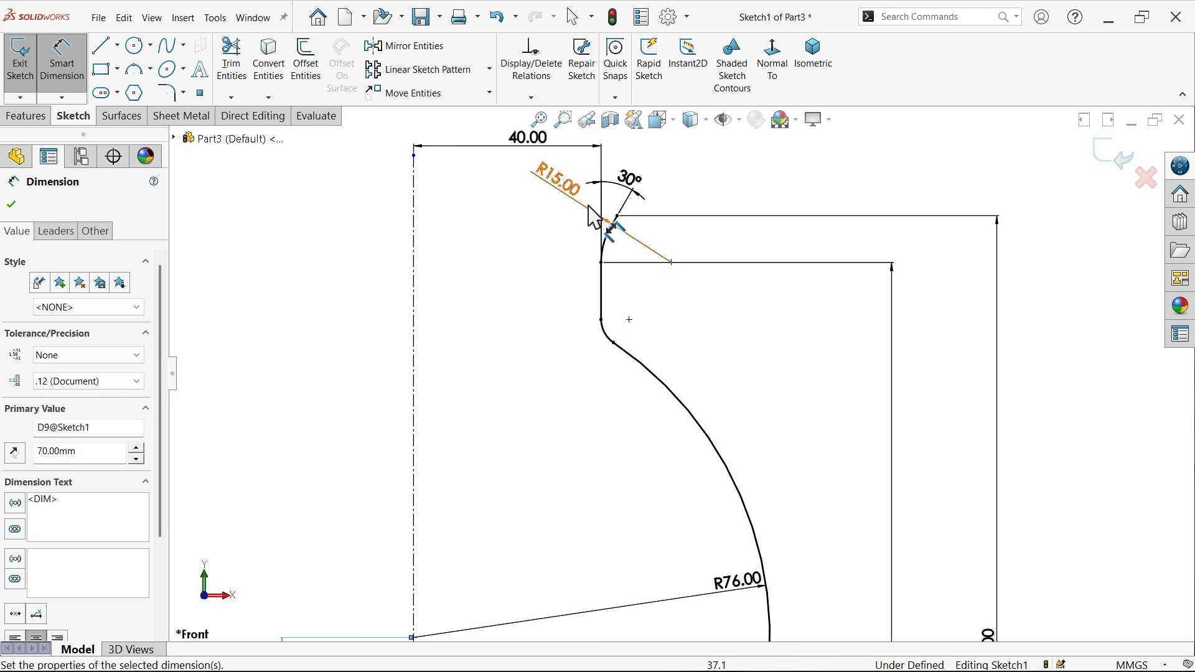
drag(602, 217, 547, 220)
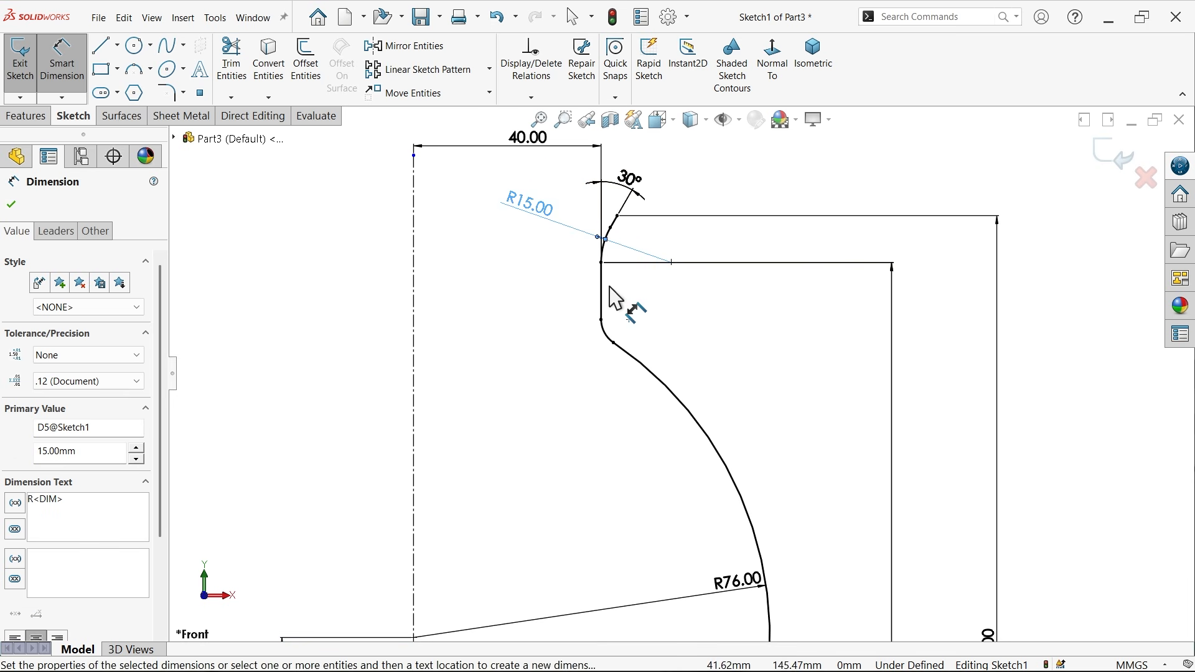
click(604, 338)
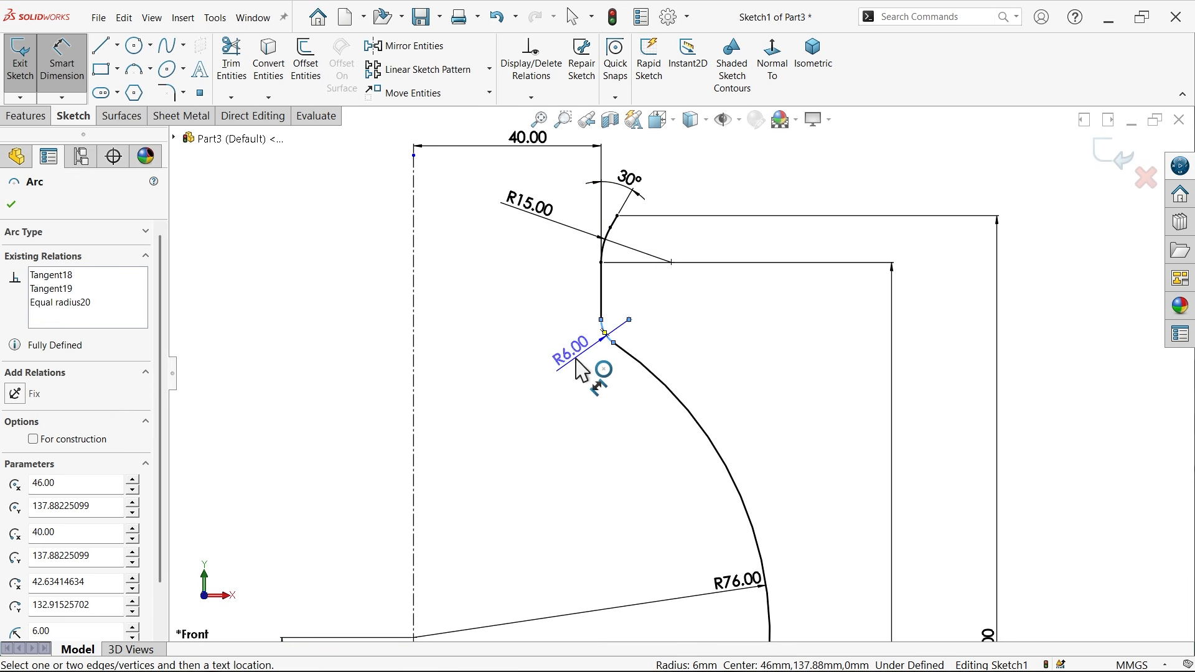
click(577, 361)
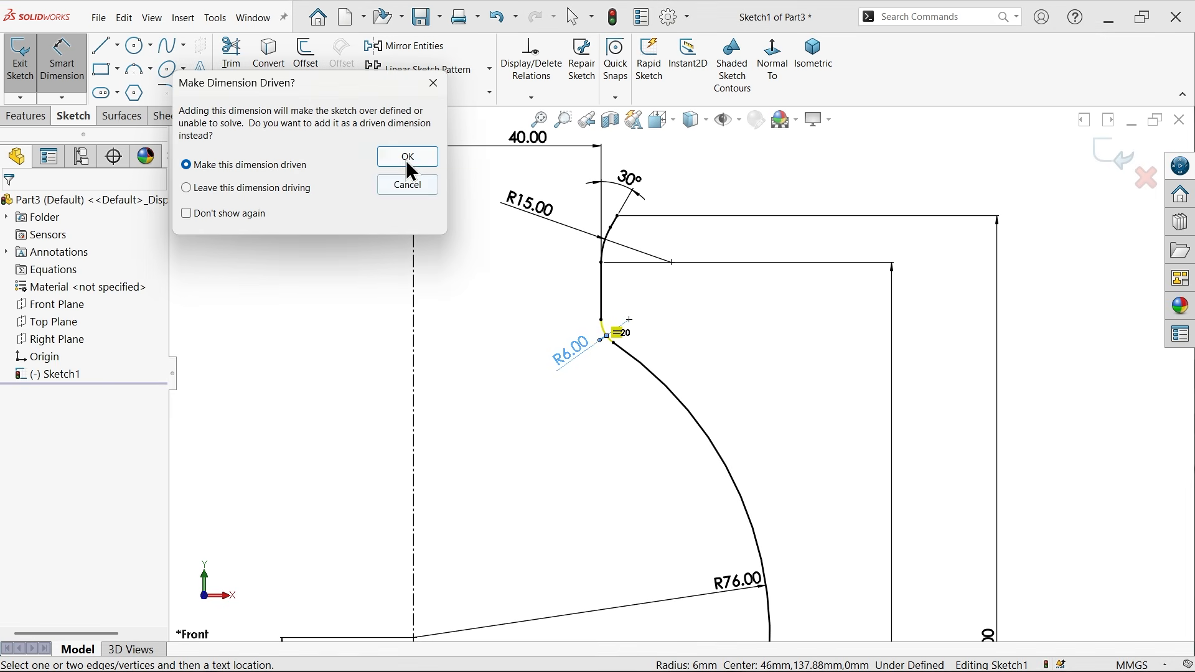
click(408, 163)
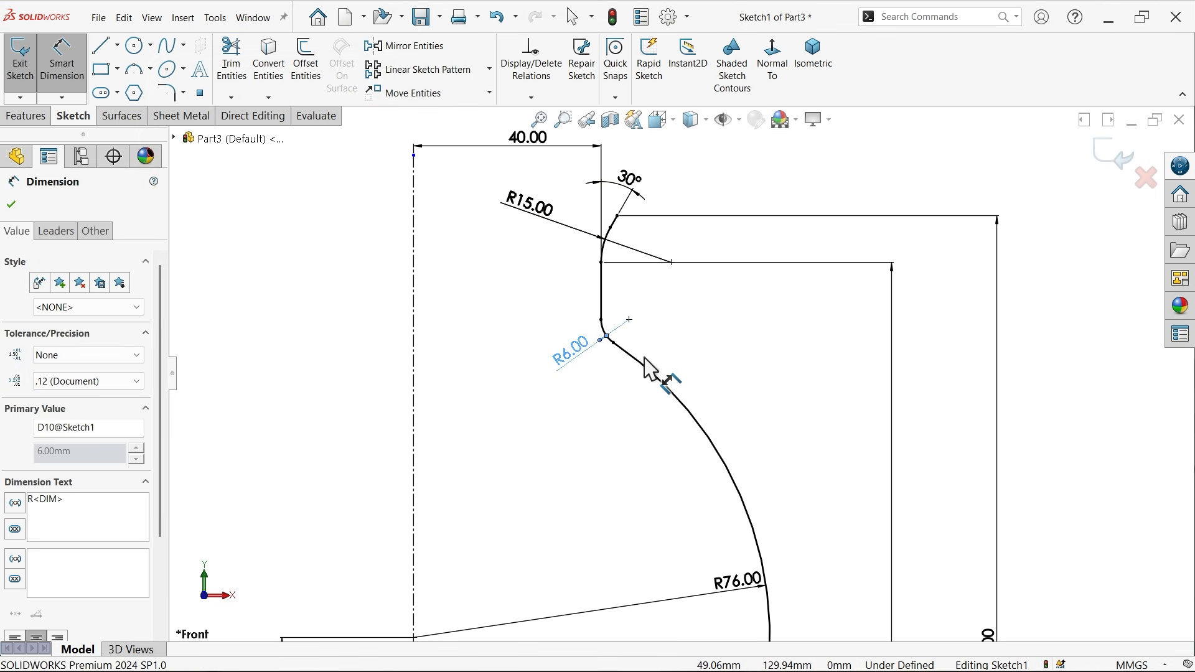
Dimension the radius of the concave base arc near the origin as 75 mm.
key(f)
scroll(644, 472, down, 5)
key(f)
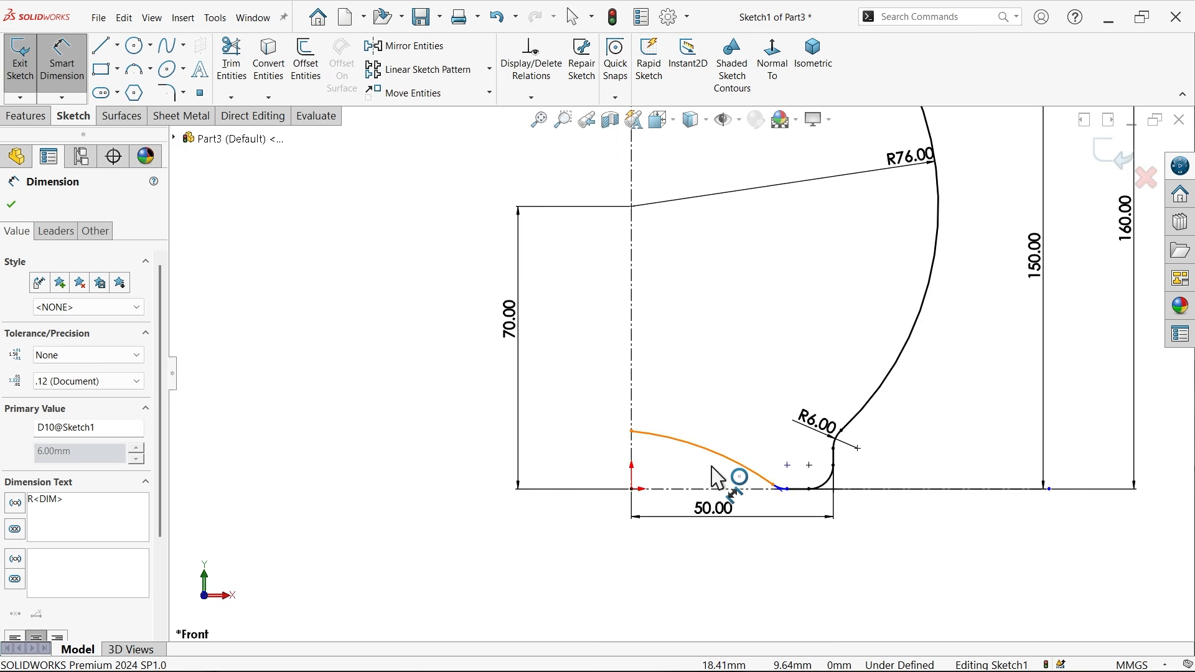
scroll(658, 422, down, 5)
click(683, 427)
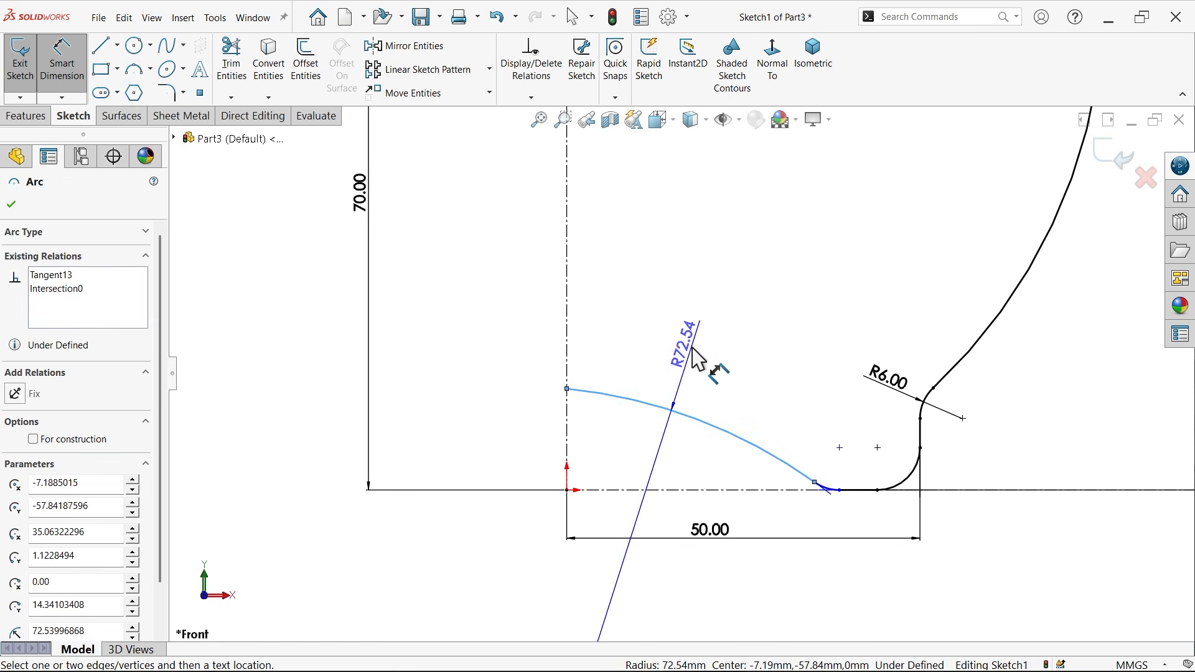
click(691, 346)
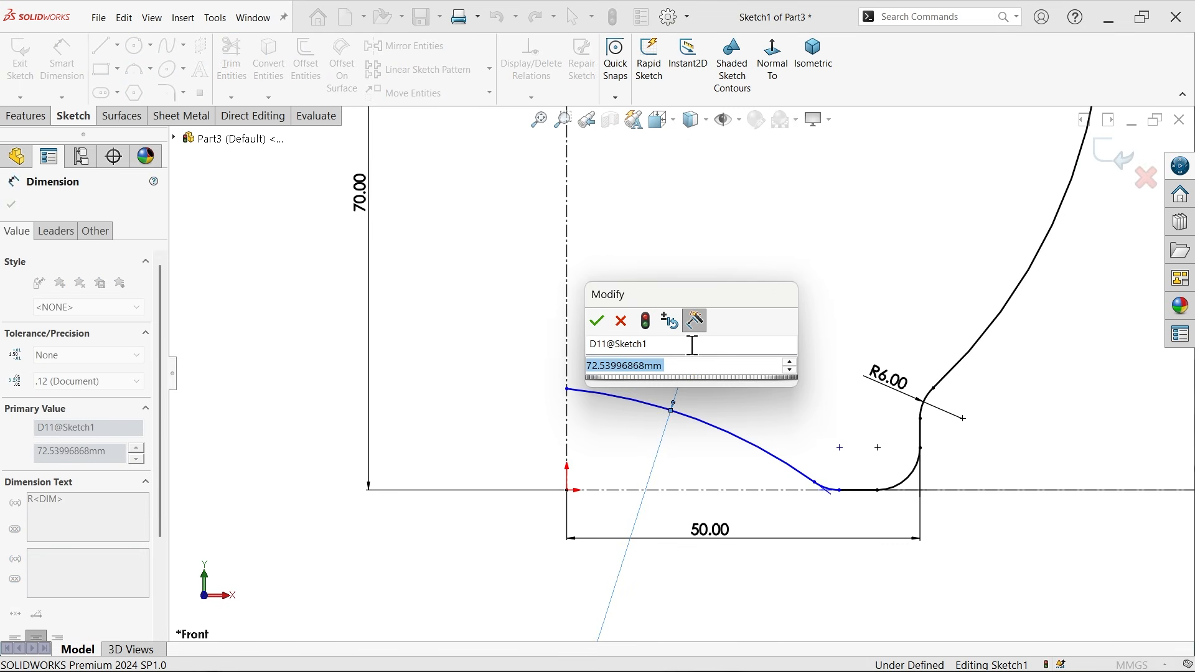
text(72)
click(596, 322)
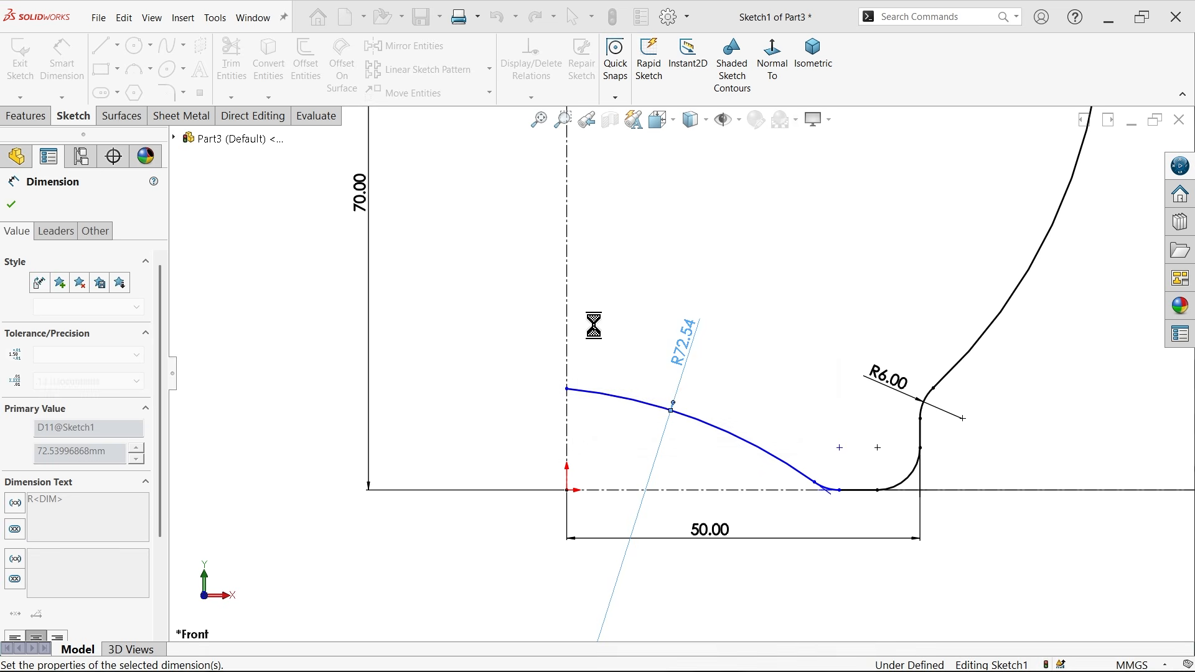
click(11, 204)
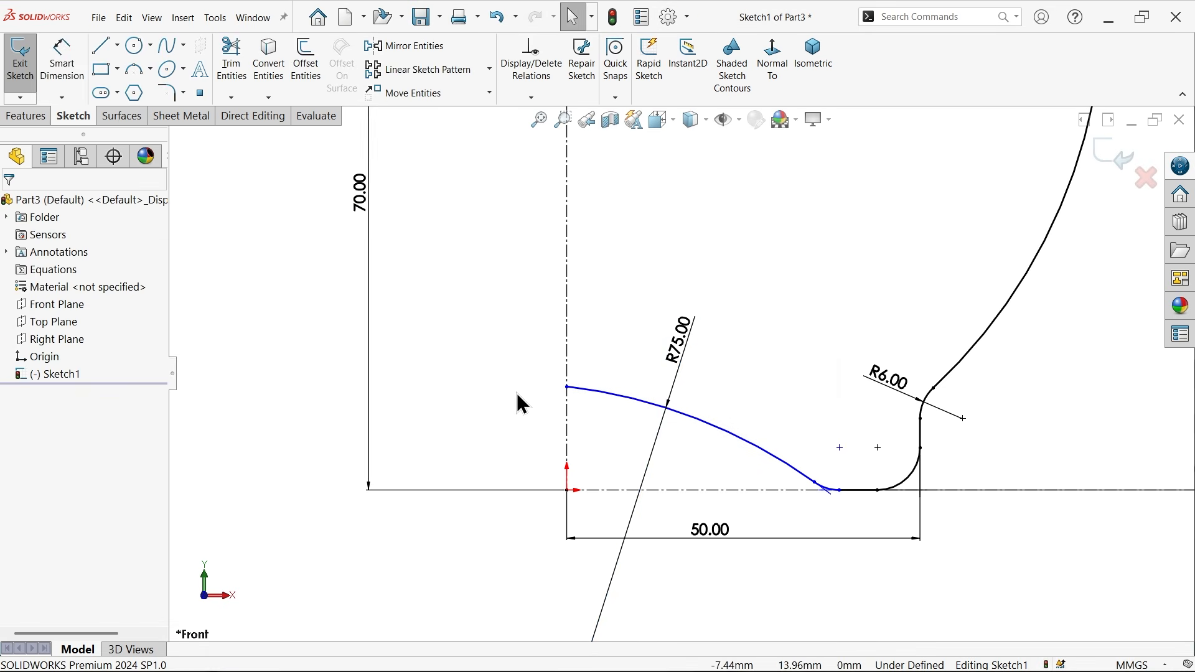
Make the center point of the 75 mm base arc coincident with the vertical centerline.
scroll(517, 394, up, 5)
click(633, 519)
scroll(661, 450, down, 4)
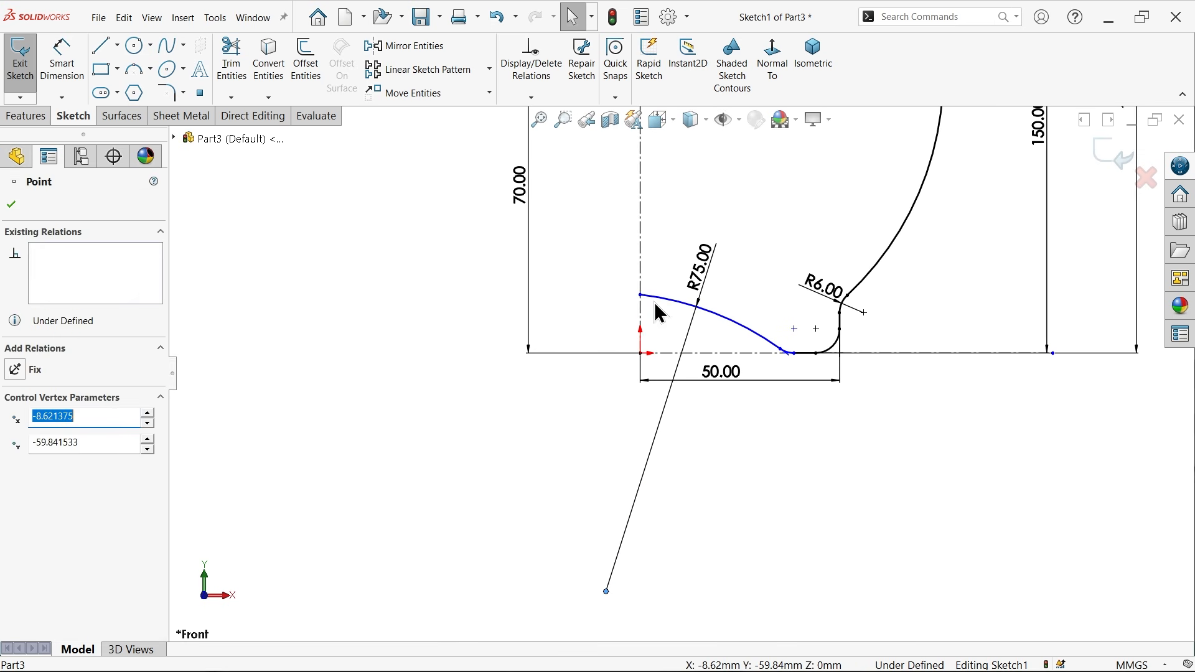
ctrl+click(641, 266)
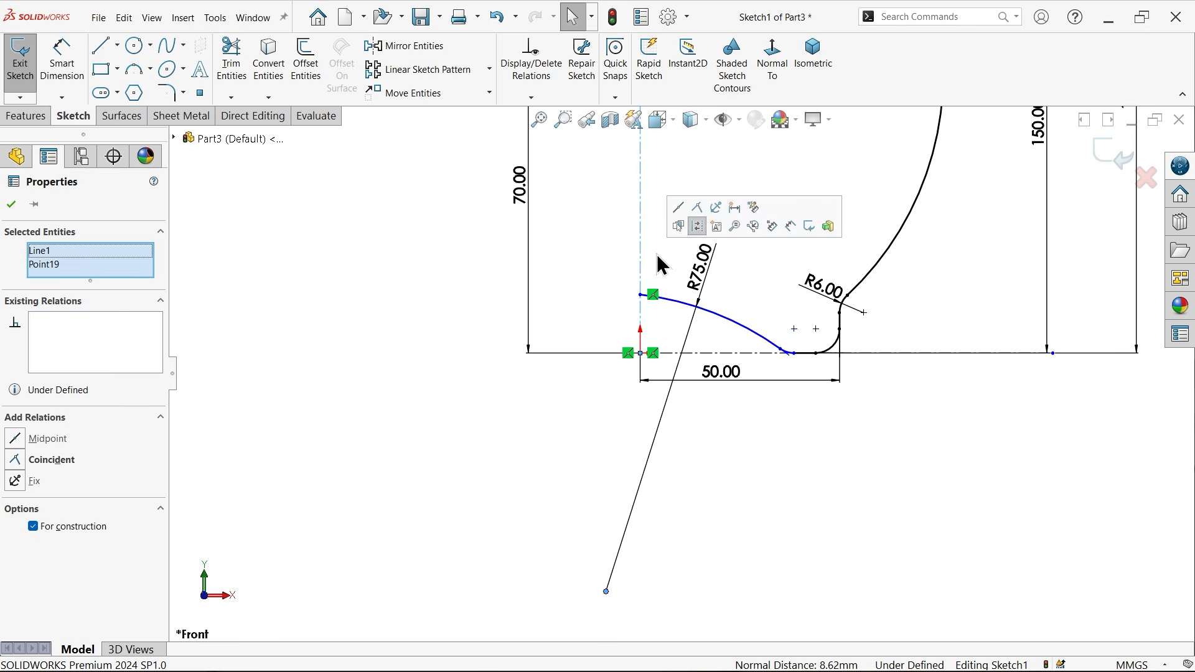
click(701, 216)
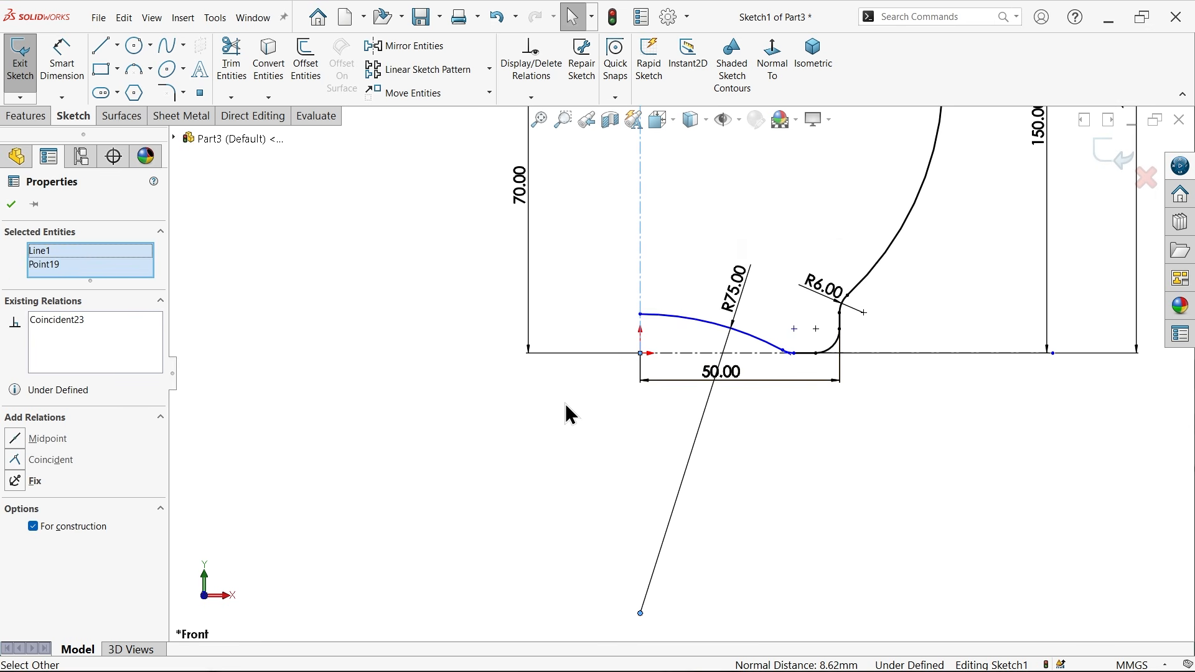
key(Escape)
Dimension the base arc's endpoint on the centerline 10 mm above the origin.
scroll(756, 336, down, 2)
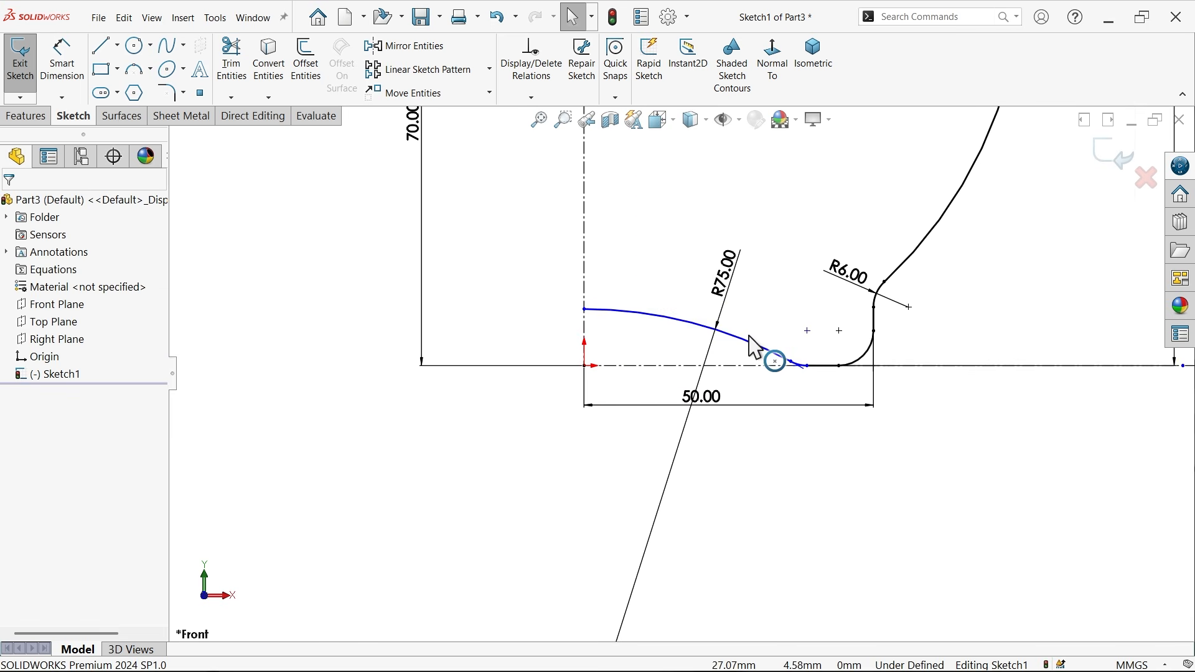
scroll(760, 323, down, 1)
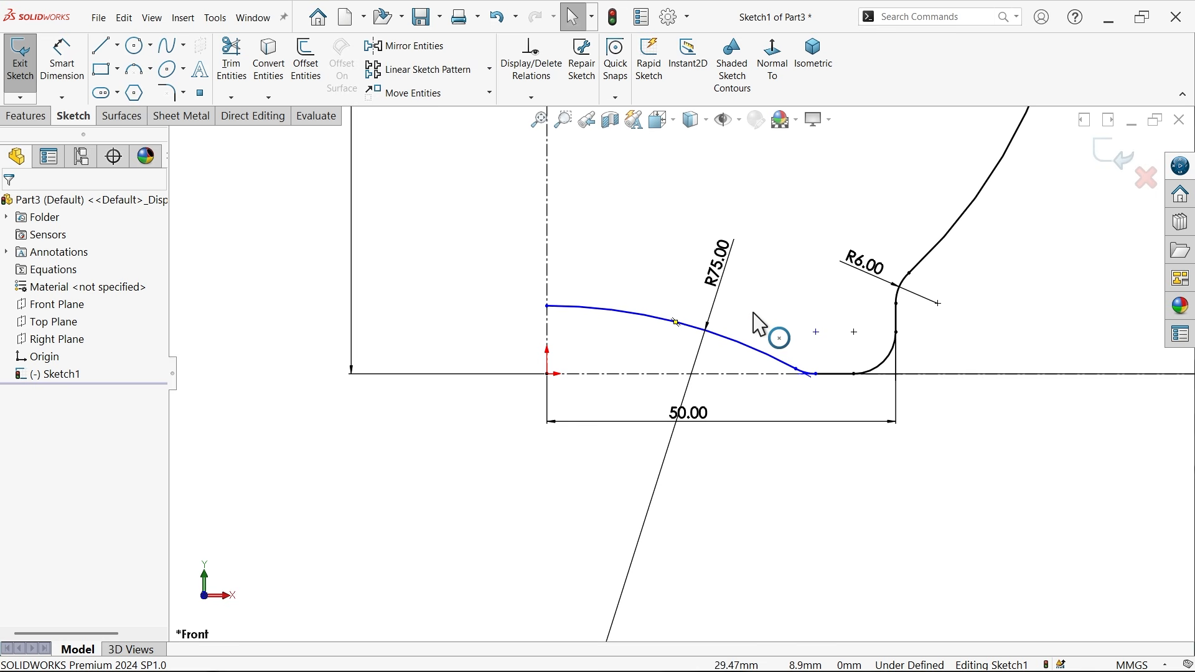
scroll(833, 358, down, 2)
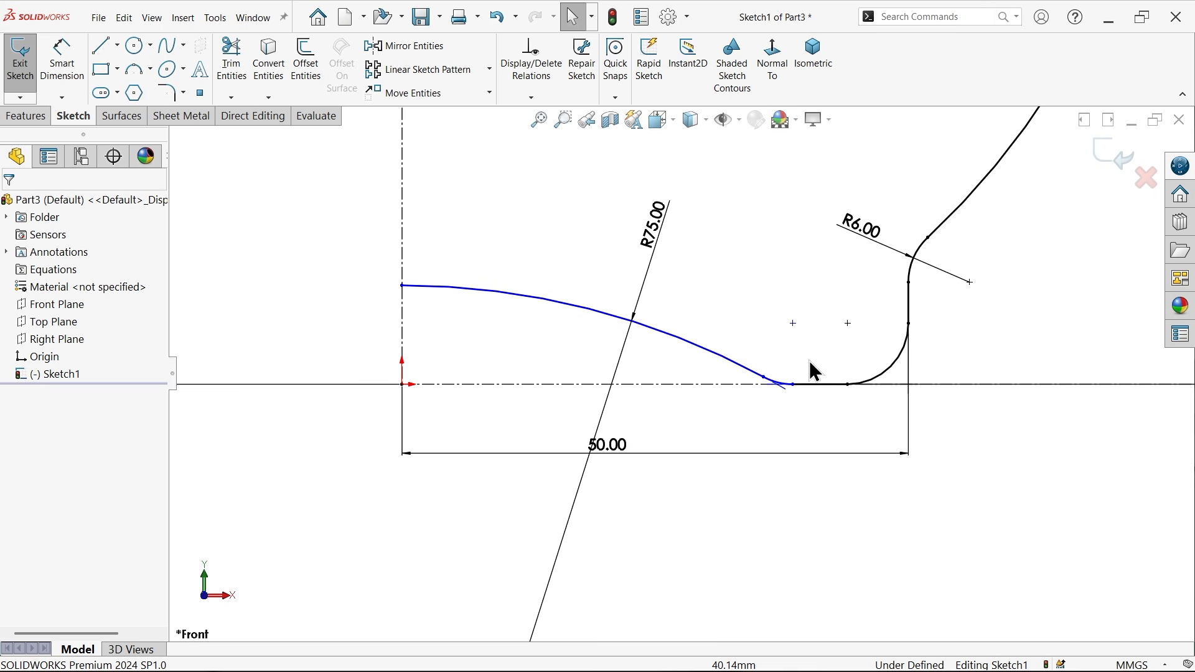
scroll(809, 372, down, 2)
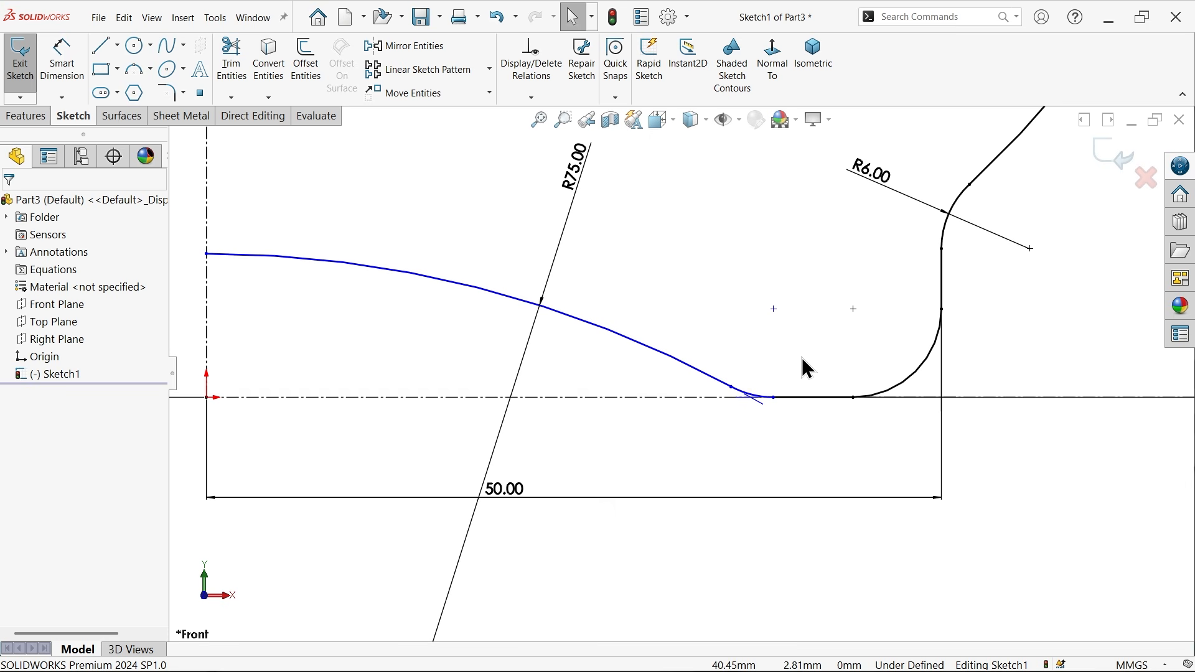
scroll(678, 372, up, 2)
click(74, 71)
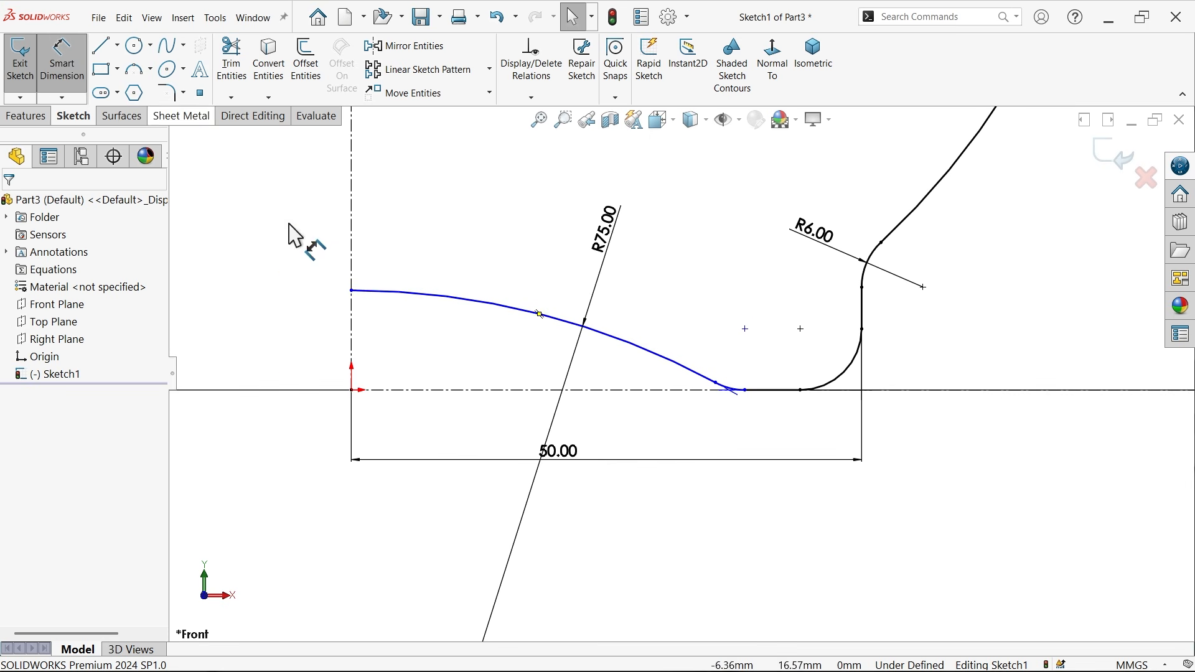
click(352, 291)
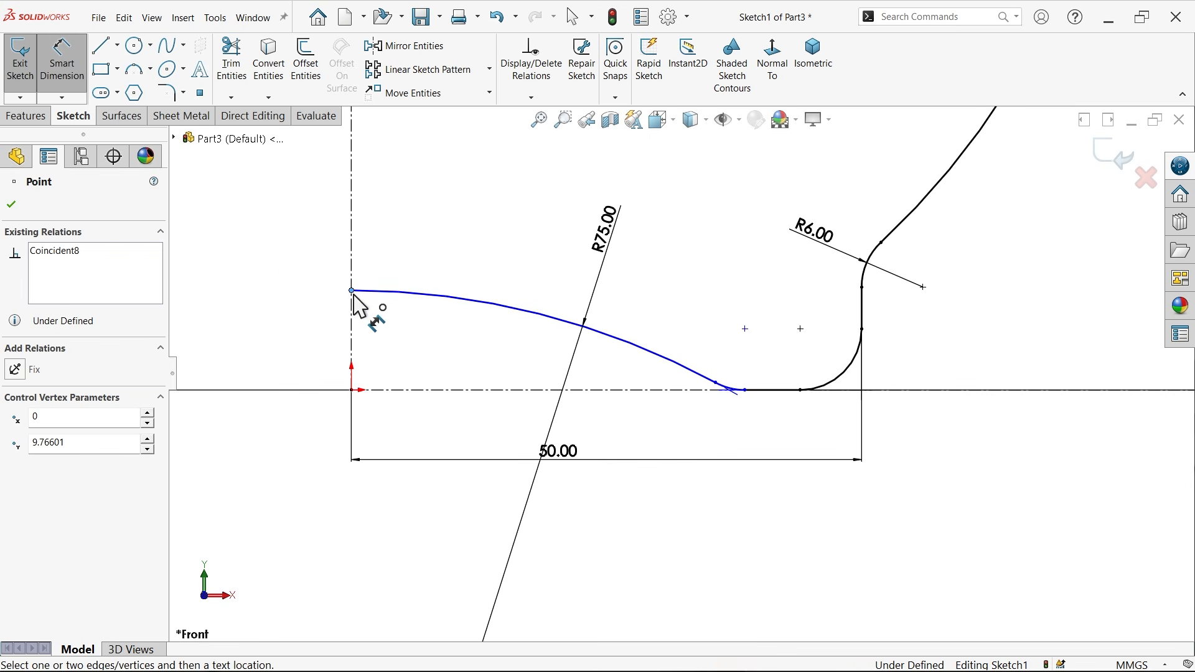
click(352, 390)
click(328, 346)
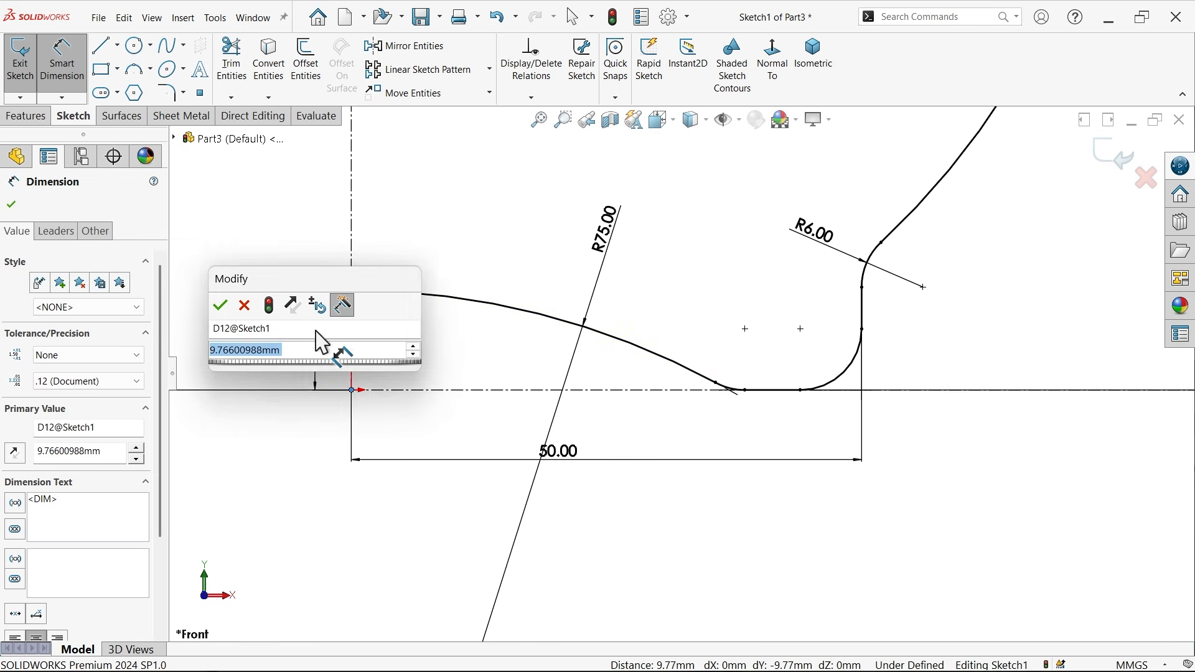
text(10)
click(220, 304)
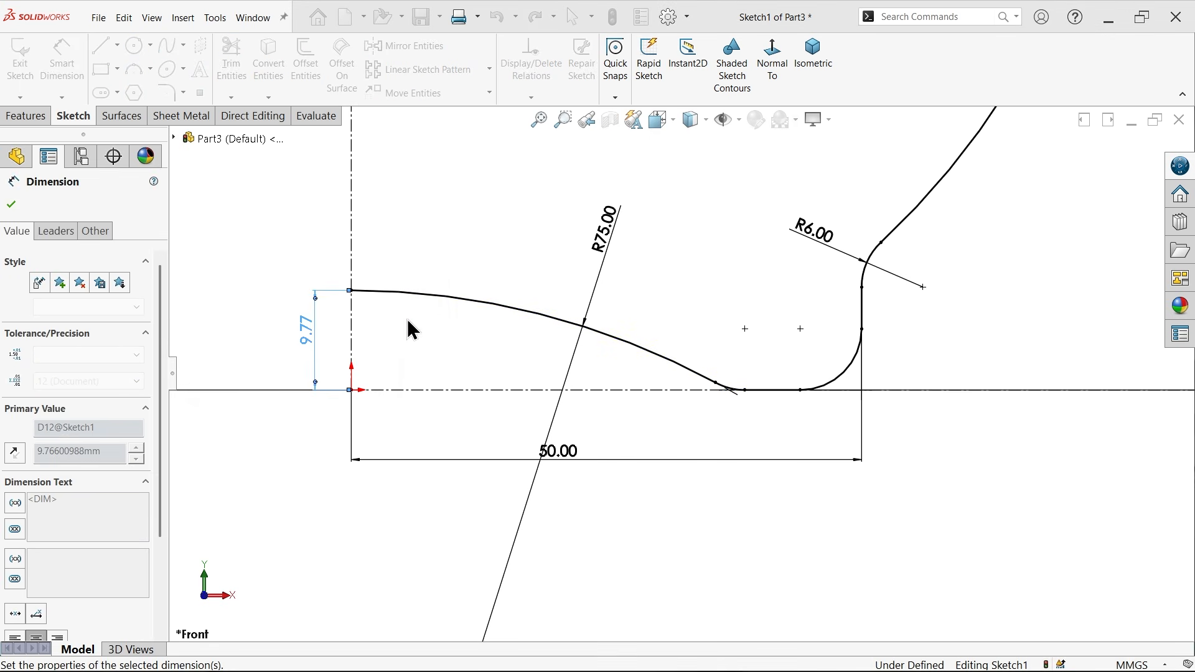
scroll(673, 341, up, 3)
scroll(667, 322, up, 7)
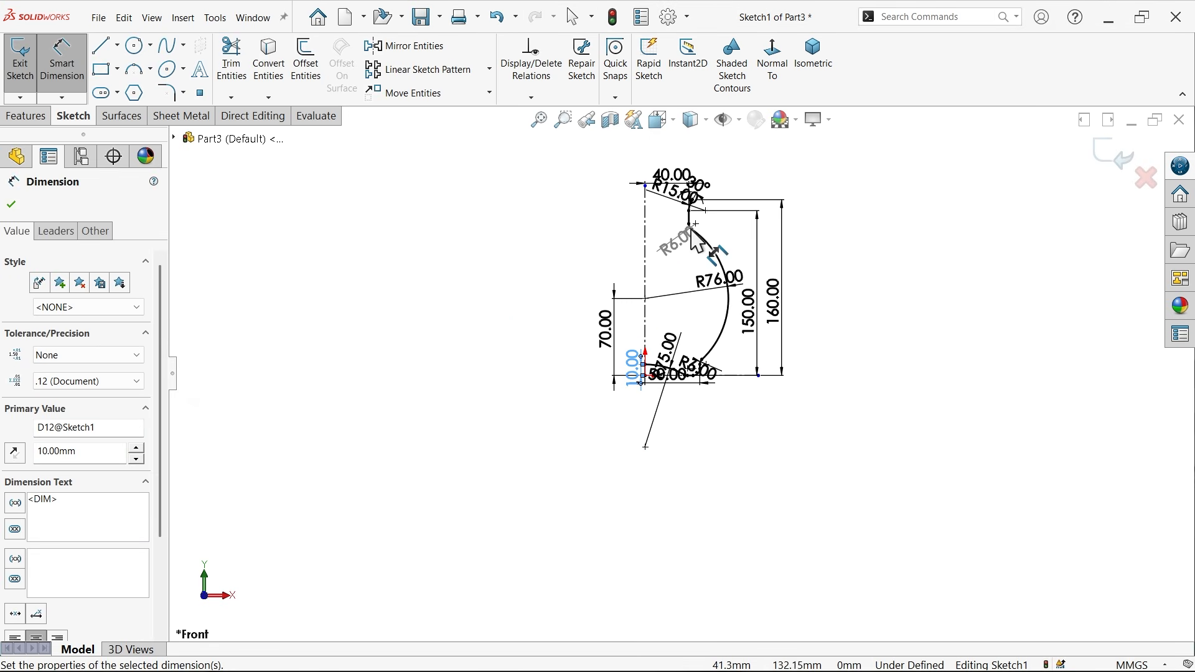
scroll(688, 237, down, 4)
click(117, 117)
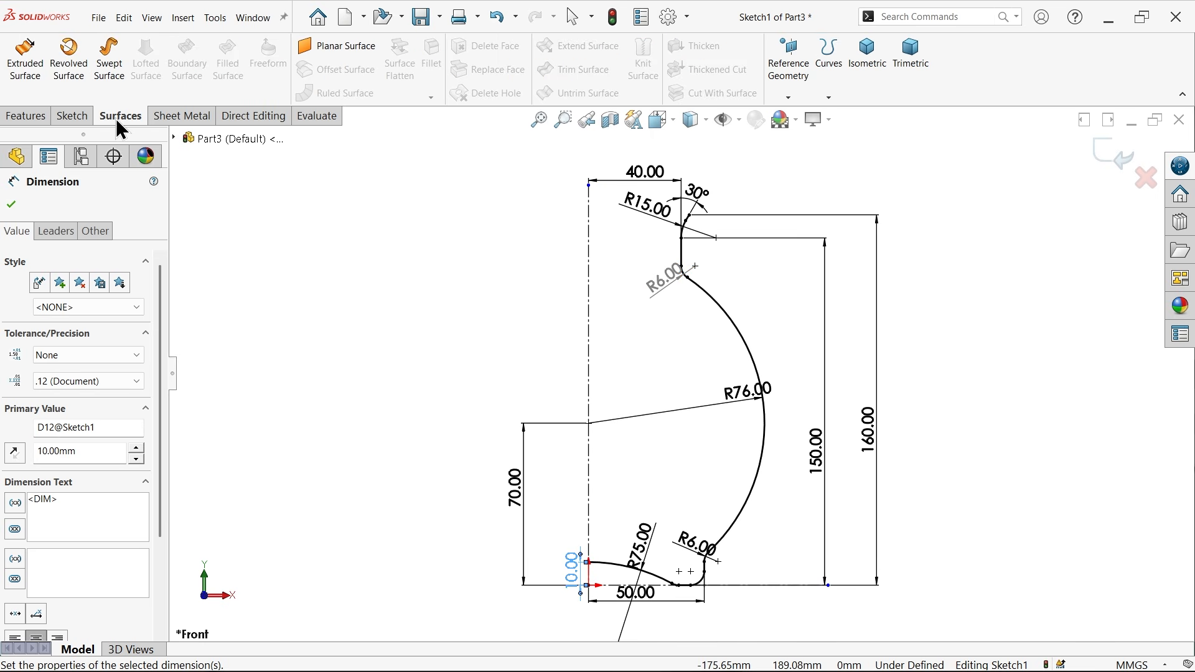
click(70, 56)
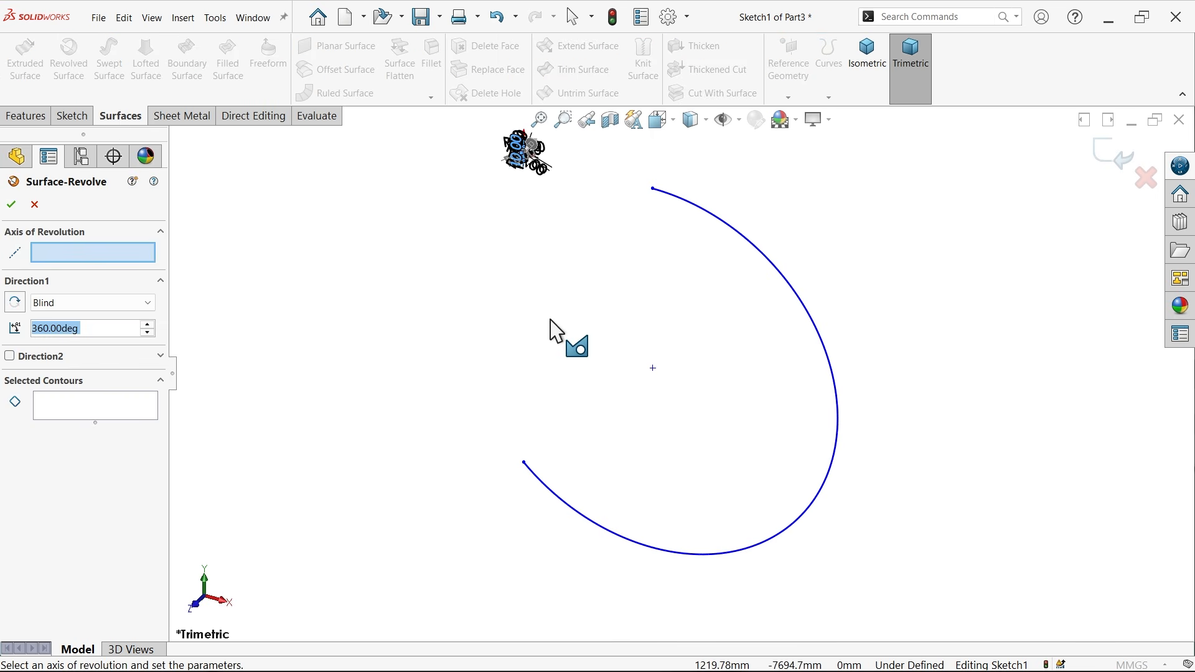
scroll(615, 237, up, 2)
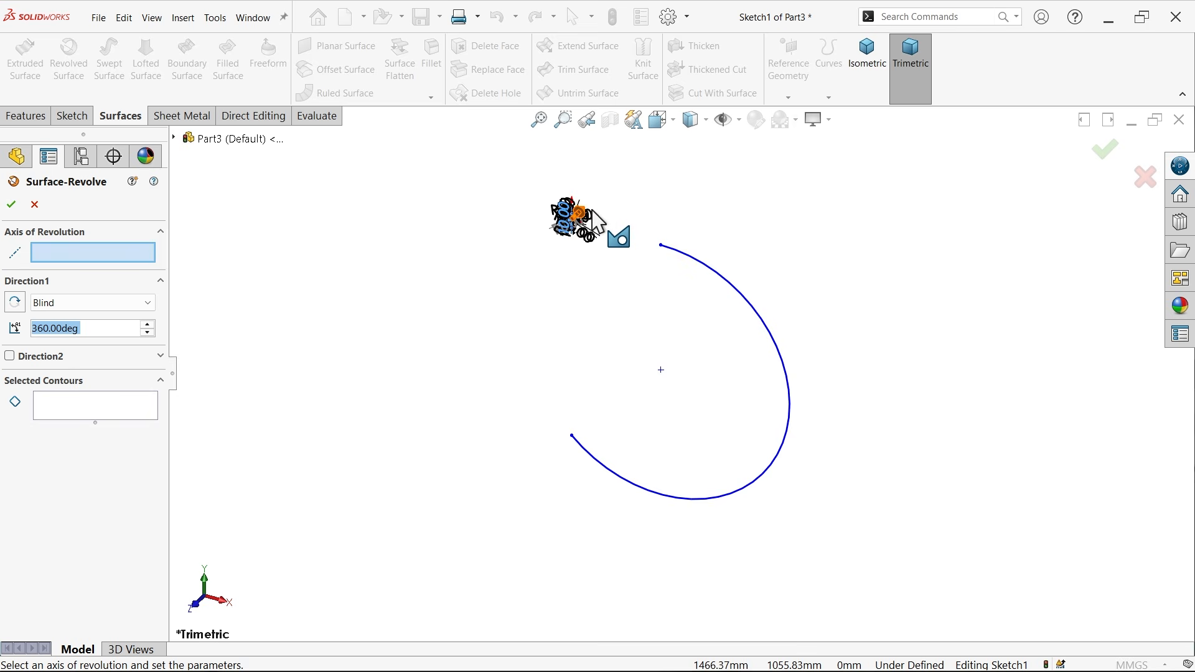
scroll(653, 342, down, 6)
scroll(591, 349, down, 3)
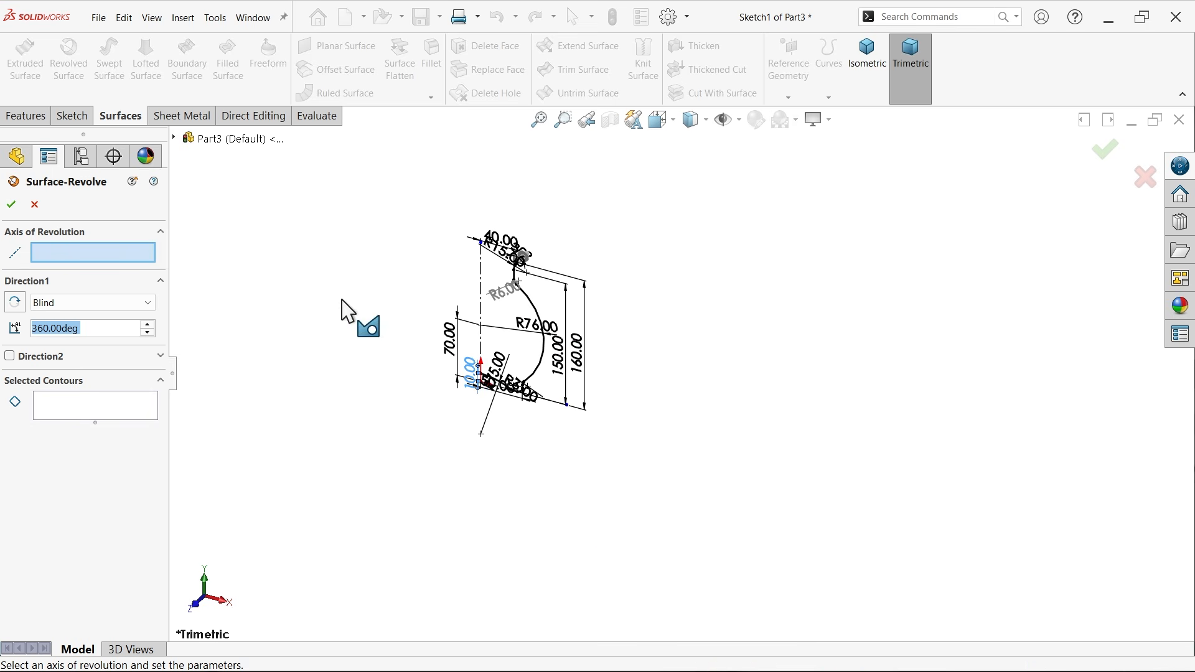
click(35, 205)
Delete the oversized stray arc lying far away from the vase profile in the sketch.
scroll(525, 318, up, 5)
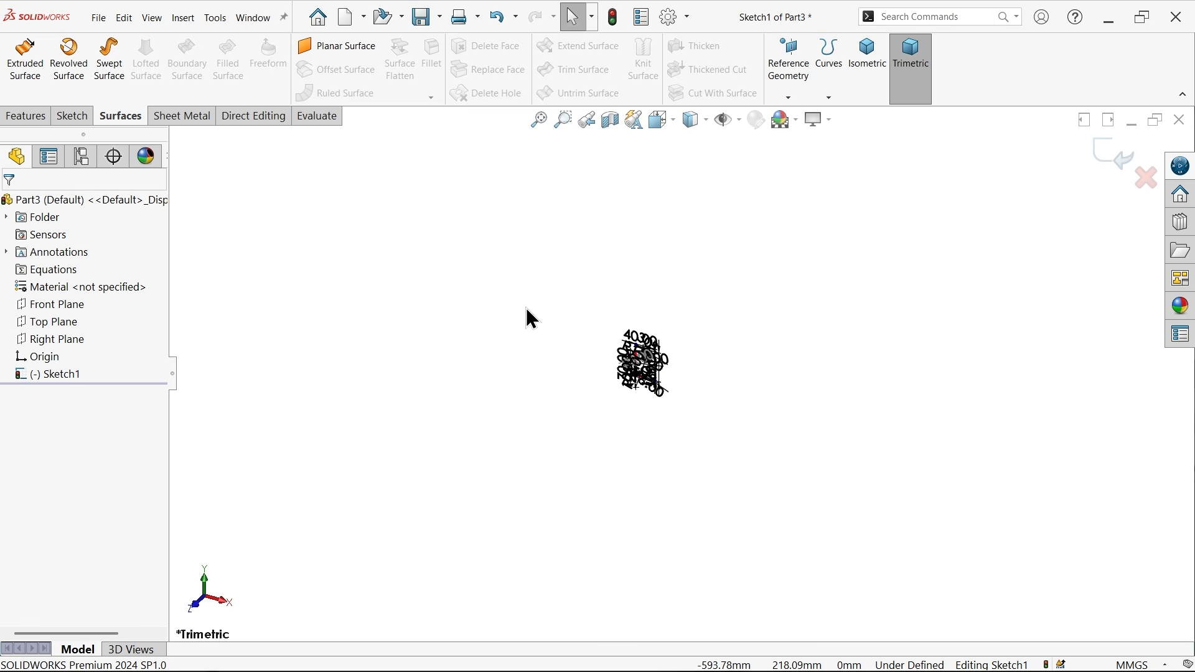
scroll(848, 502, down, 1)
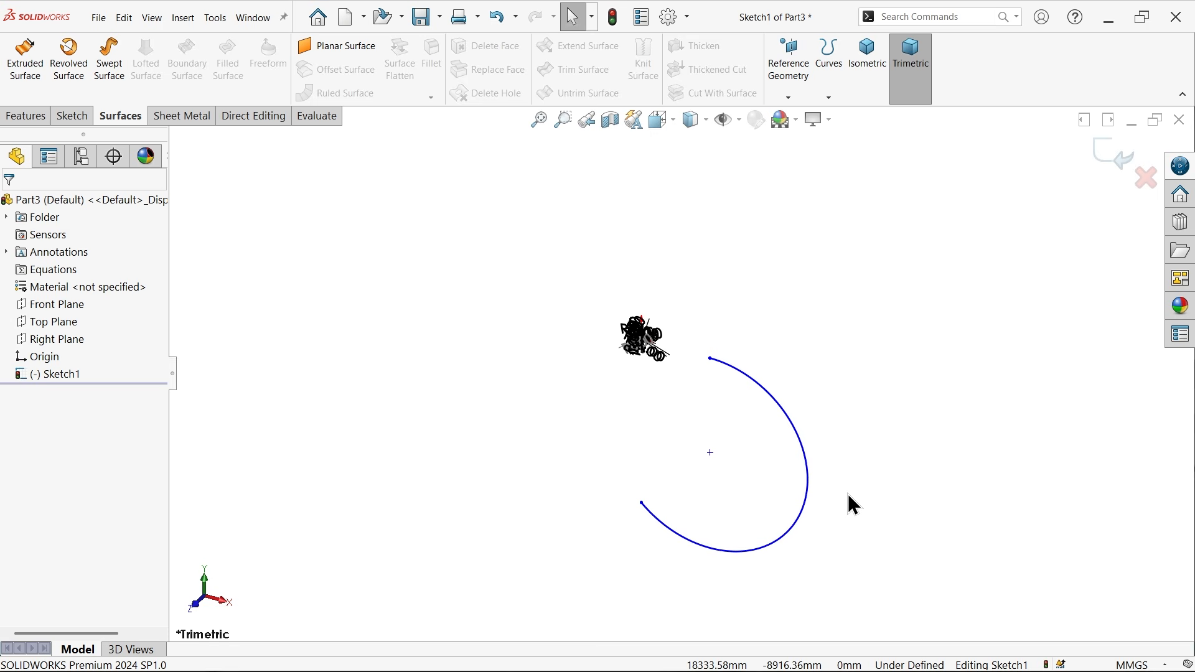
click(809, 491)
key(Delete)
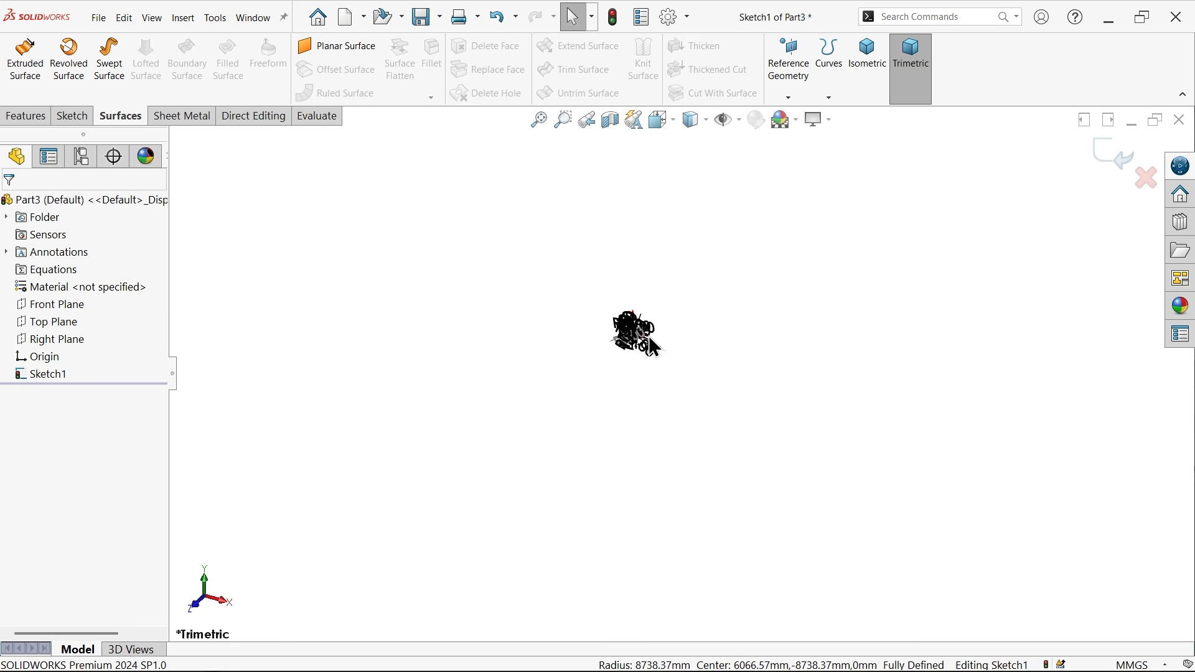
Create a revolved surface from the vase profile, turning it 360° about the vertical centerline.
scroll(647, 349, down, 10)
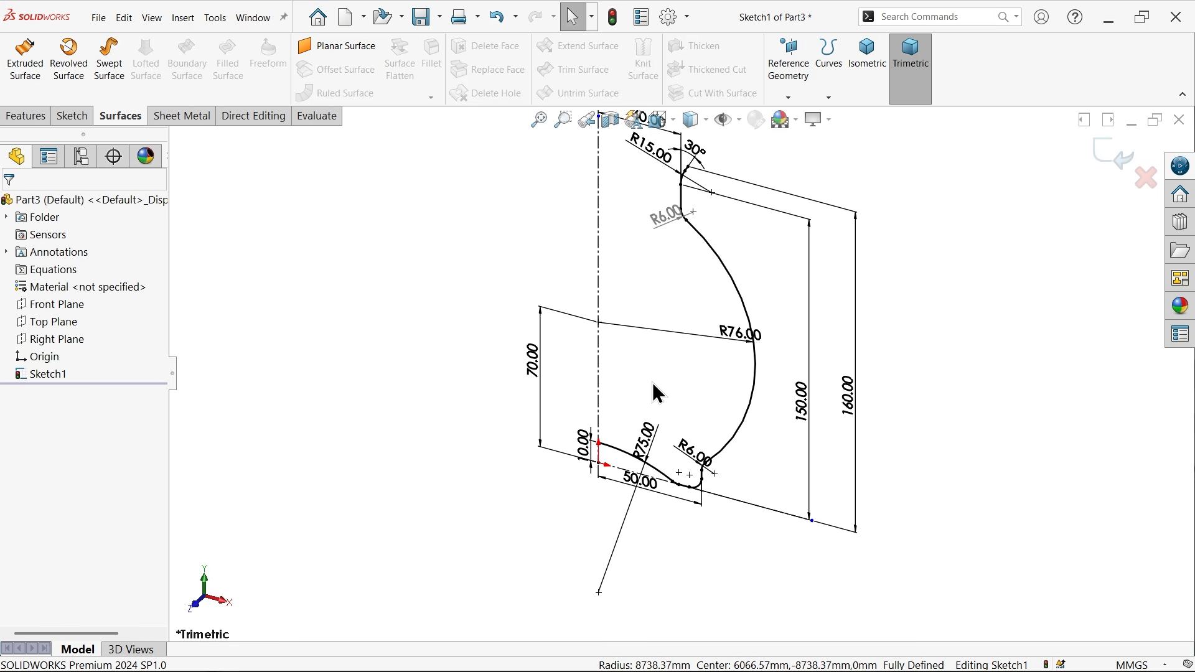
click(68, 62)
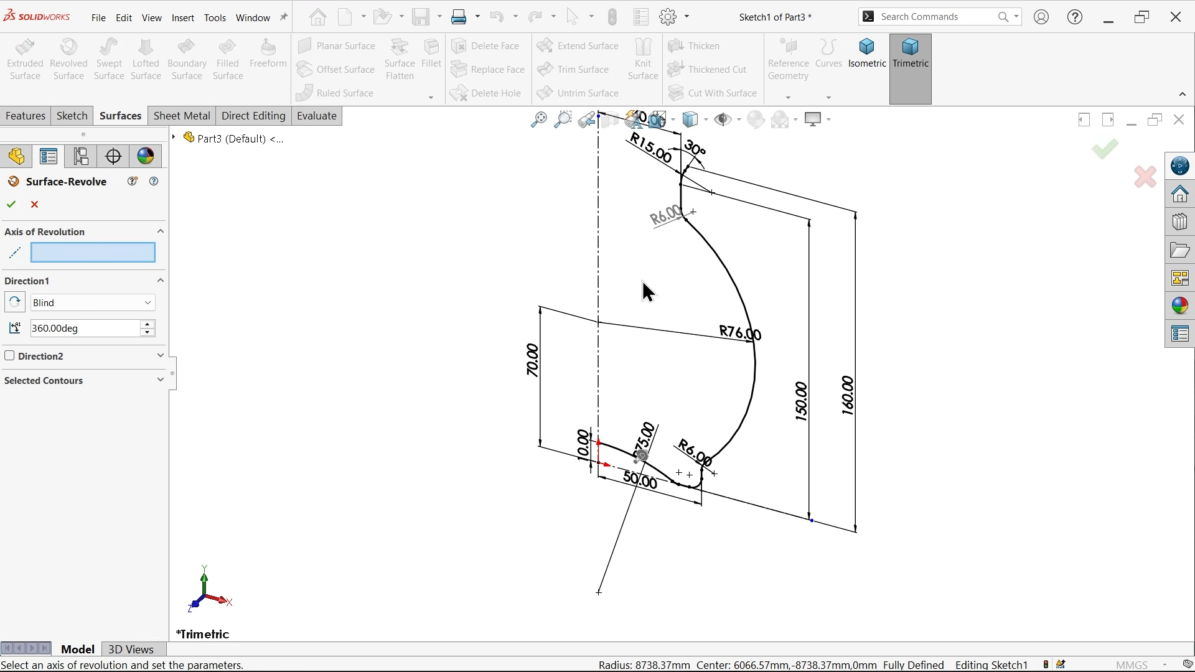
click(598, 280)
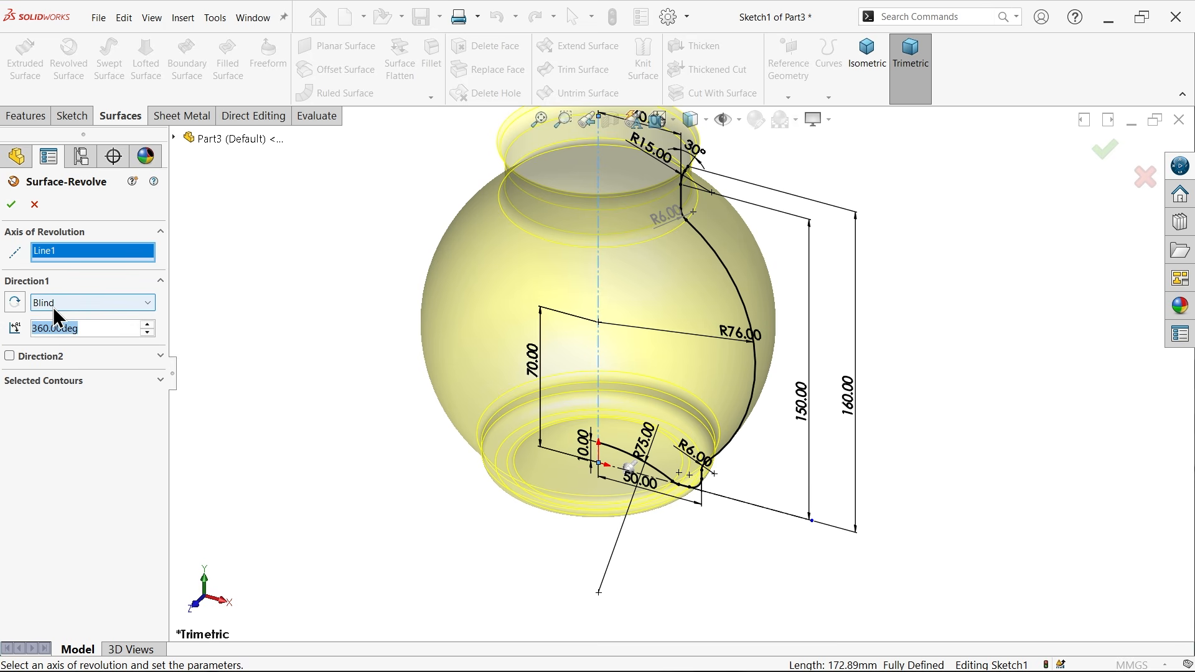
click(11, 204)
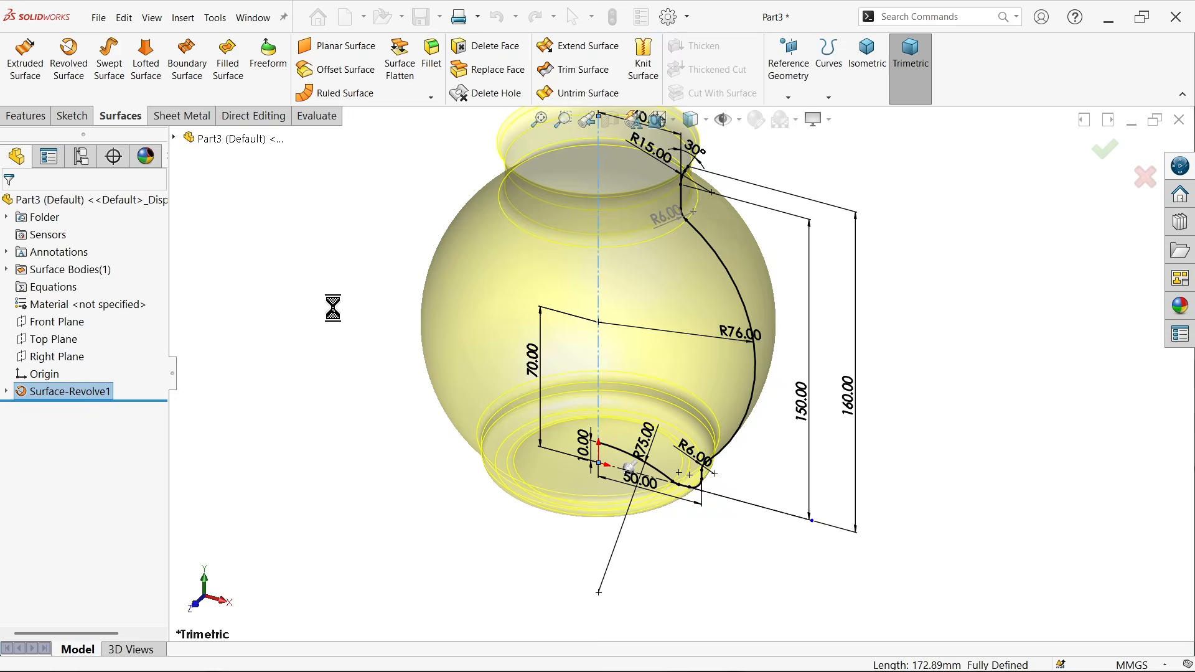
click(359, 363)
scroll(469, 337, up, 4)
scroll(613, 341, down, 3)
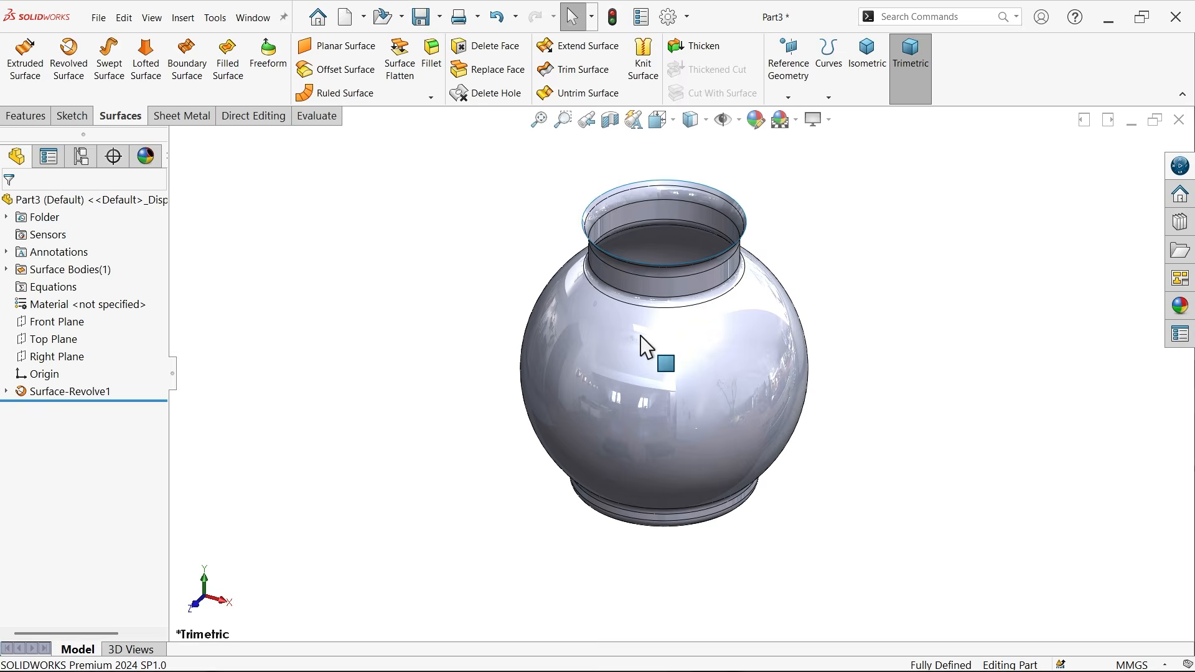
scroll(641, 337, down, 1)
Switch to the vase drawing image, examine the rim's top view and the projected curve path dimensions, and return to SolidWorks.
key(alt+Tab)
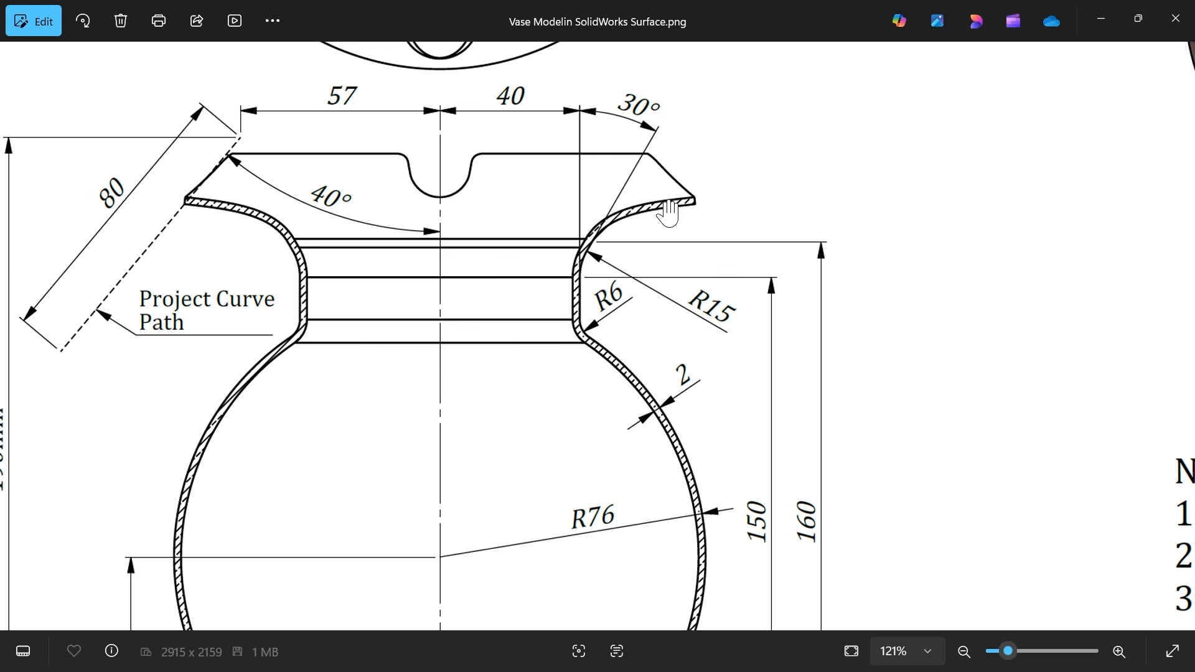
scroll(268, 230, down, 2)
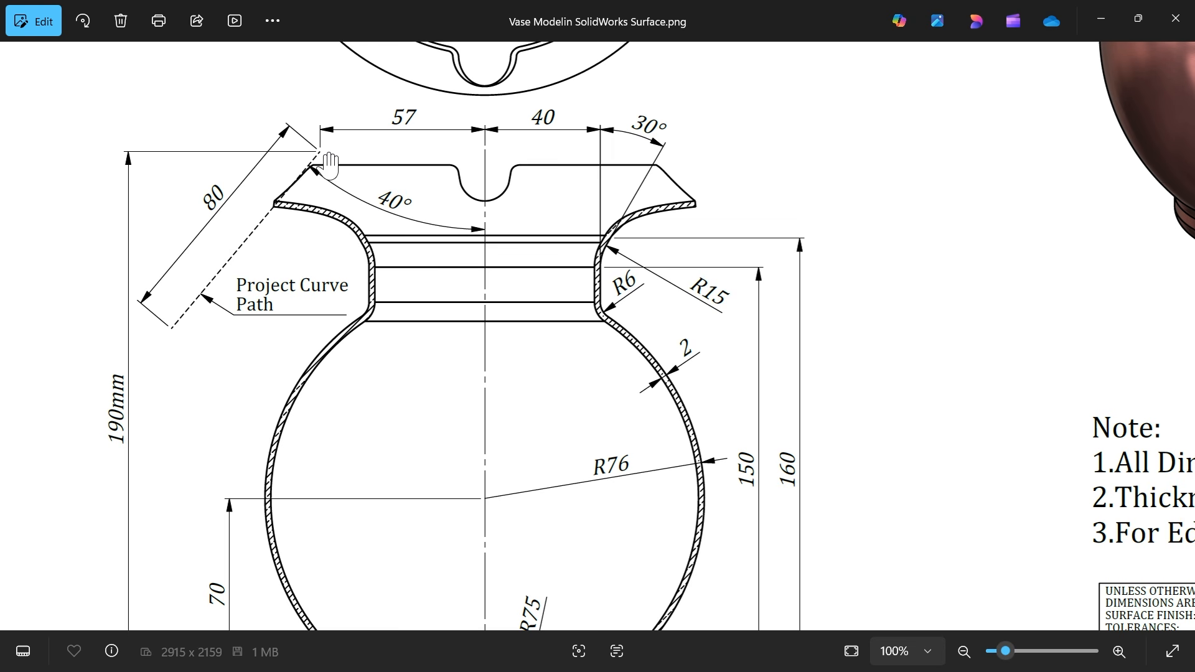
drag(373, 167, 320, 499)
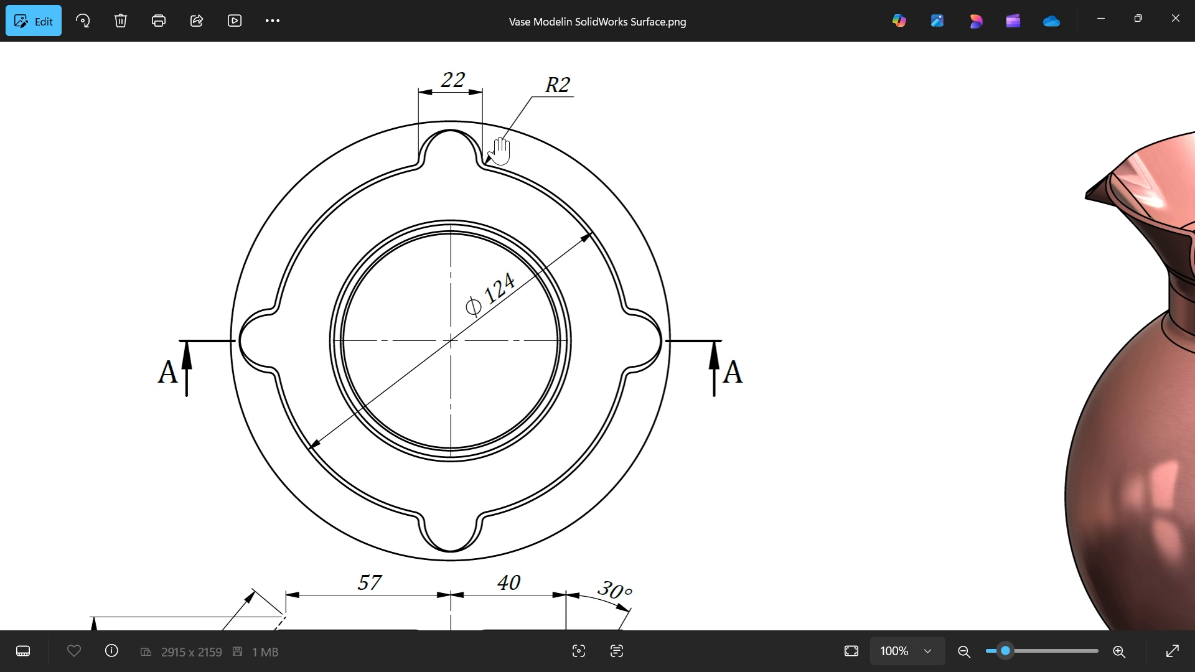
drag(428, 448, 431, 279)
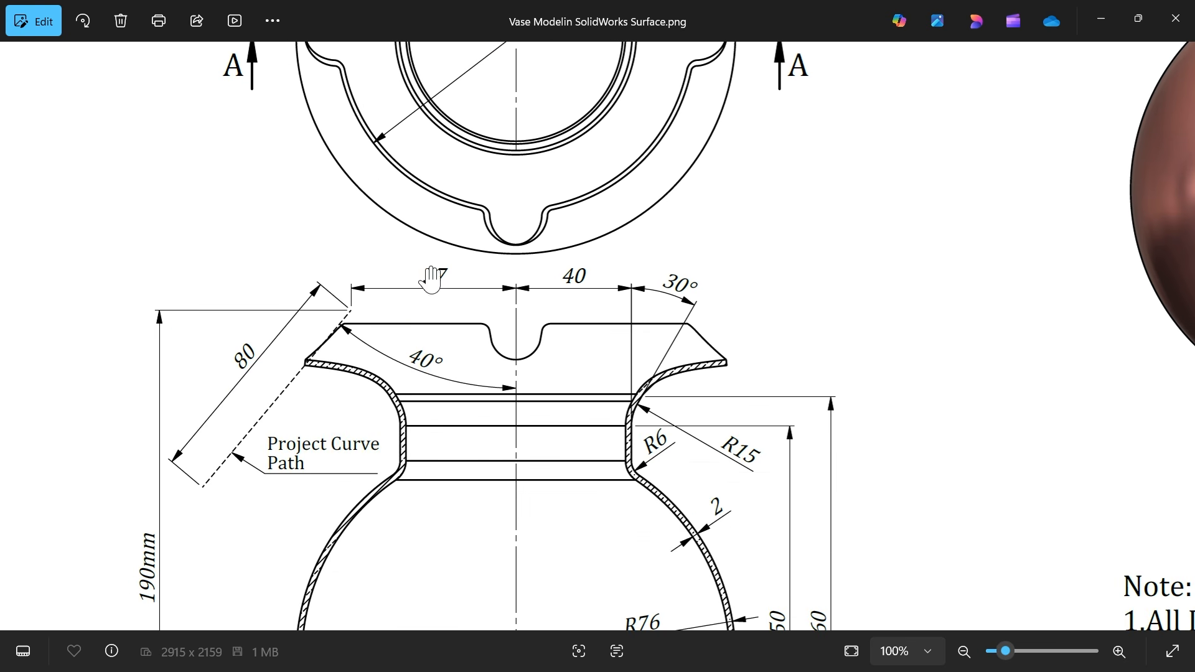
scroll(492, 246, down, 5)
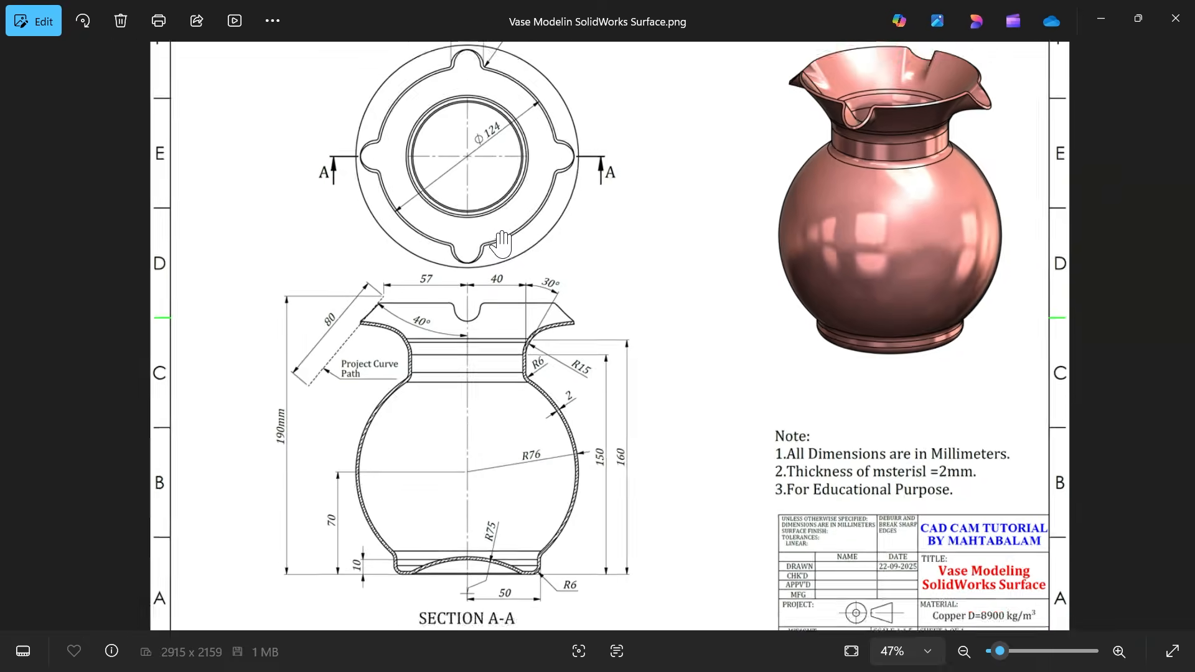
click(1101, 20)
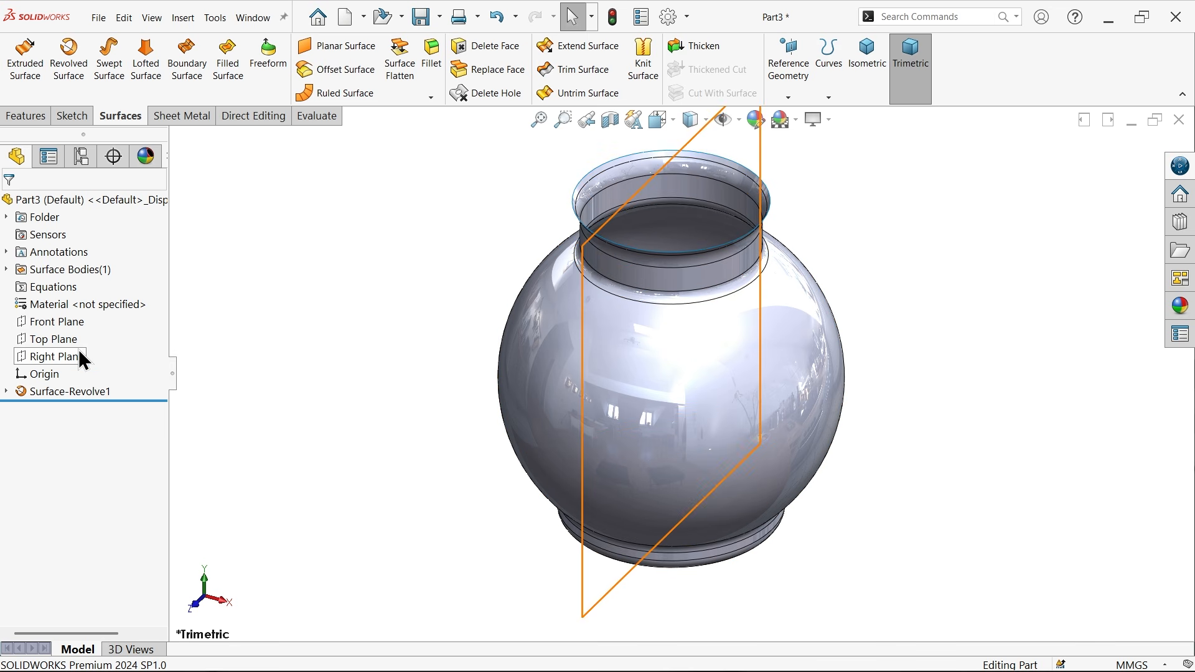
Start a sketch on the Front Plane and draw a slanted line about 38 mm long, descending outward beside the vase rim.
click(52, 323)
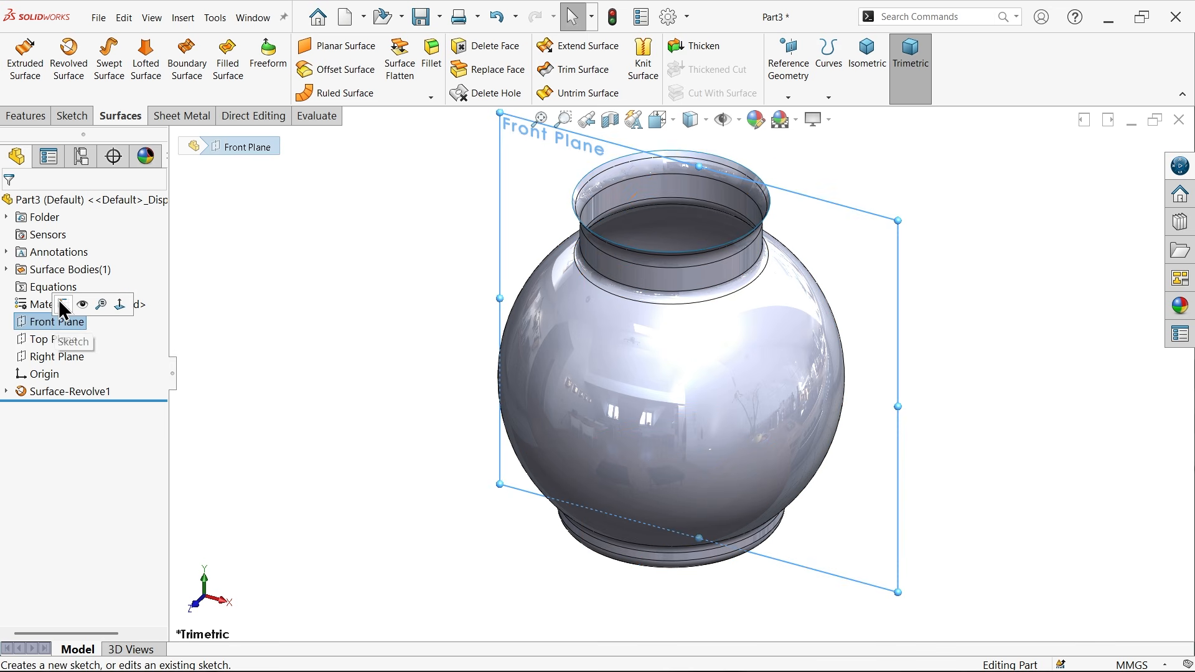
click(64, 301)
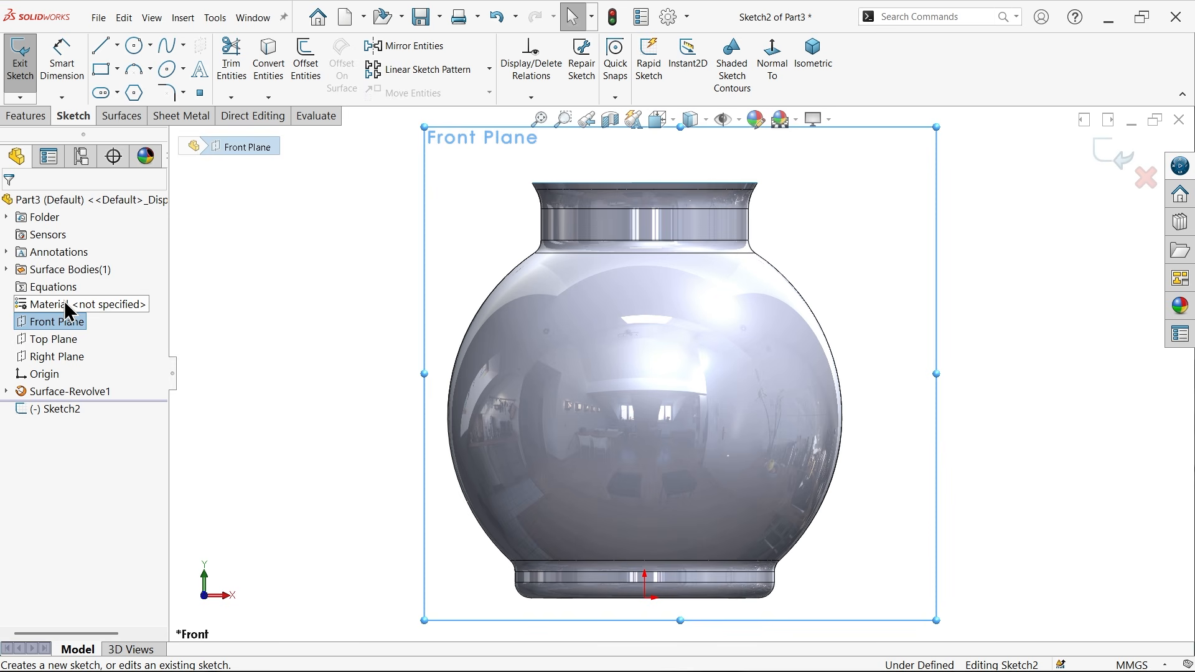
click(103, 46)
click(794, 149)
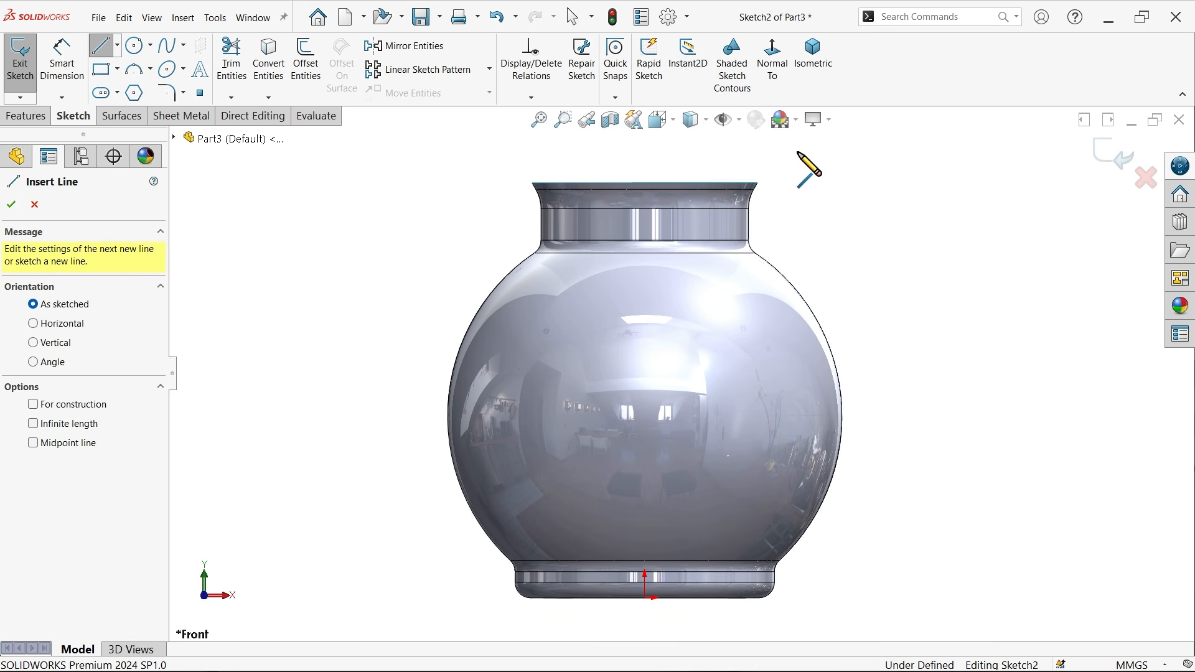
click(864, 219)
key(Escape)
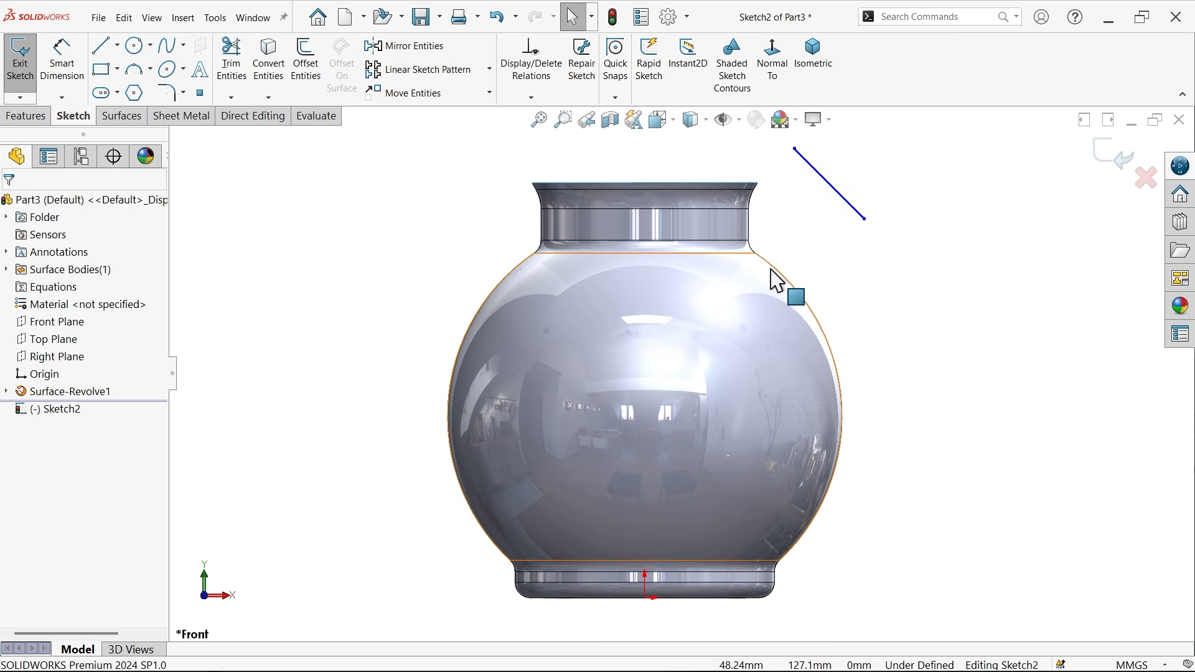
Draw a vertical line about 173 mm long from the origin to above the rim and convert it to construction geometry.
key(Return)
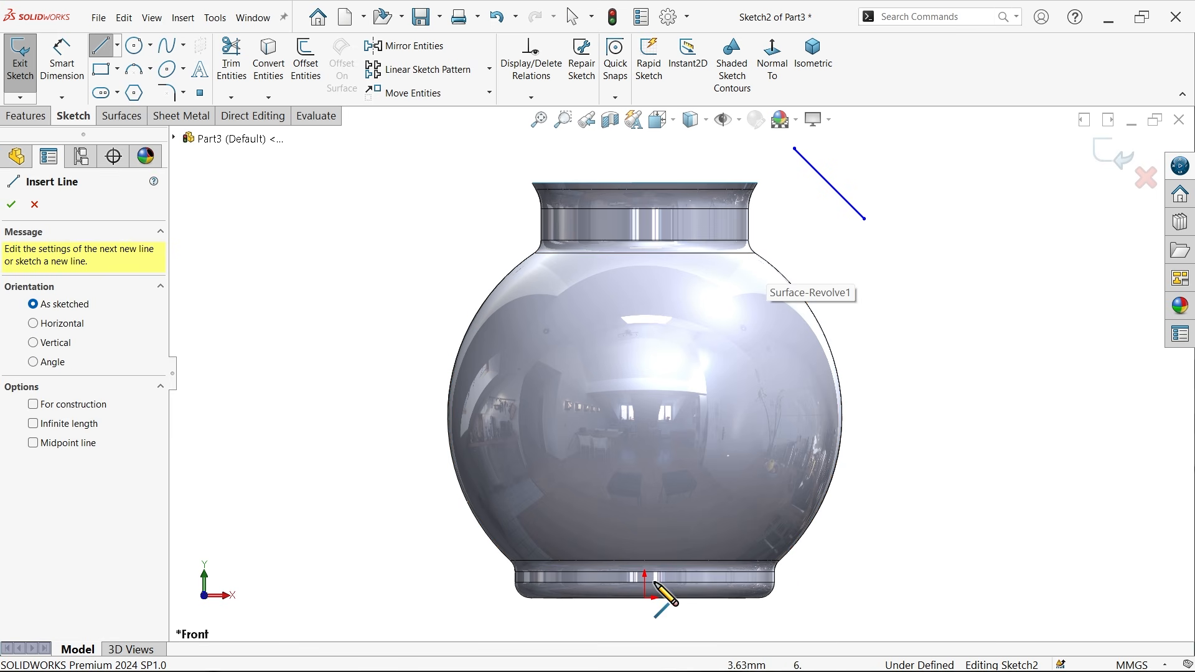
click(644, 596)
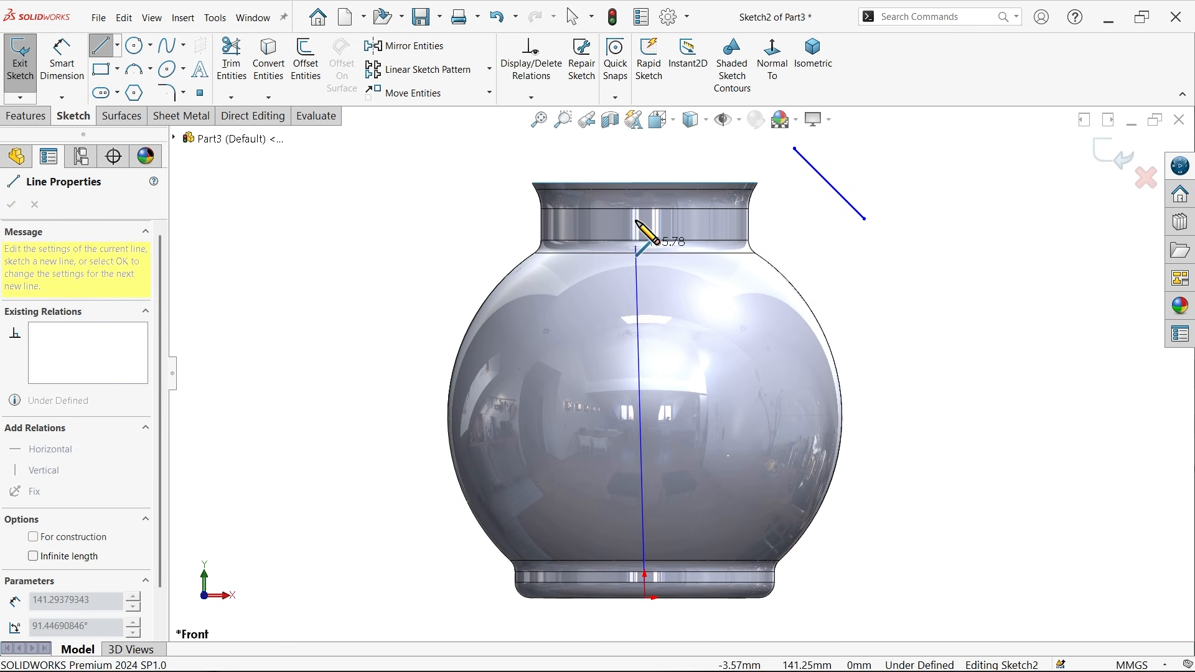
click(645, 149)
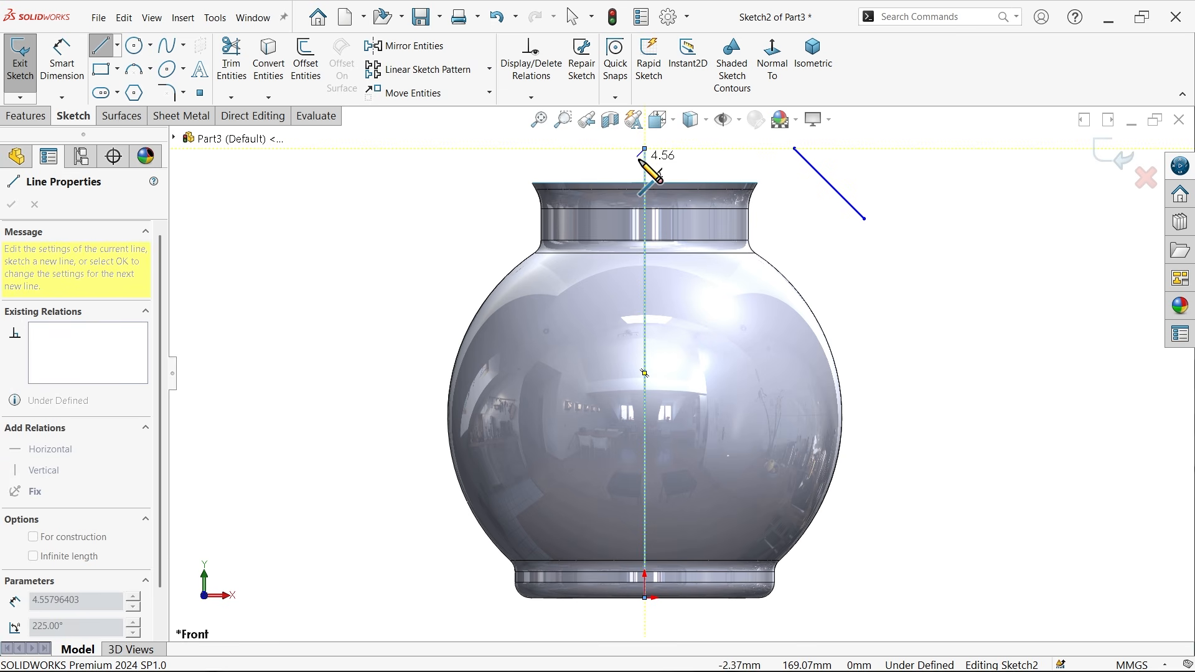
key(Escape)
click(656, 304)
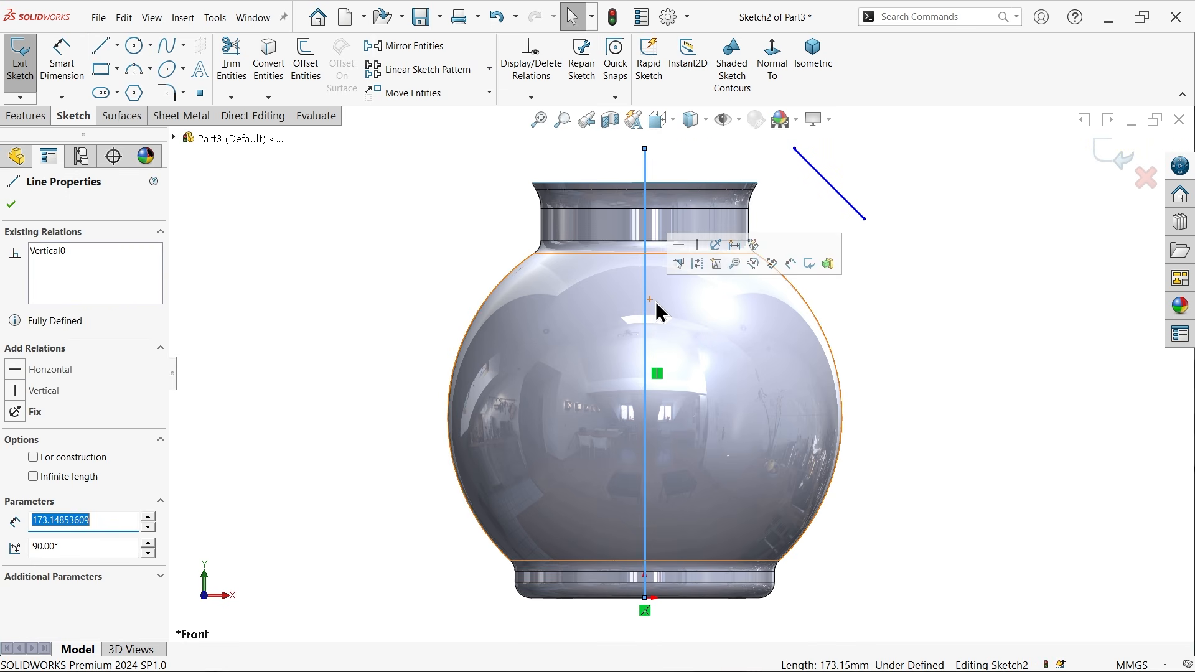
click(697, 262)
Dimension the slanted line's length as 80 mm.
click(74, 71)
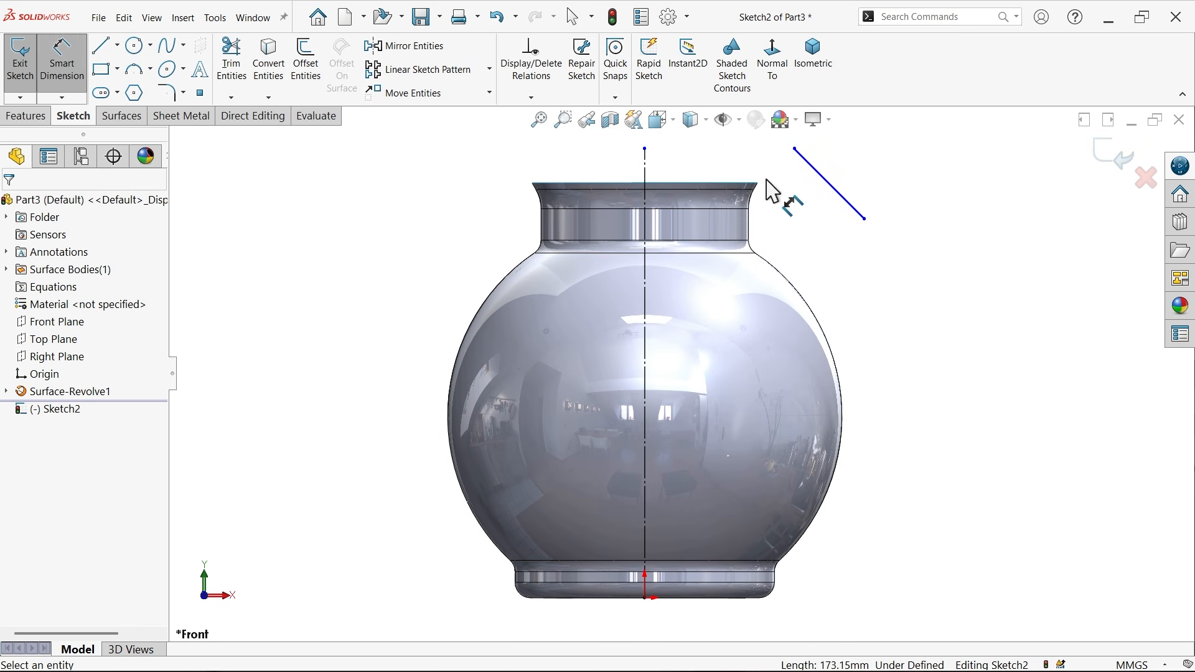
scroll(831, 179, down, 3)
click(800, 238)
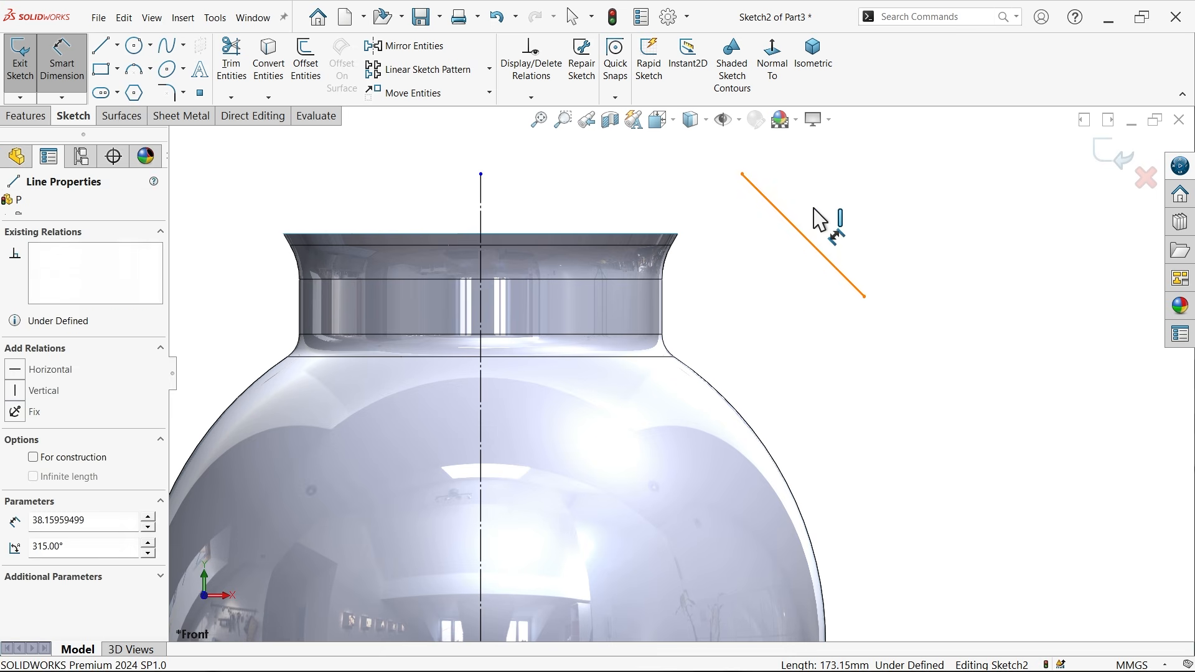
click(842, 232)
text(80)
key(Return)
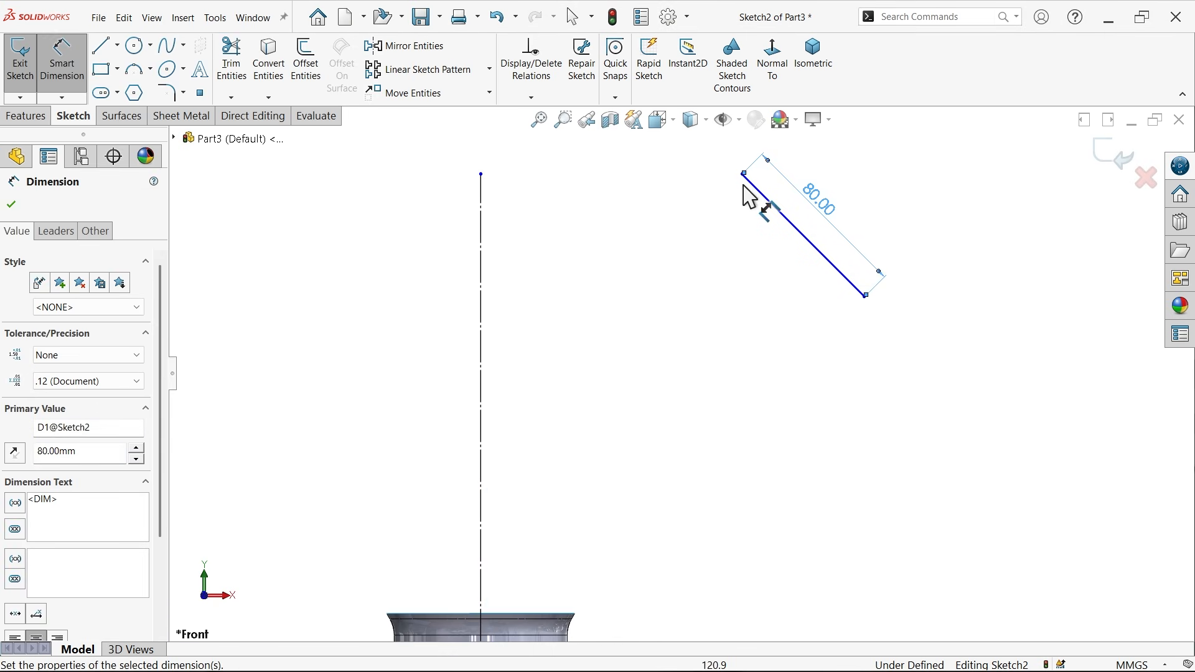
Dimension the slanted line's upper endpoint 190 mm vertically above the origin.
click(719, 185)
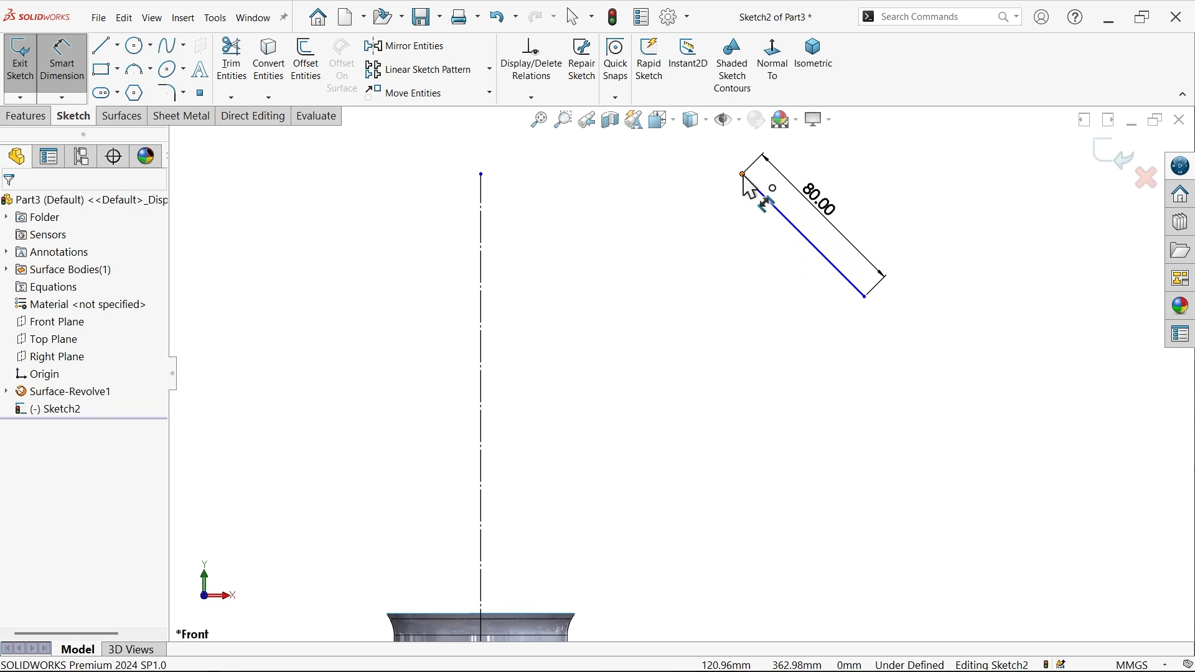
click(742, 174)
scroll(729, 211, up, 8)
scroll(646, 518, down, 4)
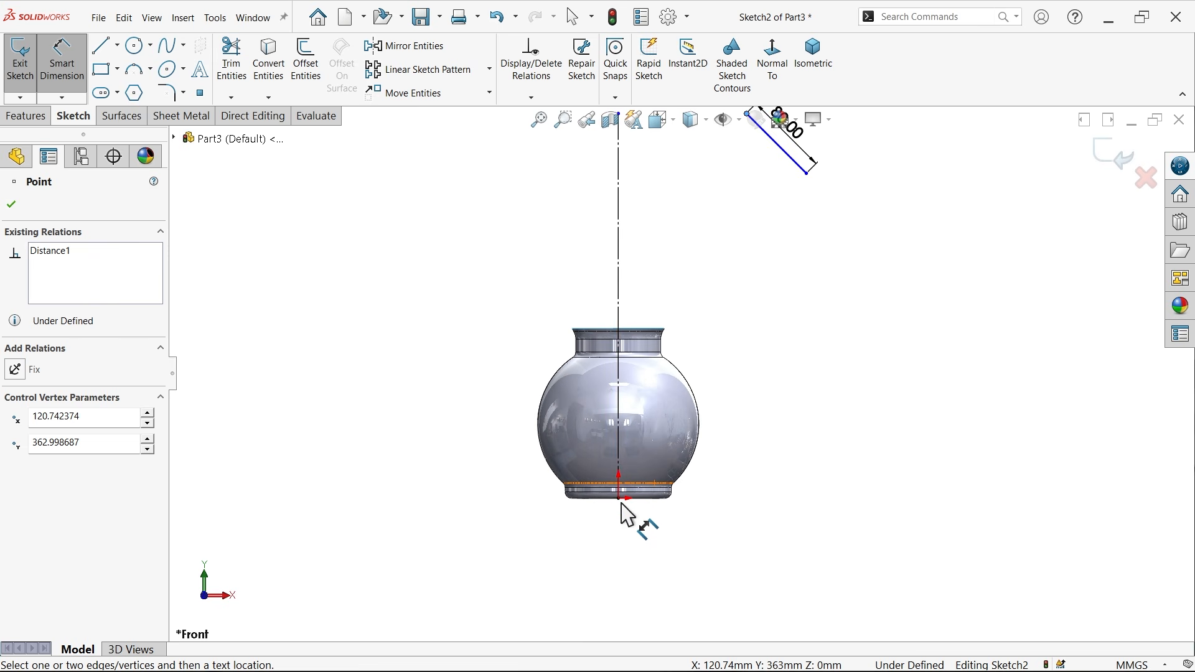
click(619, 499)
click(853, 317)
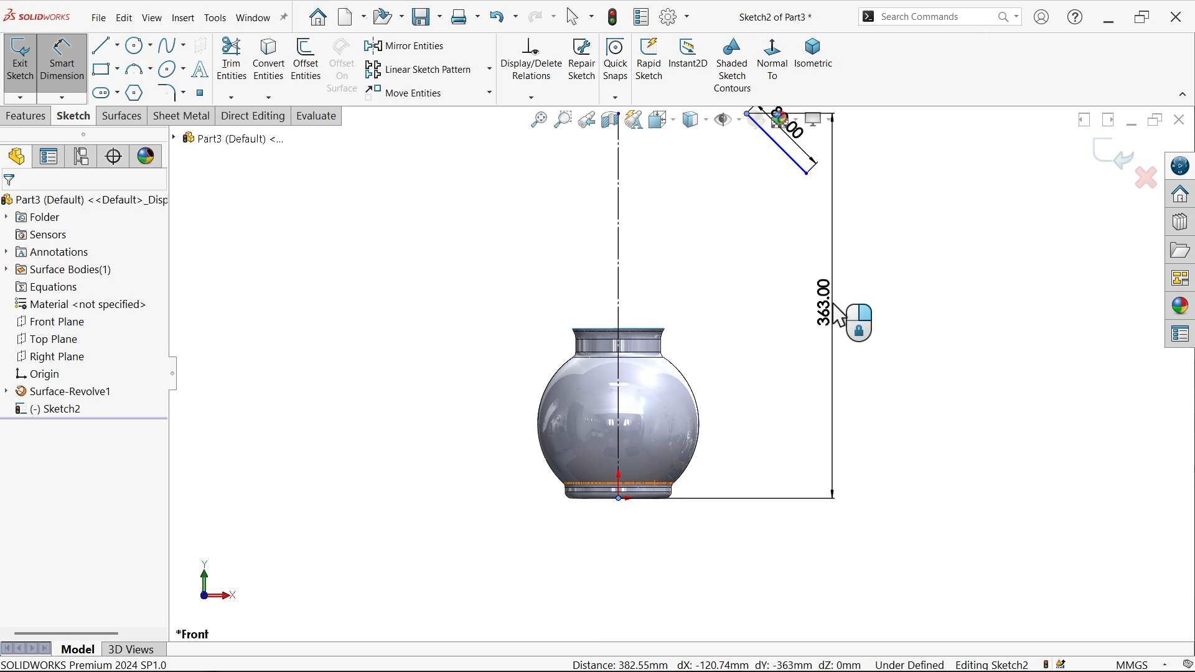
text(190)
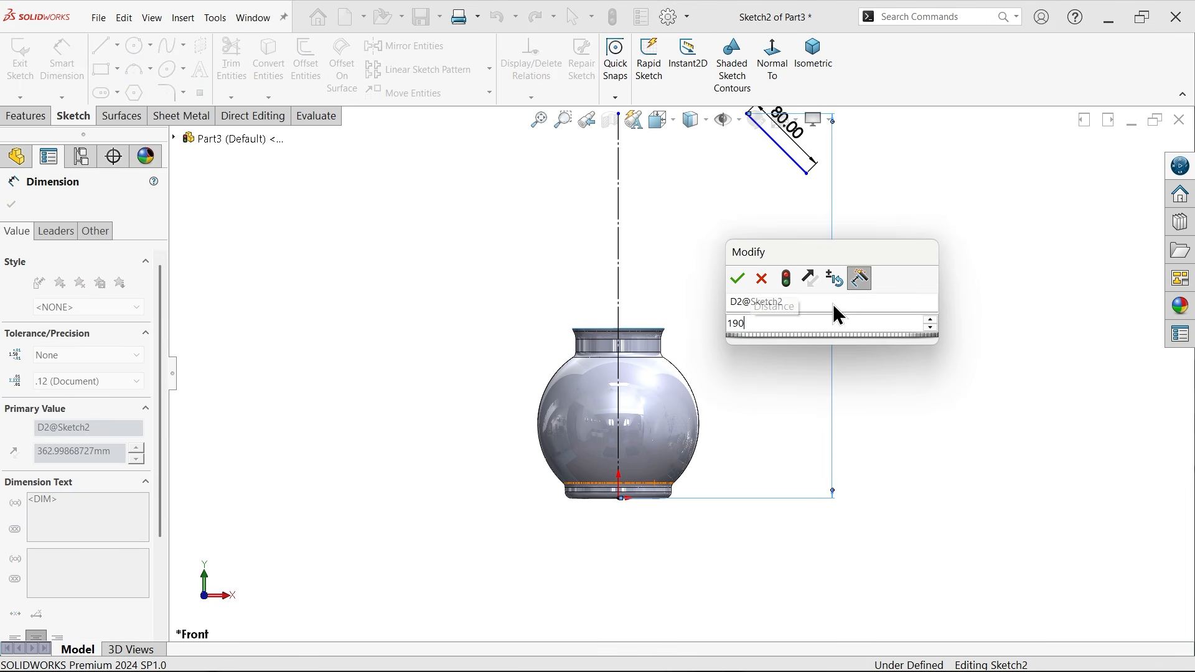
key(Return)
Dimension the horizontal distance from the slanted line's upper endpoint to the vertical centerline as 57 mm.
scroll(781, 355, down, 4)
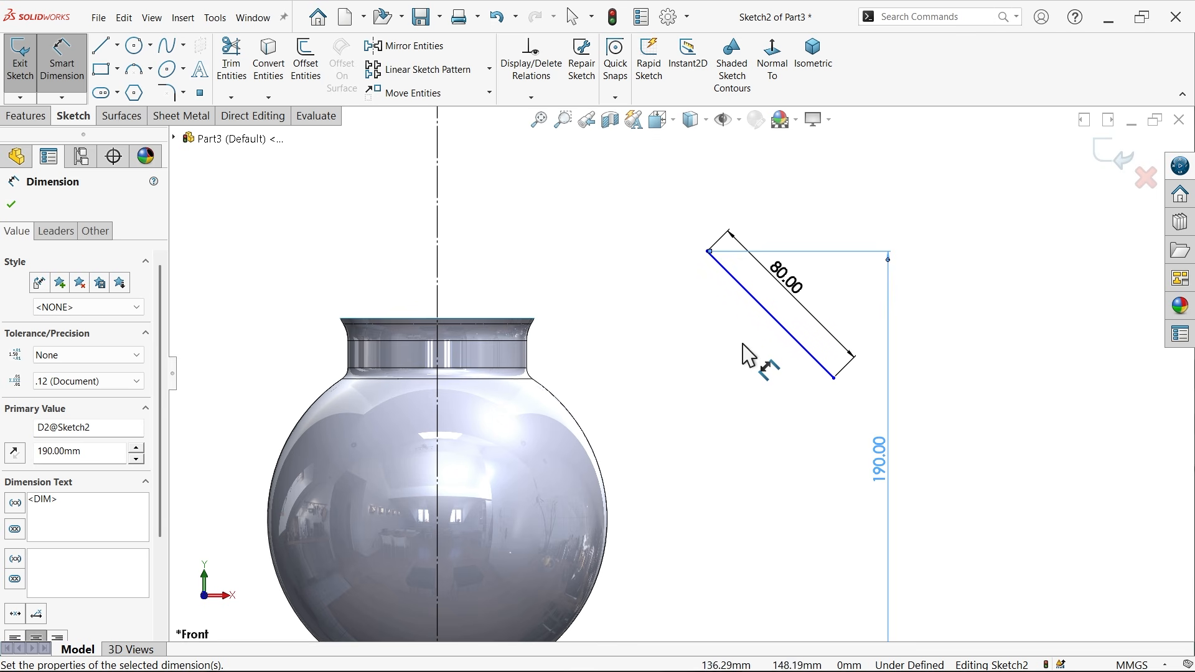
click(659, 261)
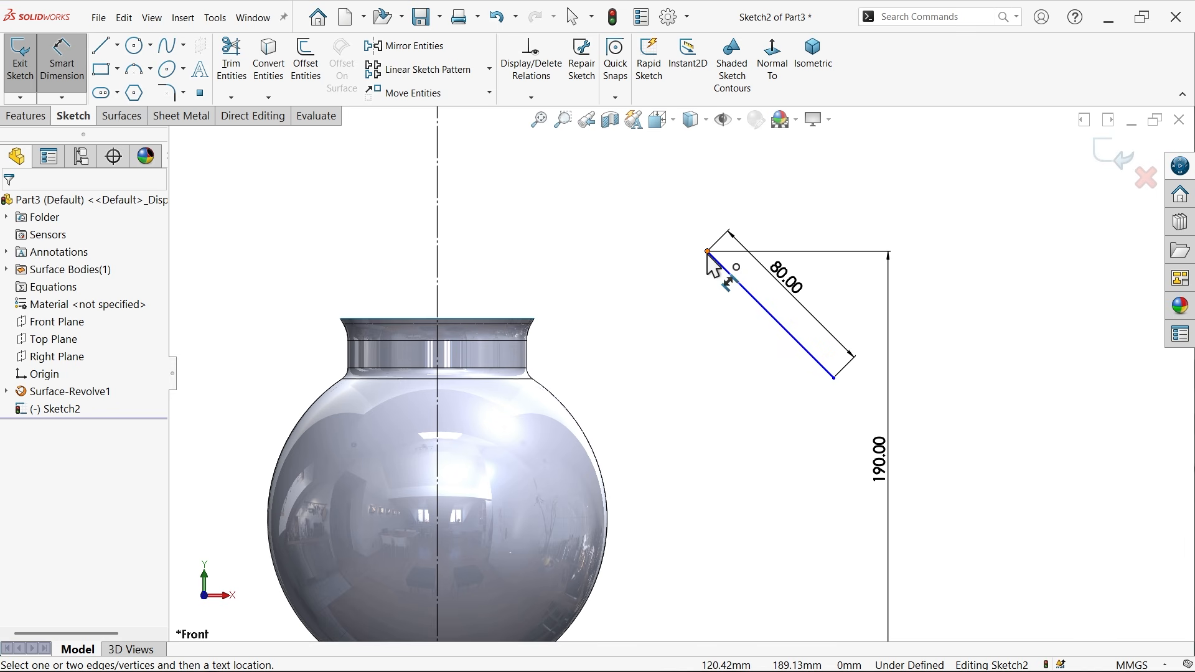
click(707, 252)
click(437, 255)
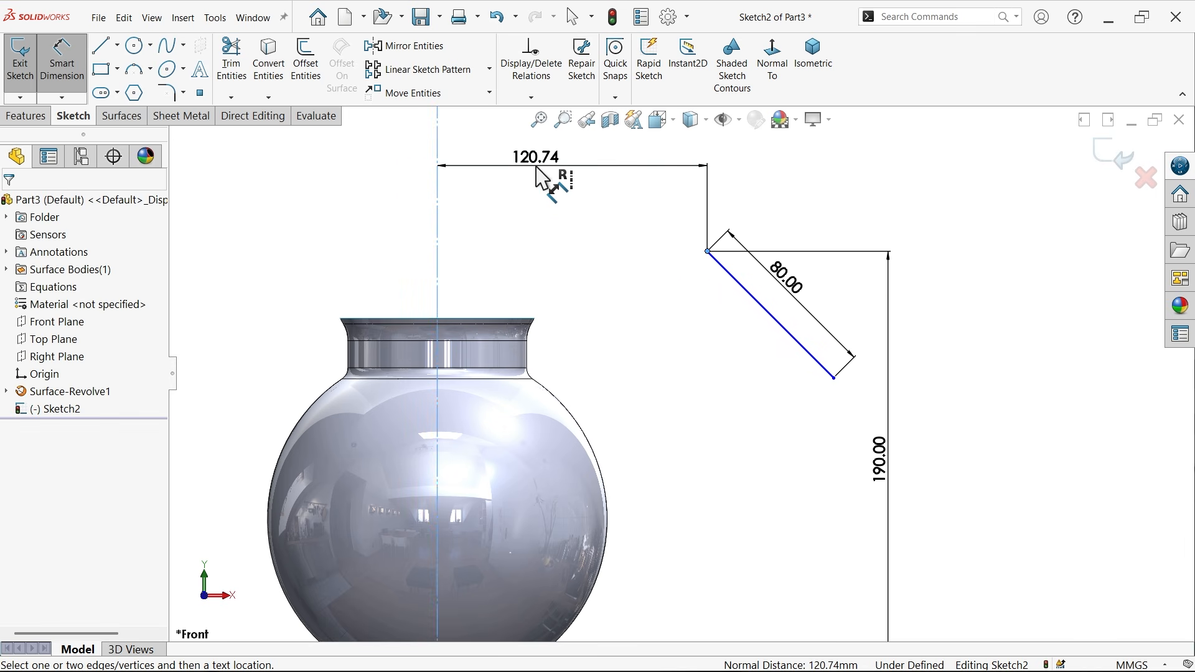
click(534, 156)
text(5)
click(536, 166)
text(57)
key(Return)
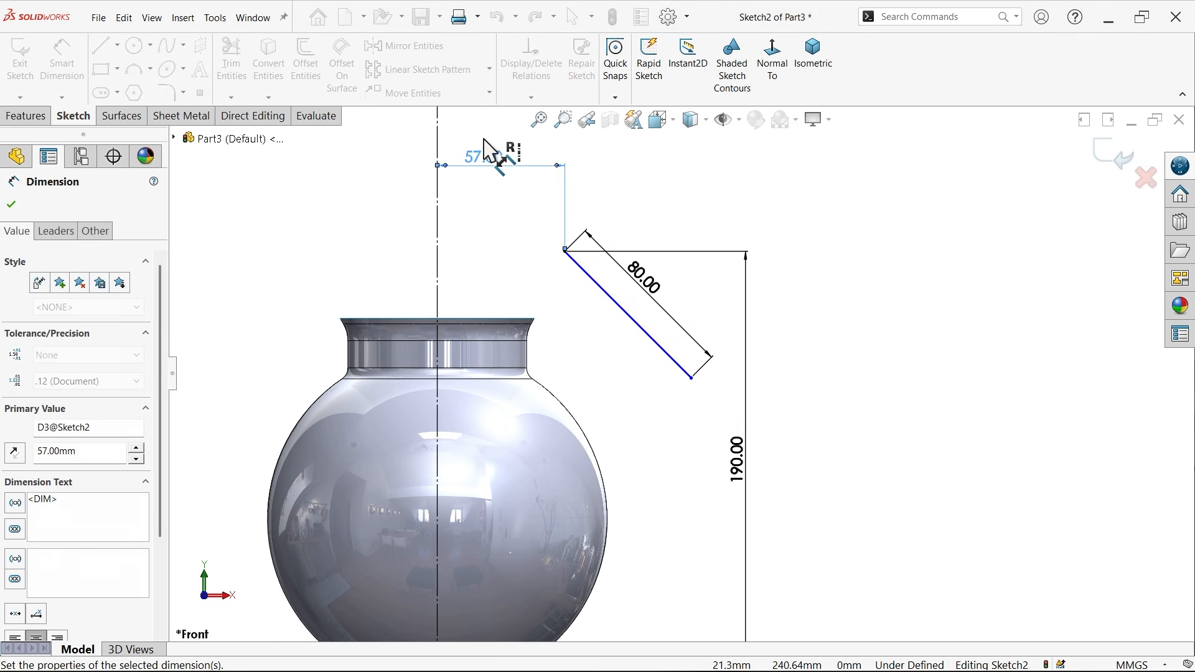
Dimension the angle between the slanted line and the vertical centerline as 40°.
click(607, 295)
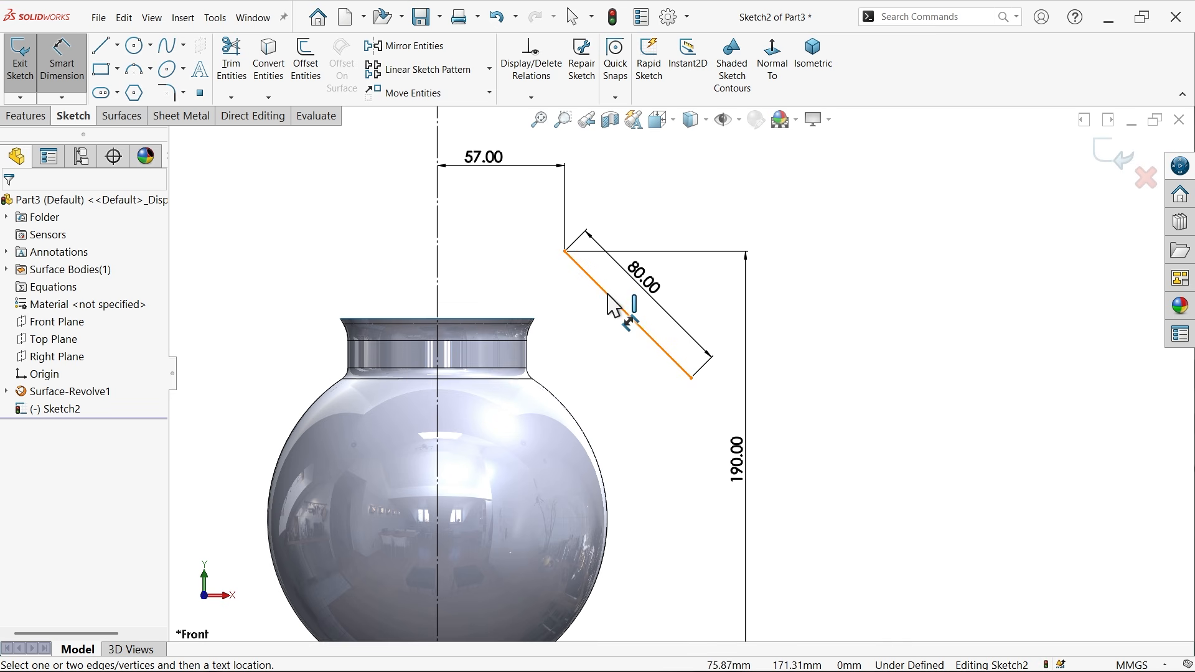
click(437, 283)
click(495, 294)
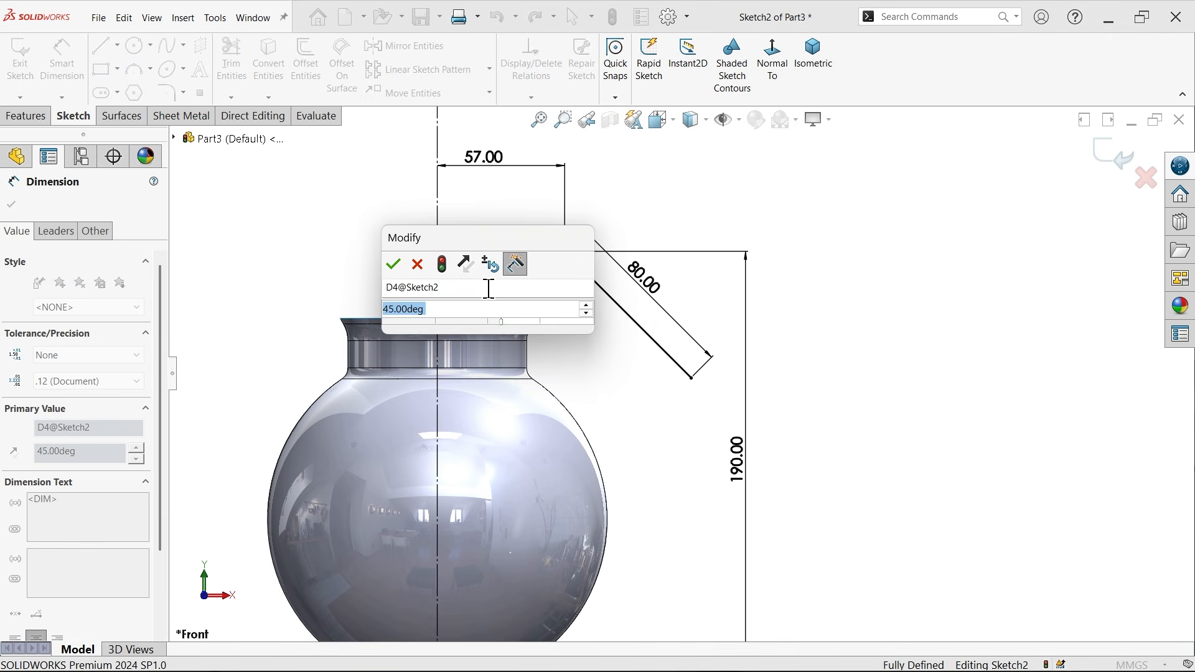
text(40)
key(Return)
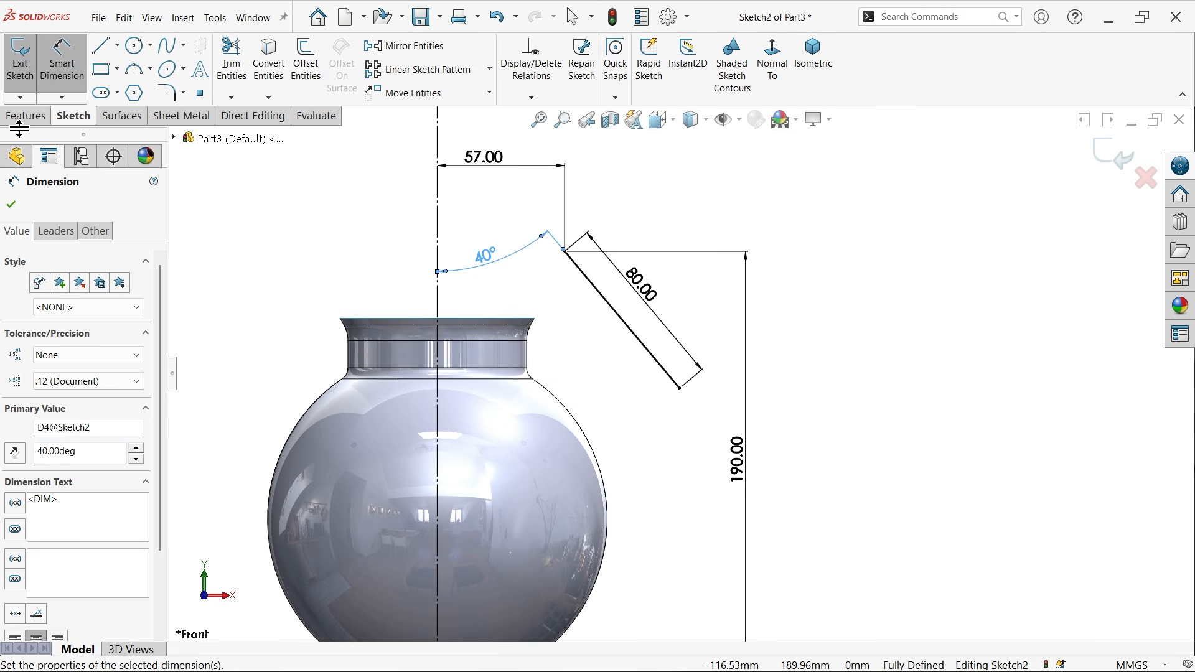
Create a revolved surface from the slanted line, turning it 360° about the vertical centerline to form a cone around the neck.
click(125, 116)
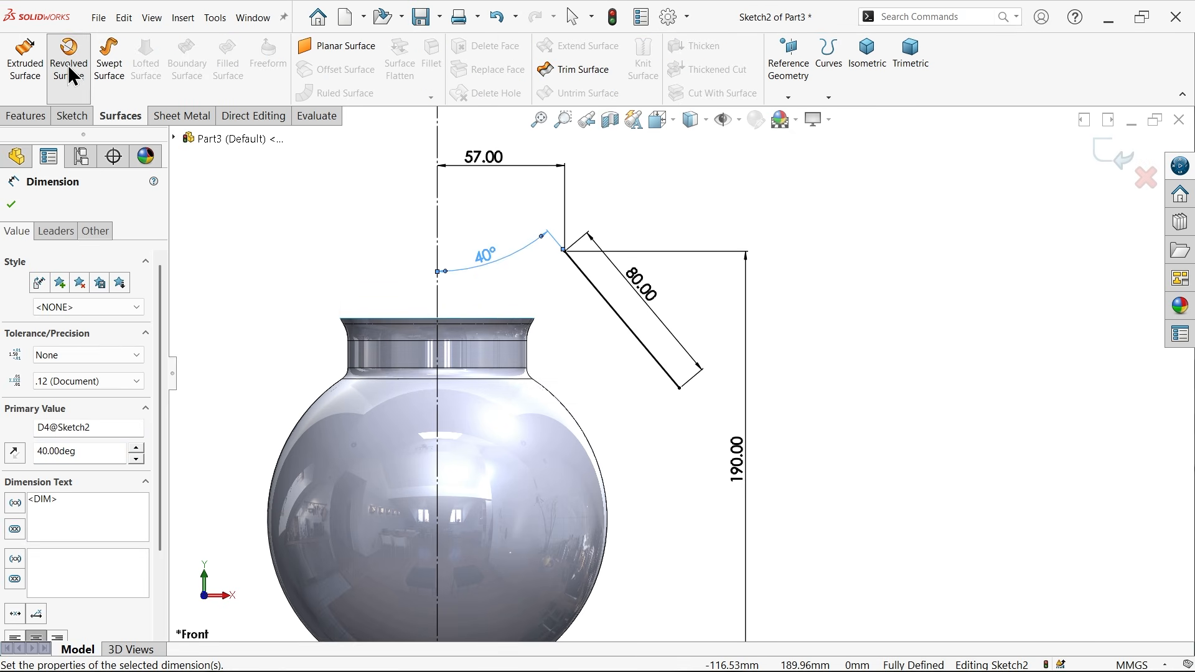
click(70, 68)
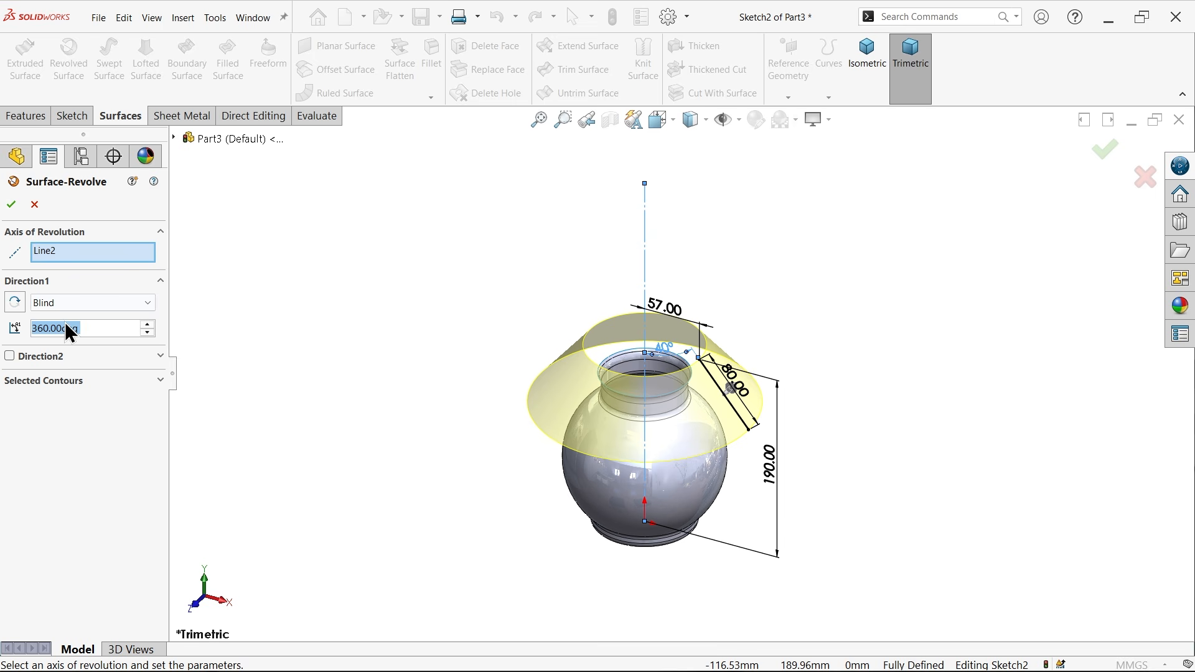
scroll(684, 408, down, 3)
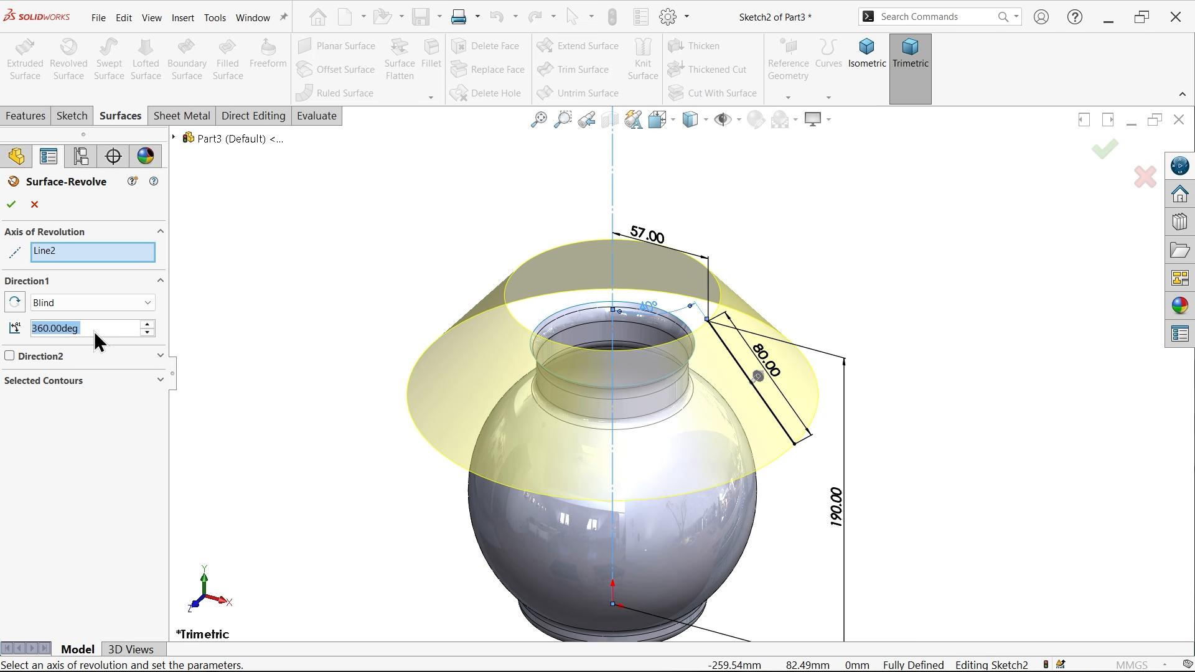
drag(93, 331, 26, 335)
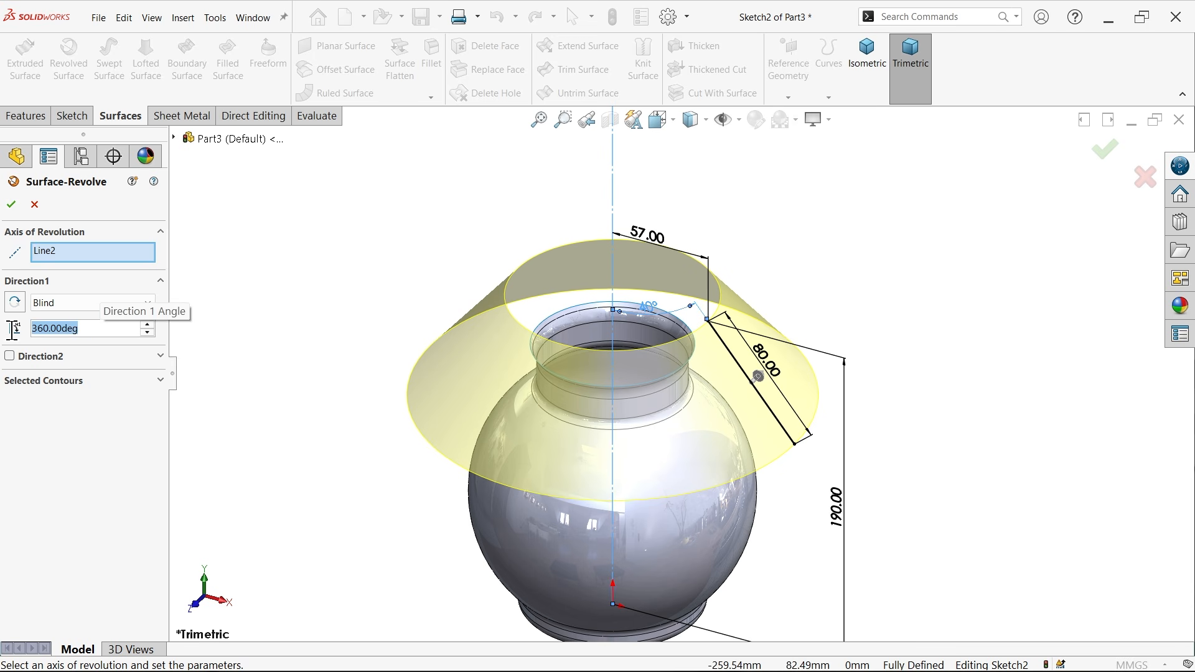
click(11, 204)
middle_drag(315, 312, 394, 282)
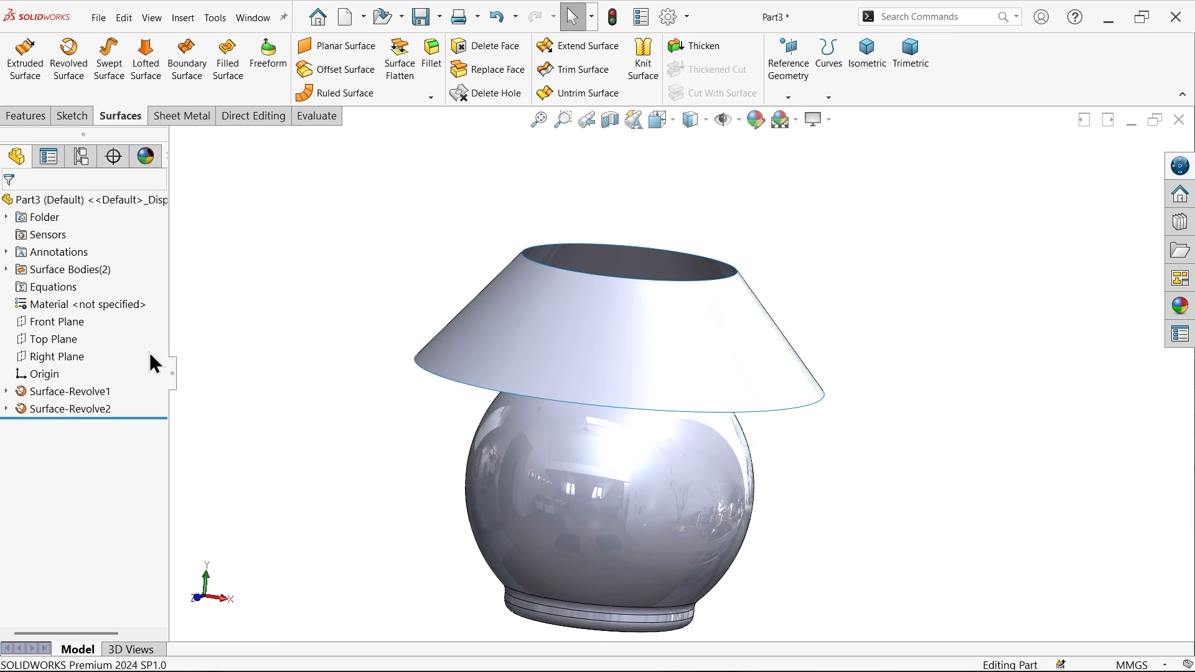
Sketch on the Top Plane a circle of about 73 mm radius at the origin and one of about 13 mm radius centered on its upper quadrant.
click(60, 341)
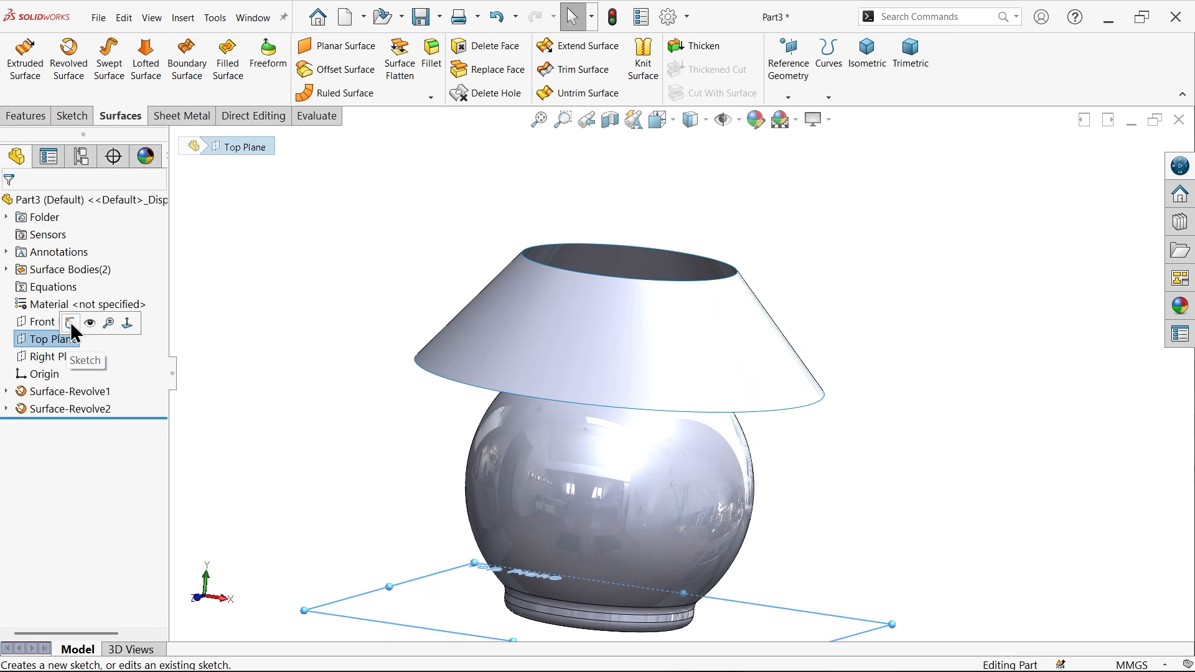
click(70, 322)
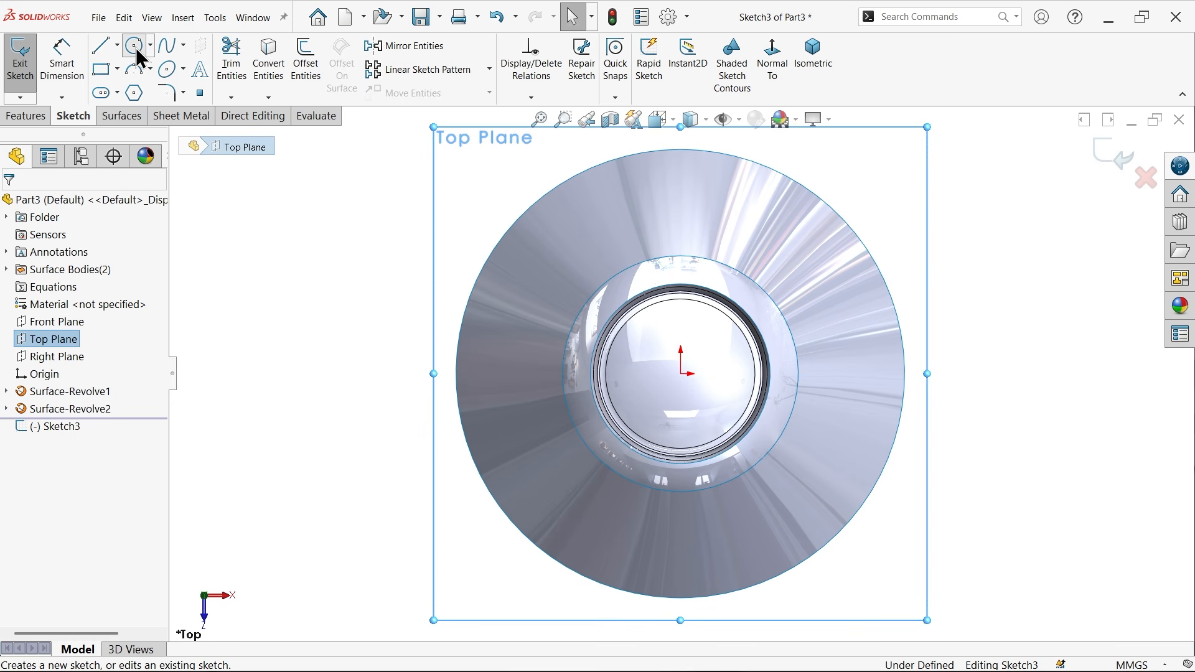
click(135, 46)
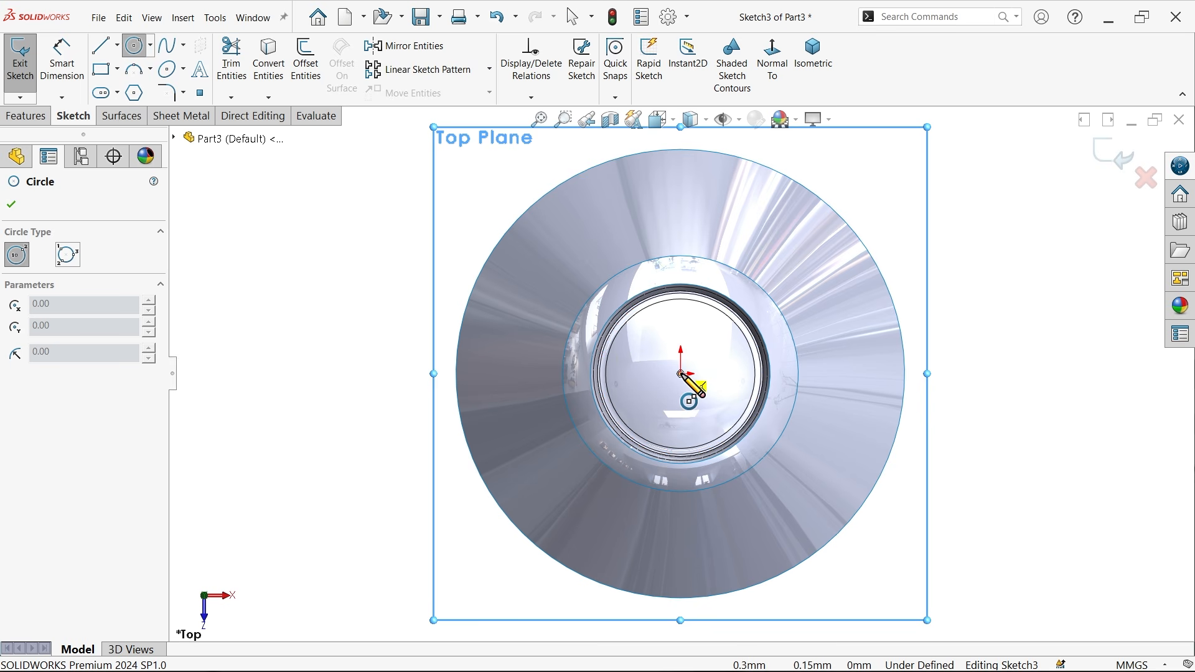
drag(681, 375, 539, 323)
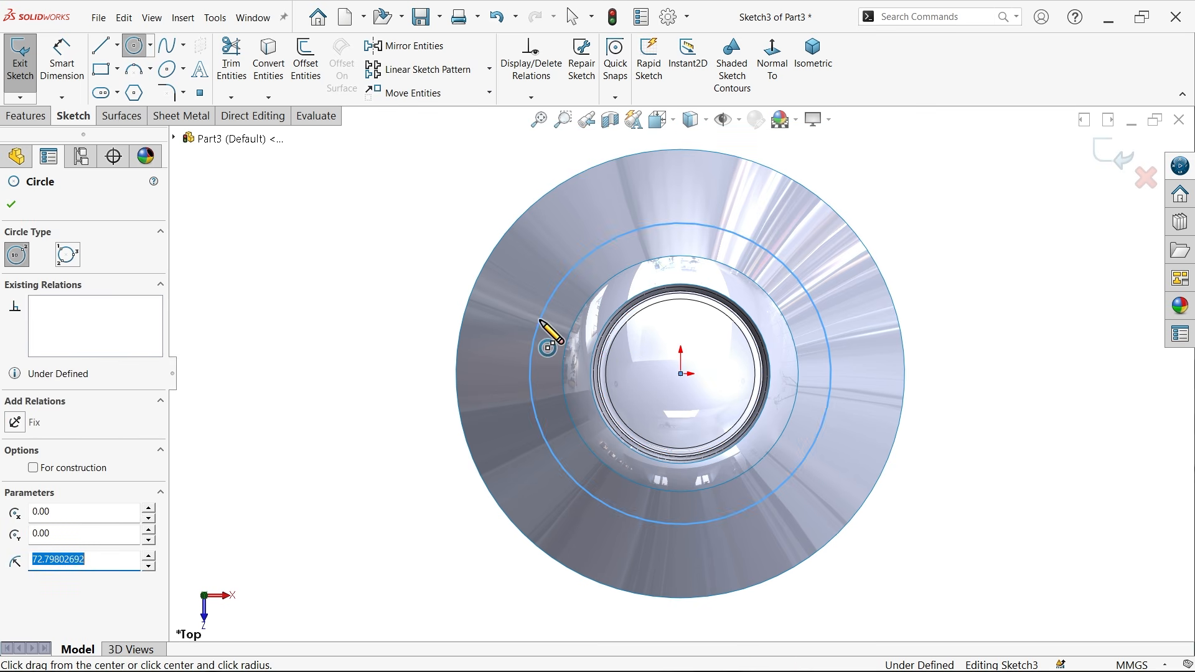
scroll(690, 230, down, 3)
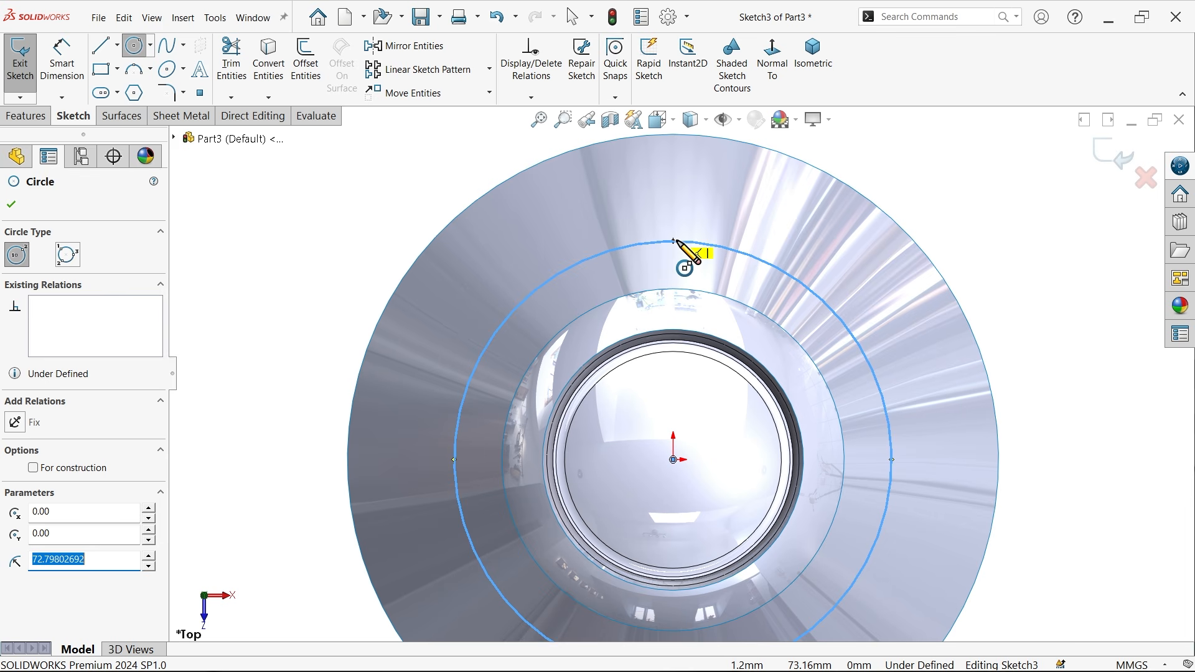
drag(673, 242, 676, 202)
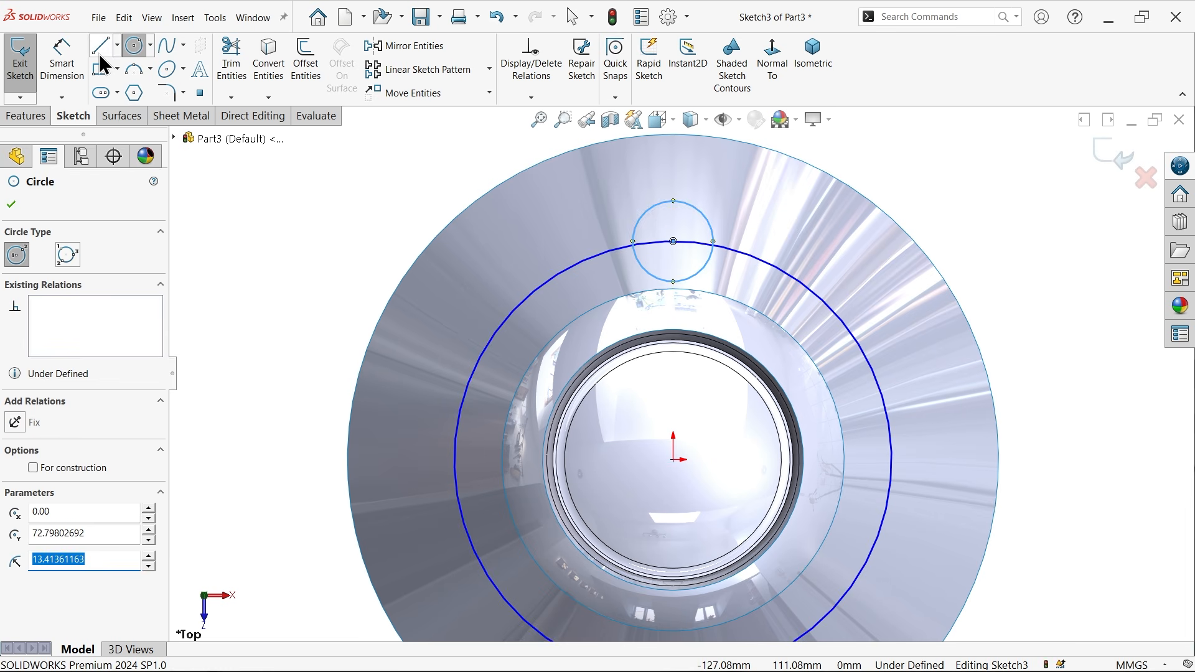
Dimension the diameter of the large circle centered on the origin as 124 mm.
click(62, 57)
scroll(684, 327, up, 2)
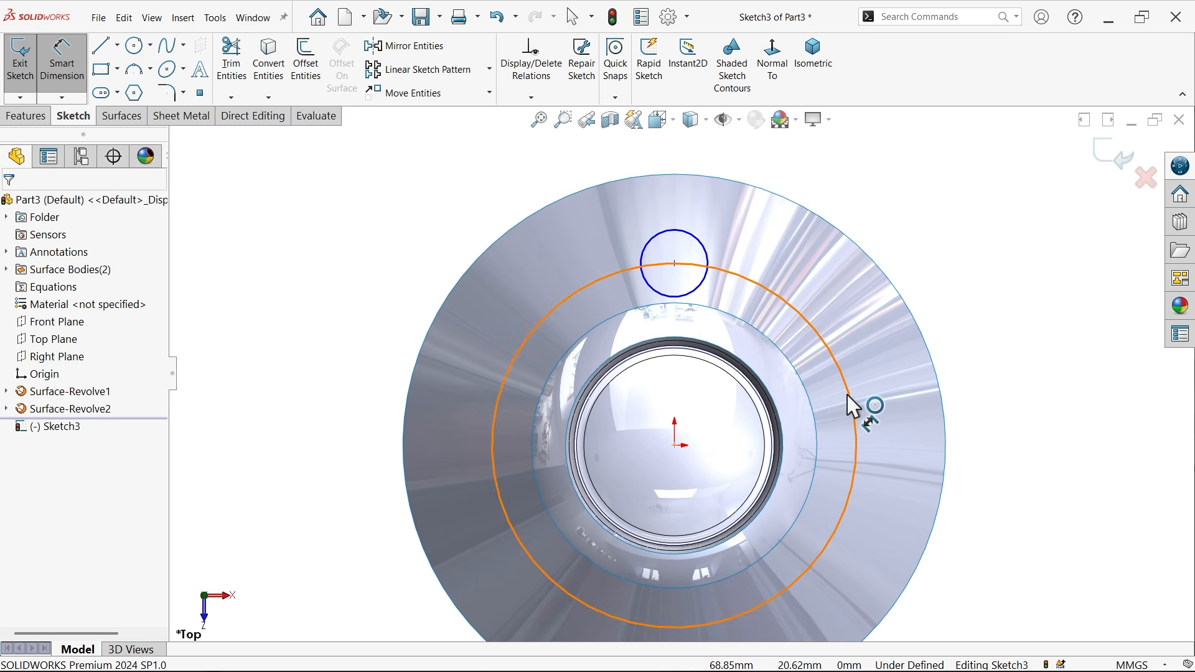
click(848, 396)
click(792, 395)
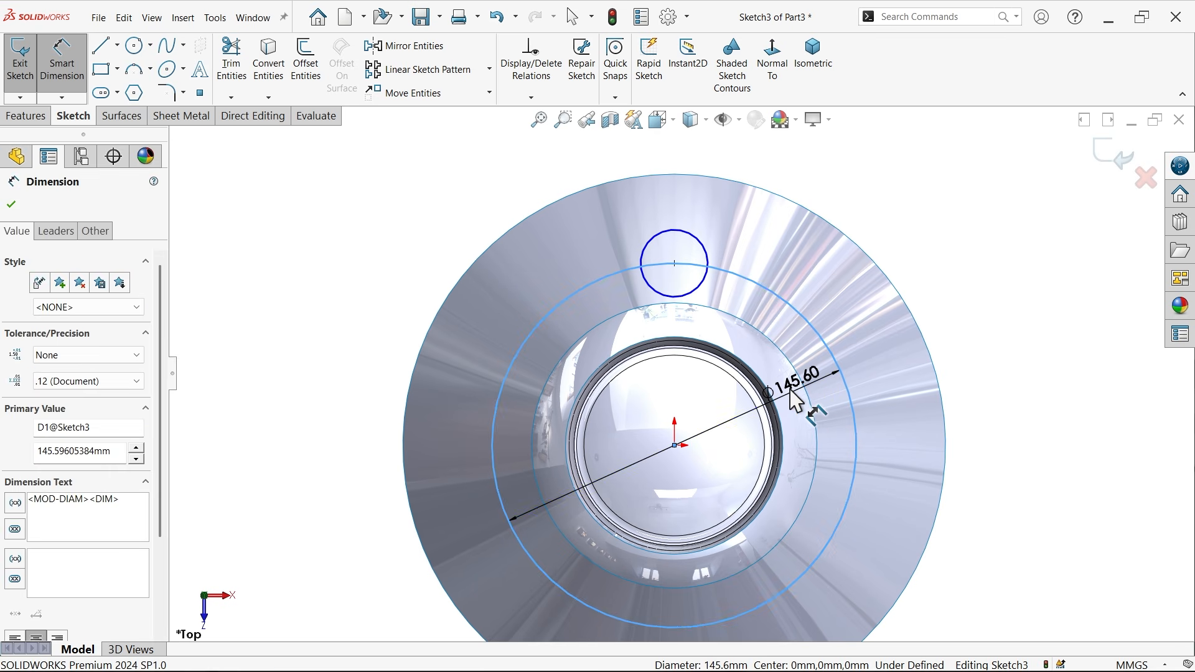
text(125)
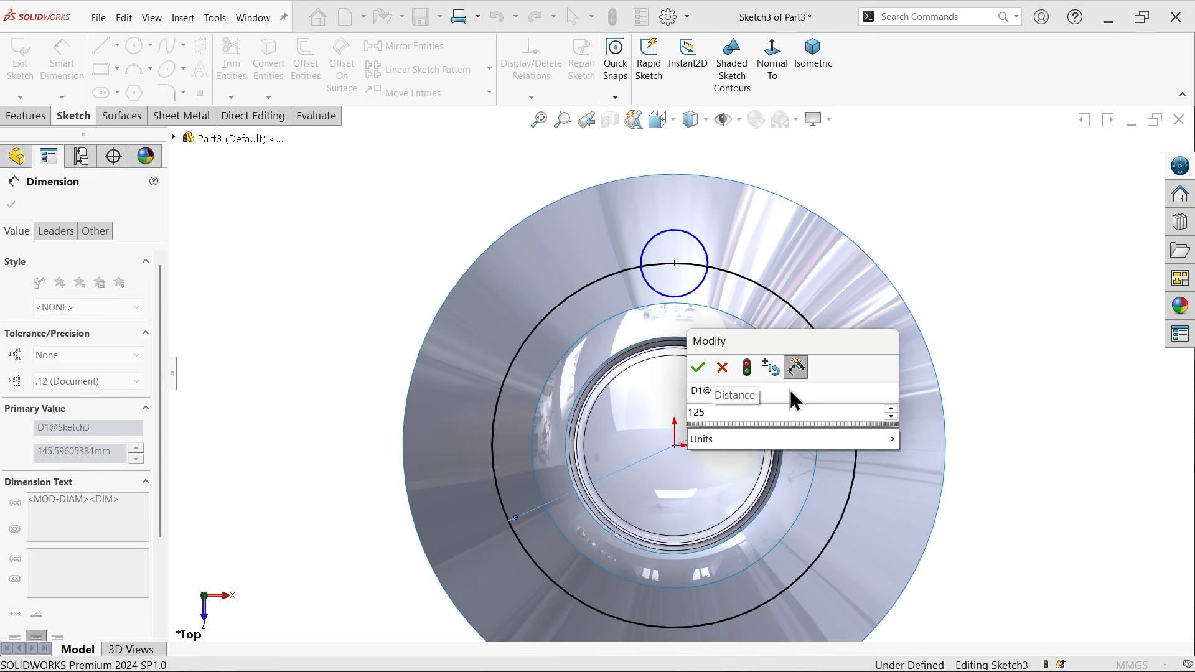
key(BackSpace)
text(4)
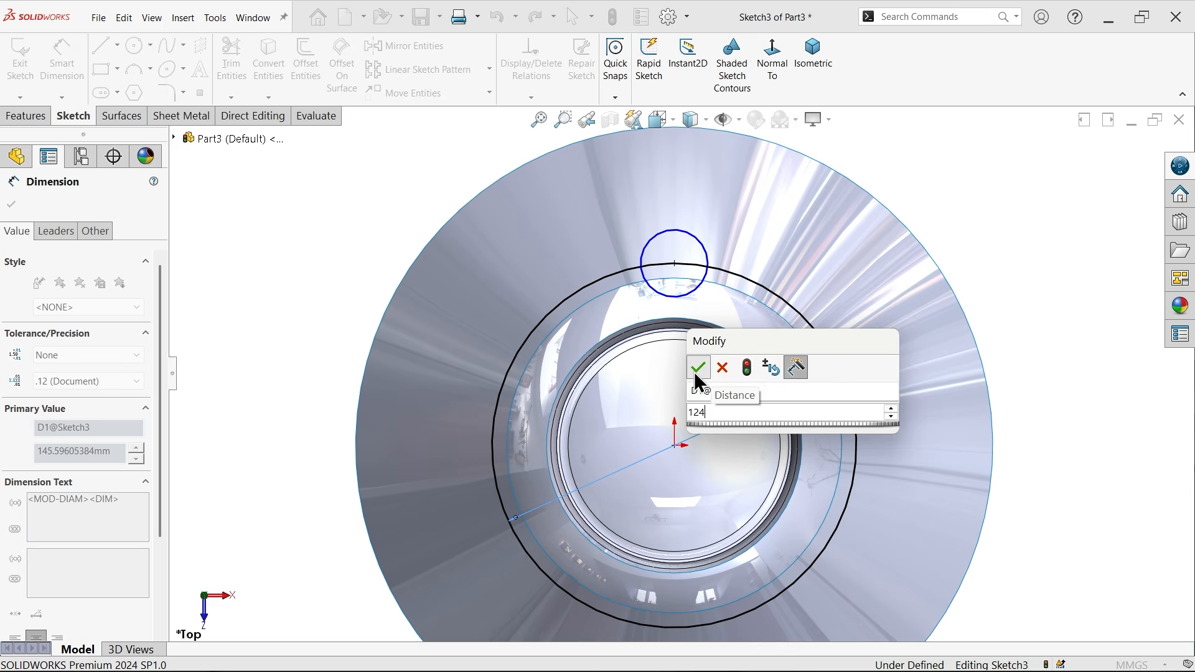
click(696, 368)
Power-trim the small circle's lower part and the large circle's segment inside it, leaving one outward lobe on the upper rim.
scroll(704, 246, down, 2)
scroll(703, 246, down, 1)
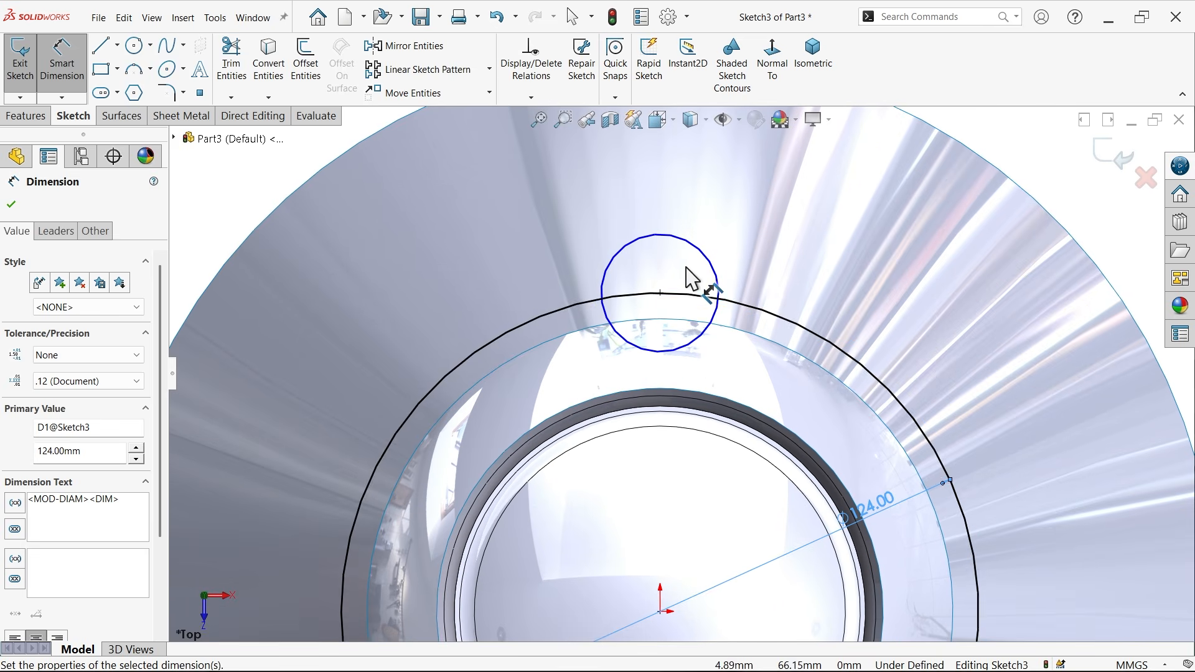
scroll(683, 288, down, 1)
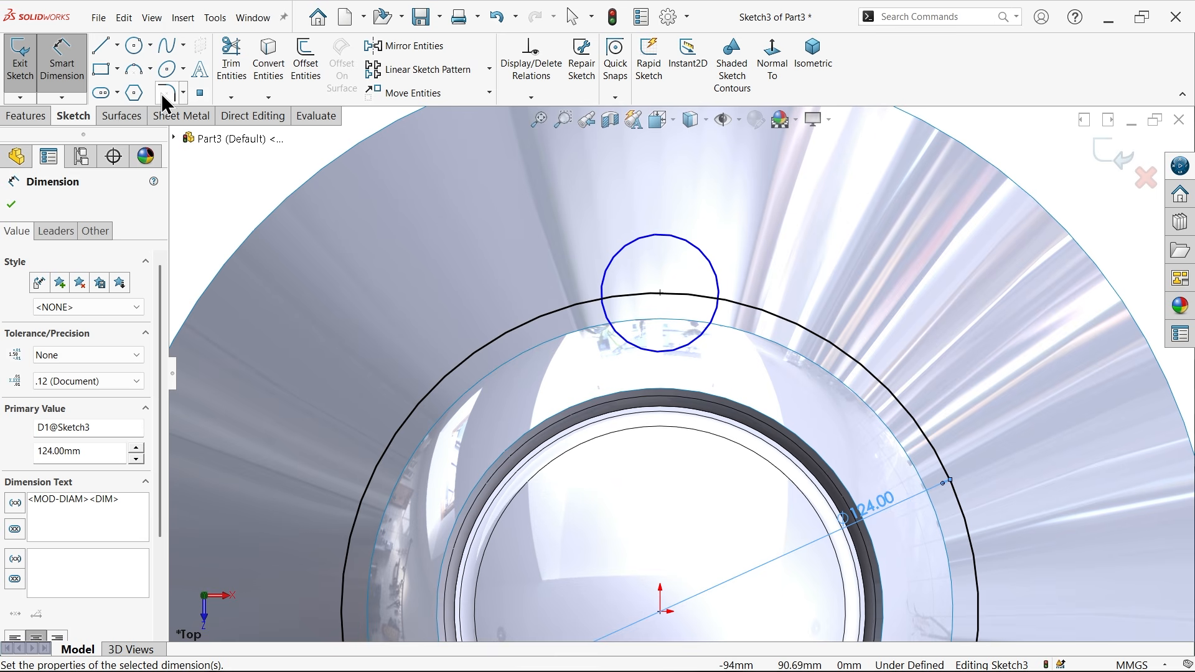
click(237, 67)
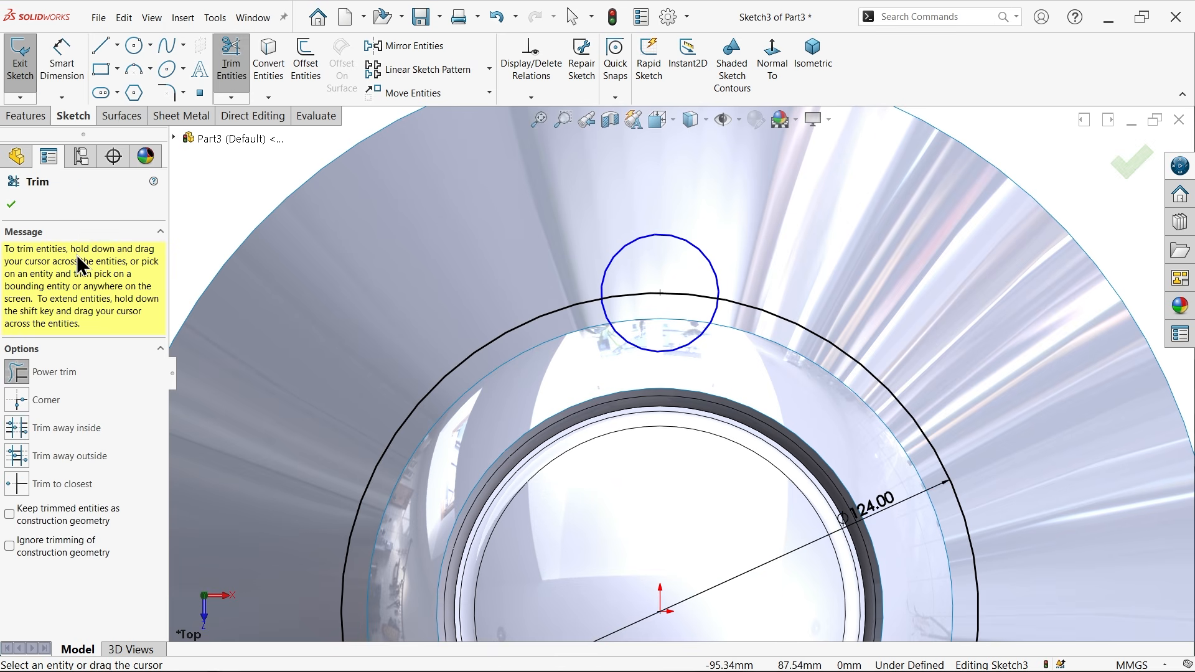
click(31, 377)
mouse_move(633, 365)
mouse_down()
mouse_move(652, 314)
mouse_move(647, 281)
mouse_up()
click(11, 204)
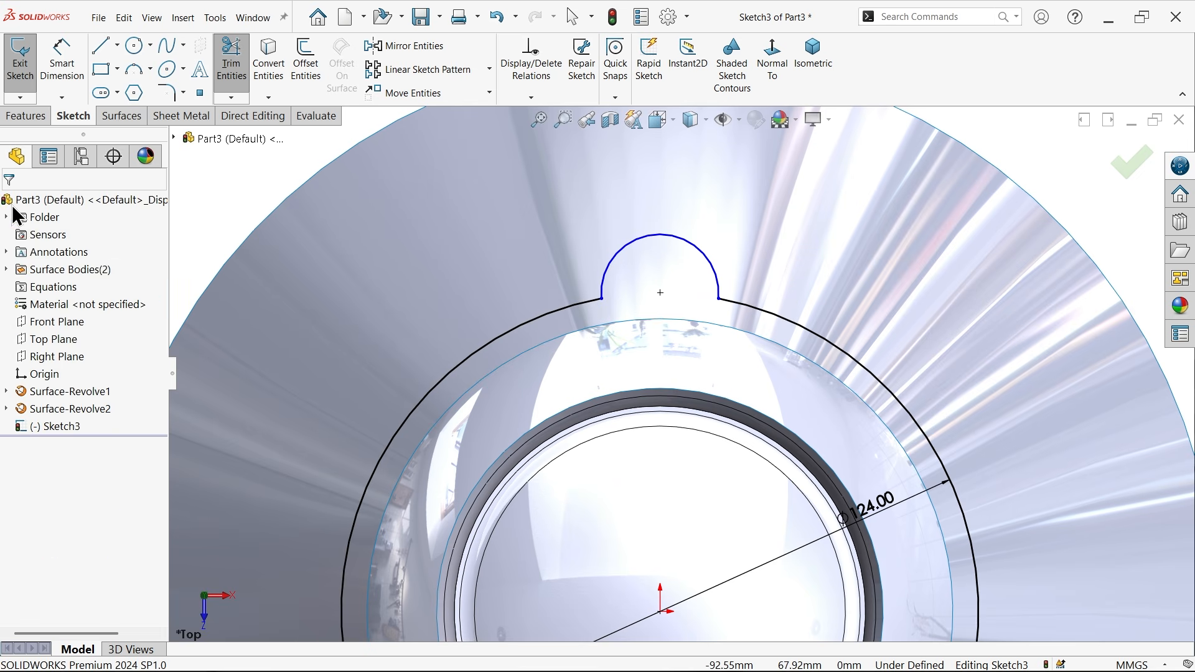
click(168, 93)
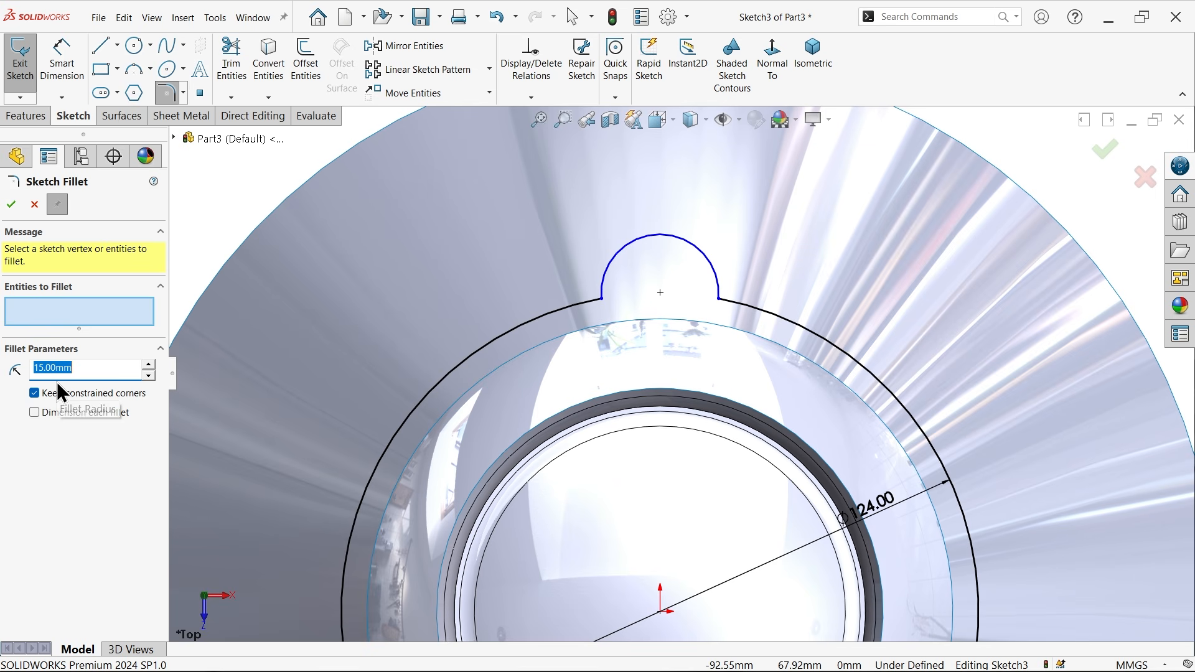
click(32, 203)
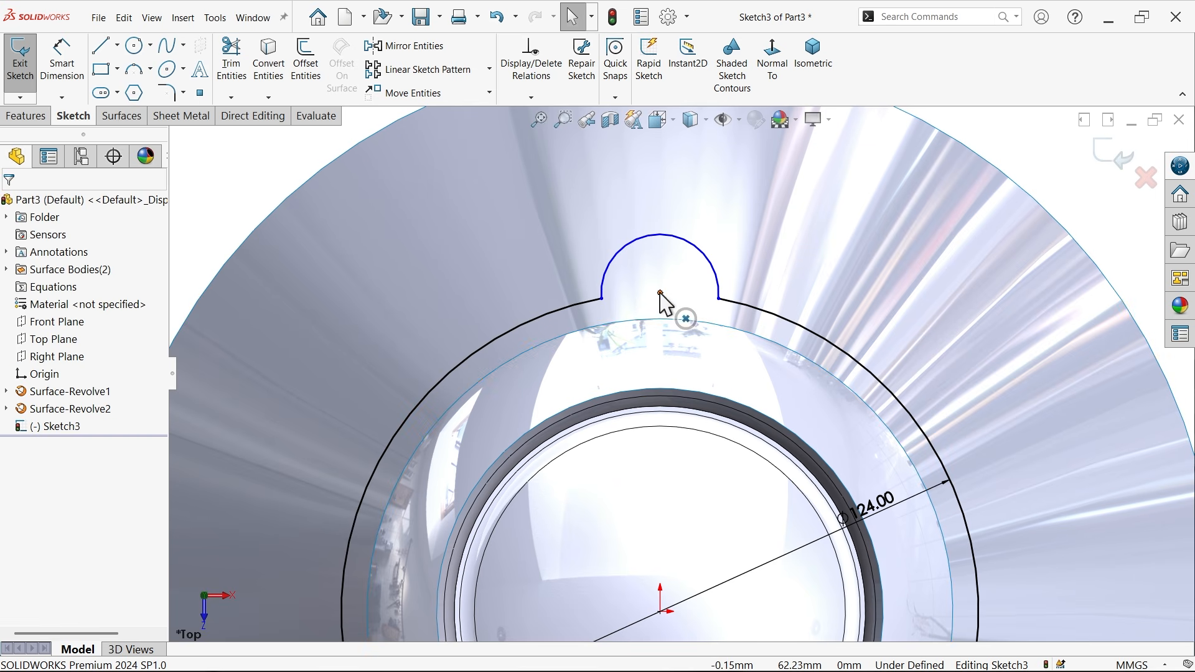
Draw a vertical centerline from the lobe arc's center to the origin.
click(117, 45)
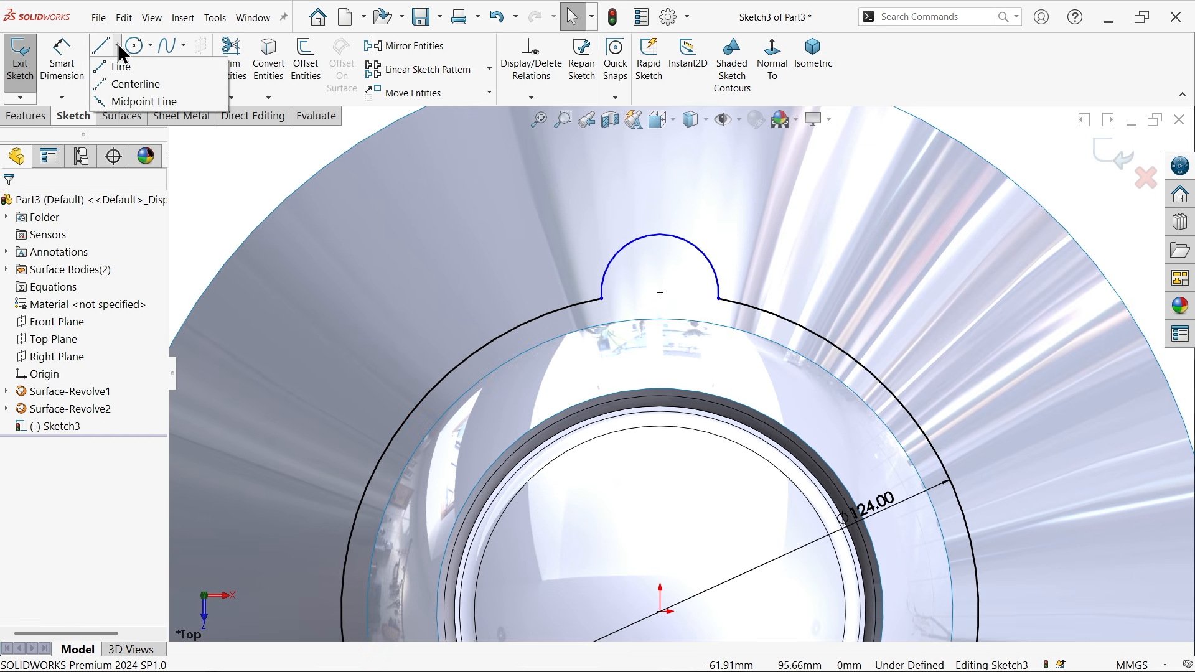
click(127, 85)
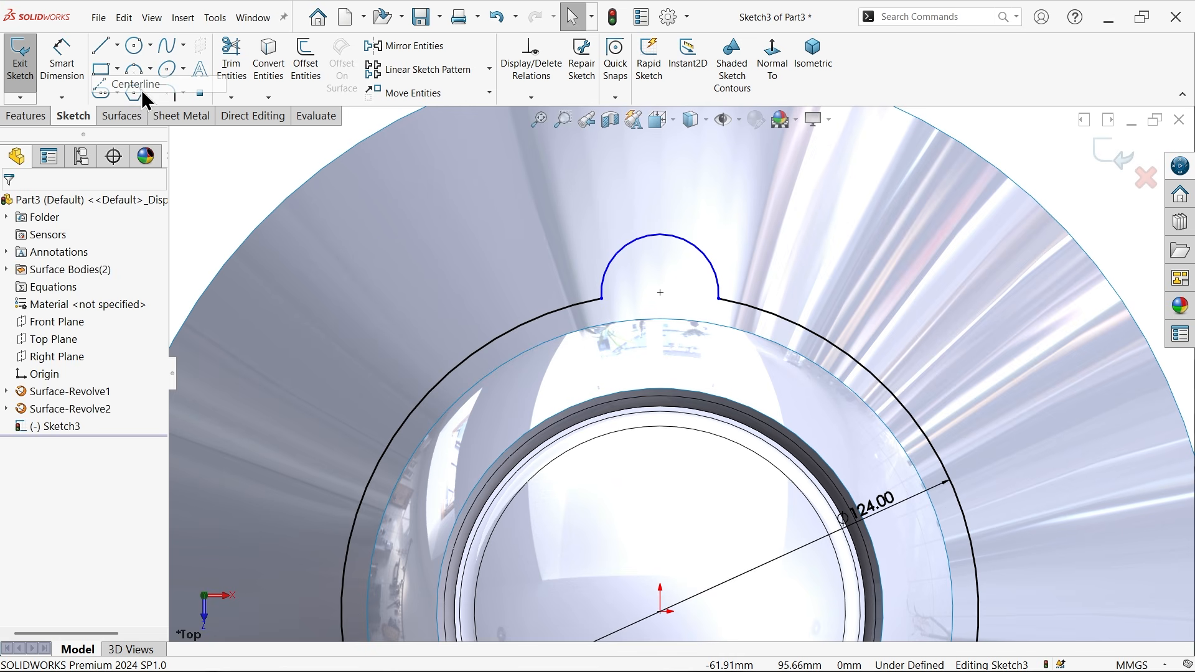
click(660, 293)
click(660, 611)
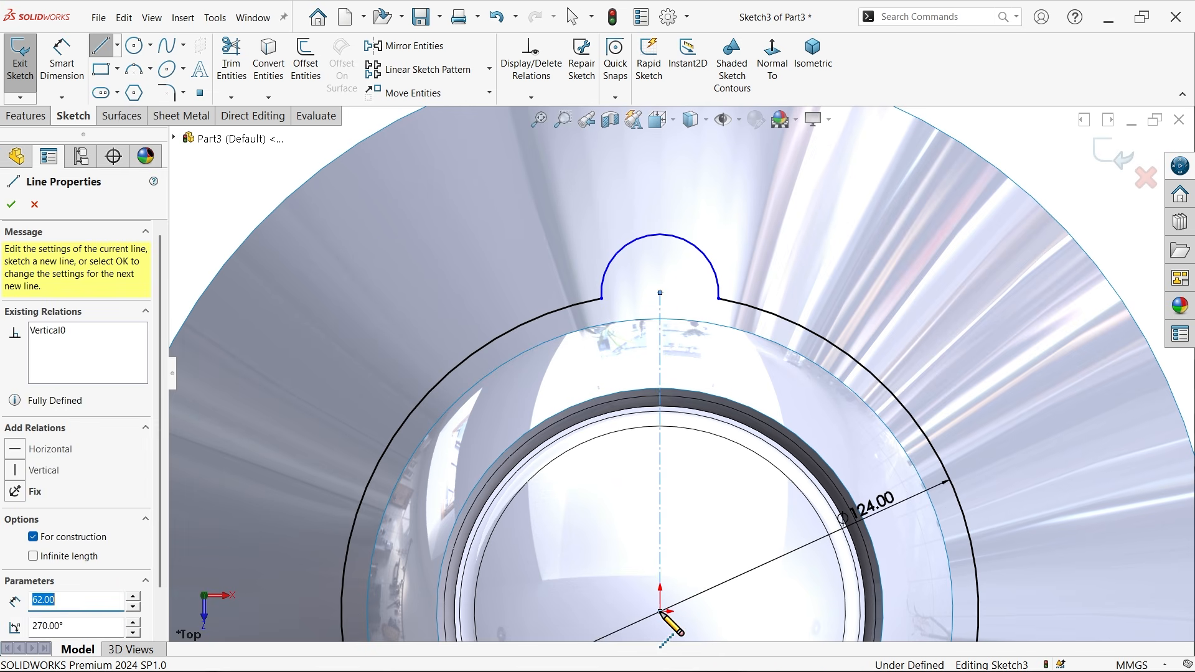
key(Escape)
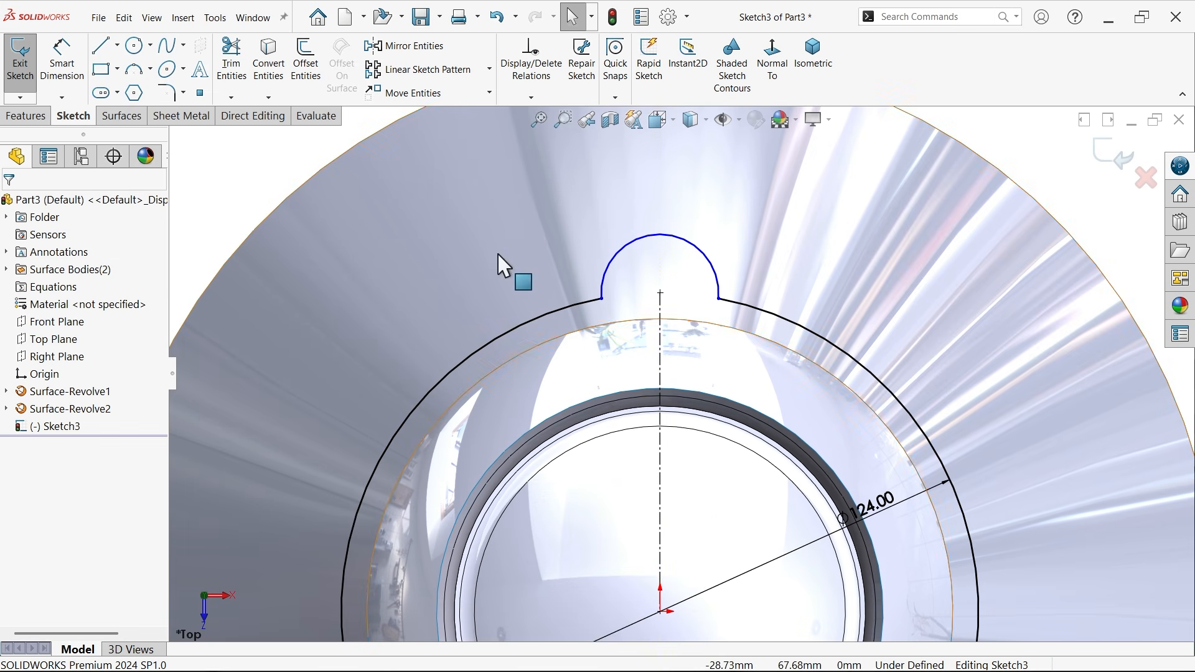
click(423, 47)
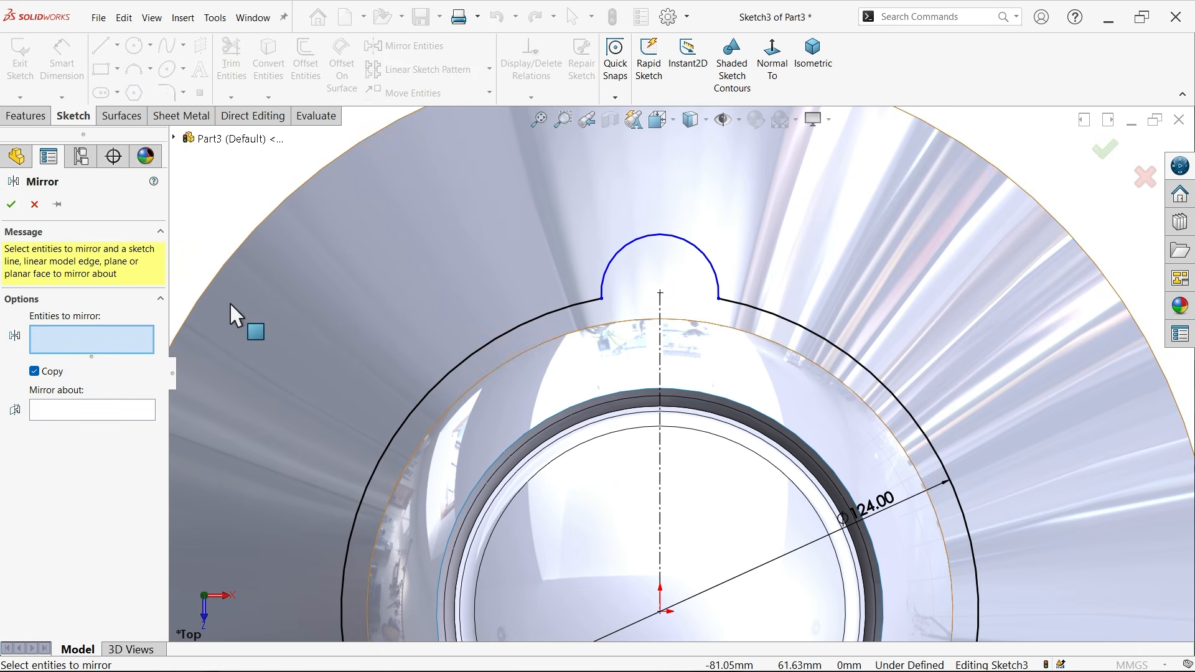
click(645, 239)
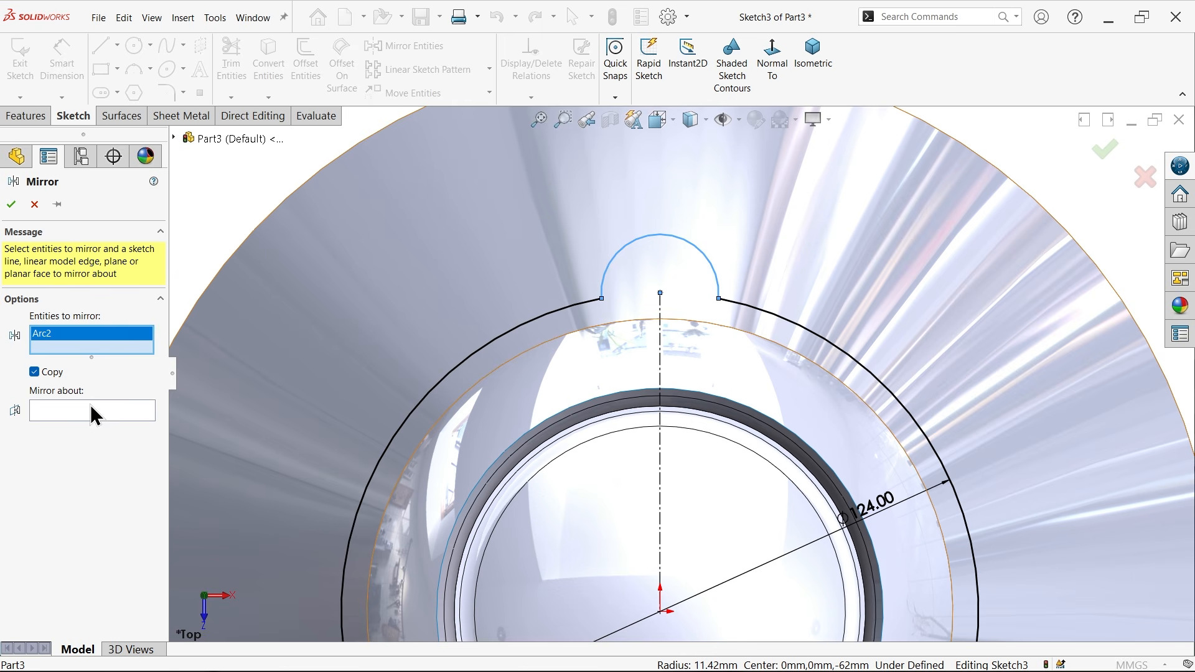
click(68, 412)
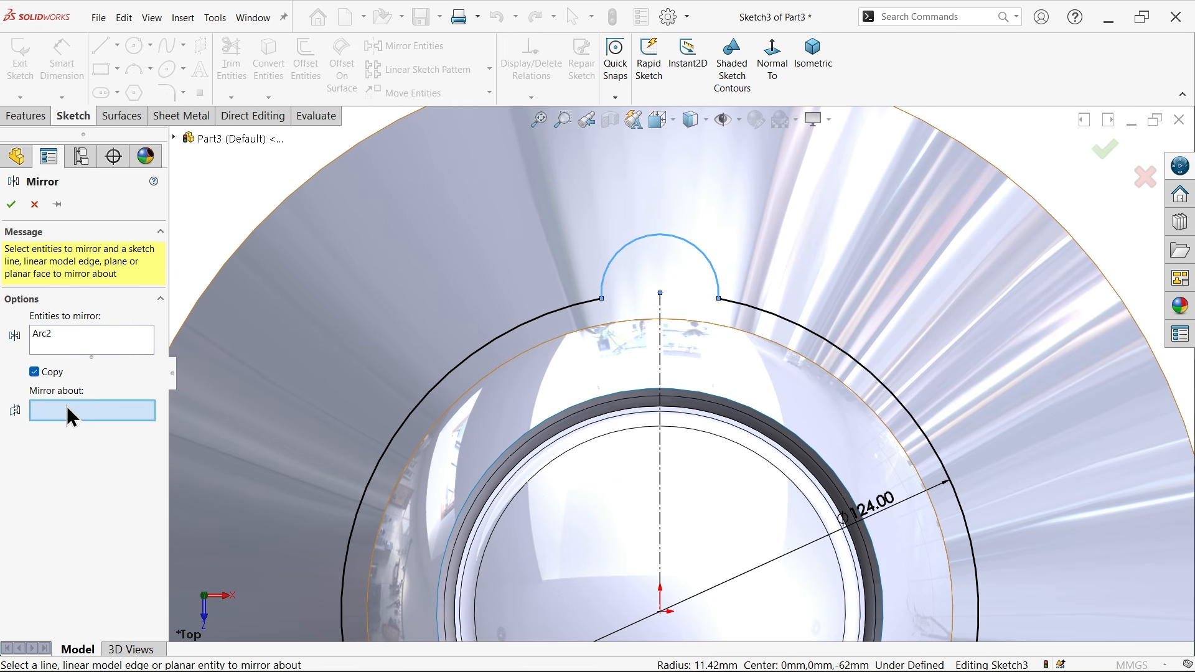
click(35, 204)
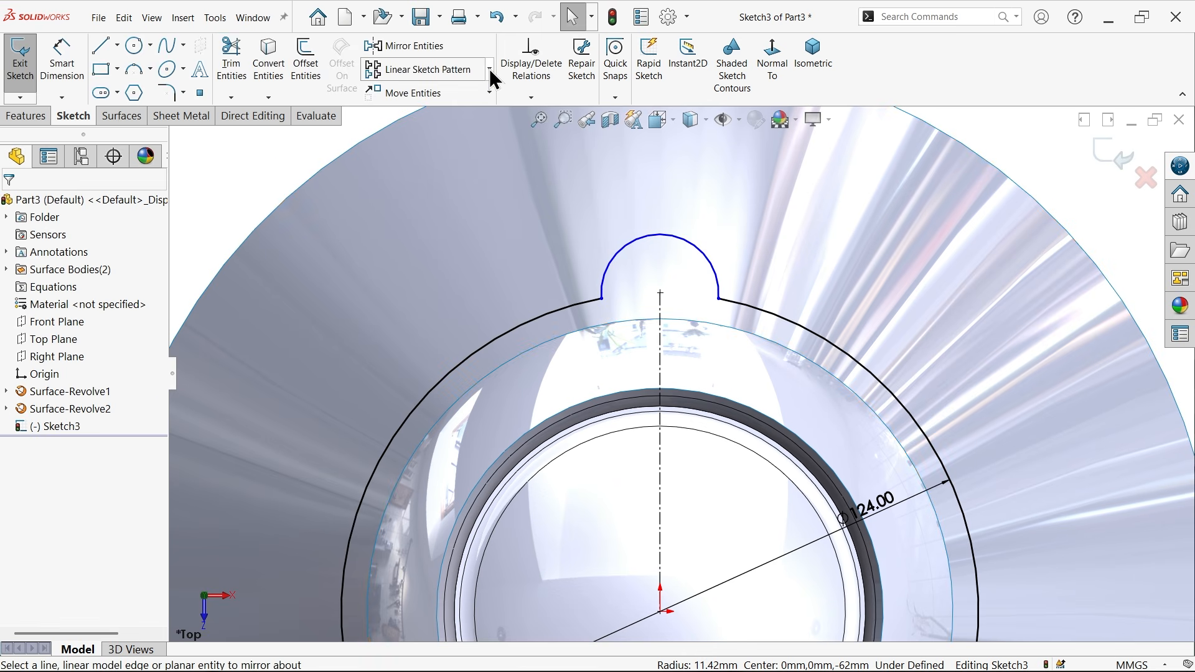
Pattern the lobe arc circularly about the origin as 4 equally spaced instances over 360°.
click(489, 68)
click(460, 108)
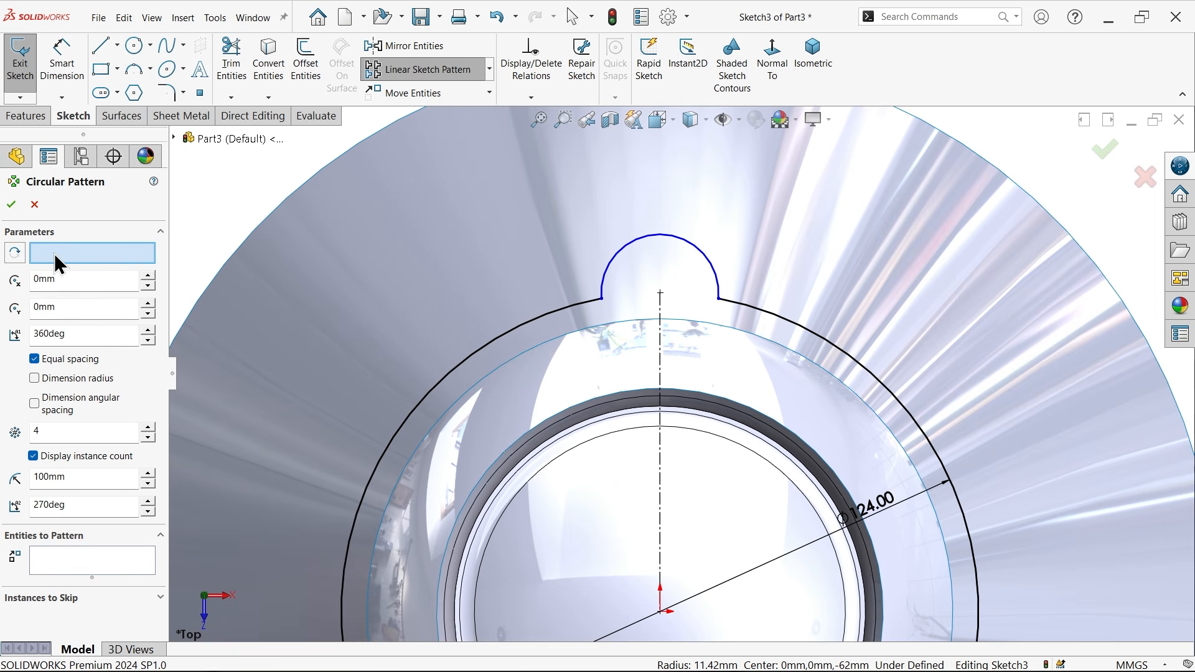
click(77, 566)
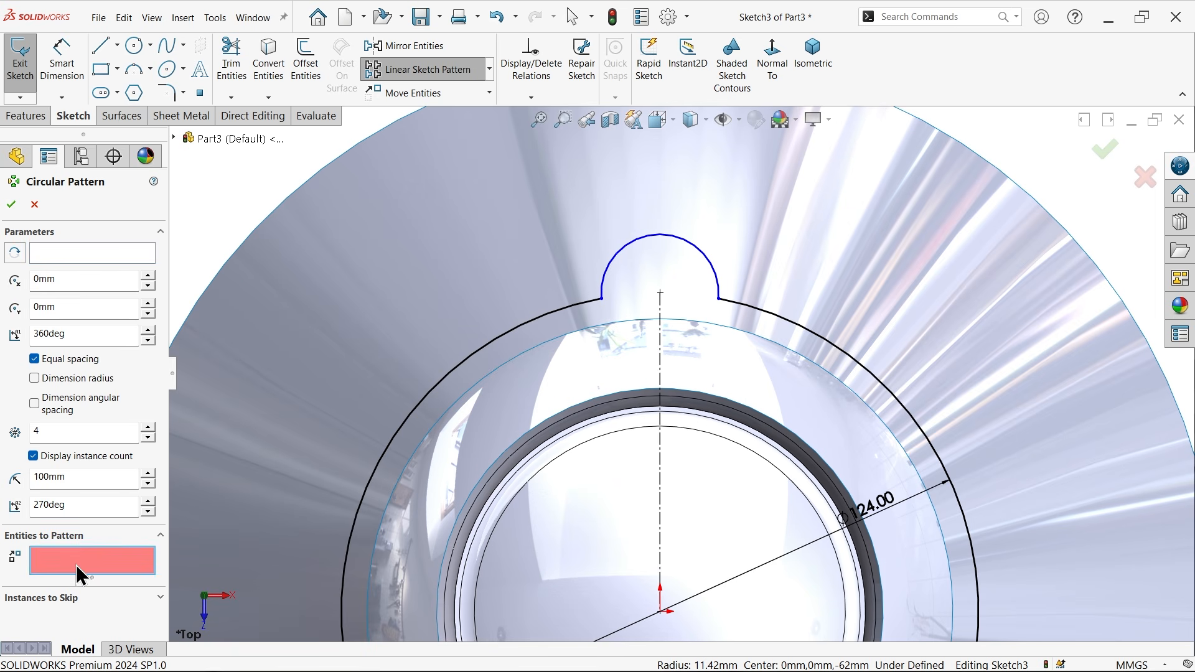
click(624, 250)
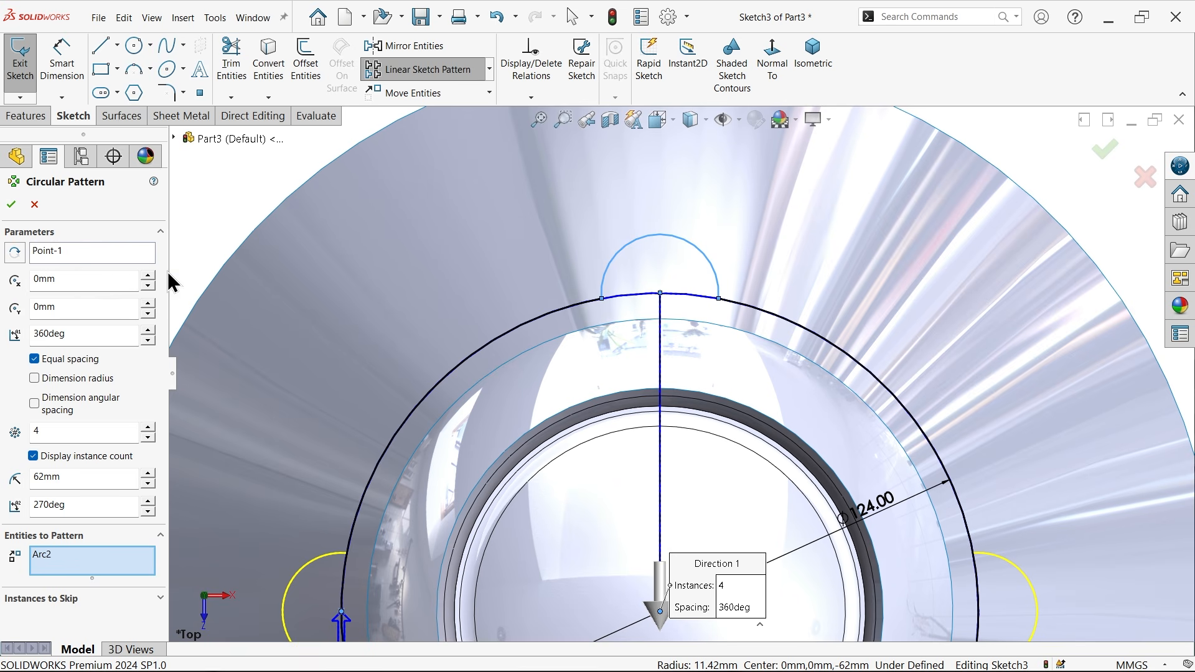
scroll(645, 374, up, 5)
scroll(647, 405, down, 3)
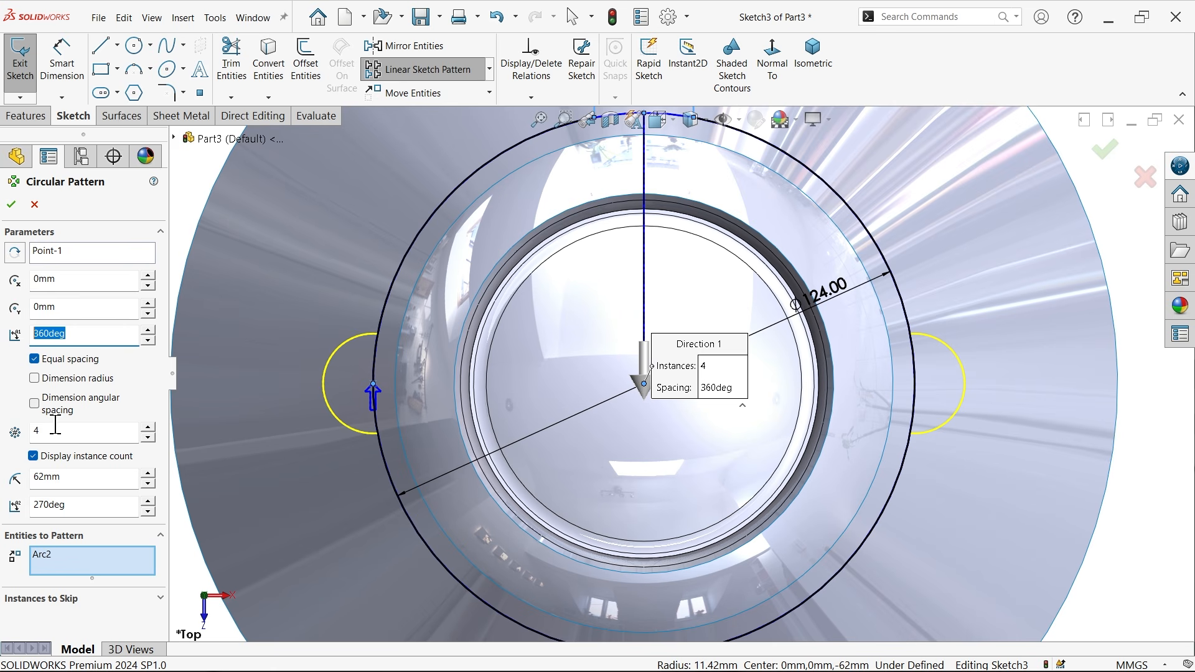
click(12, 206)
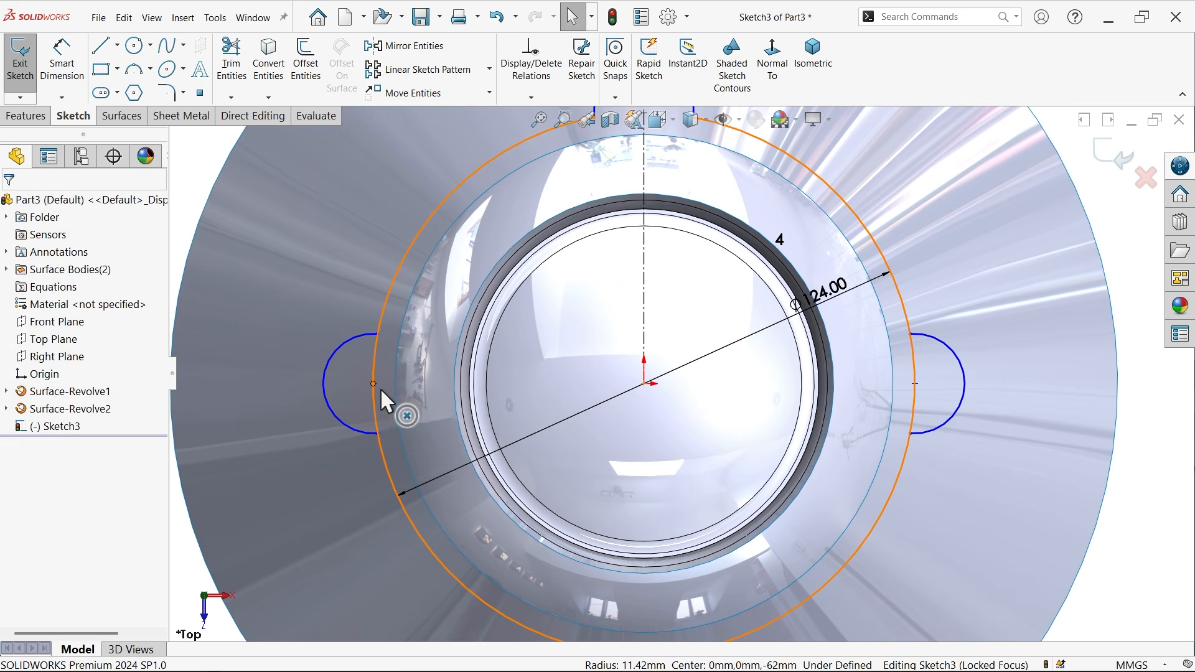
Move the side lobe's center point to expose the pattern's center point and make that point coincident with the origin.
drag(374, 384, 387, 395)
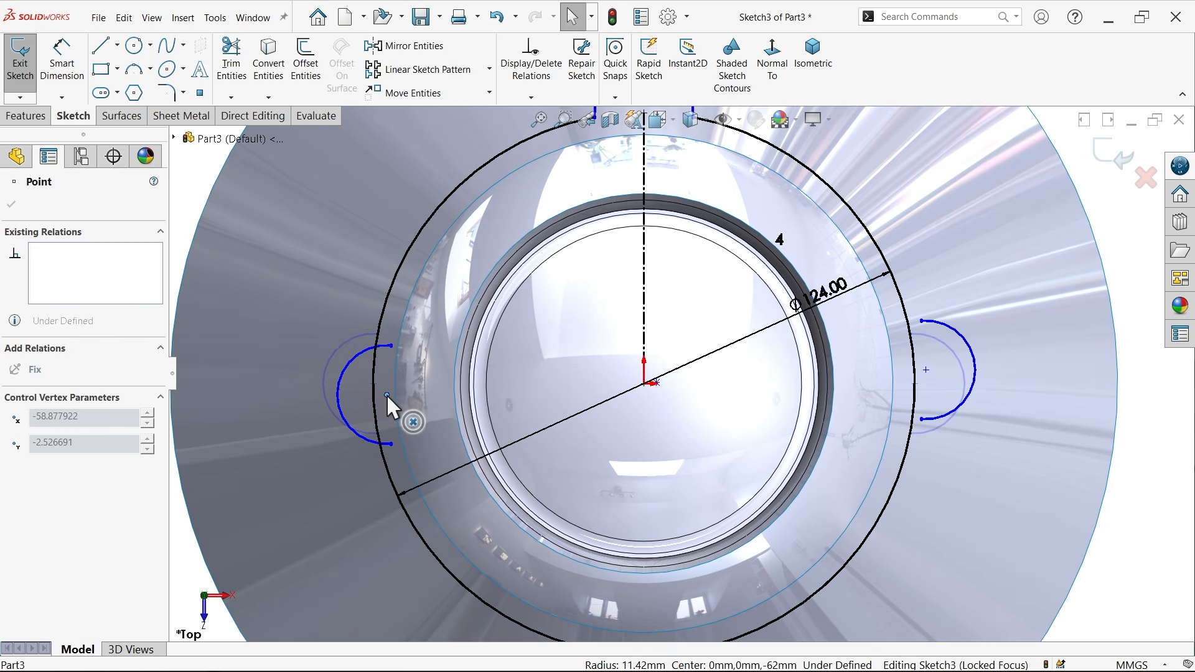
click(656, 384)
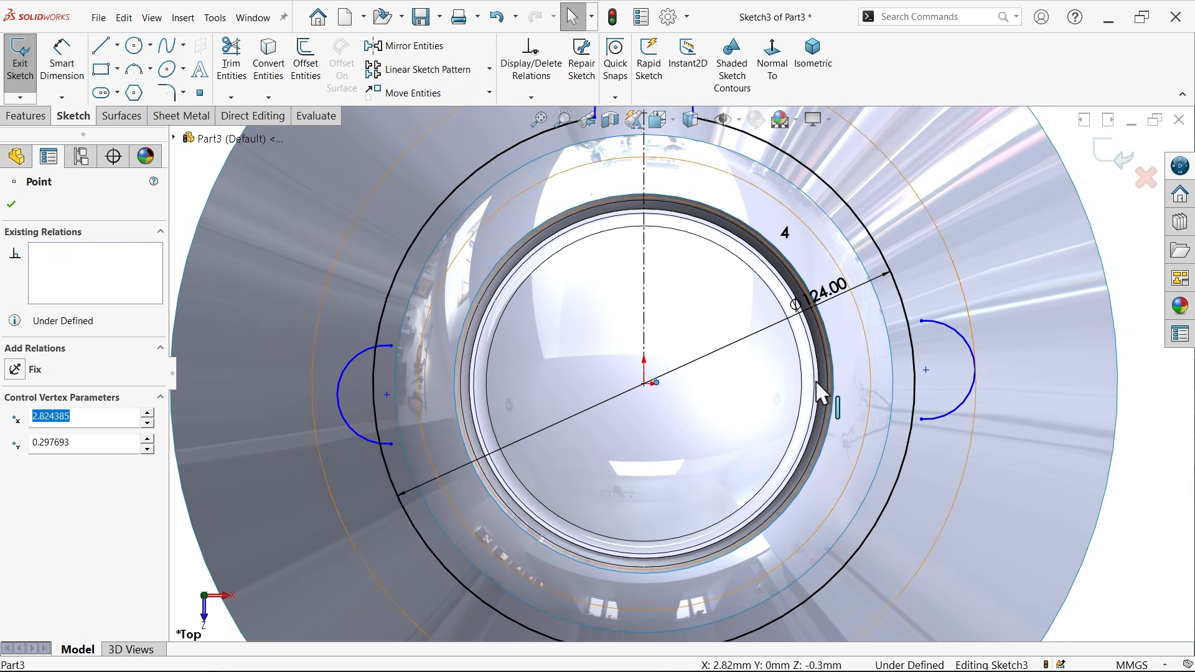
ctrl+click(644, 384)
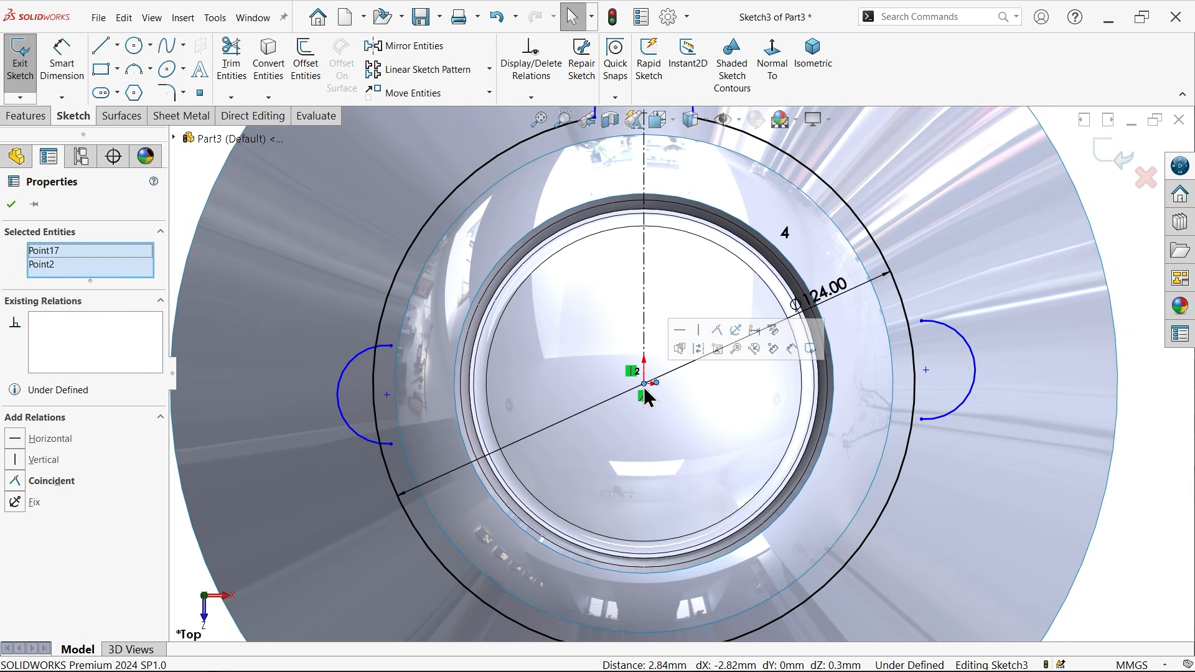
click(719, 327)
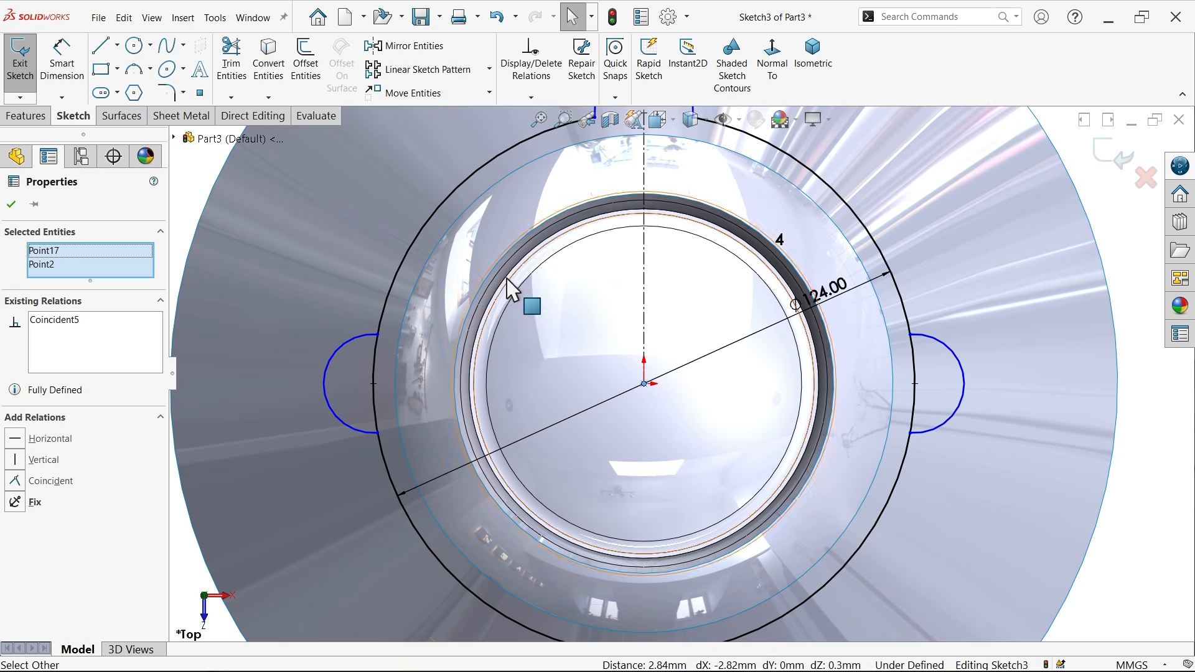
Trim away the segments of the 124 mm circle inside the two side lobes and the lower lobe.
scroll(534, 293, up, 2)
scroll(490, 229, down, 4)
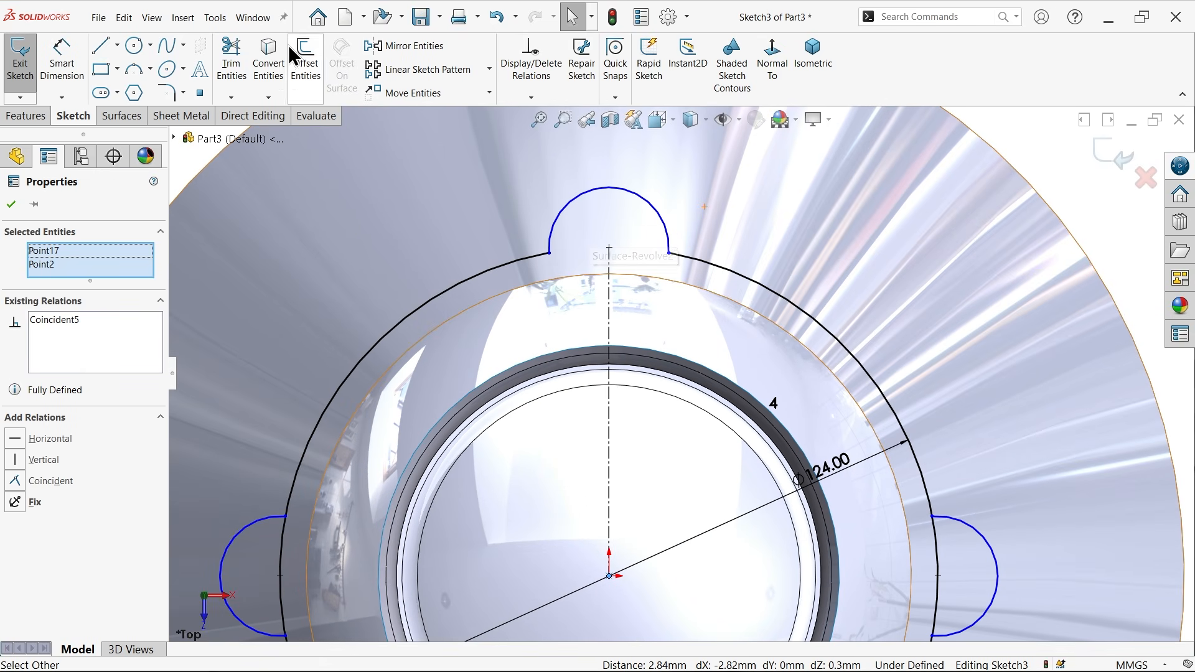
click(231, 63)
scroll(561, 343, up, 2)
scroll(667, 502, up, 1)
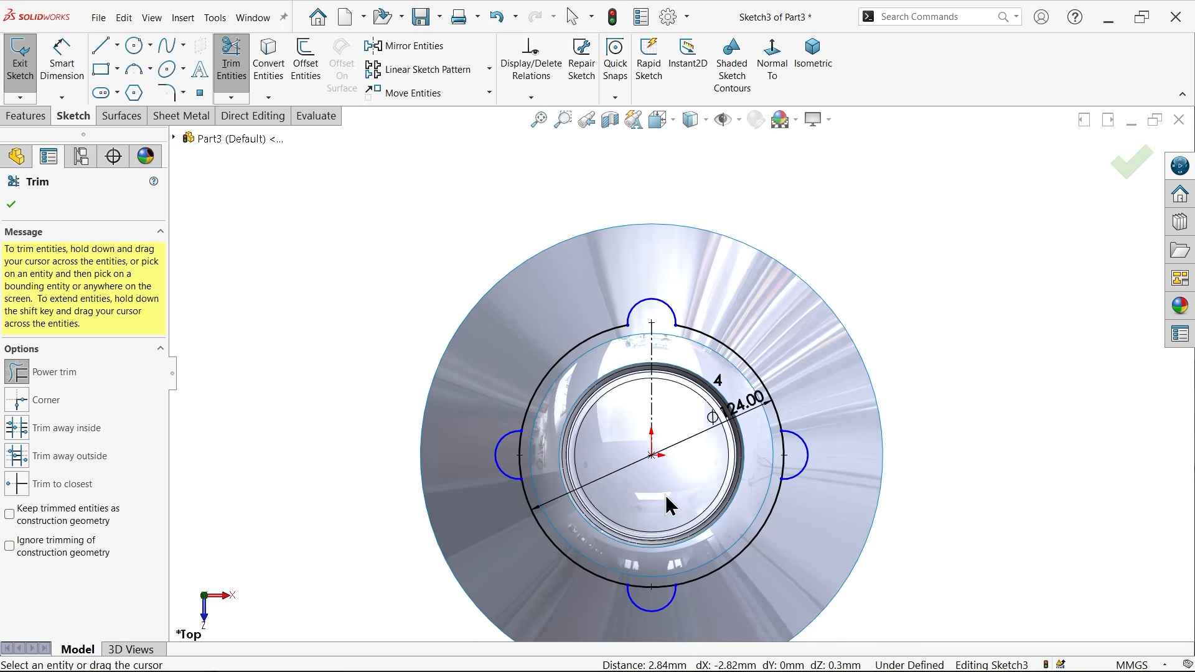
scroll(427, 405, down, 3)
drag(371, 381, 446, 392)
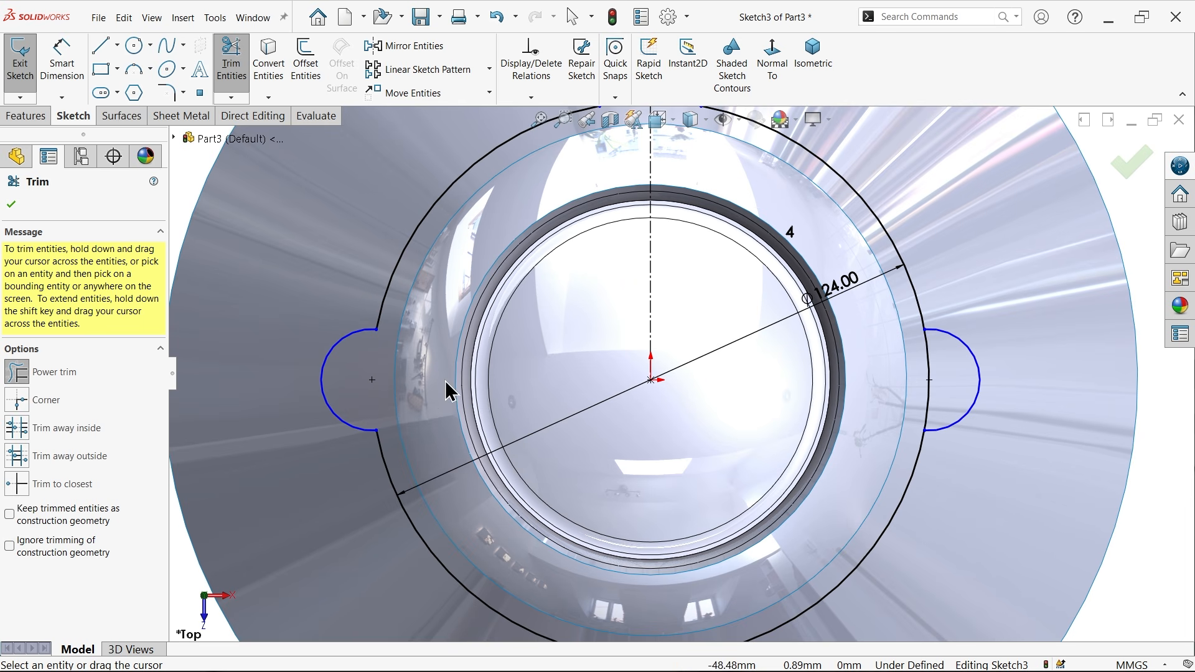
drag(927, 407, 843, 405)
scroll(621, 453, up, 2)
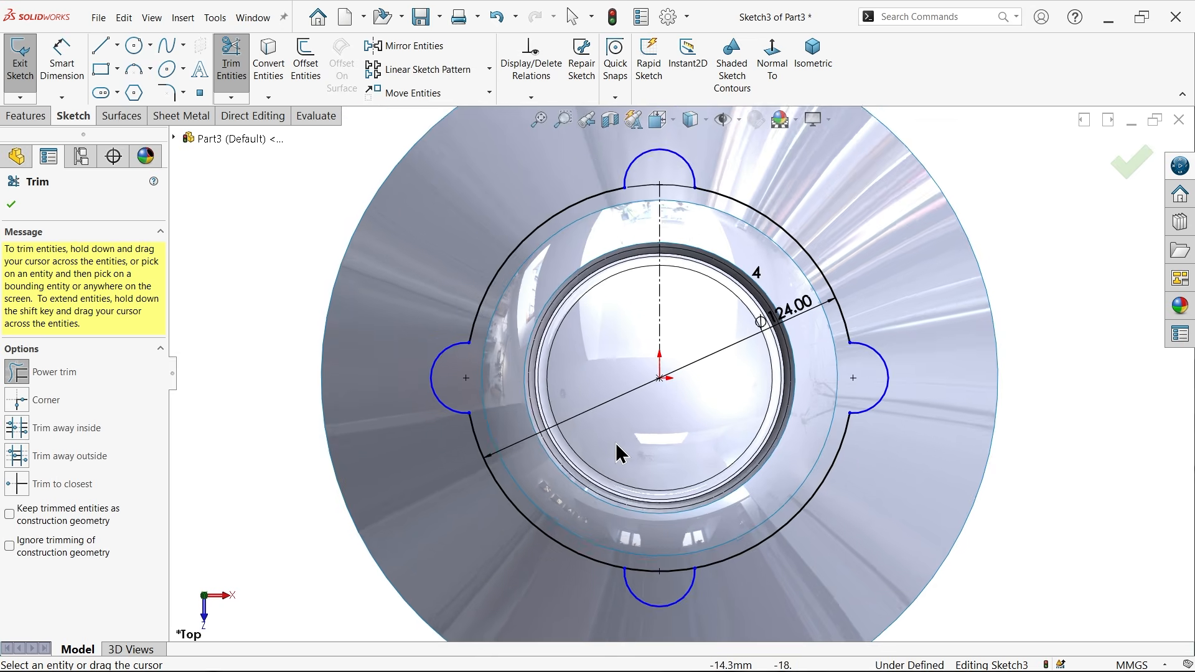
scroll(672, 554, down, 1)
drag(681, 570, 667, 534)
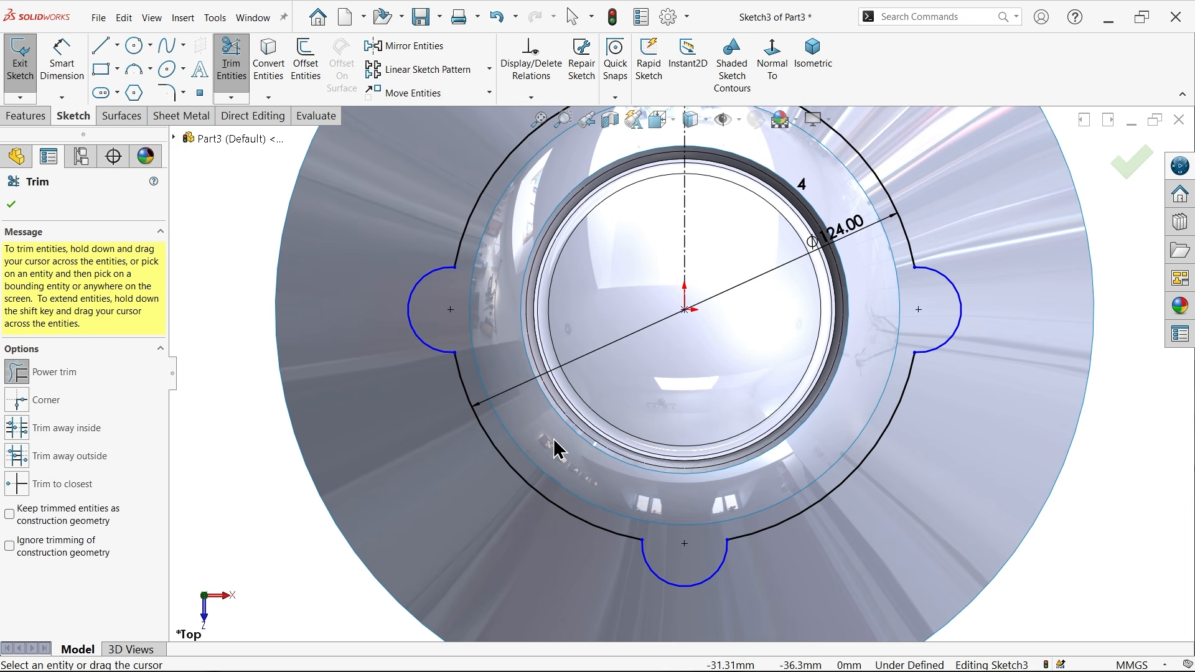
click(12, 205)
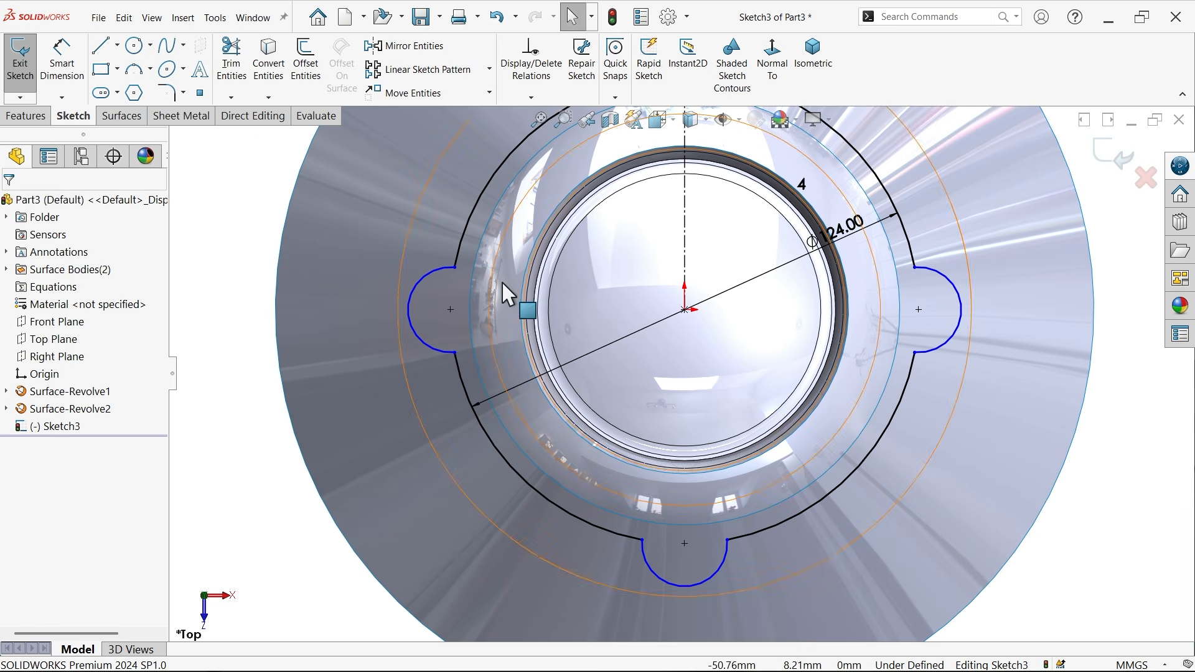
Fillet the left junction between the upper lobe and the 124 mm circle with a 2 mm radius.
scroll(707, 266, up, 3)
scroll(738, 206, down, 4)
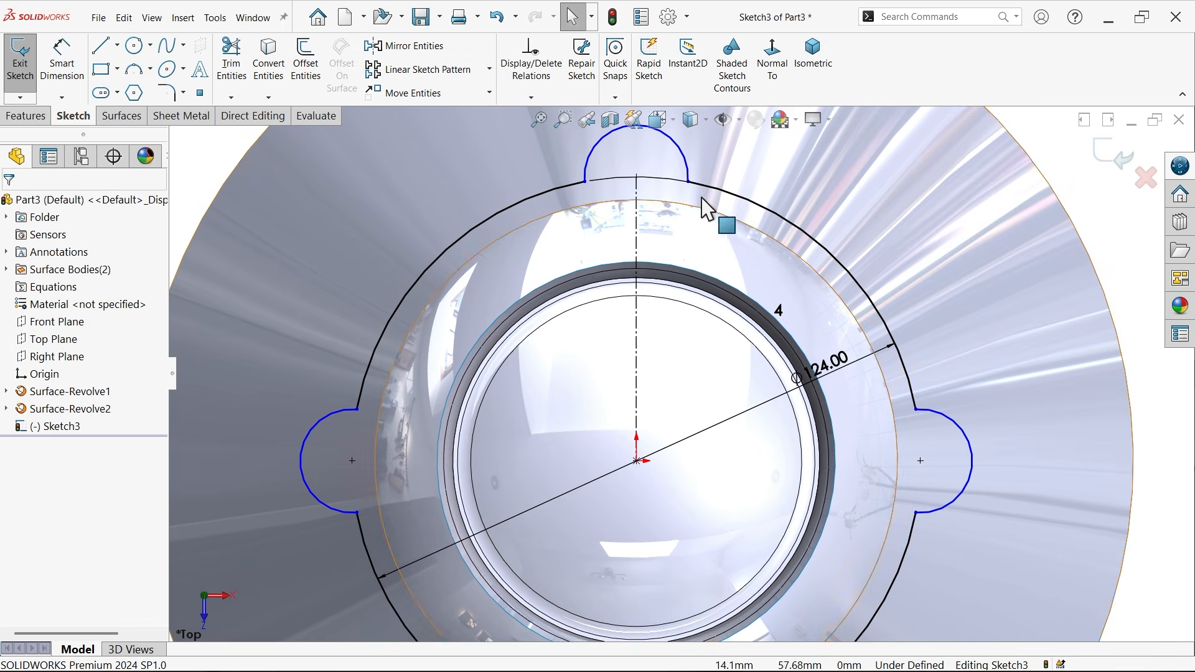
scroll(716, 195, down, 2)
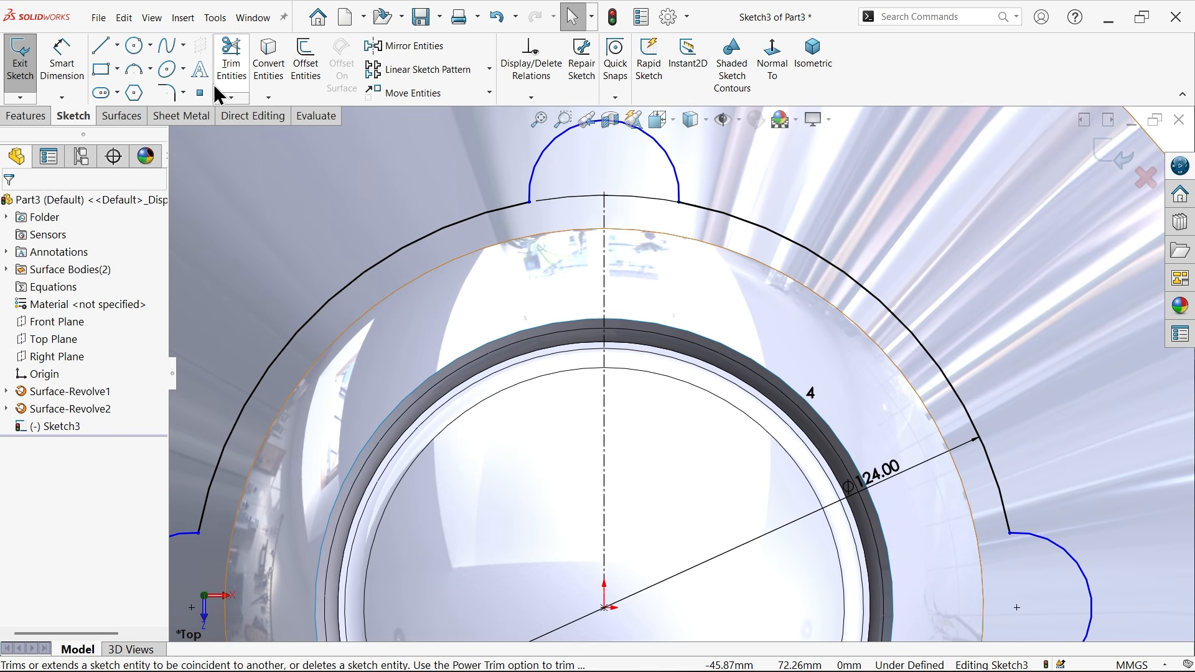
click(174, 98)
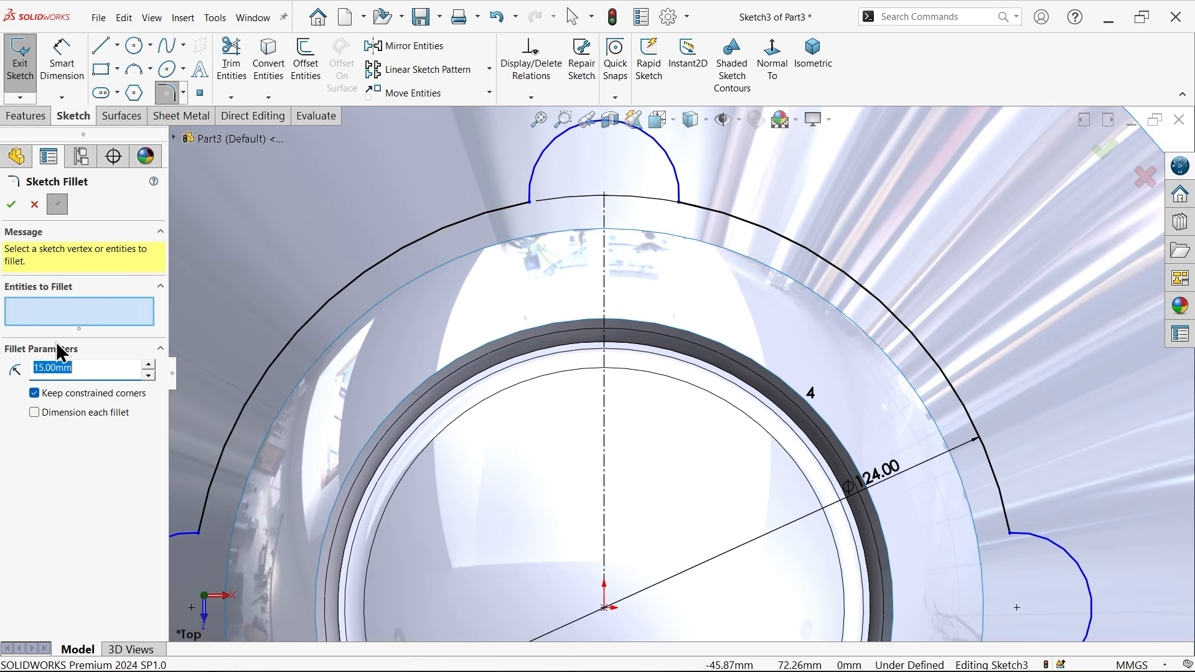
text(2)
click(530, 203)
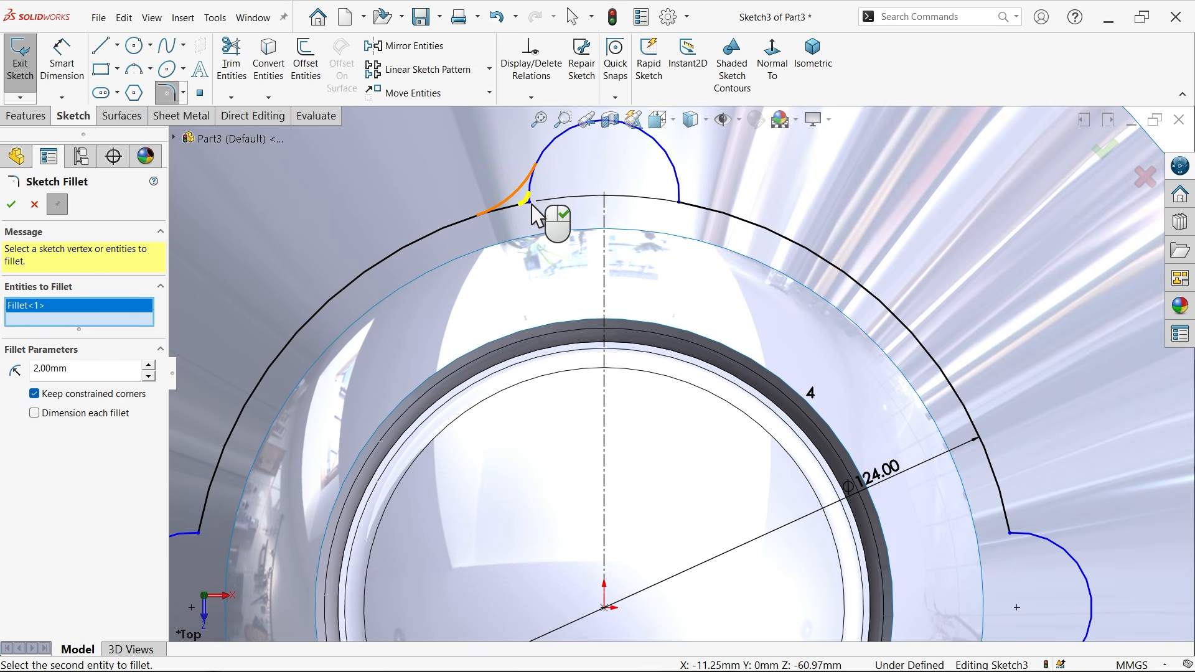
click(679, 203)
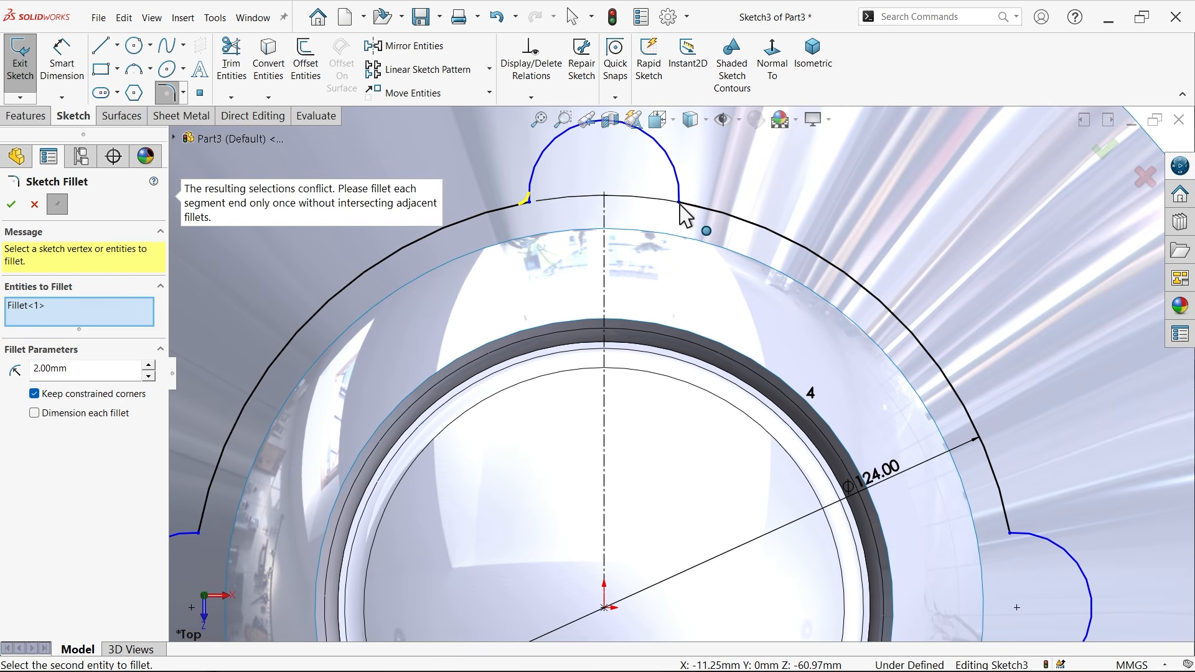
click(679, 201)
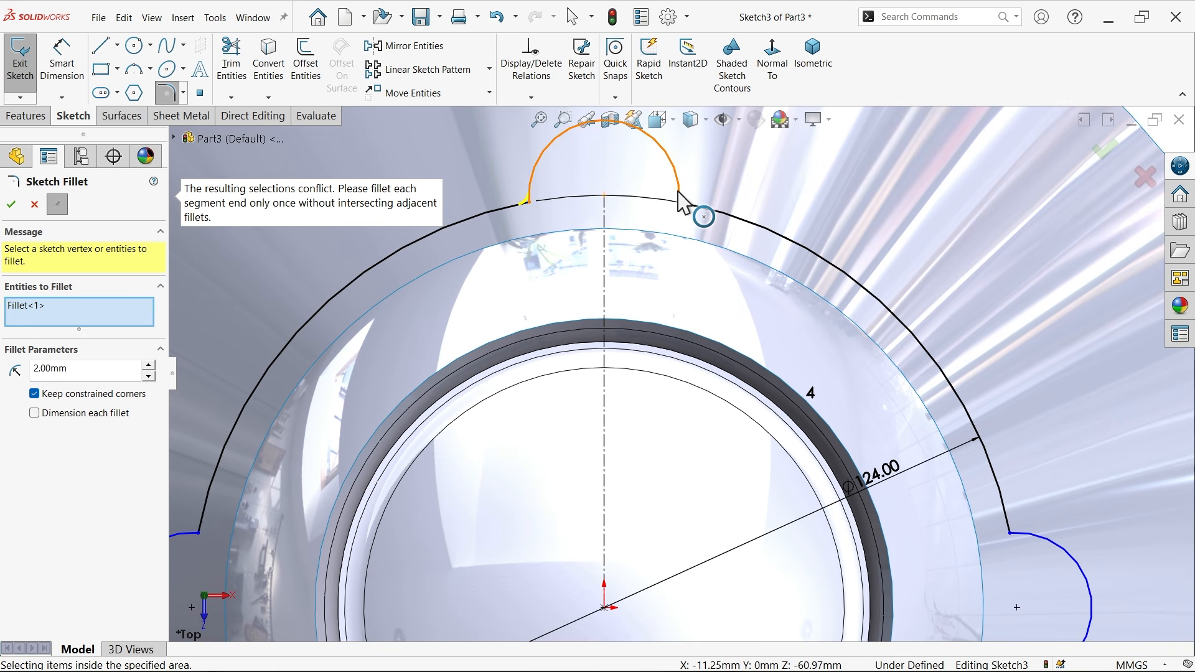
click(691, 204)
click(693, 211)
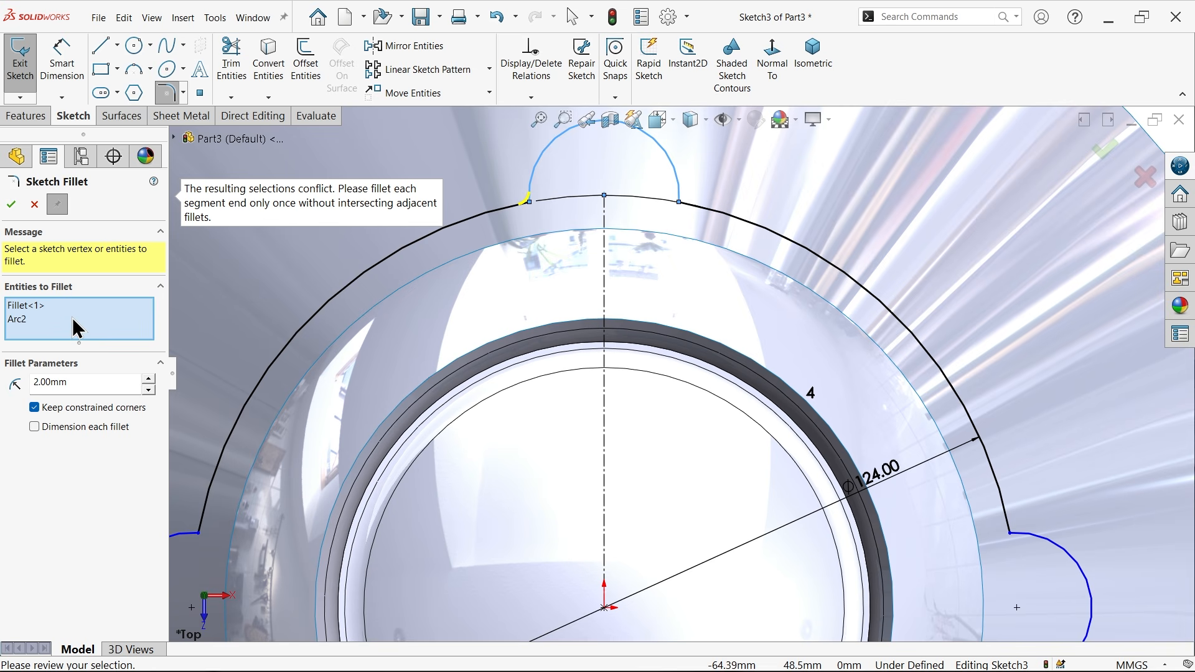
click(12, 205)
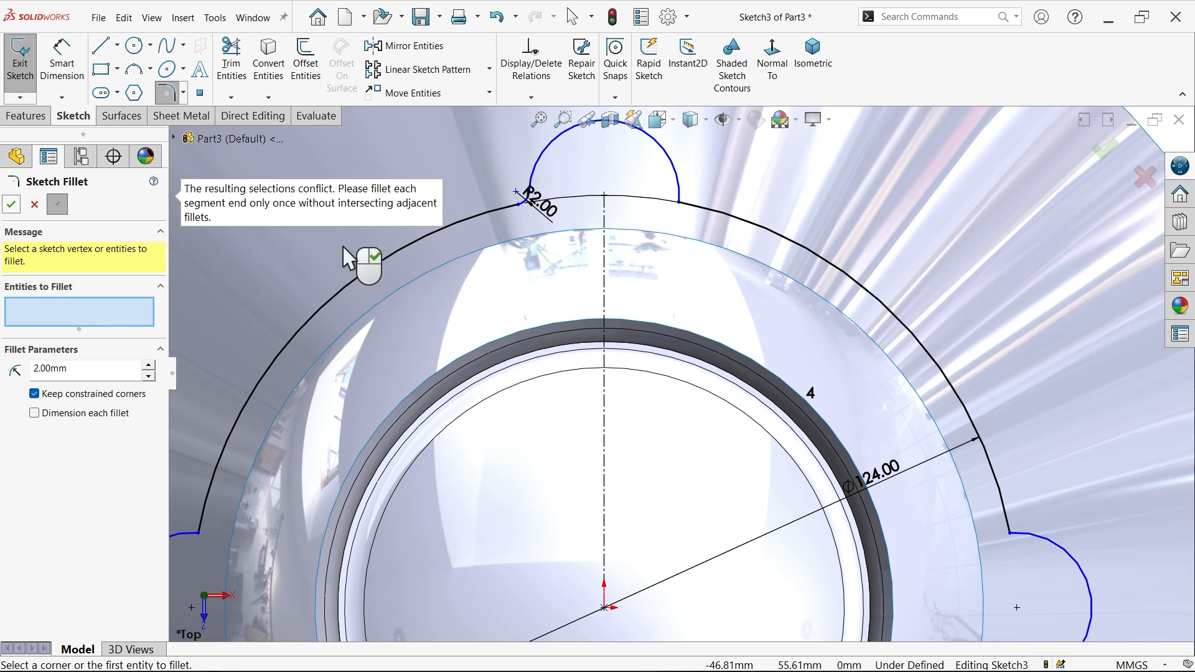
Add 2 mm fillets at the upper lobe's right junction, both junctions of each side lobe, and the lower lobe's left junction.
click(682, 200)
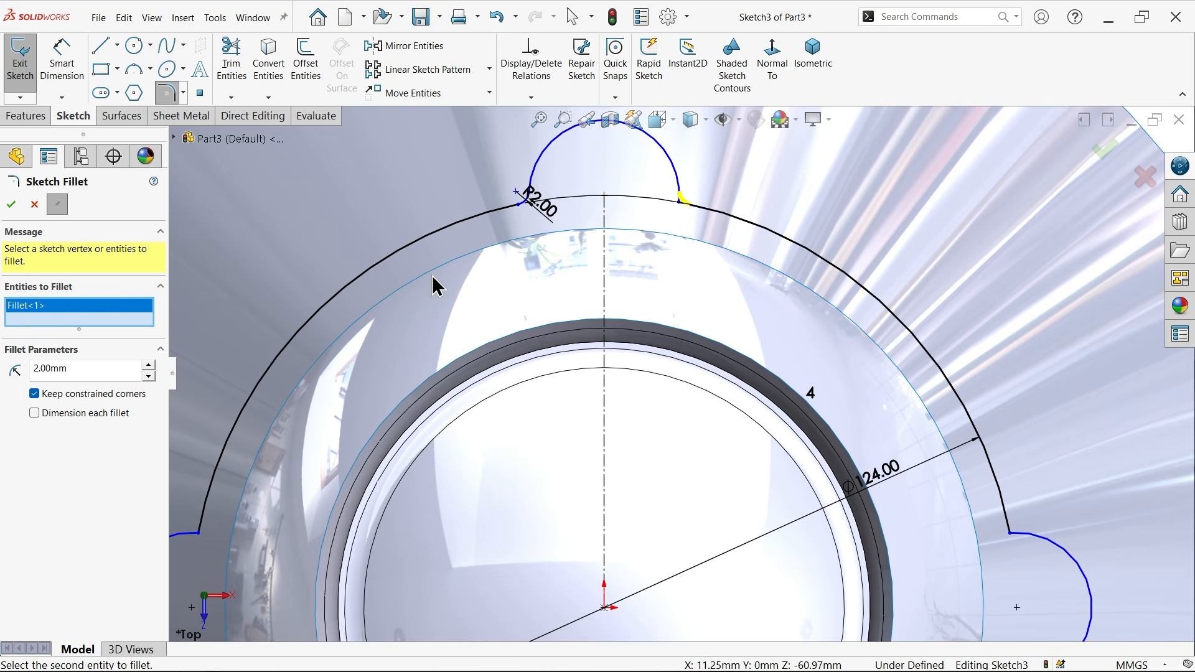
scroll(832, 413, up, 3)
scroll(838, 493, down, 5)
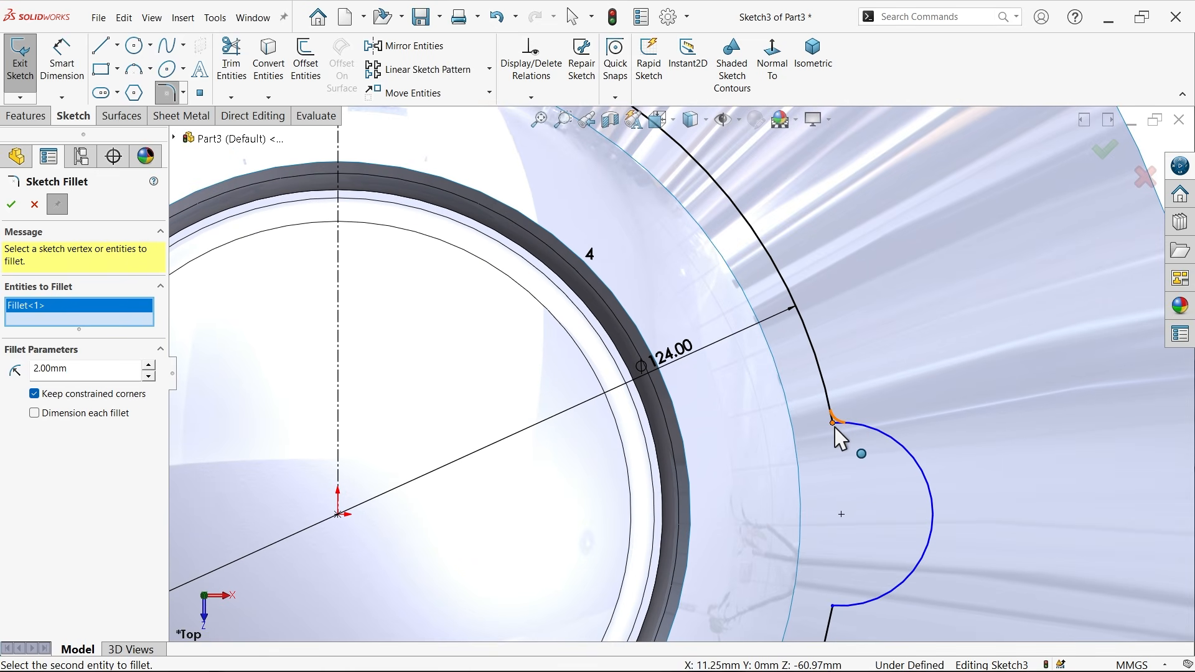
click(833, 423)
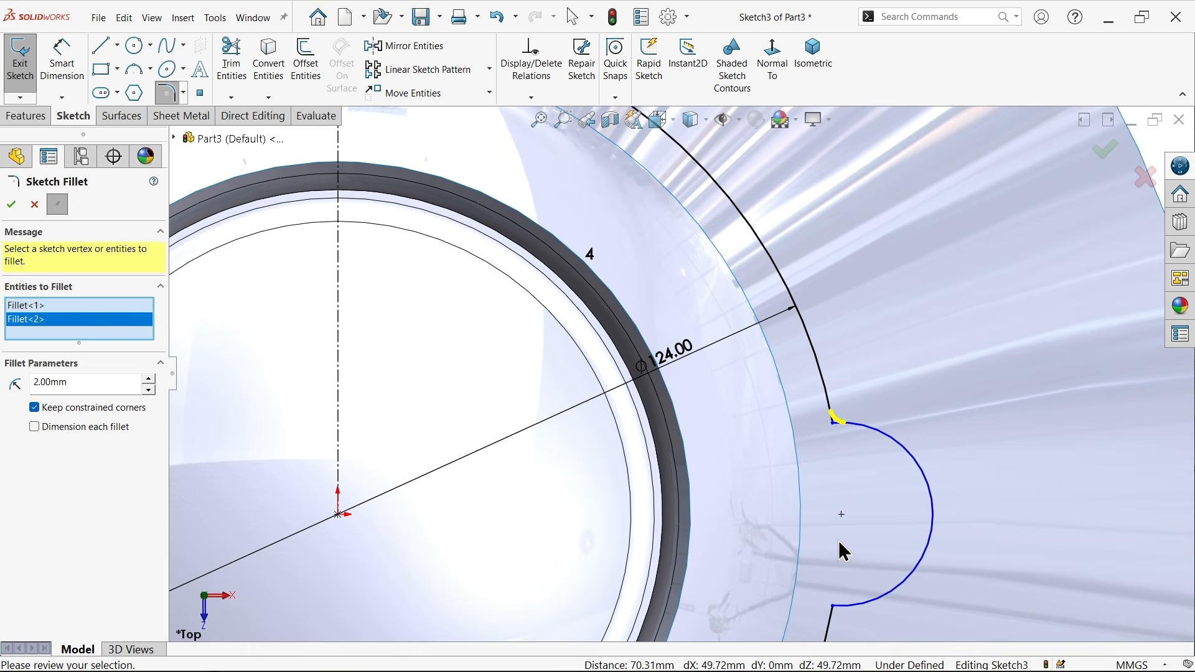
click(835, 608)
scroll(411, 423, up, 3)
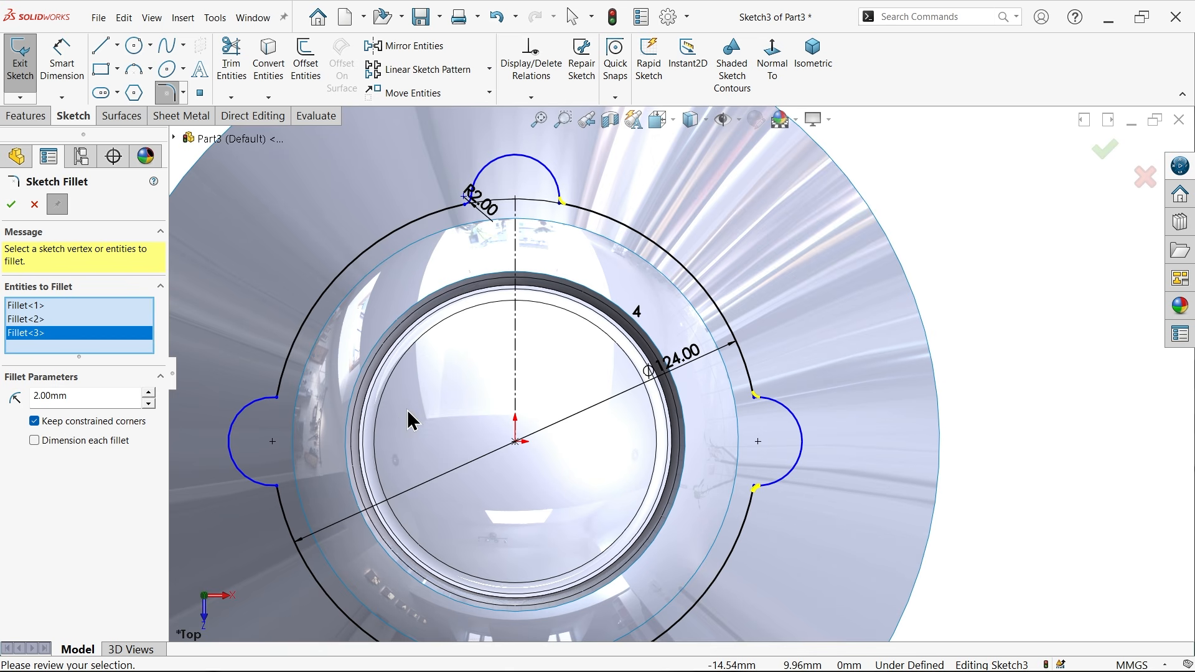
click(278, 399)
click(277, 487)
scroll(621, 479, up, 3)
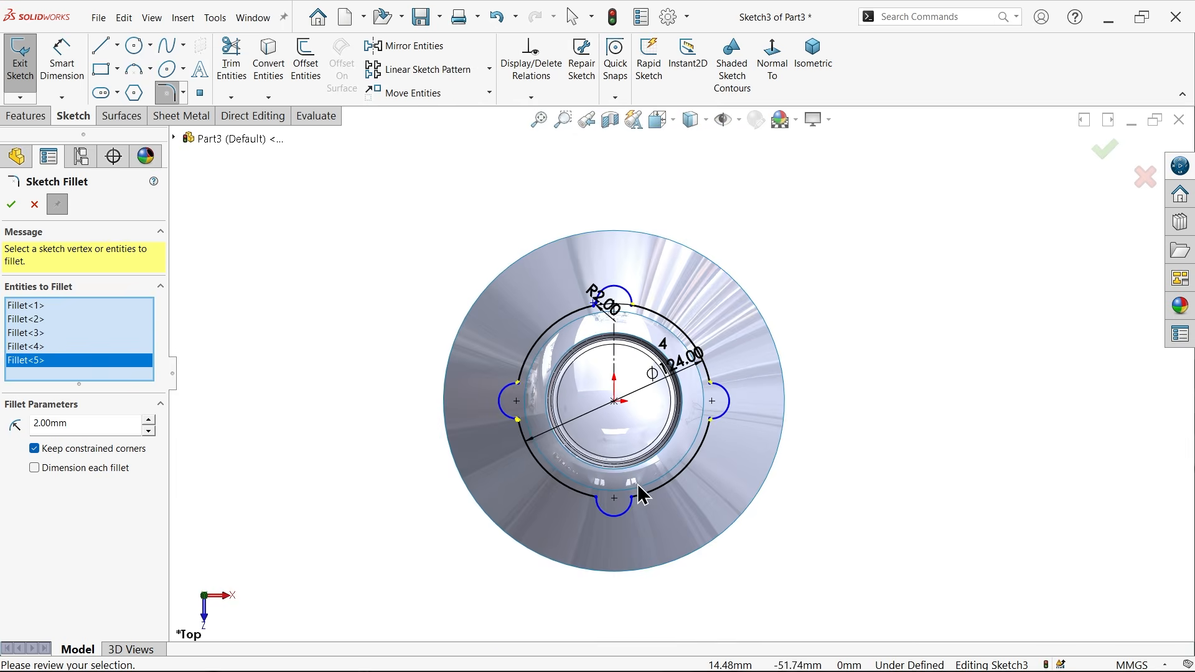
scroll(535, 480, down, 5)
click(514, 462)
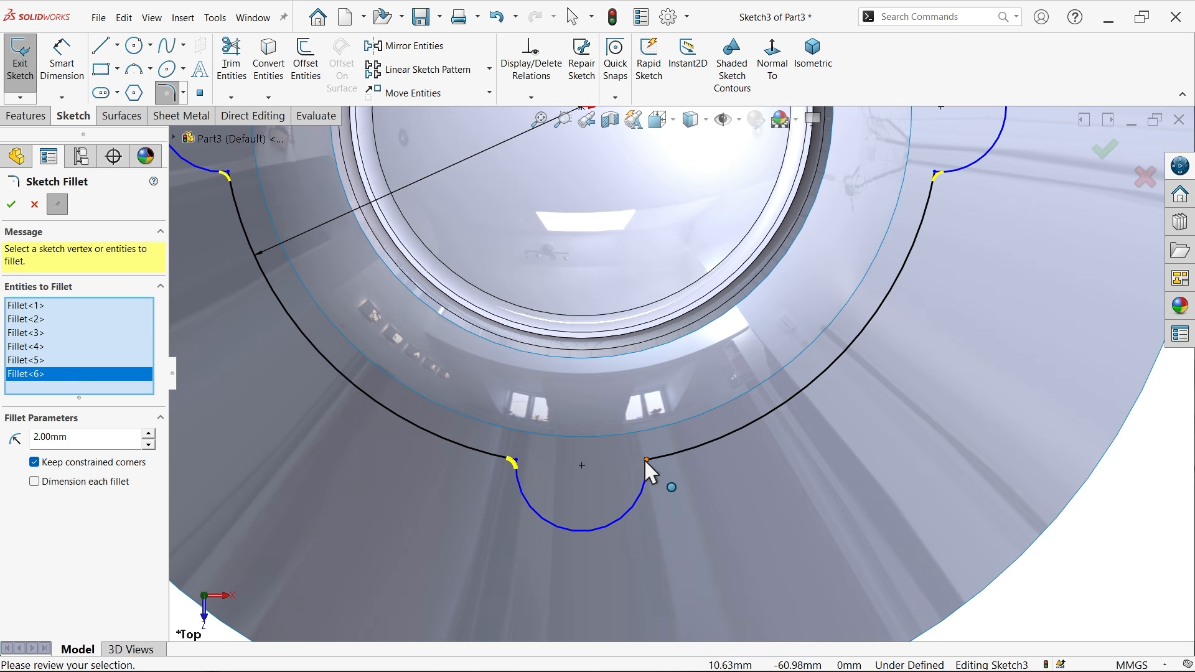
click(646, 461)
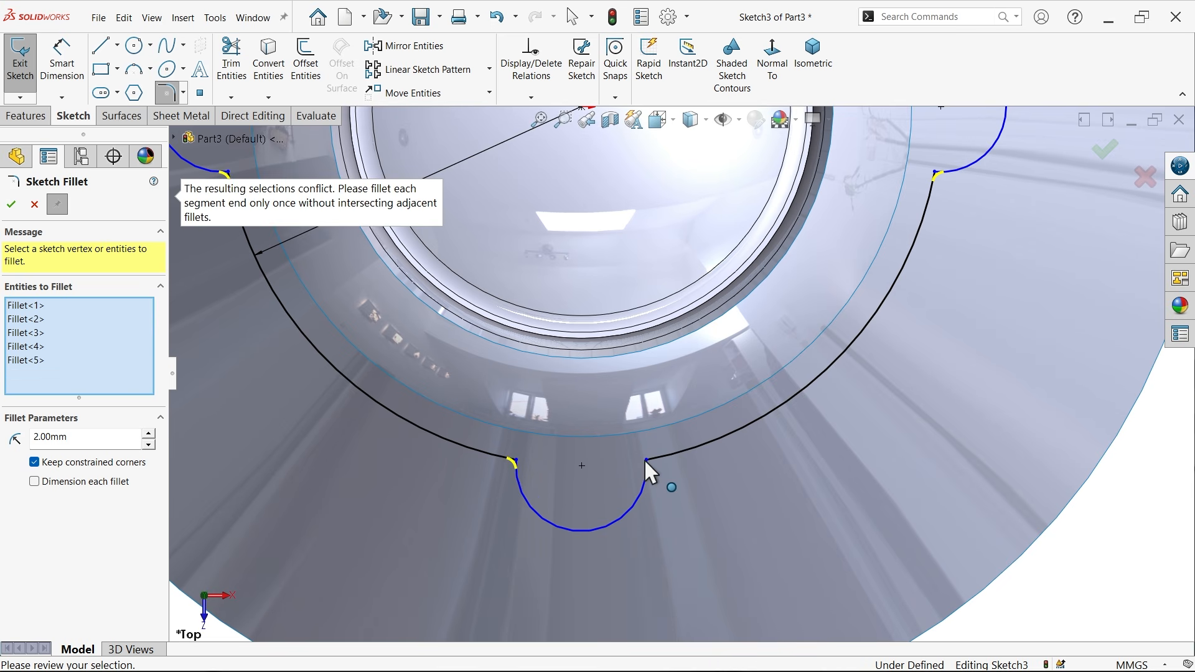
click(7, 207)
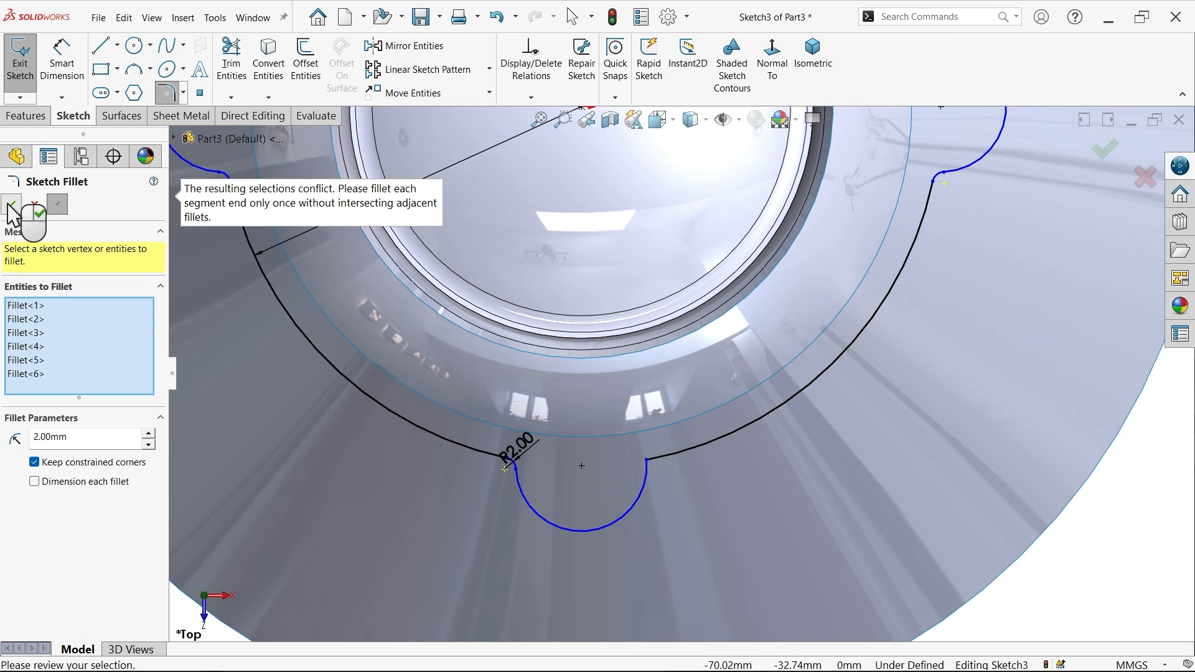
Fillet the lower lobe's right junction with the 124 mm circle at 2 mm and finish the Sketch Fillet command.
click(648, 459)
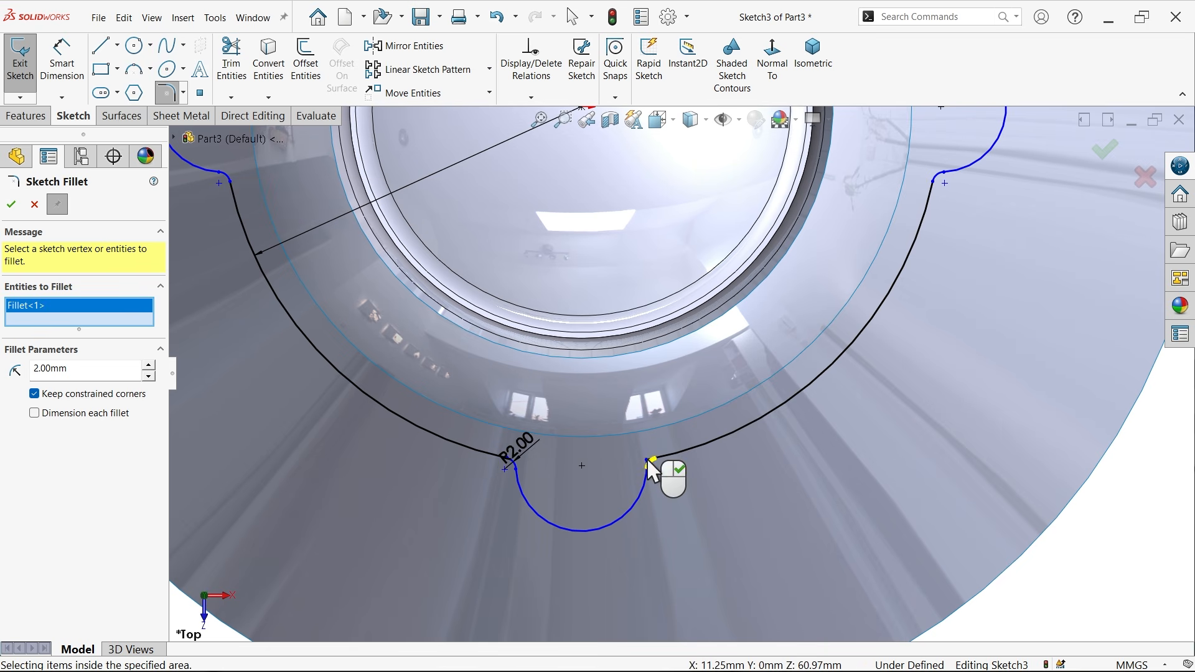
click(15, 208)
scroll(554, 319, up, 7)
scroll(594, 178, down, 3)
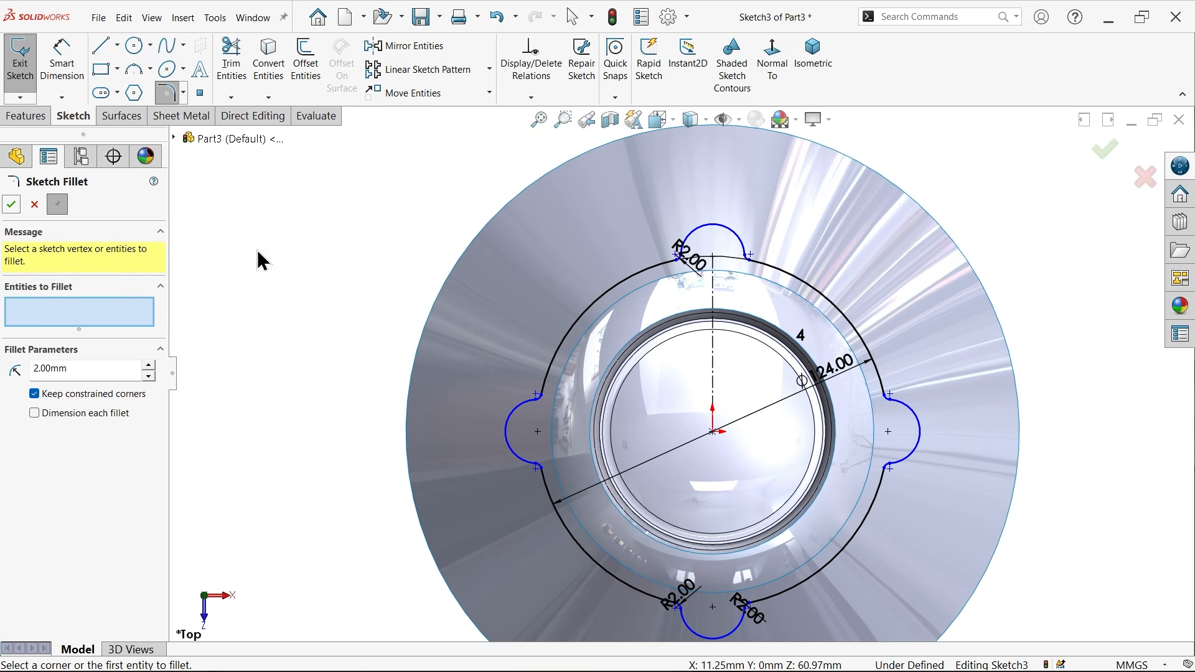
click(11, 206)
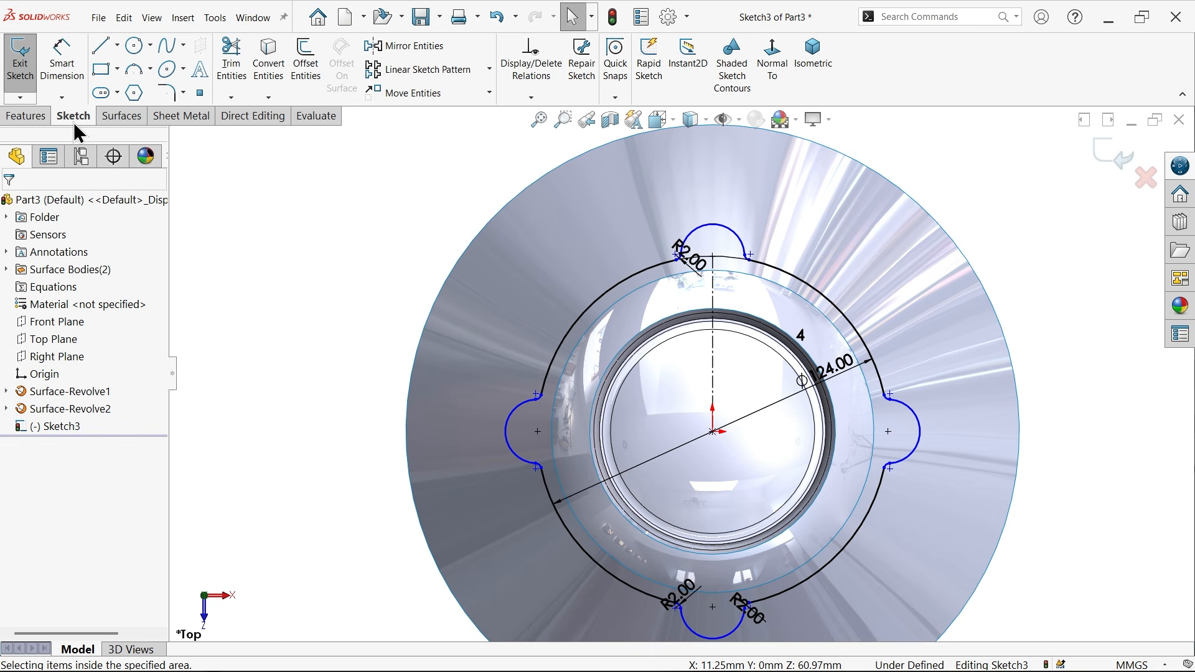
Dimension the upper lobe's width between its two arc endpoints and set it to 22 mm.
click(62, 62)
scroll(767, 267, down, 6)
scroll(661, 278, down, 3)
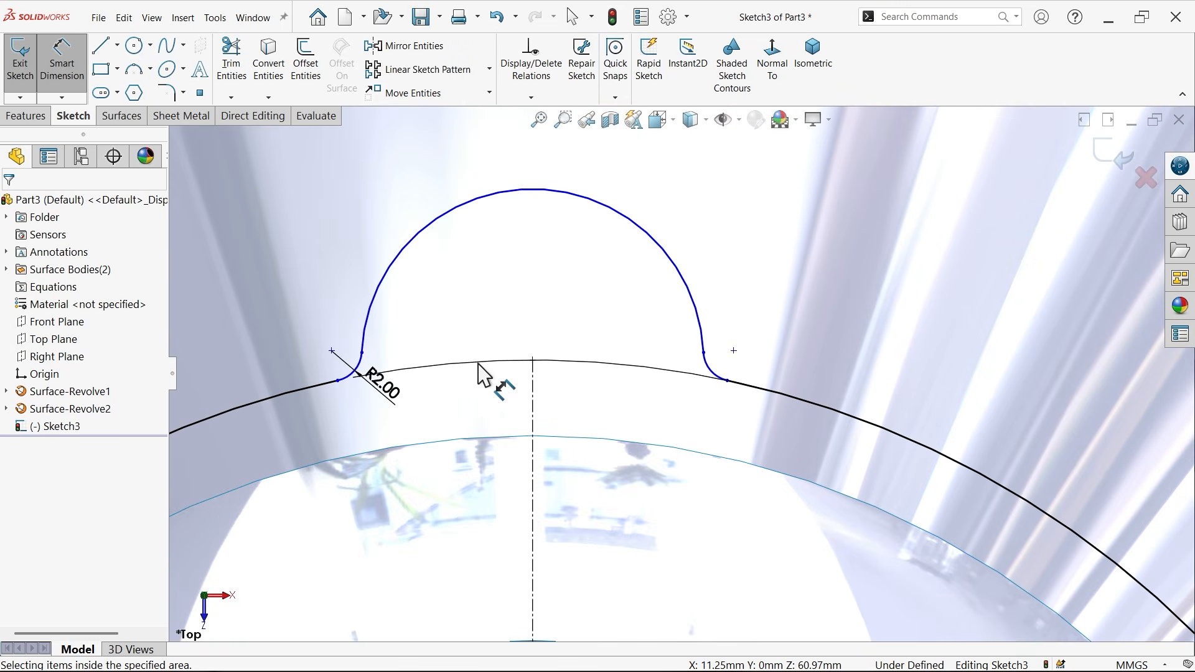
click(363, 354)
click(704, 354)
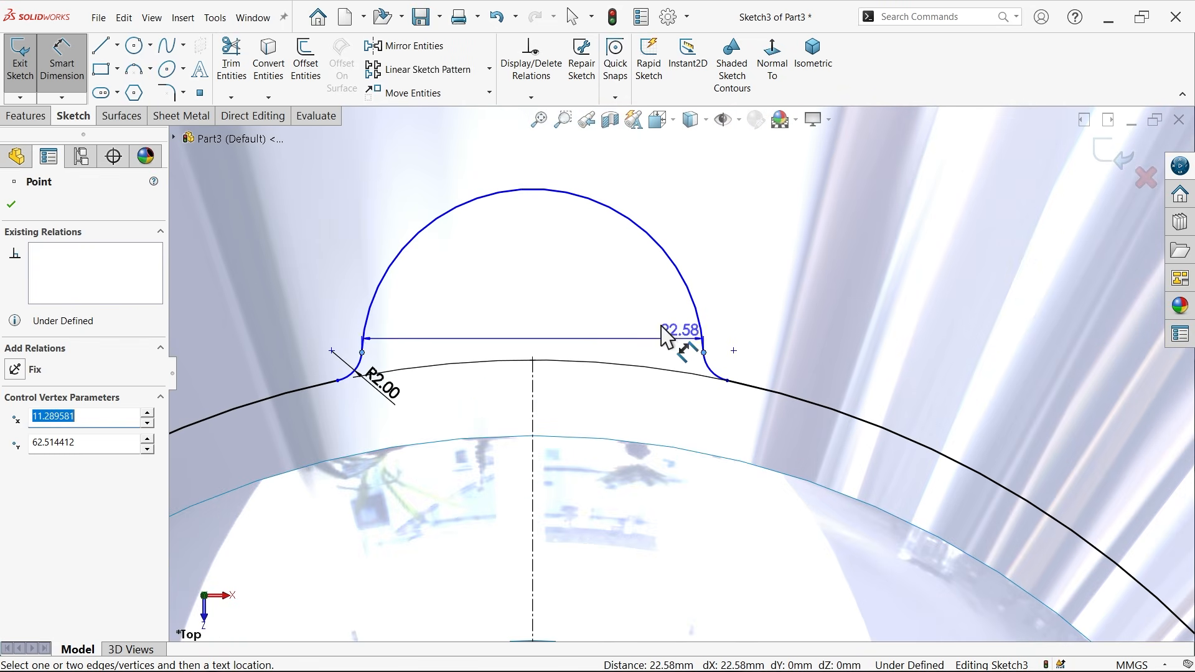
scroll(672, 336, up, 3)
click(585, 219)
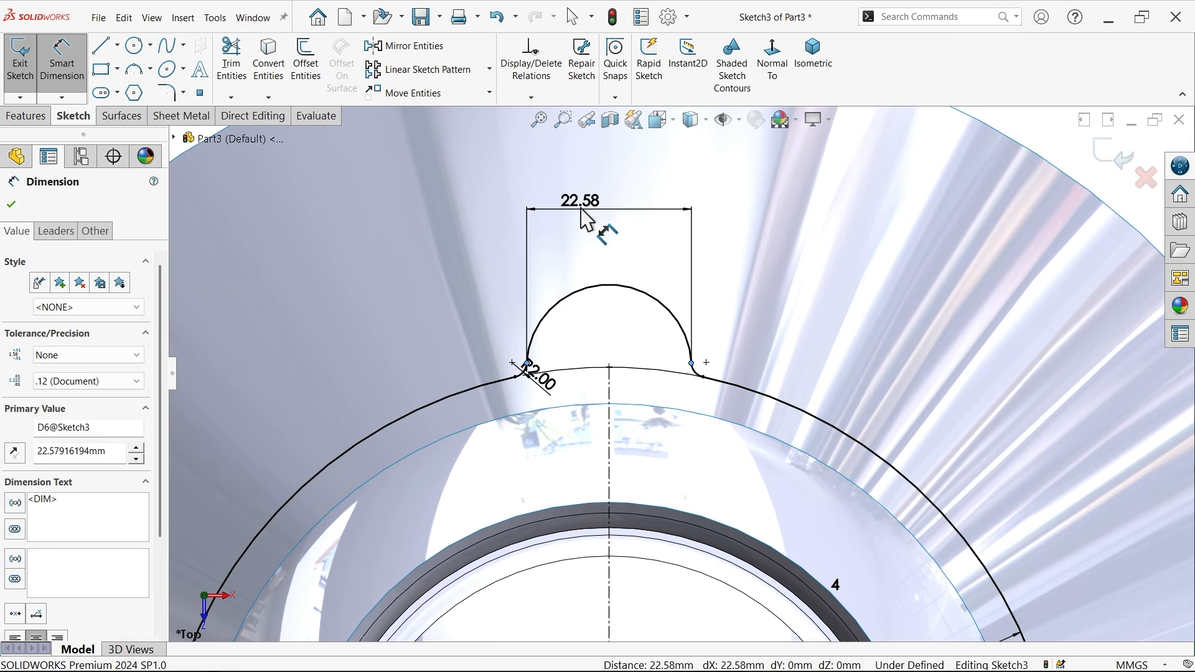
text(22)
click(485, 185)
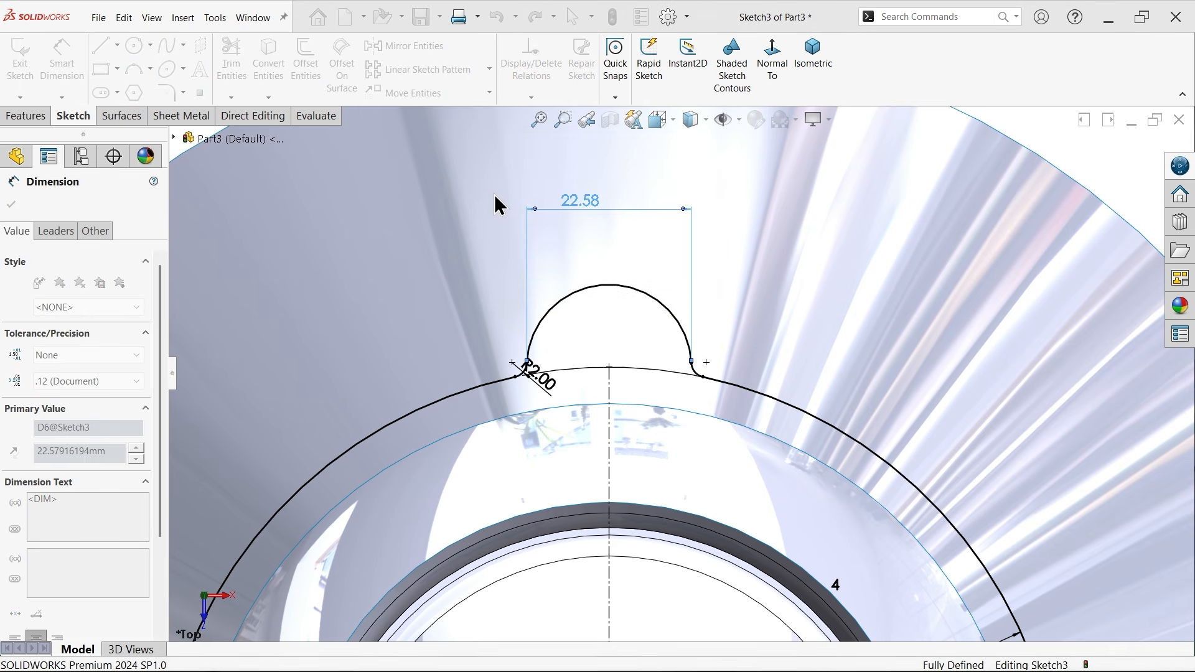
scroll(641, 286, up, 3)
scroll(683, 454, up, 2)
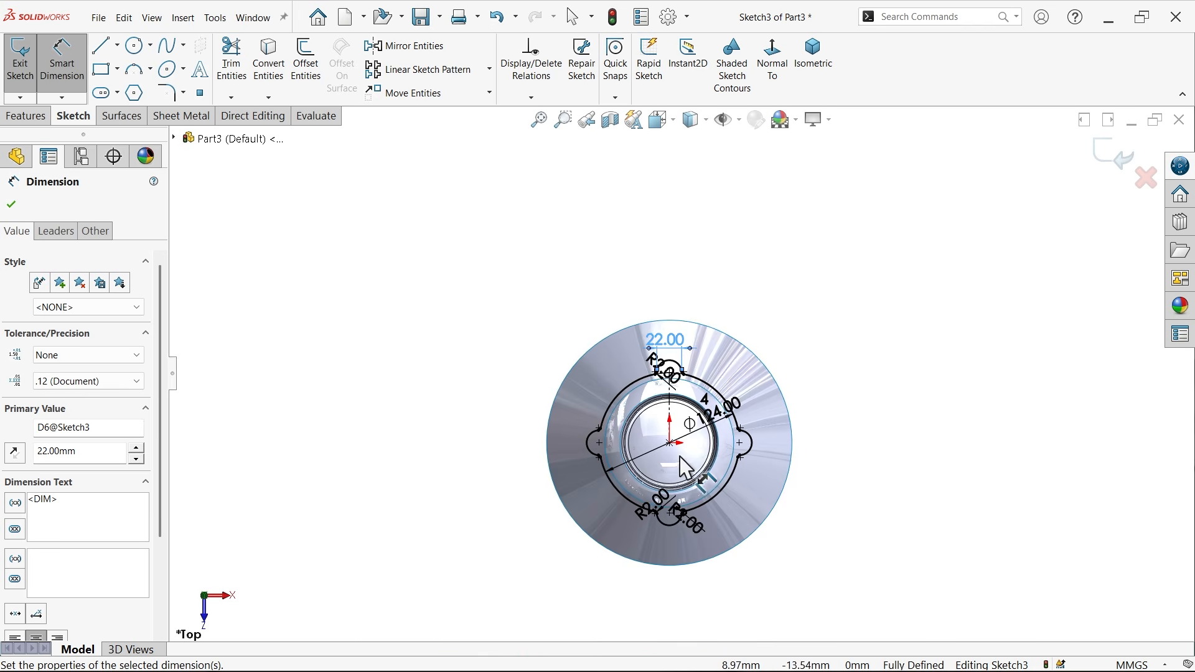
scroll(687, 459, down, 5)
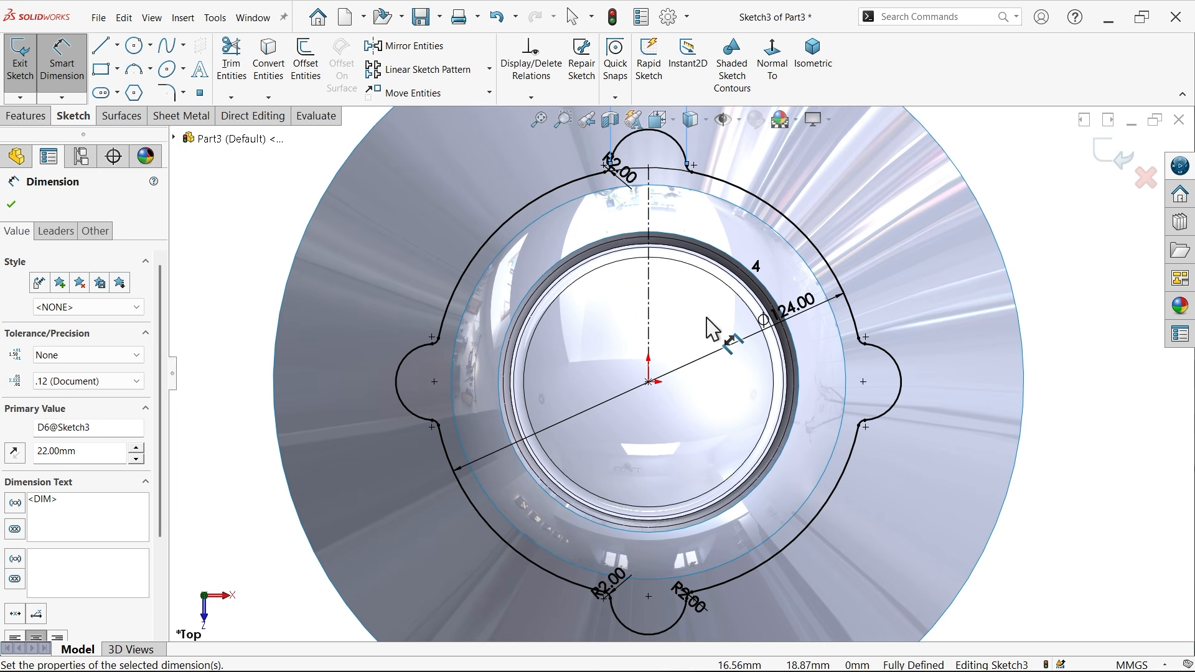
scroll(701, 315, up, 1)
scroll(613, 240, down, 5)
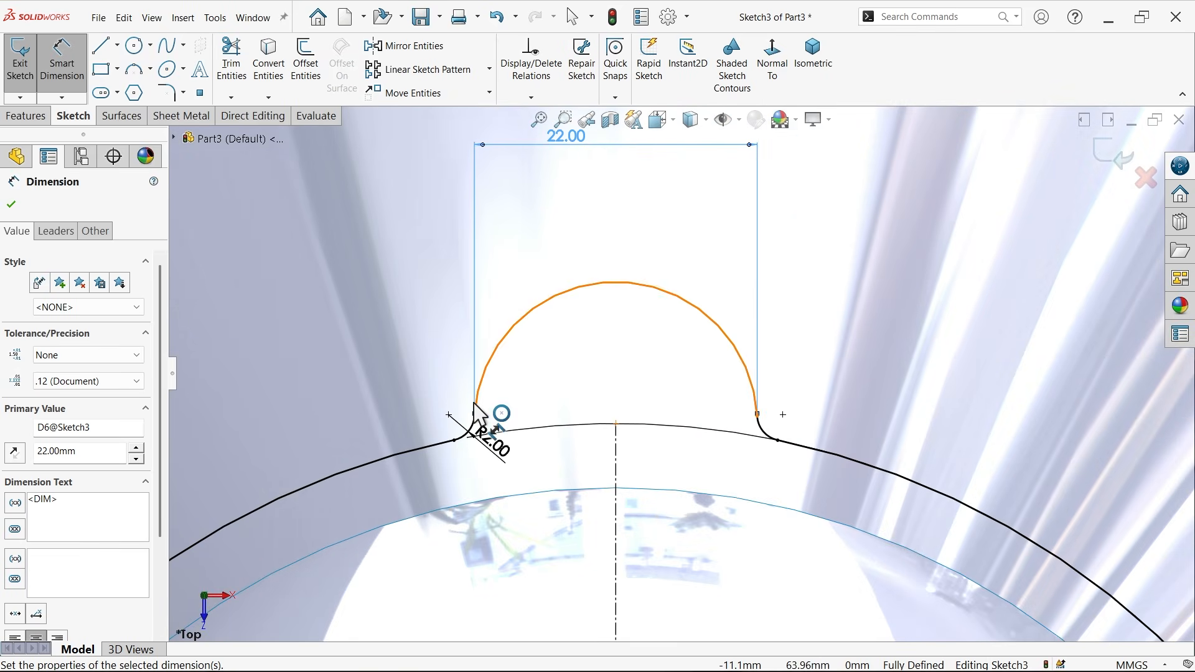
scroll(672, 391, up, 5)
scroll(636, 381, up, 2)
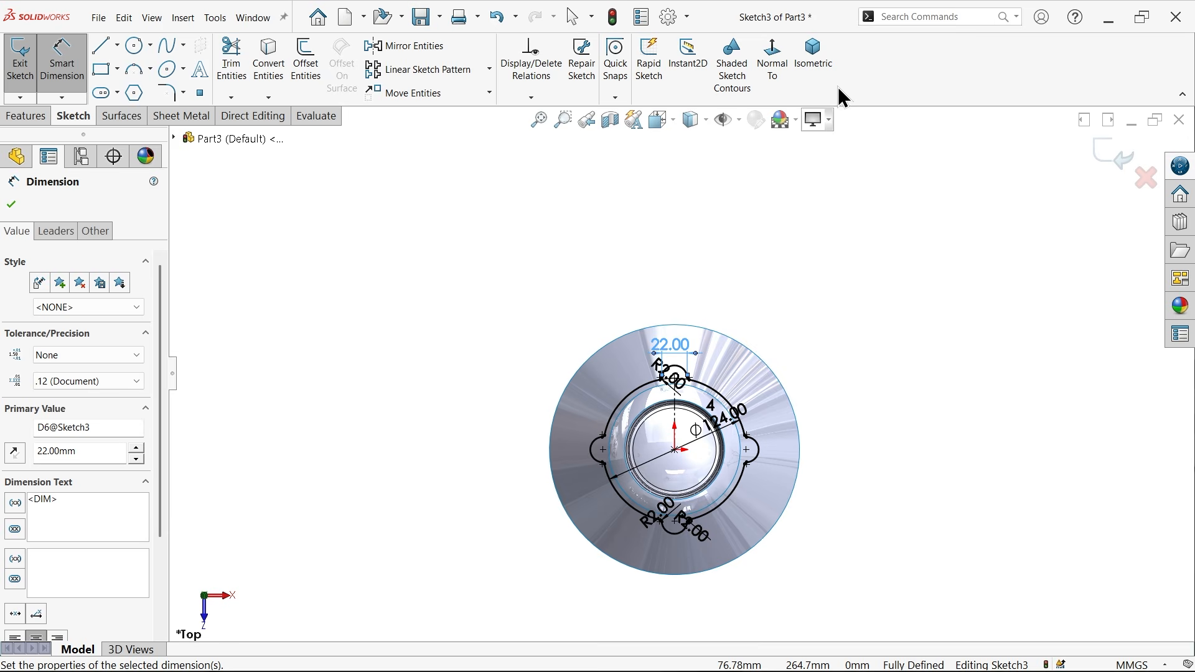
Show the model in isometric view and exit the four-lobed rim sketch.
click(816, 61)
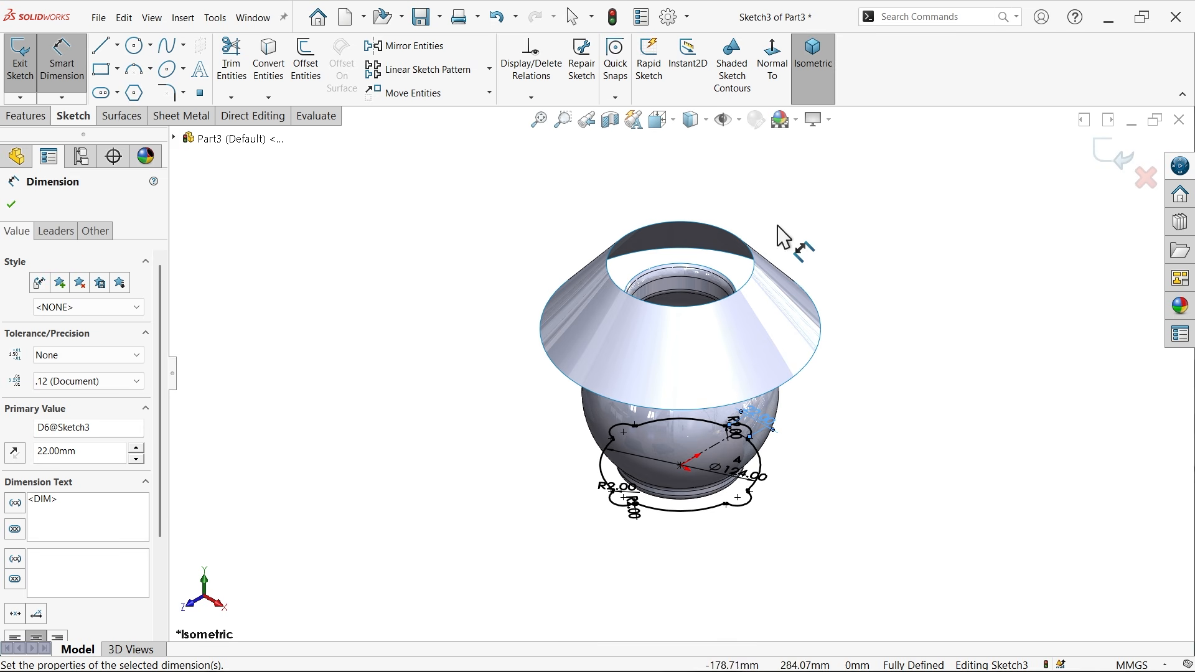
click(43, 116)
click(673, 95)
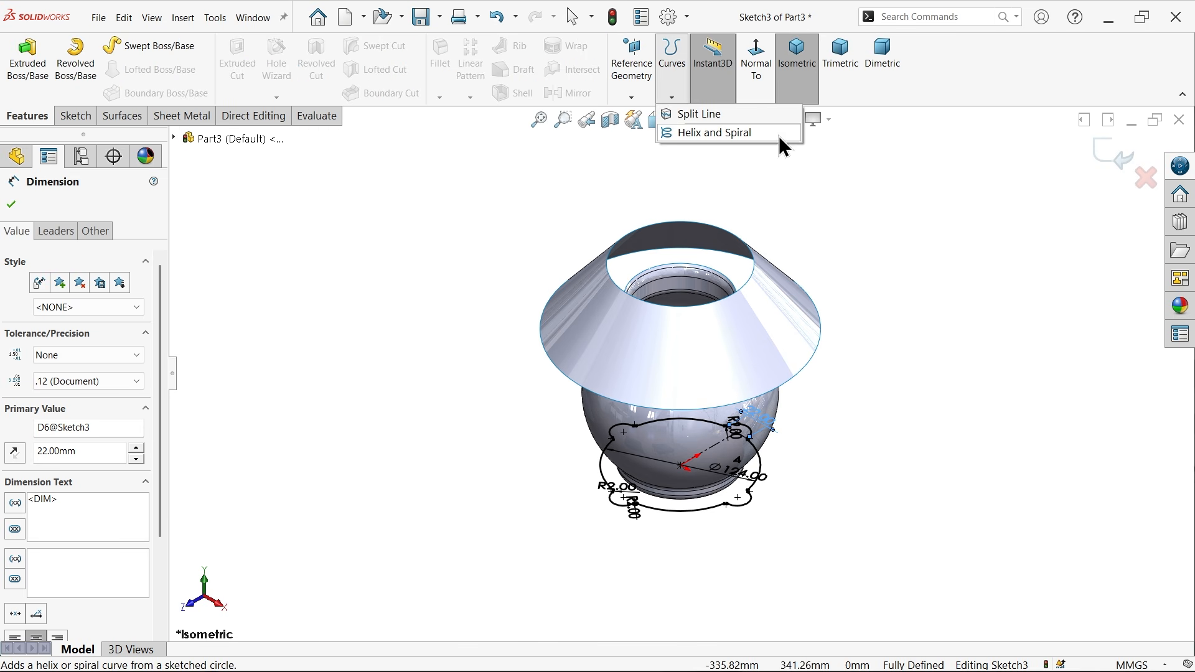
click(1121, 158)
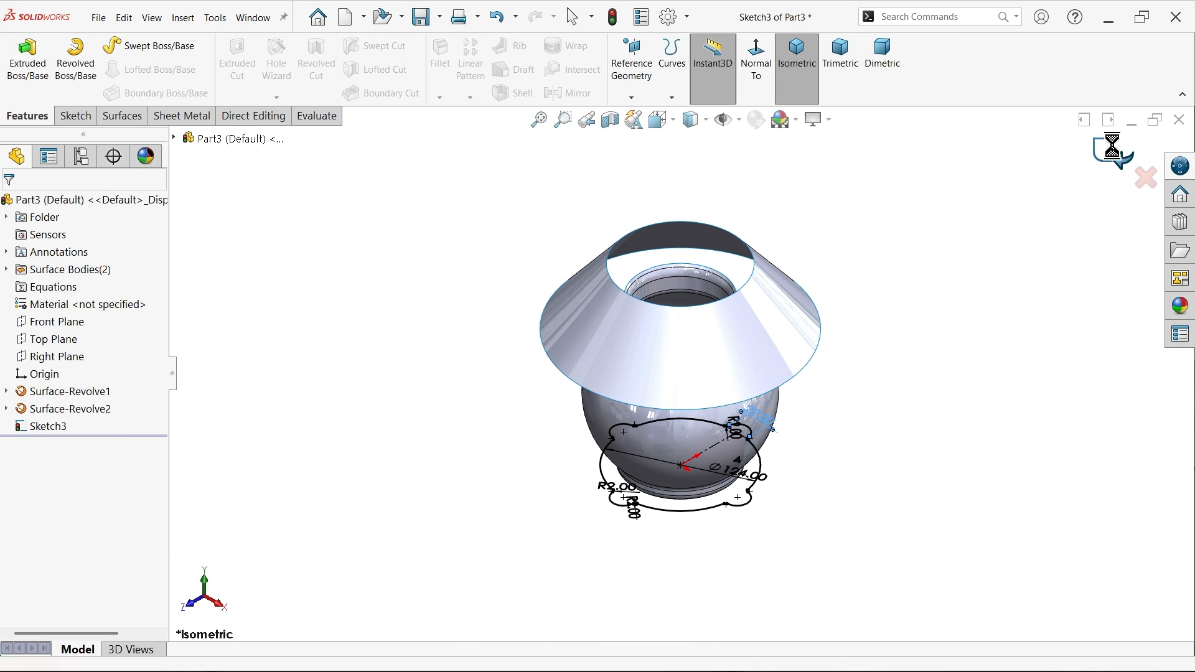
Project the four-lobed rim sketch onto the conical surface with a Projected Curve of the Sketch on faces type.
click(675, 101)
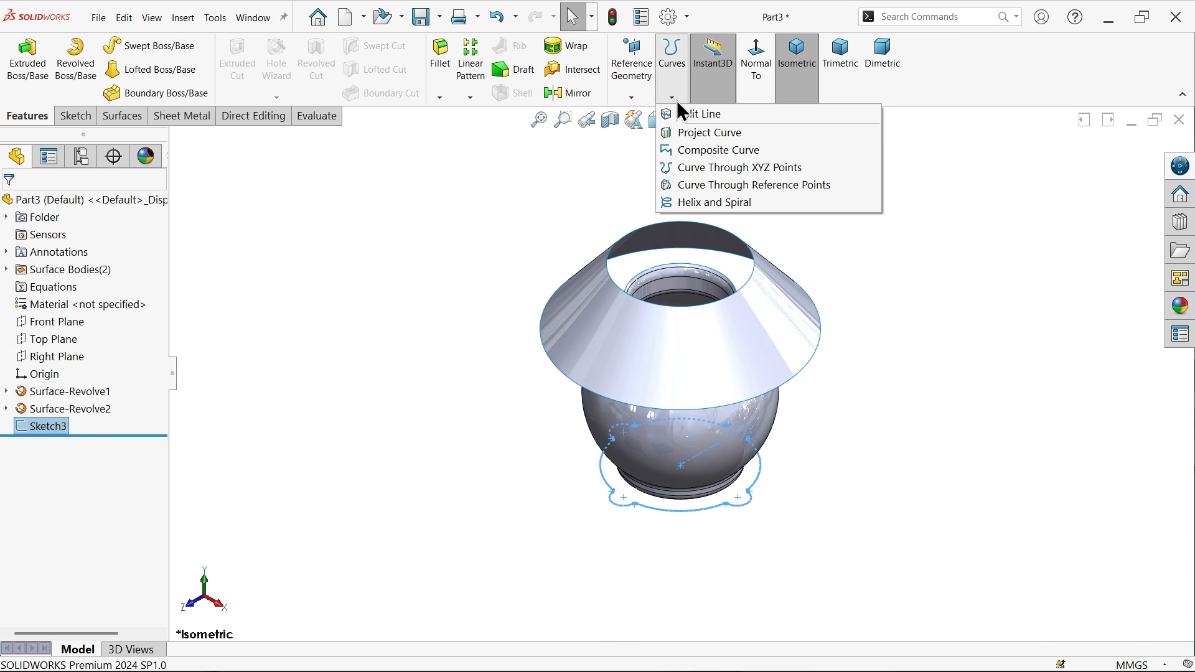
click(708, 137)
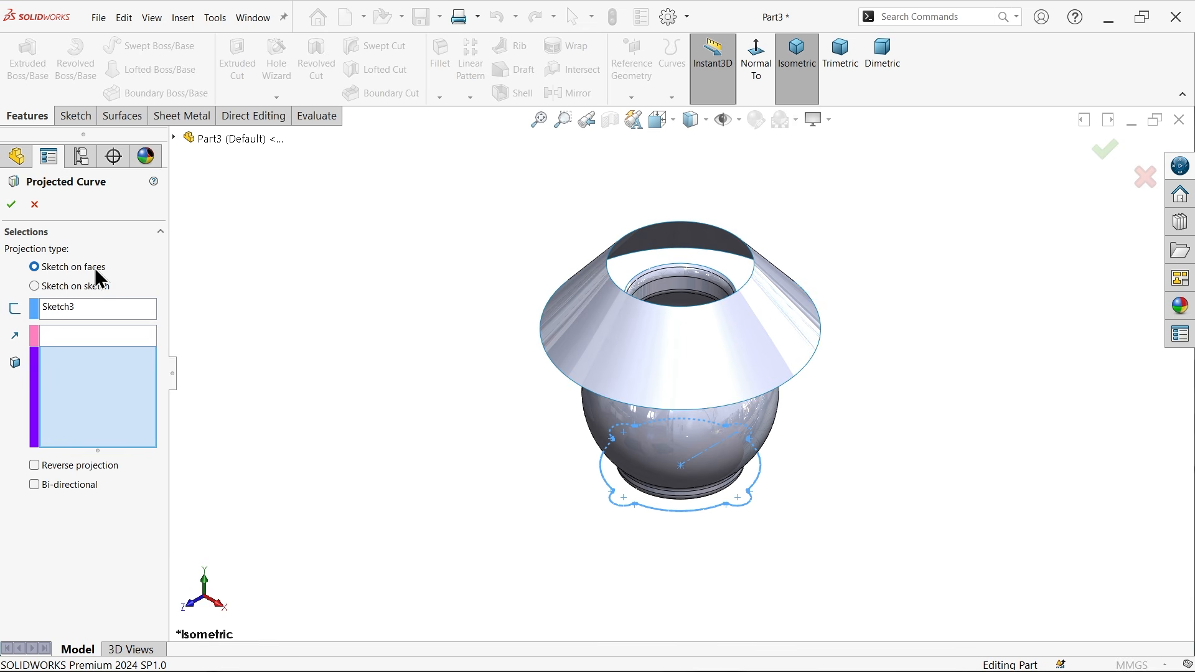
click(61, 309)
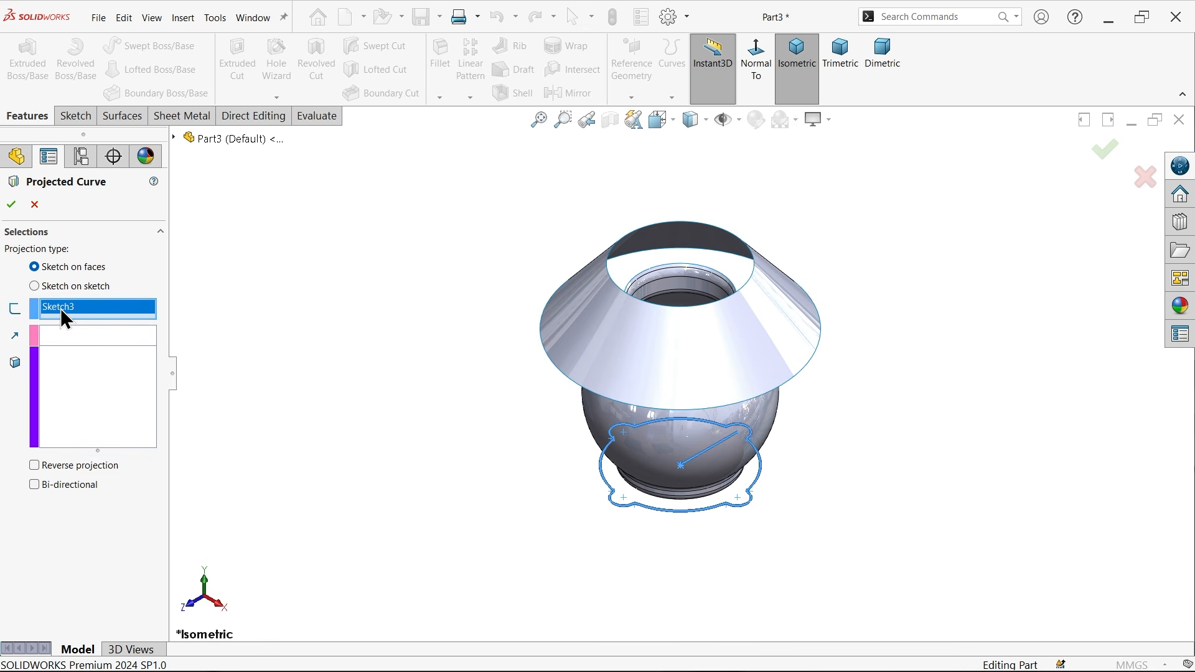
click(96, 415)
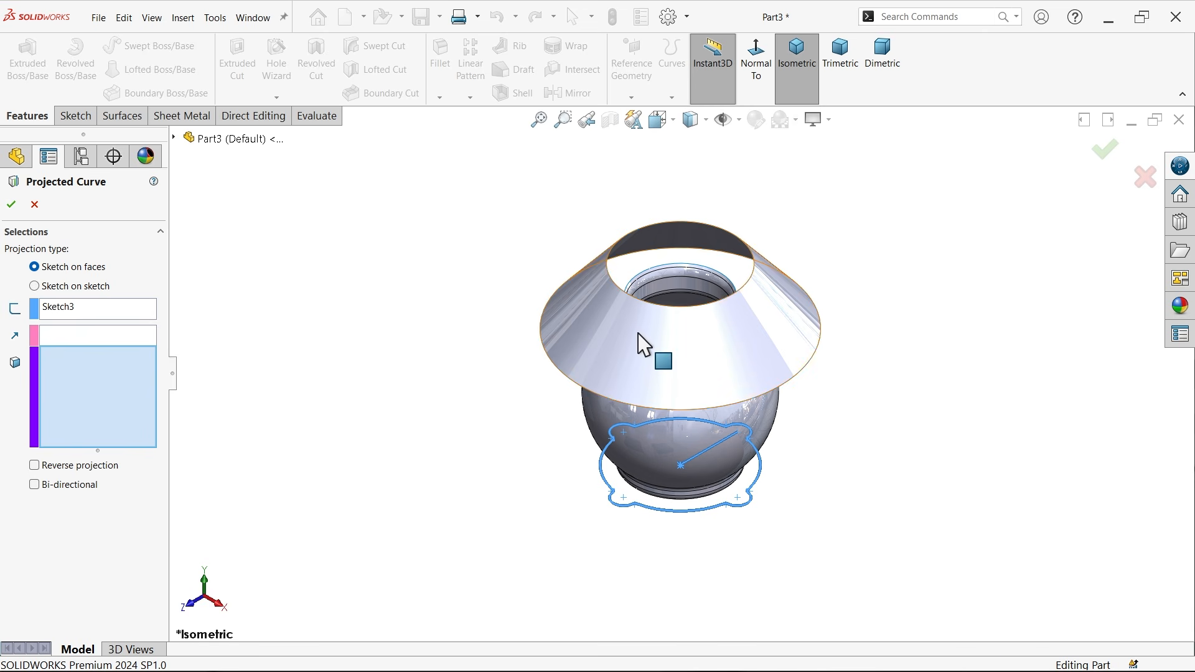
click(660, 340)
scroll(707, 309, down, 2)
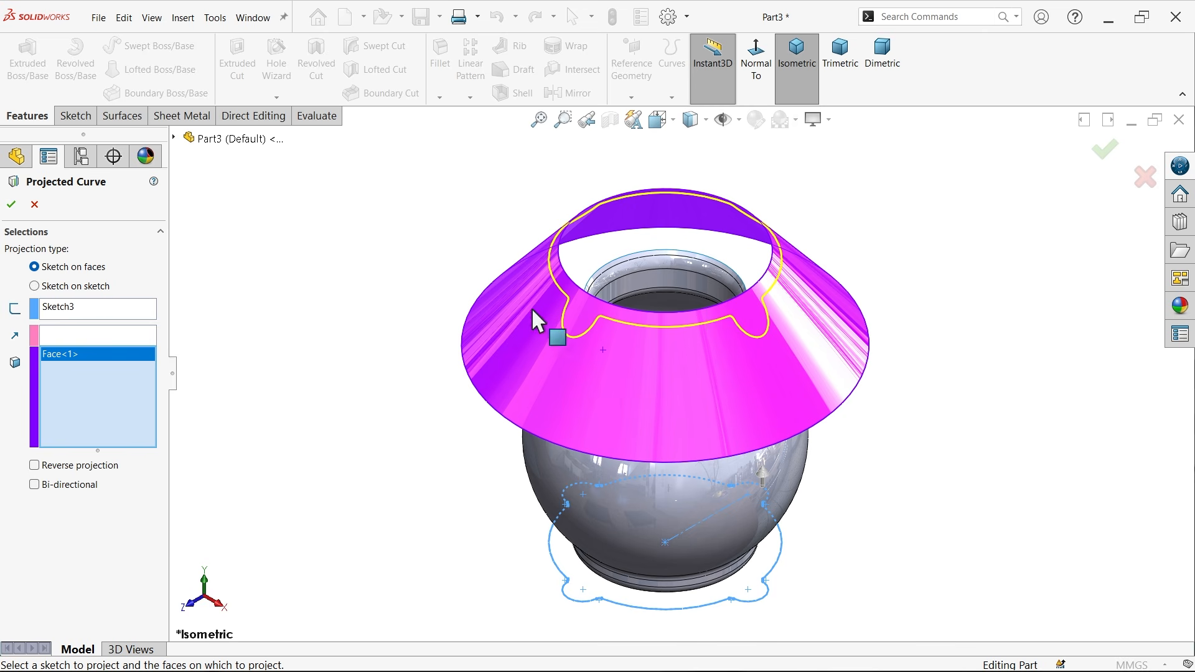
click(11, 204)
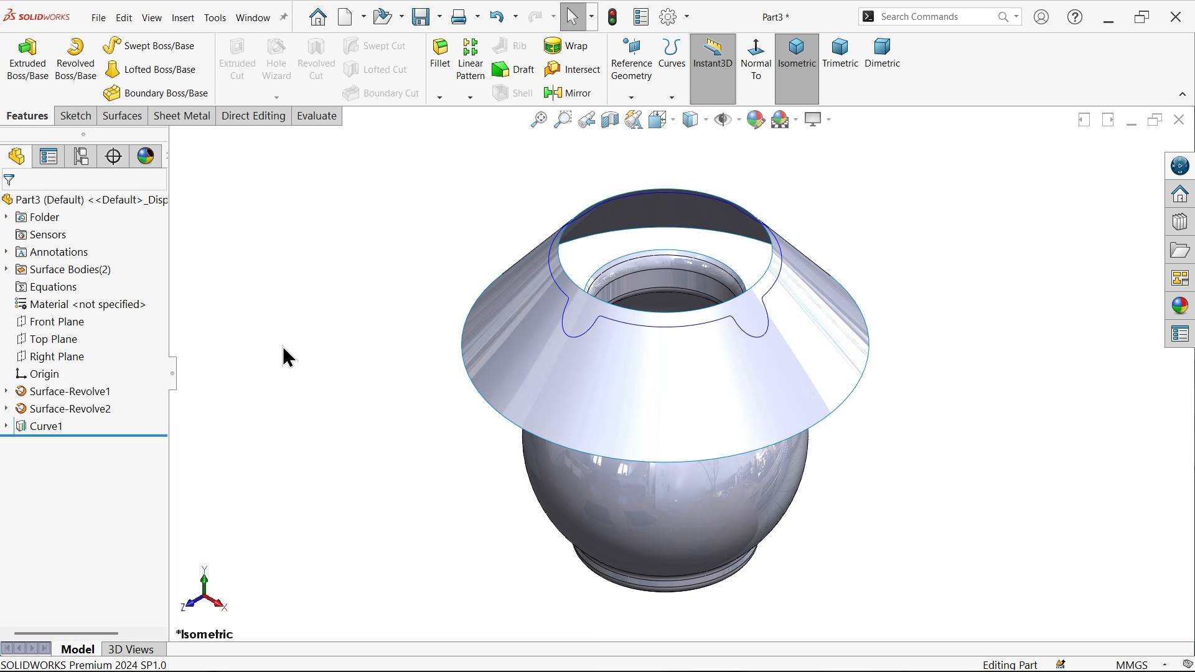
Delete the conical helper surface body with Delete/Keep Body.
click(238, 121)
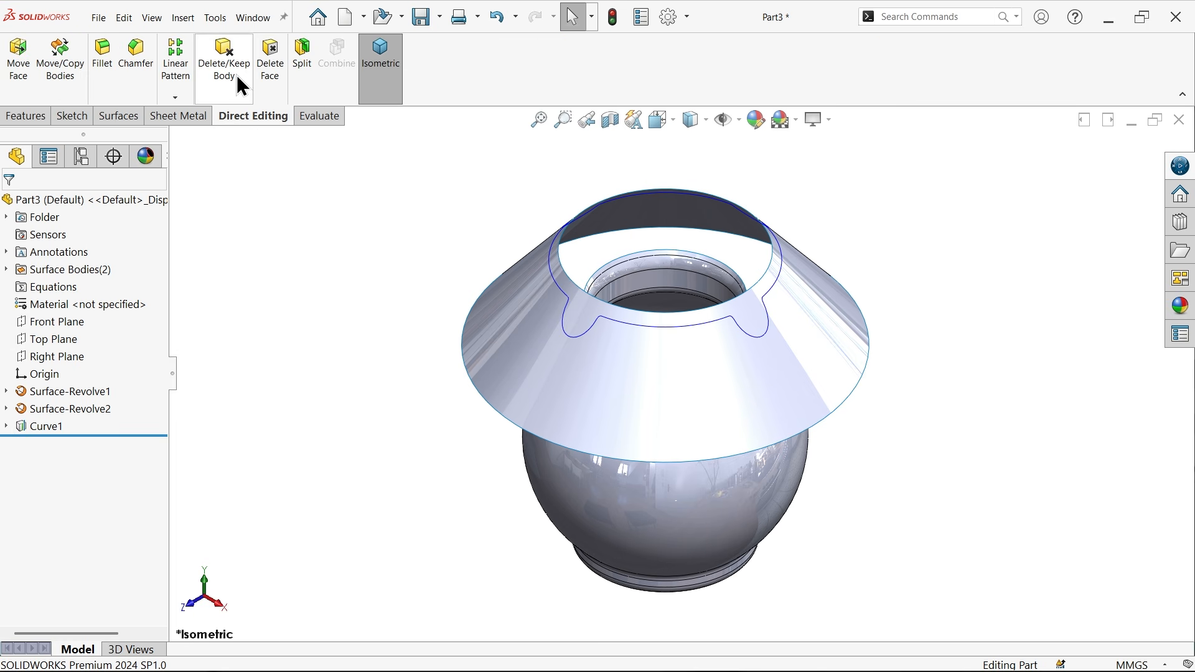
click(237, 75)
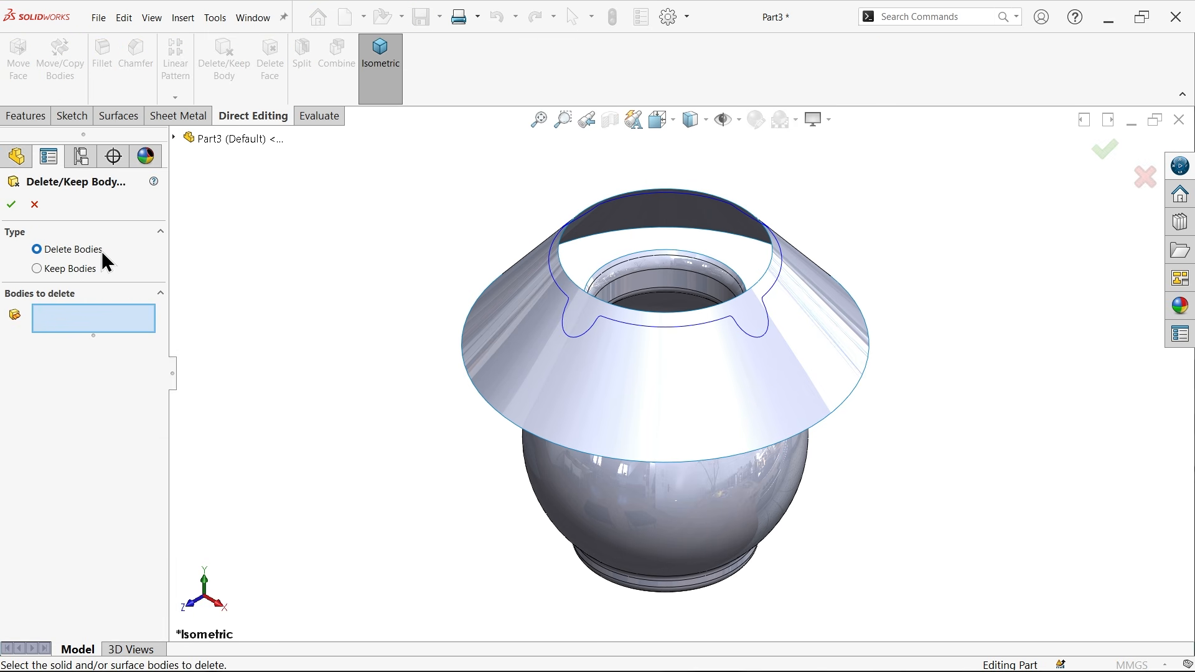
click(585, 382)
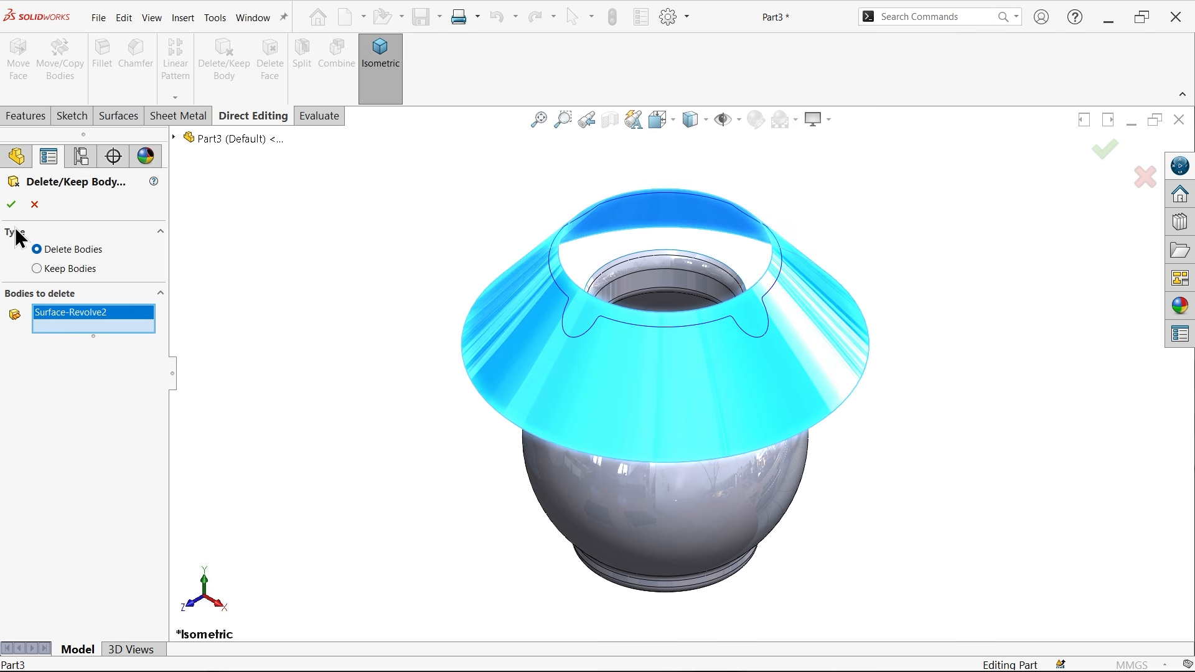
click(11, 204)
Start a Lofted Surface using the projected rim curve and the circular upper edge of the vase neck as profiles.
scroll(591, 305, down, 3)
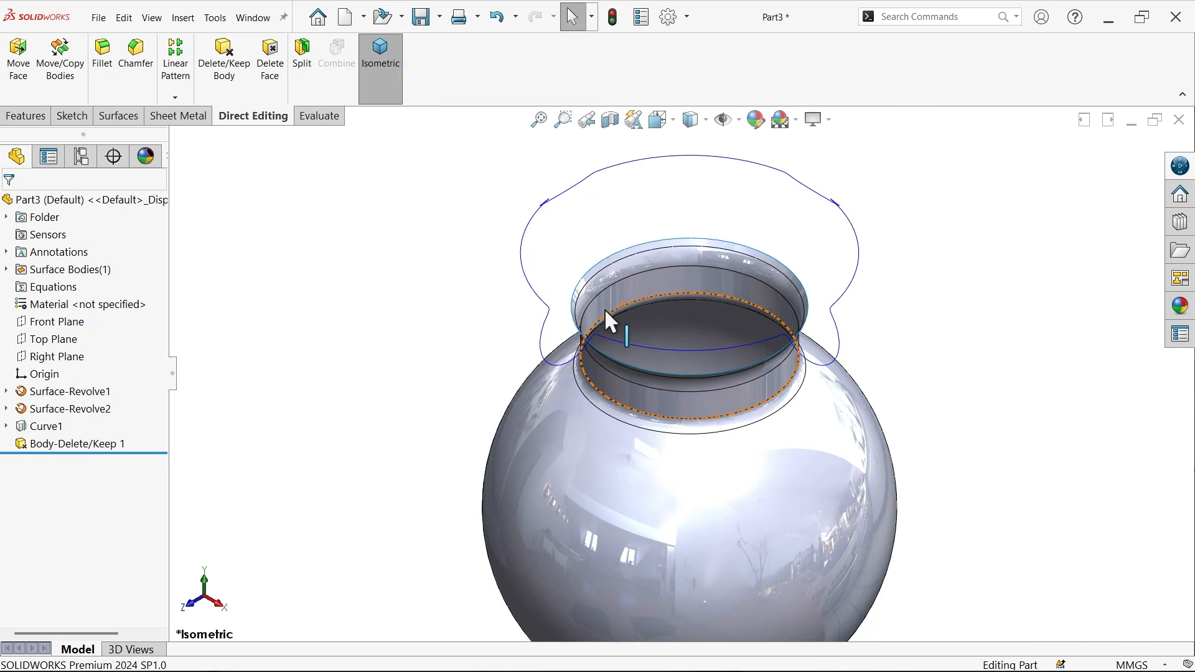
mouse_move(606, 312)
middle_down()
mouse_move(623, 324)
mouse_move(607, 305)
middle_up()
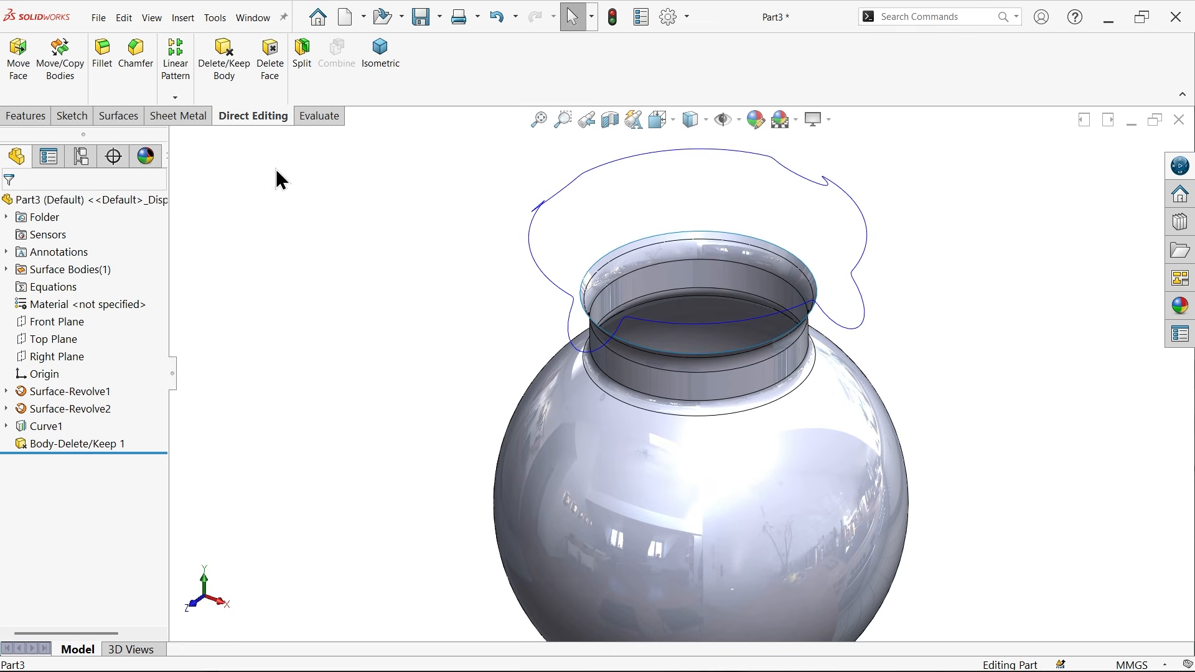
click(118, 117)
click(139, 62)
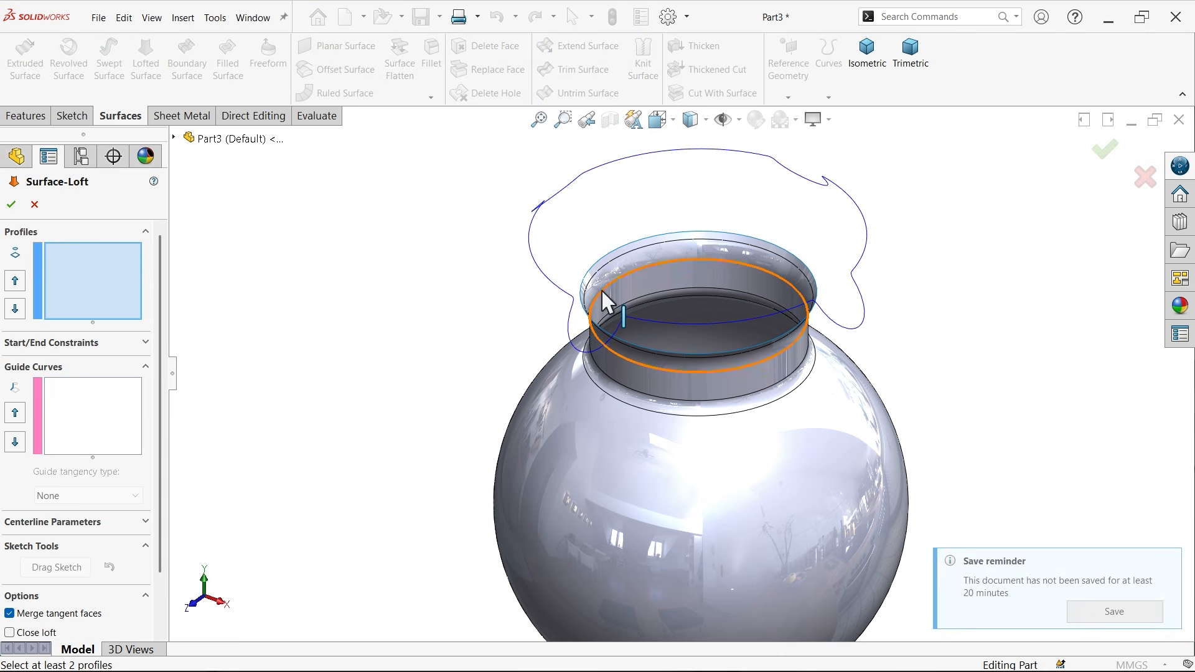
scroll(601, 289, down, 3)
click(548, 321)
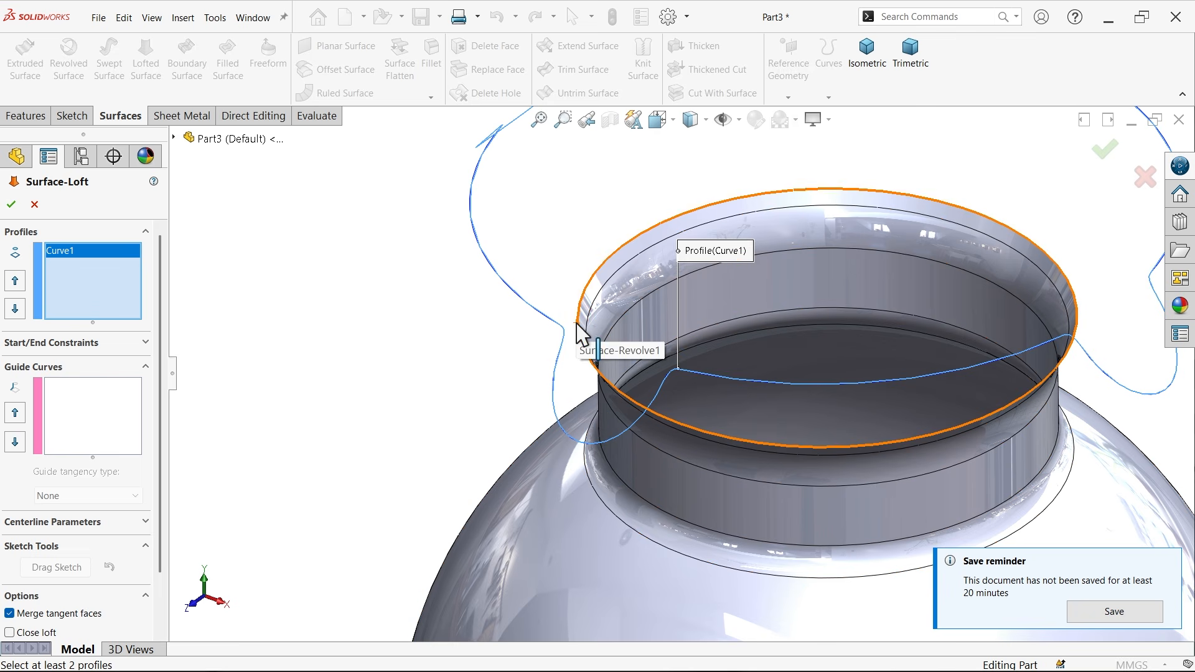
click(574, 315)
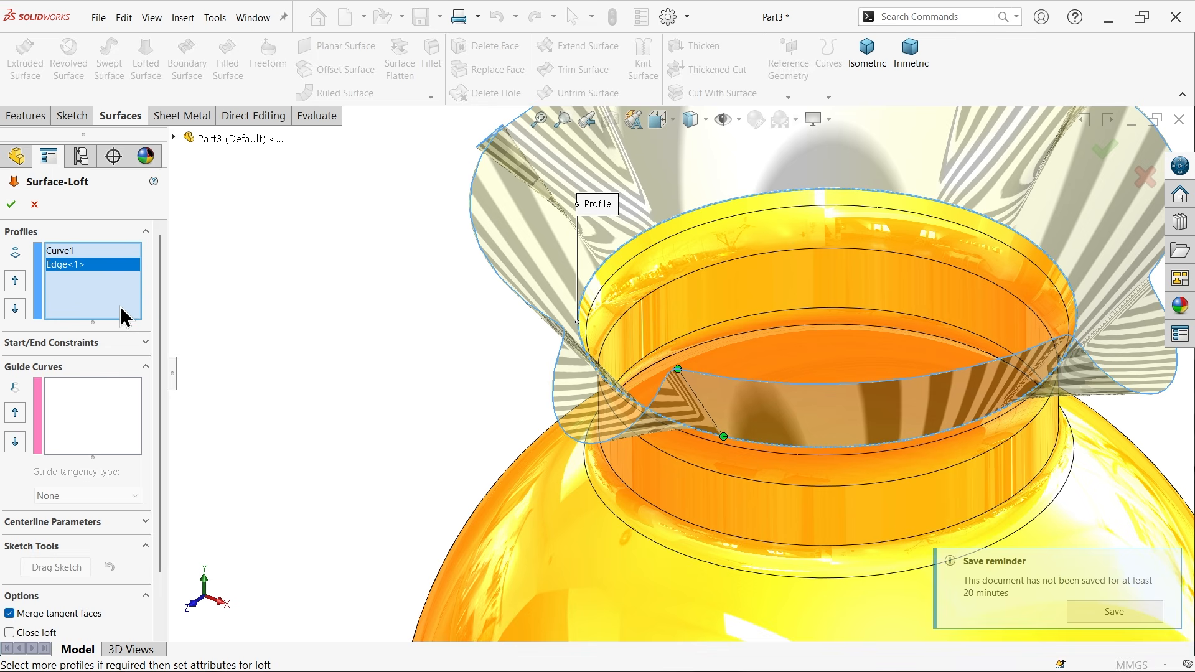
Set the loft's end constraint to Tangency To Face, keep the start constraint at None, and create the surface.
click(61, 345)
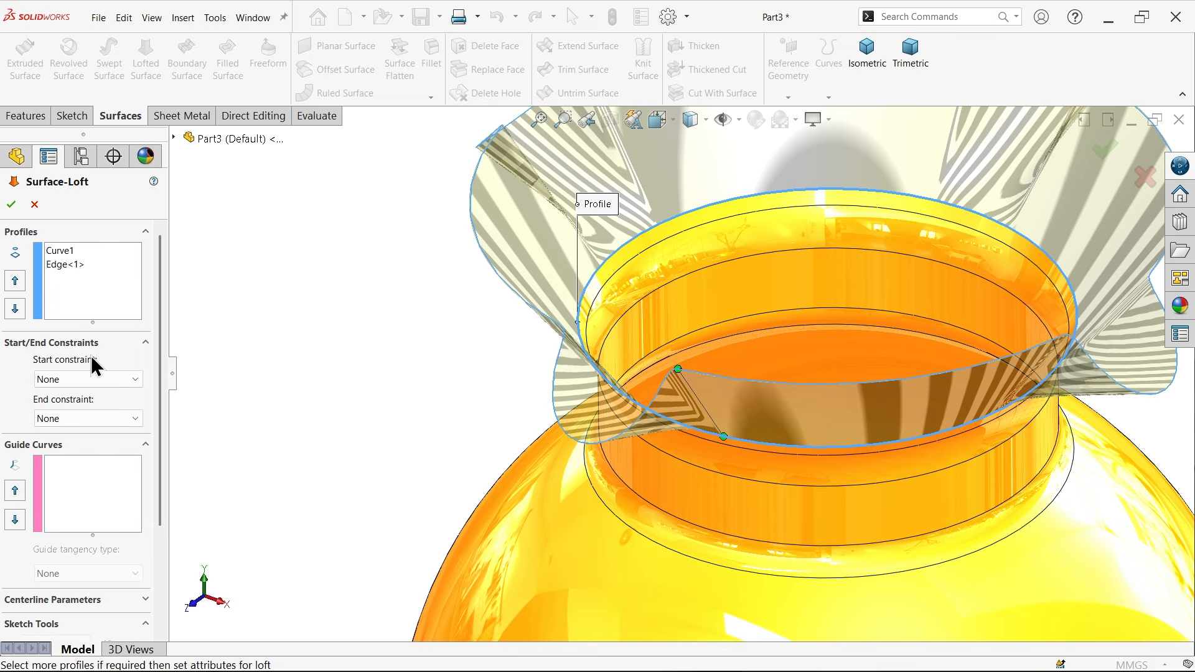
click(64, 380)
click(64, 380)
click(72, 418)
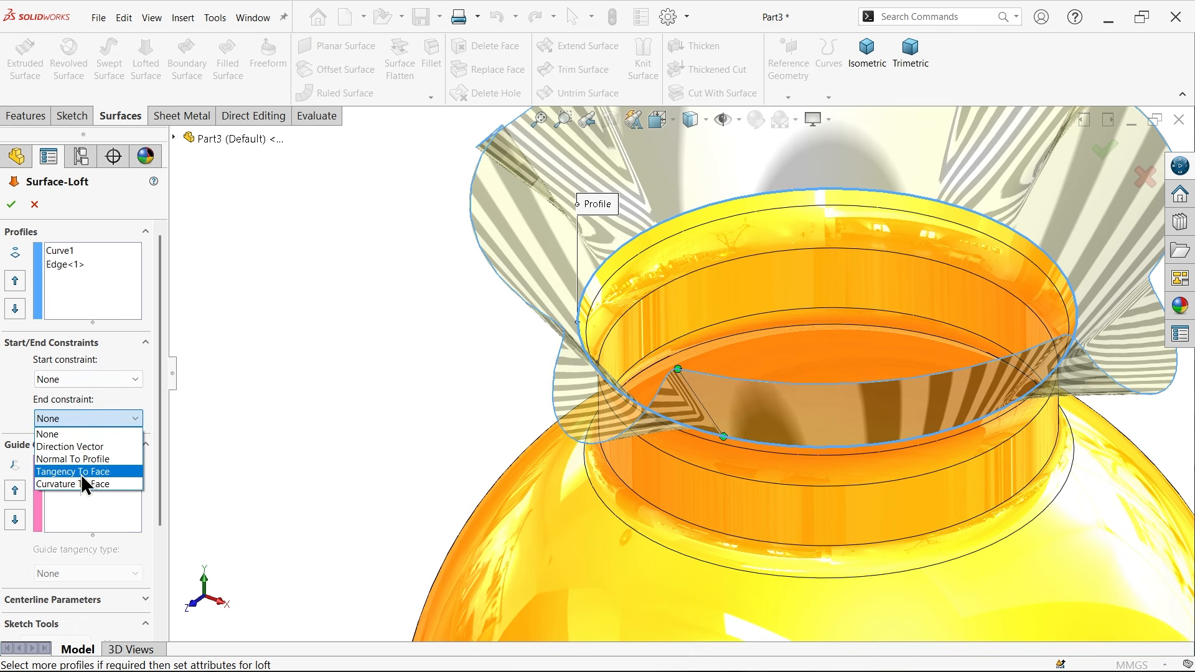
click(81, 475)
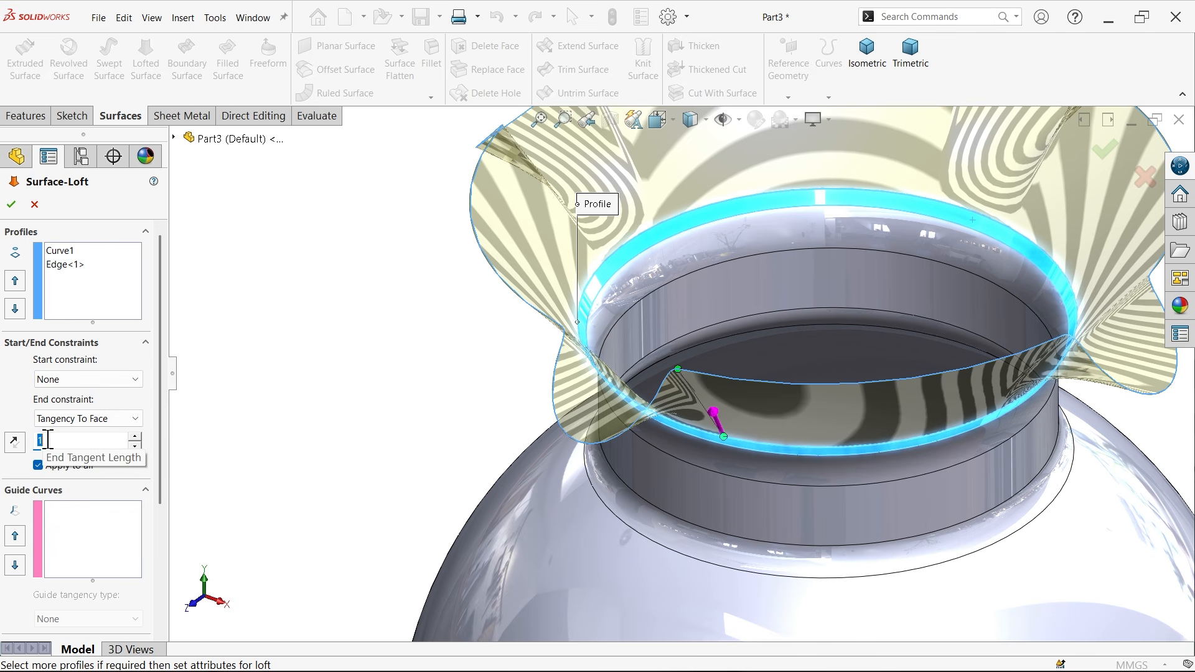
scroll(660, 442, down, 5)
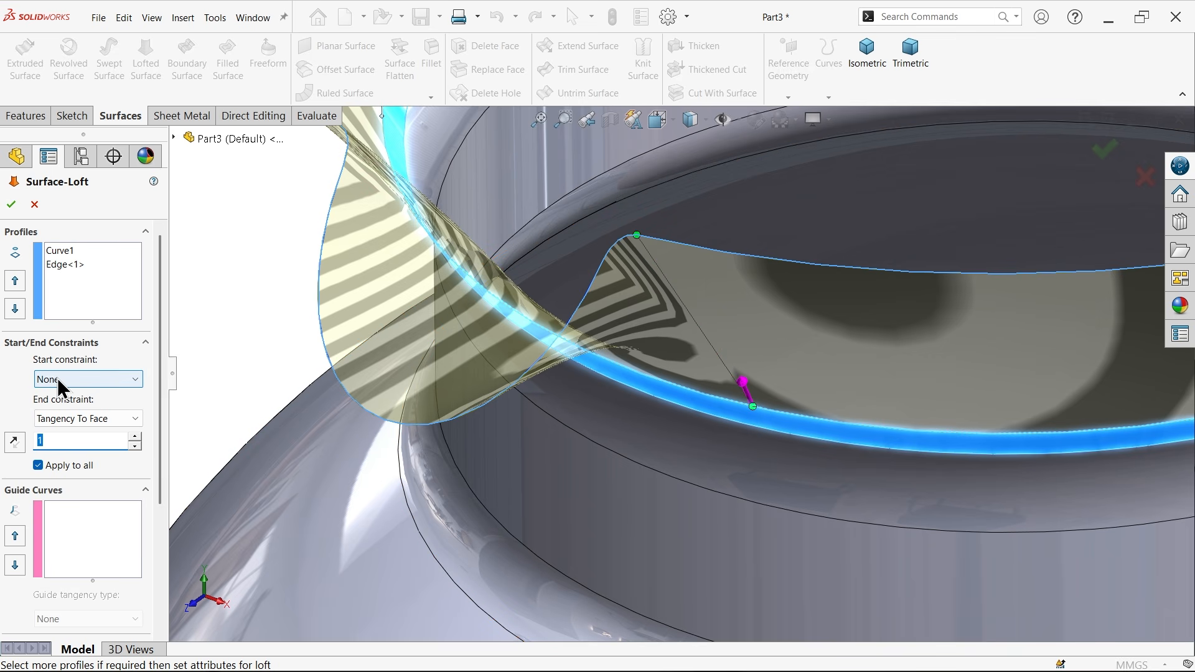
click(11, 204)
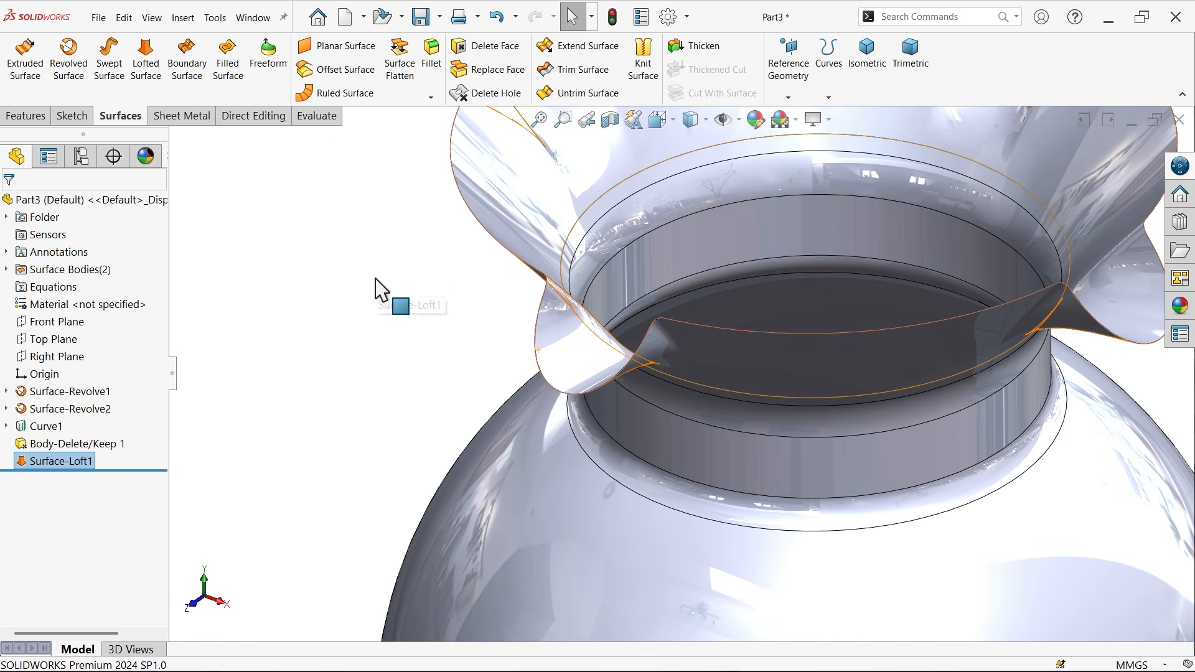
Hide the projected rim curve.
click(380, 290)
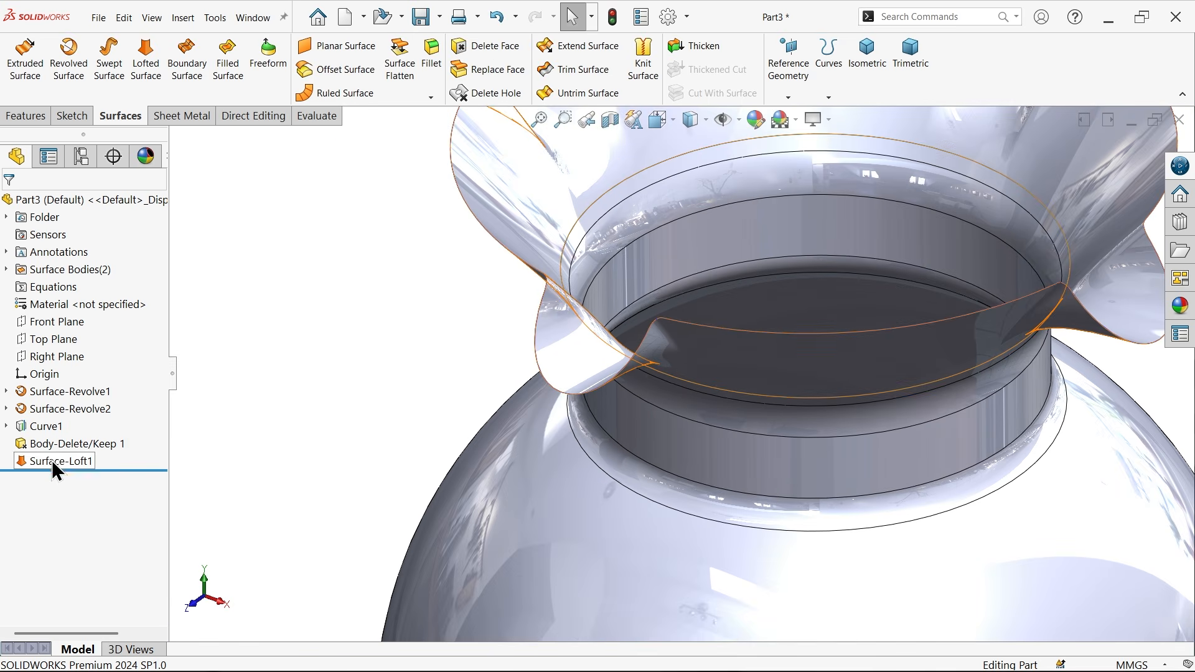
click(46, 430)
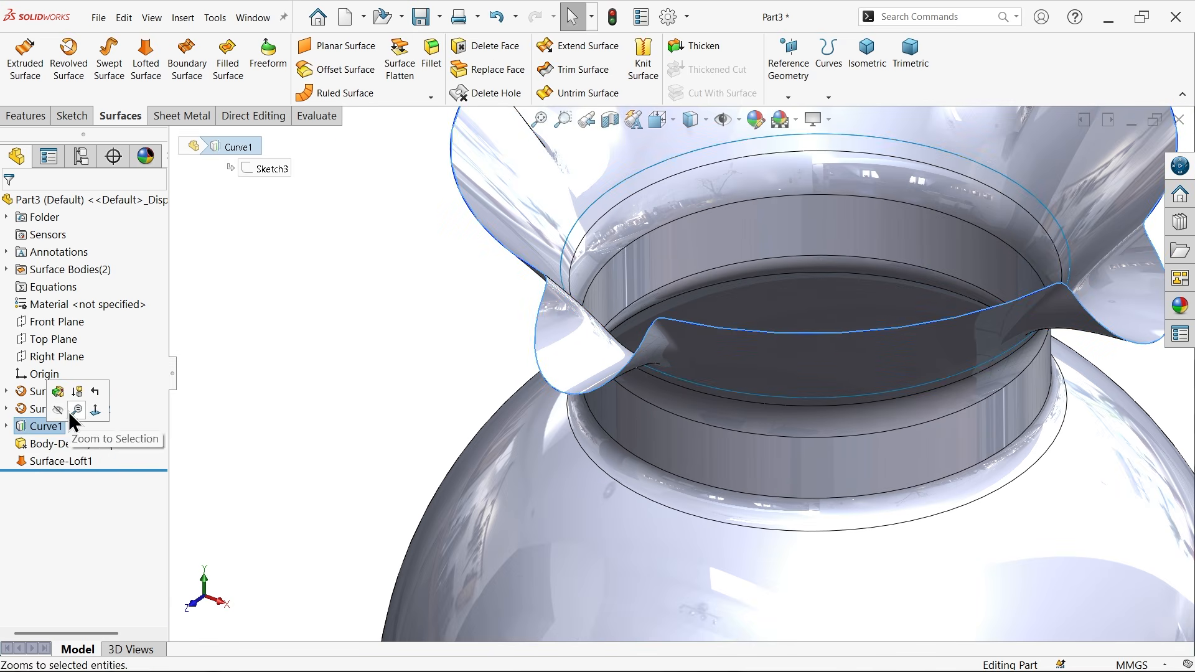
click(58, 411)
scroll(415, 342, up, 7)
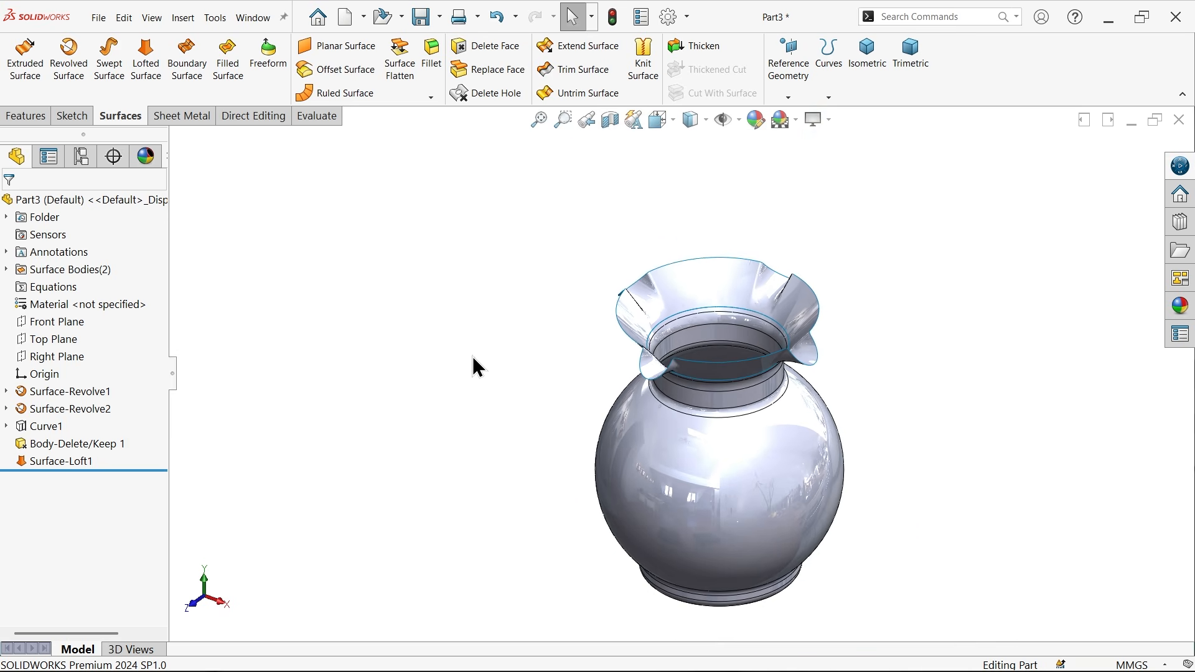
scroll(746, 404, down, 2)
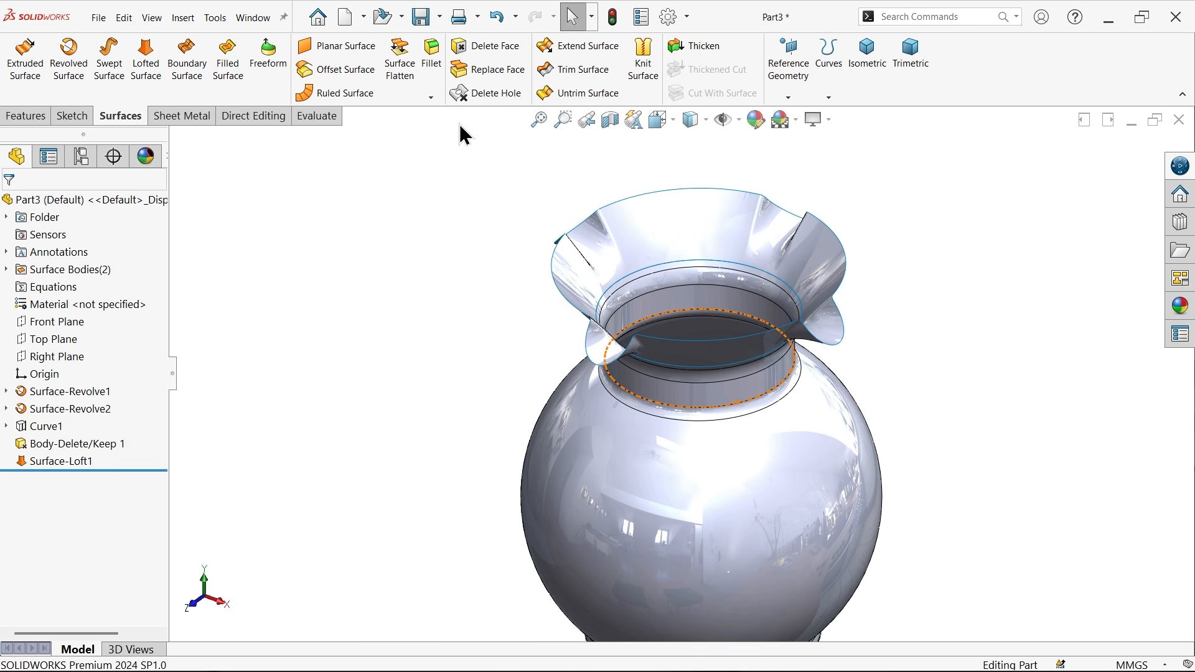
Knit the lofted rim surface and the revolved vase body into one surface body with Merge entities enabled.
click(692, 47)
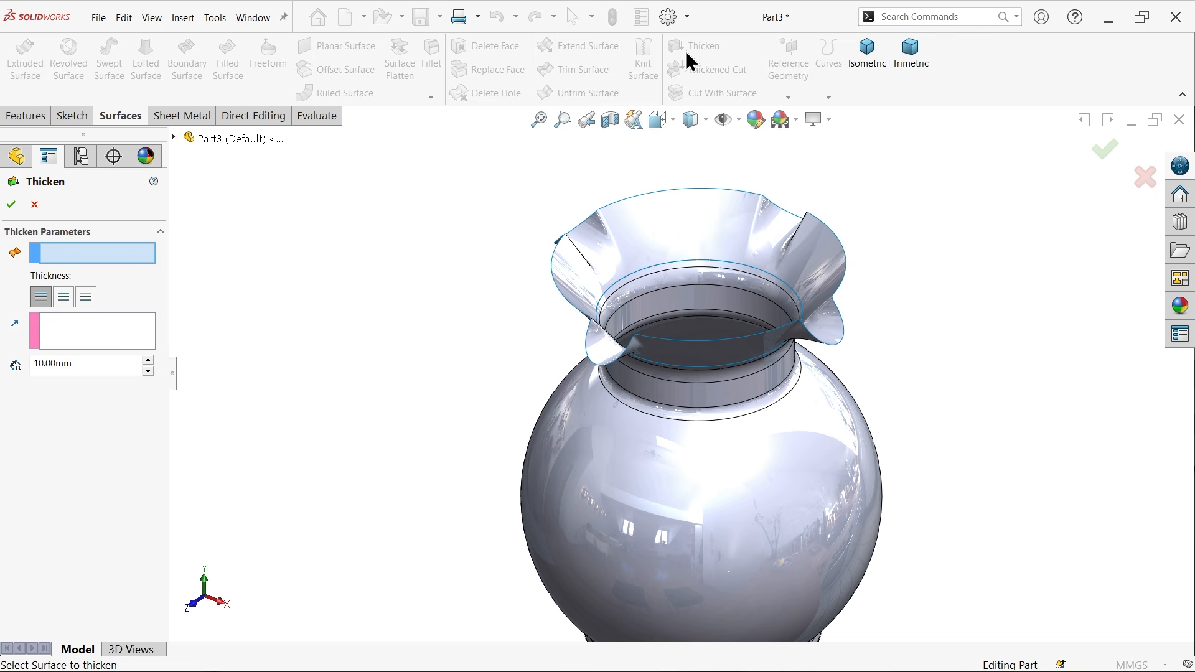
click(34, 205)
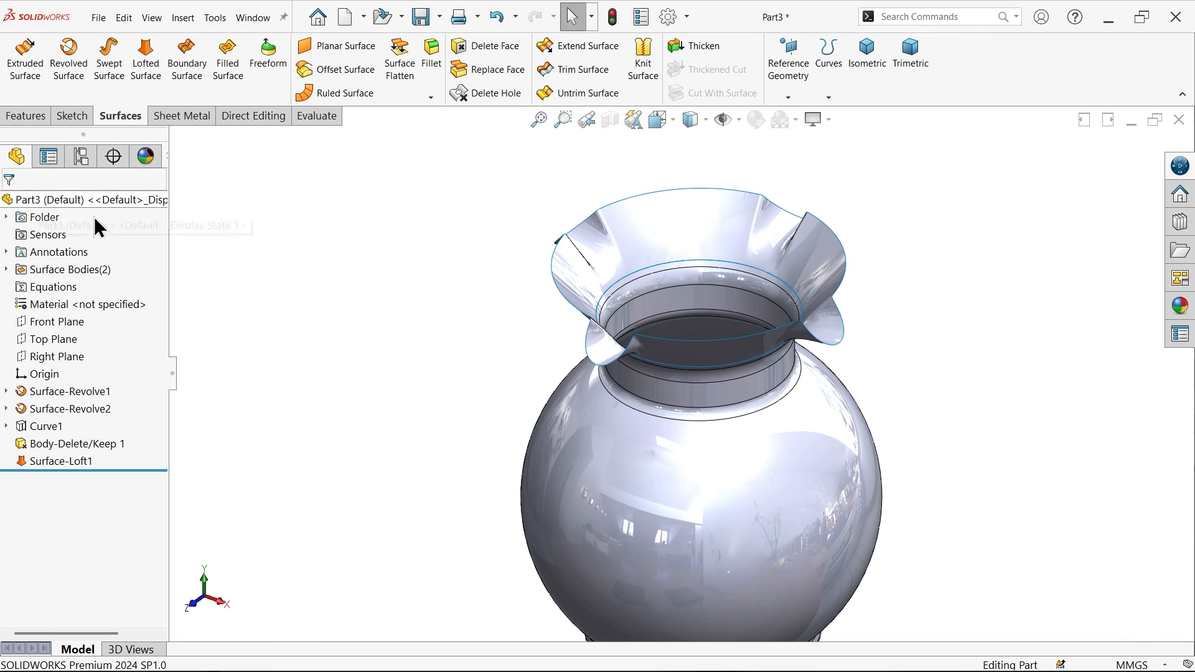
click(7, 269)
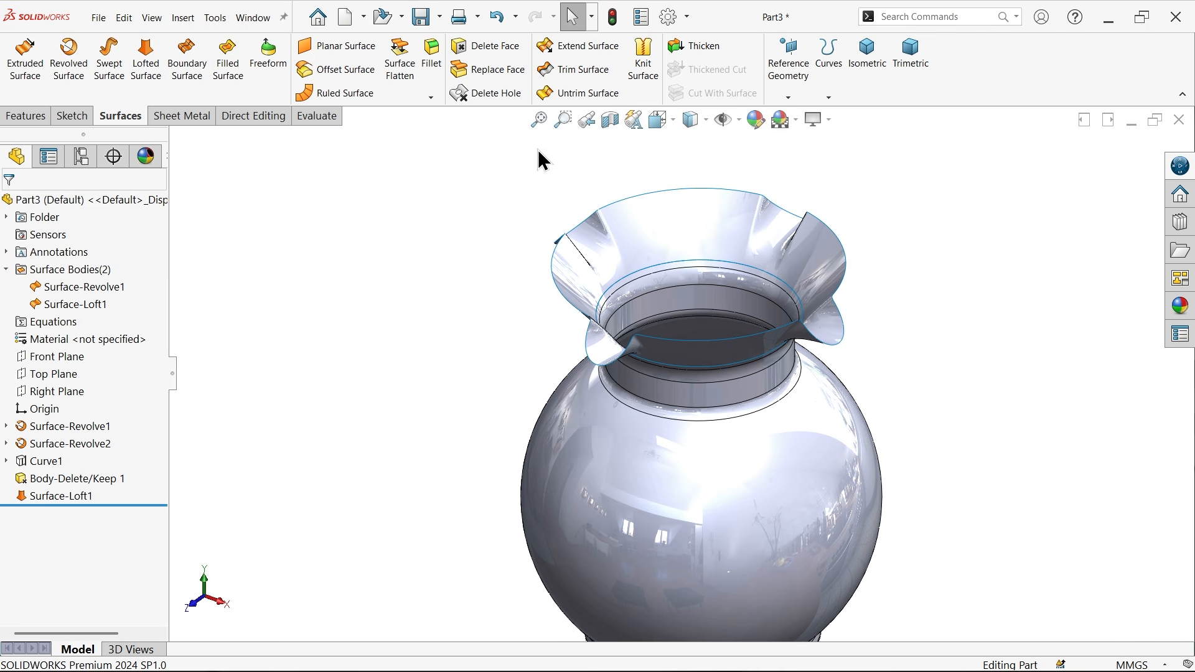
click(643, 62)
click(592, 282)
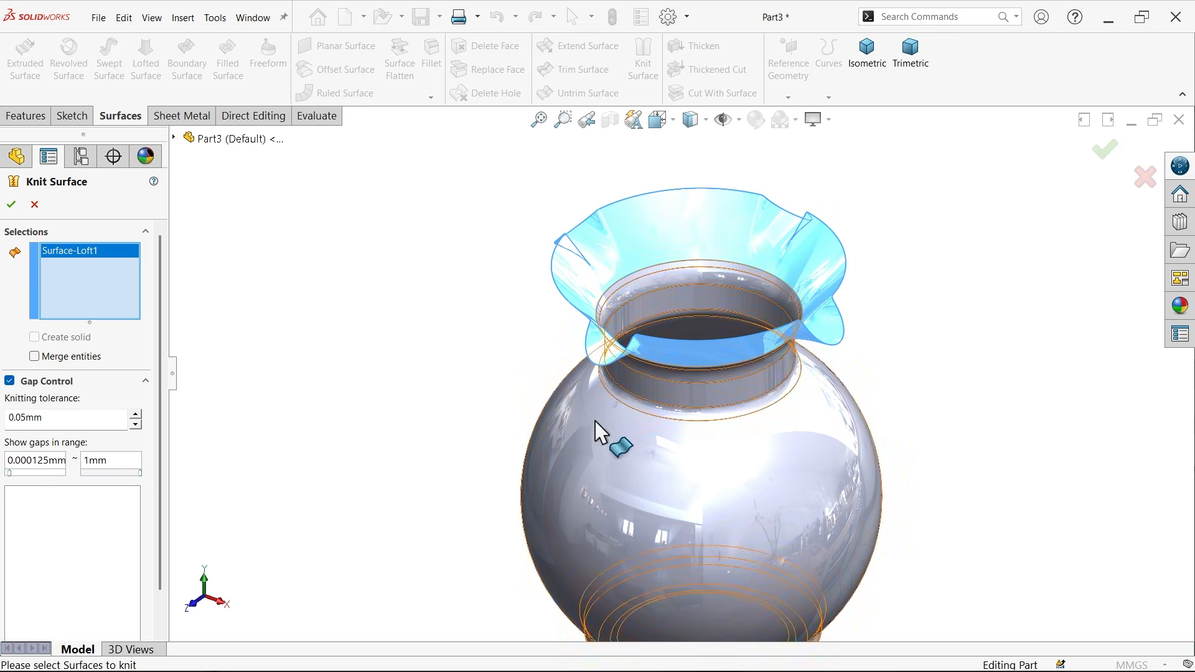
click(608, 448)
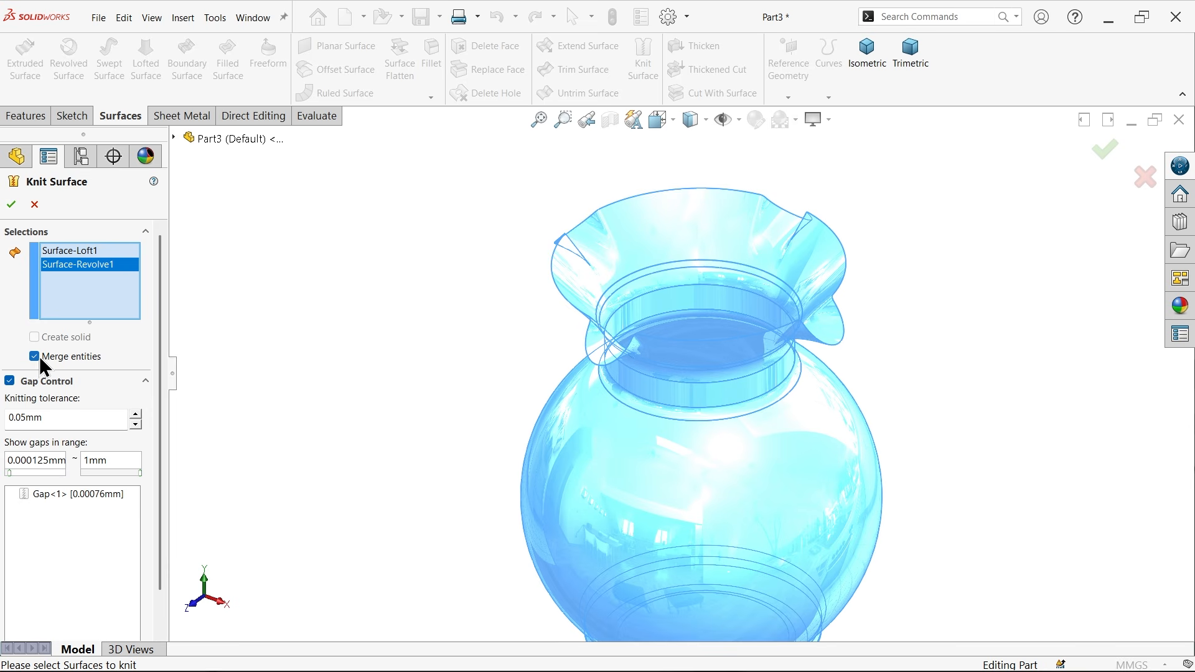
click(11, 204)
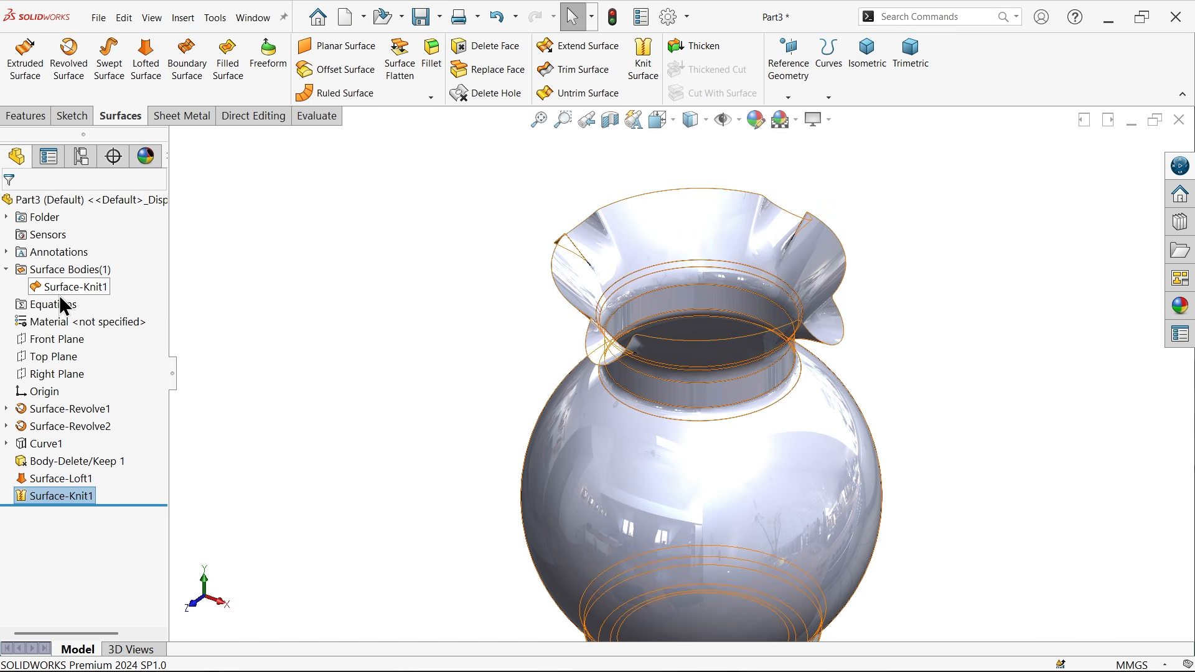
click(79, 291)
click(413, 234)
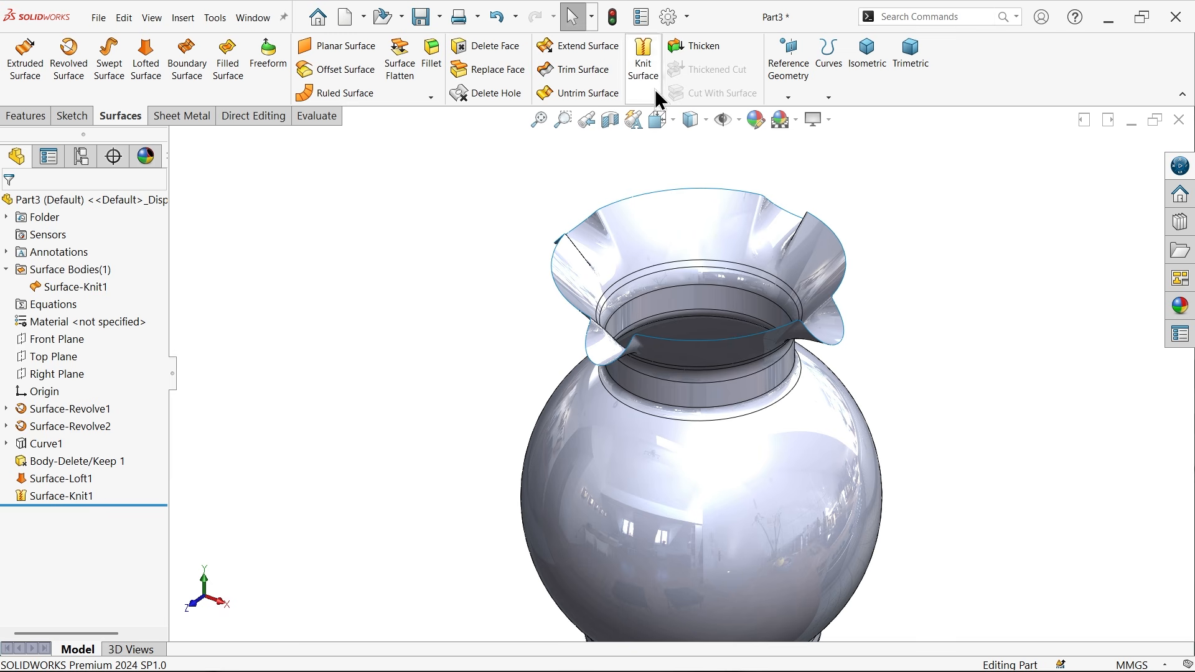
Thicken the knitted vase surface by 2 mm toward the inside.
click(714, 48)
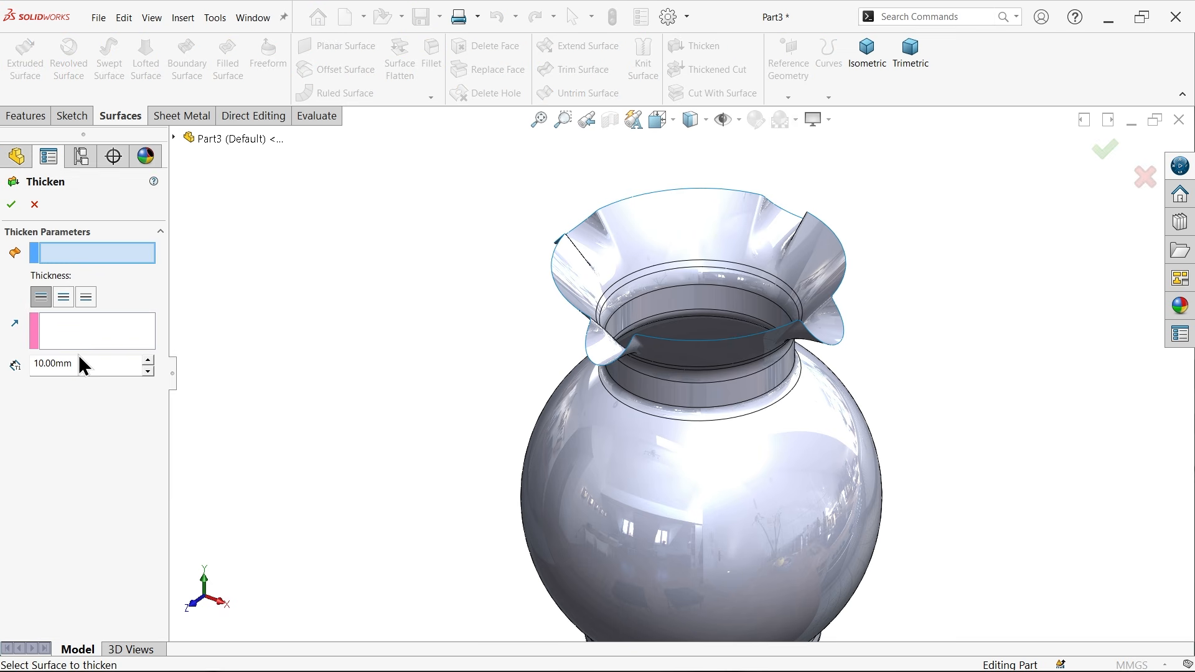
double_click(31, 361)
text(2)
key(Return)
click(572, 463)
scroll(646, 382, down, 4)
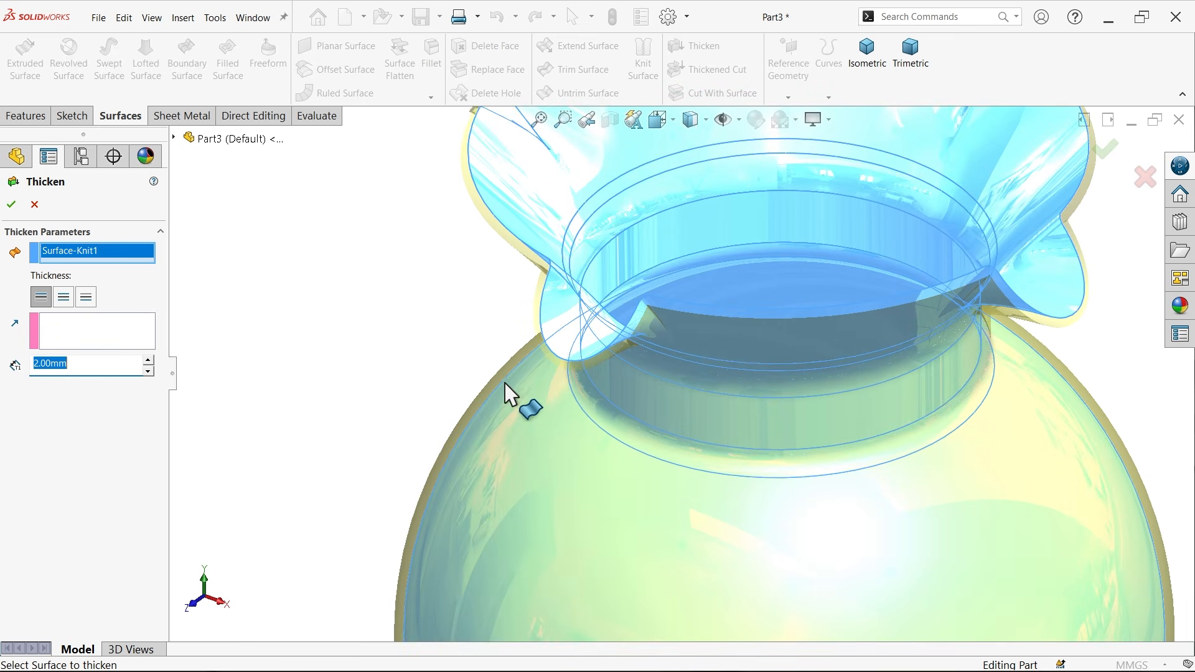
click(87, 298)
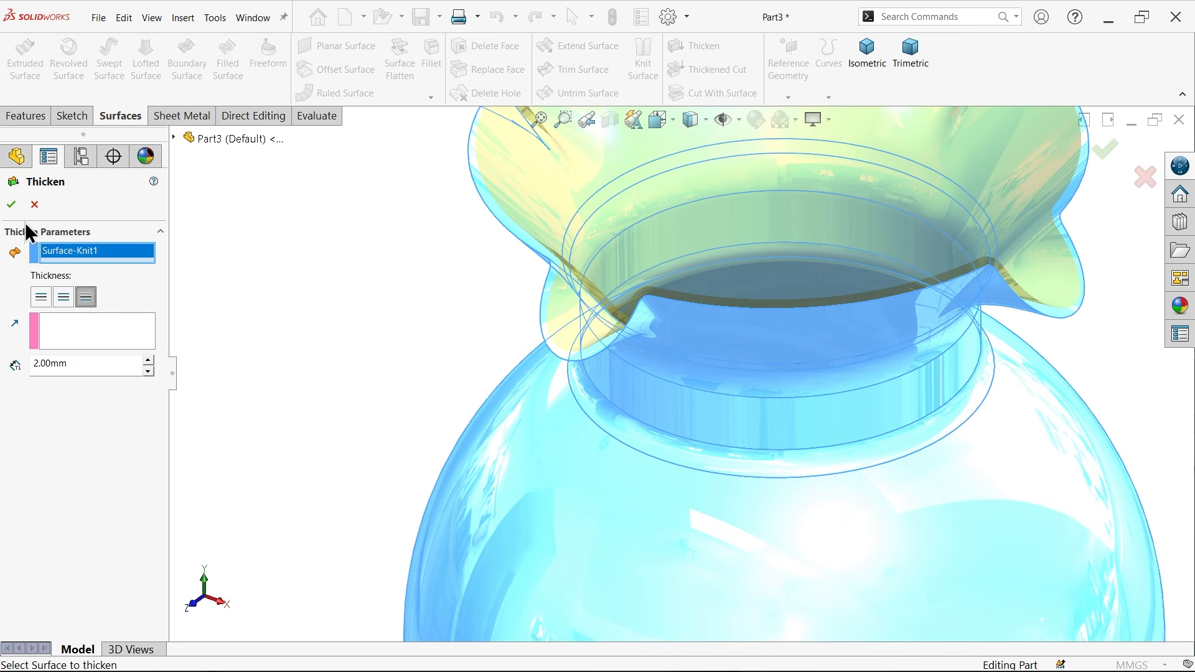
click(11, 204)
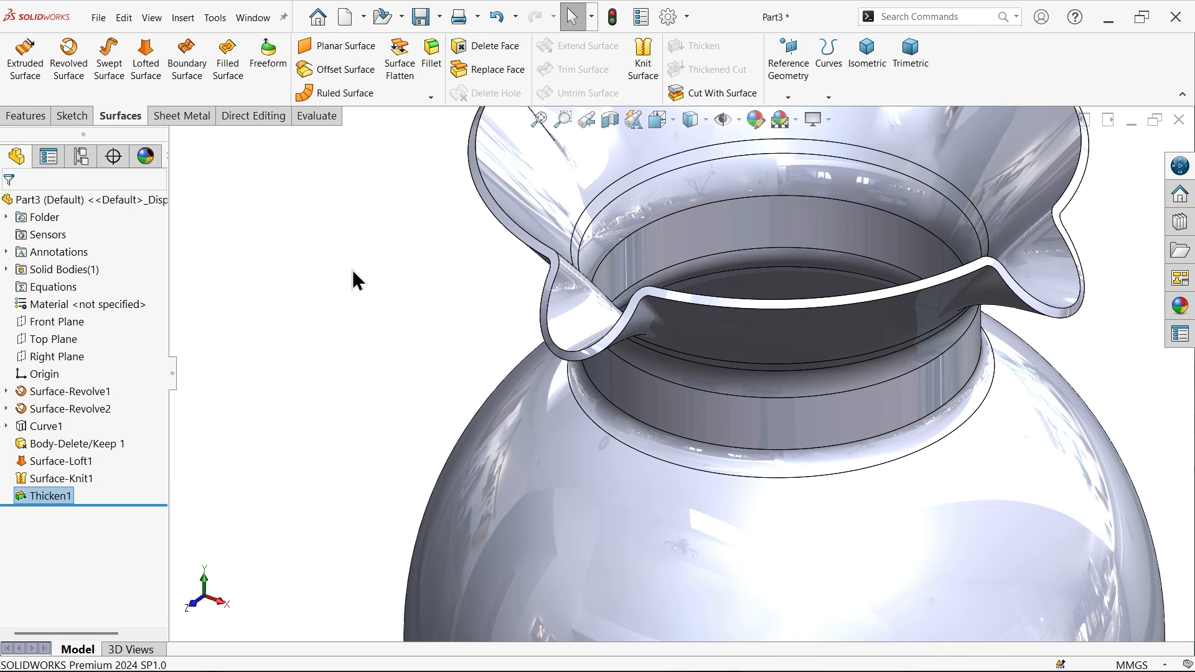
scroll(560, 373, up, 5)
scroll(667, 494, down, 4)
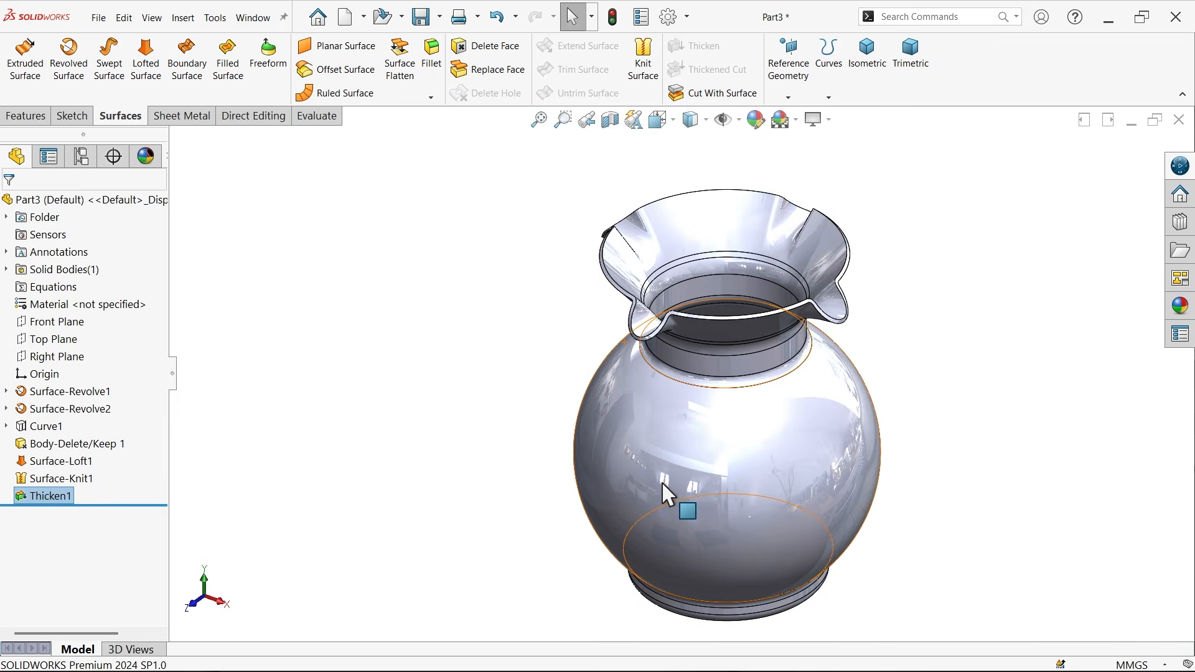
Assign the Copper material from the Copper Alloys category to the vase part.
right_click(74, 304)
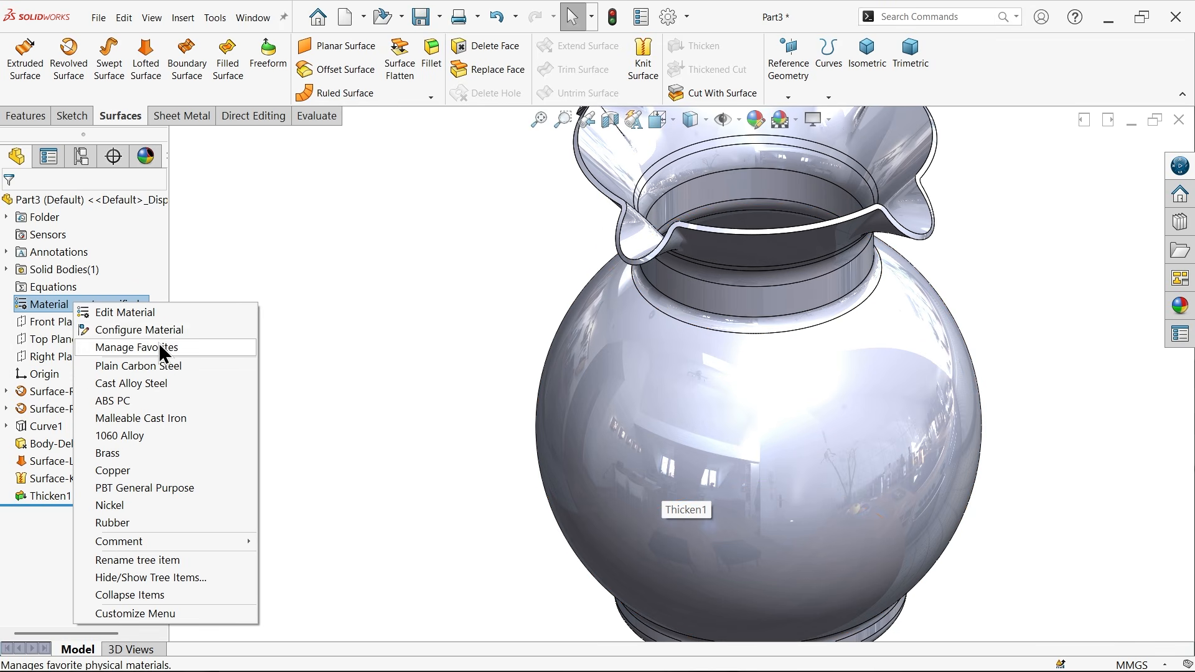
click(155, 311)
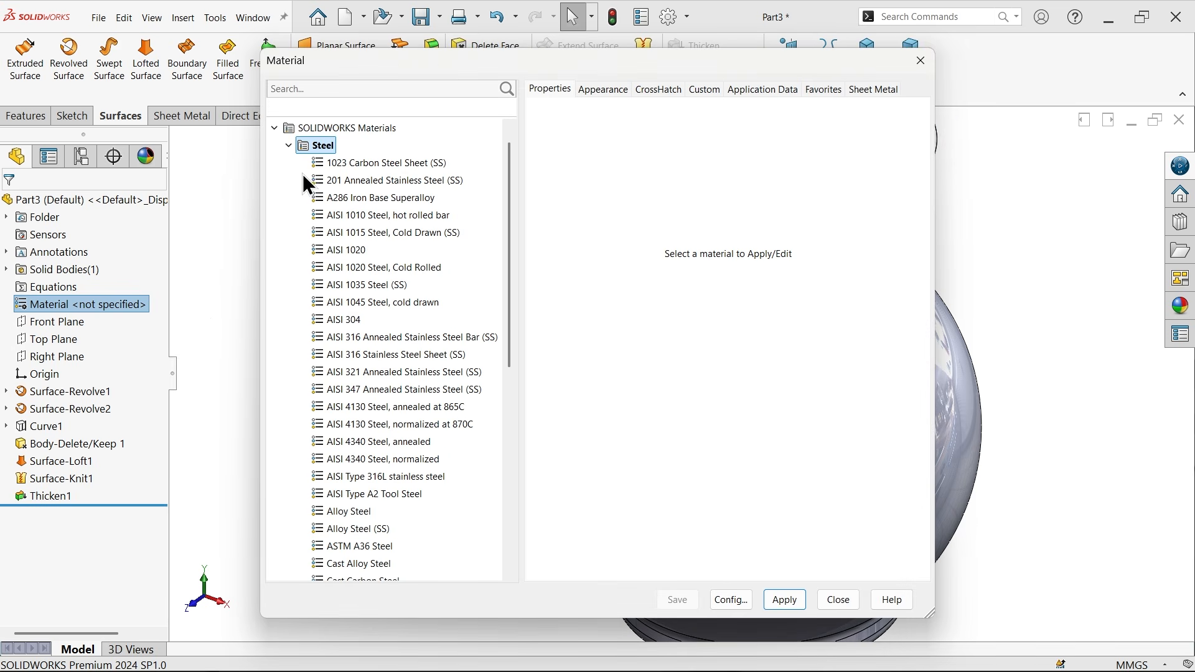
click(289, 145)
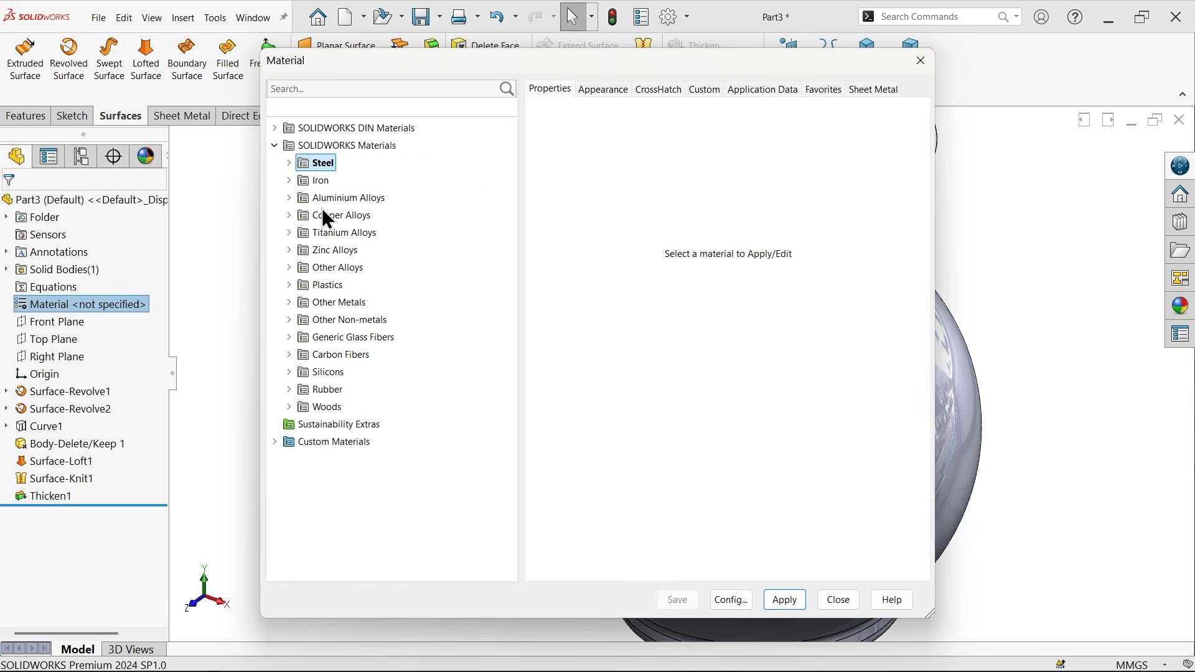
click(292, 216)
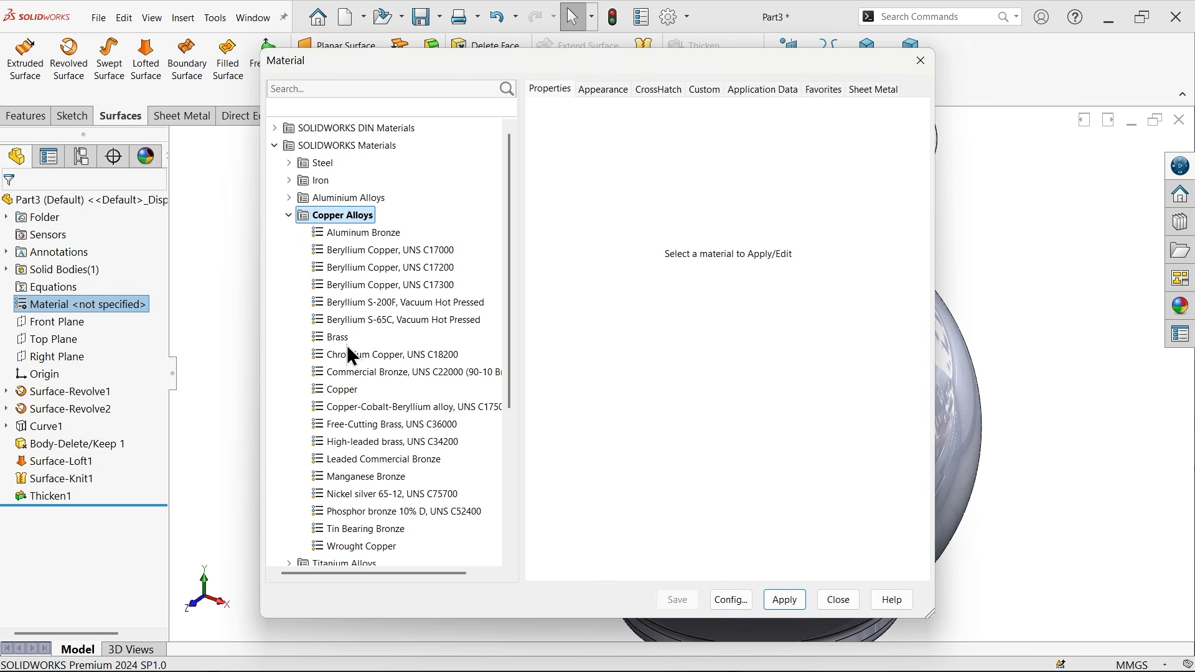
click(346, 390)
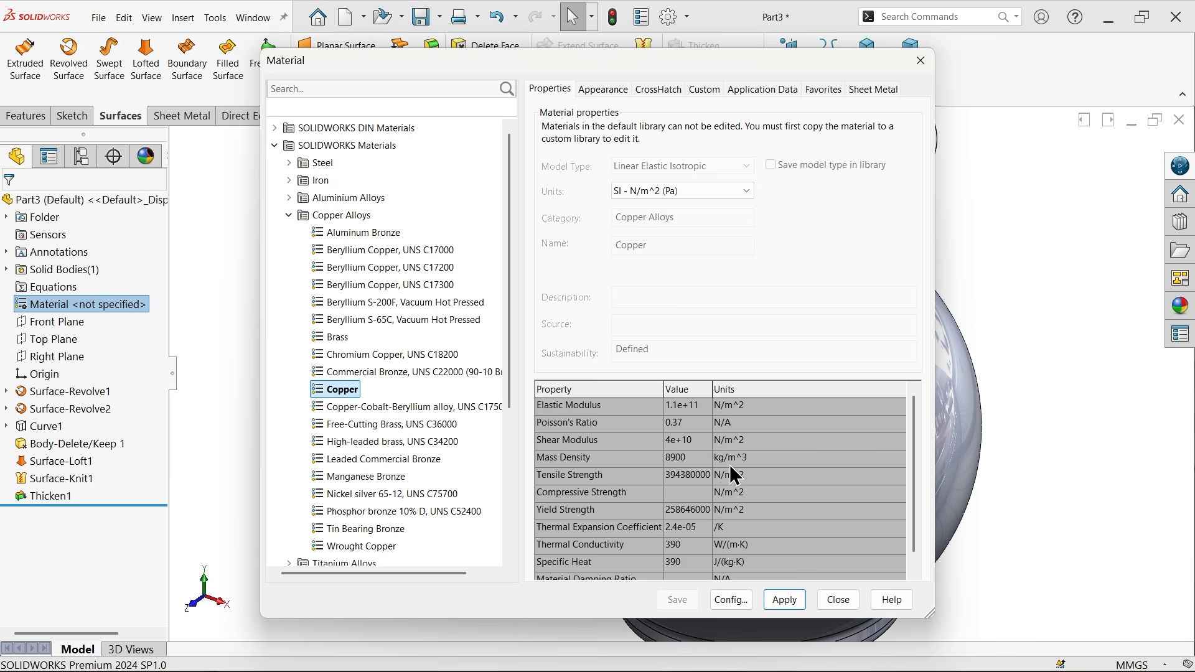
drag(795, 67, 498, 43)
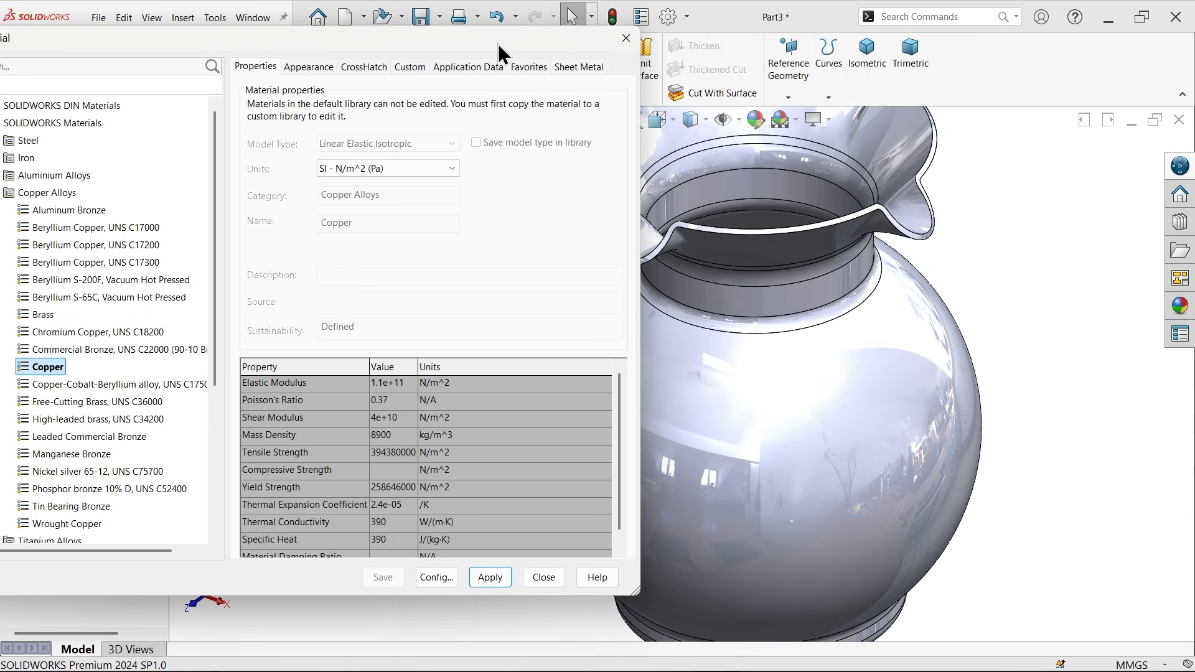
click(499, 577)
click(540, 582)
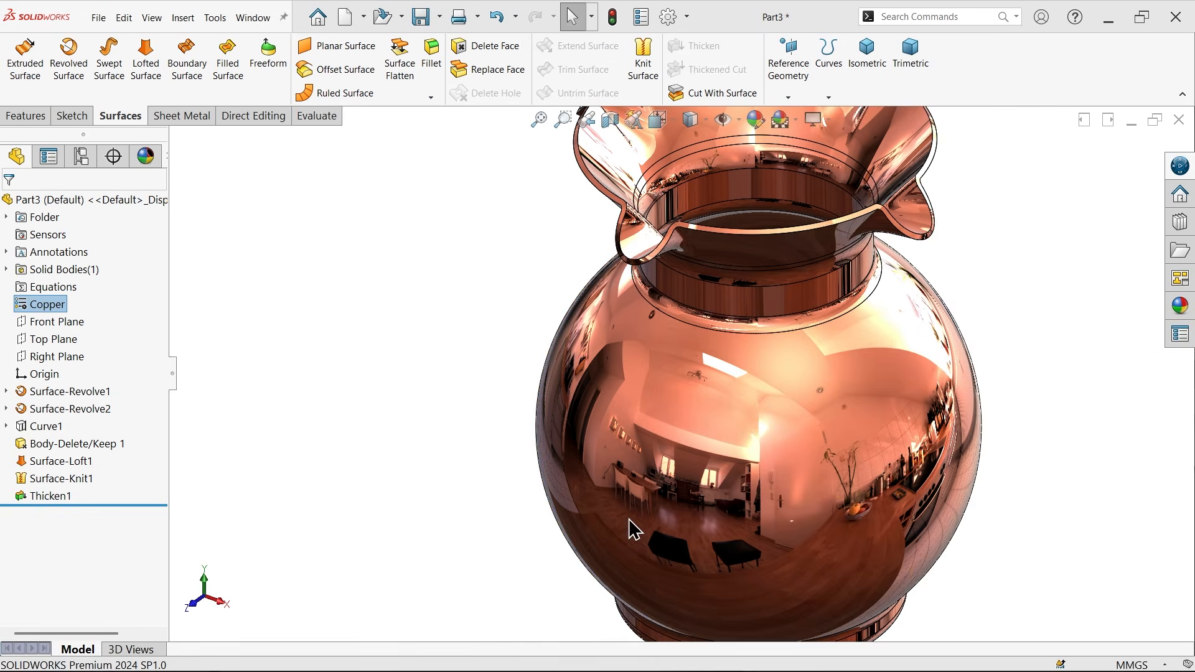
Show the vase in trimetric view and give it the brushed copper appearance.
scroll(695, 454, up, 4)
scroll(830, 414, down, 2)
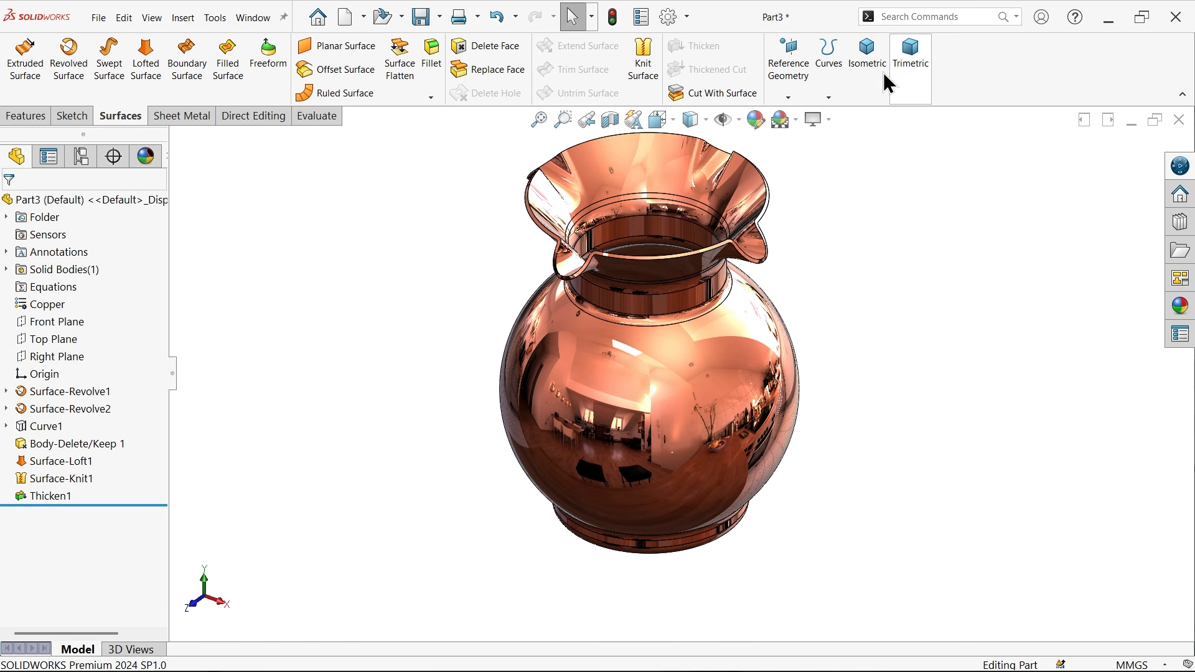
click(917, 62)
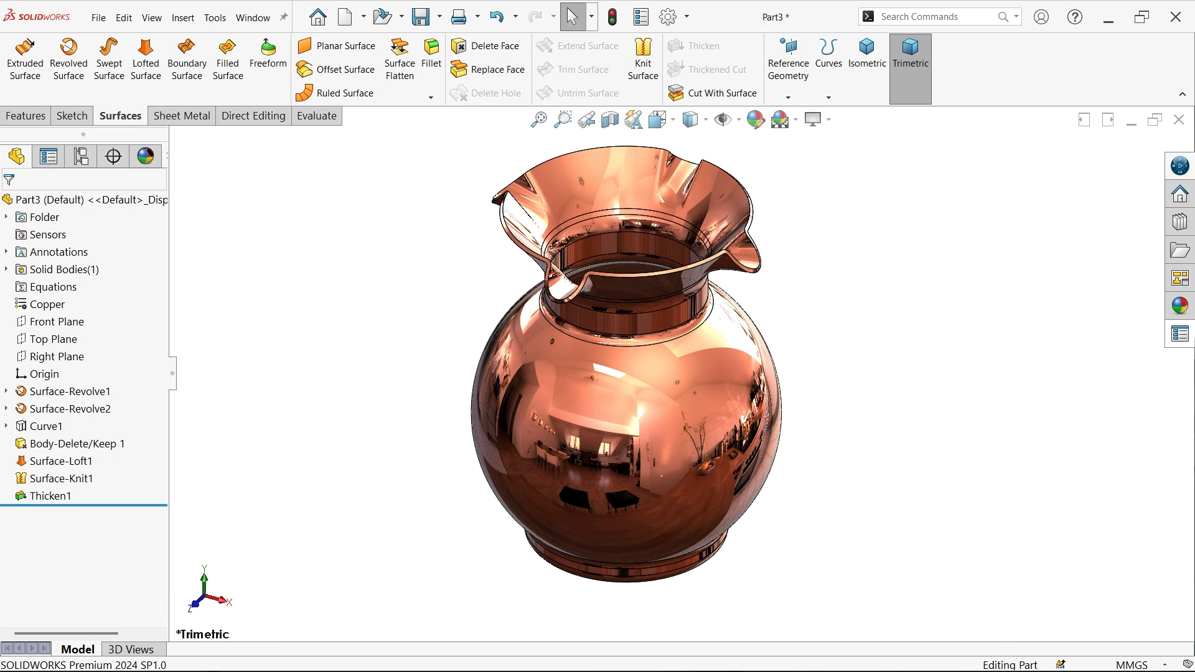
click(1178, 307)
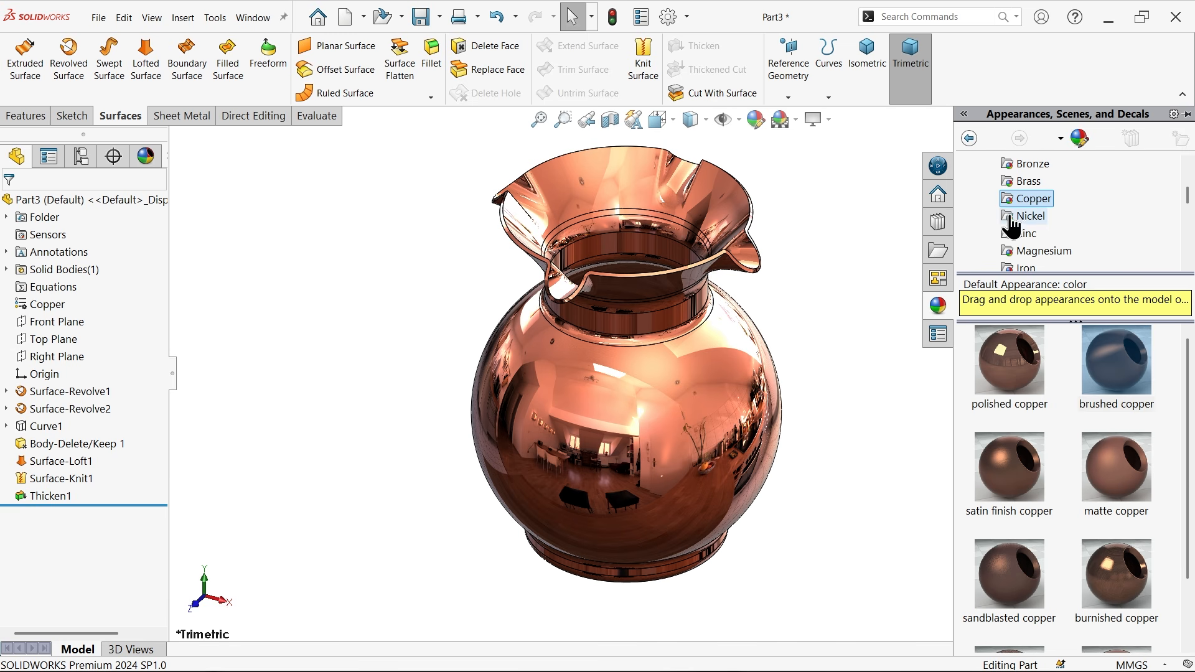
double_click(1117, 383)
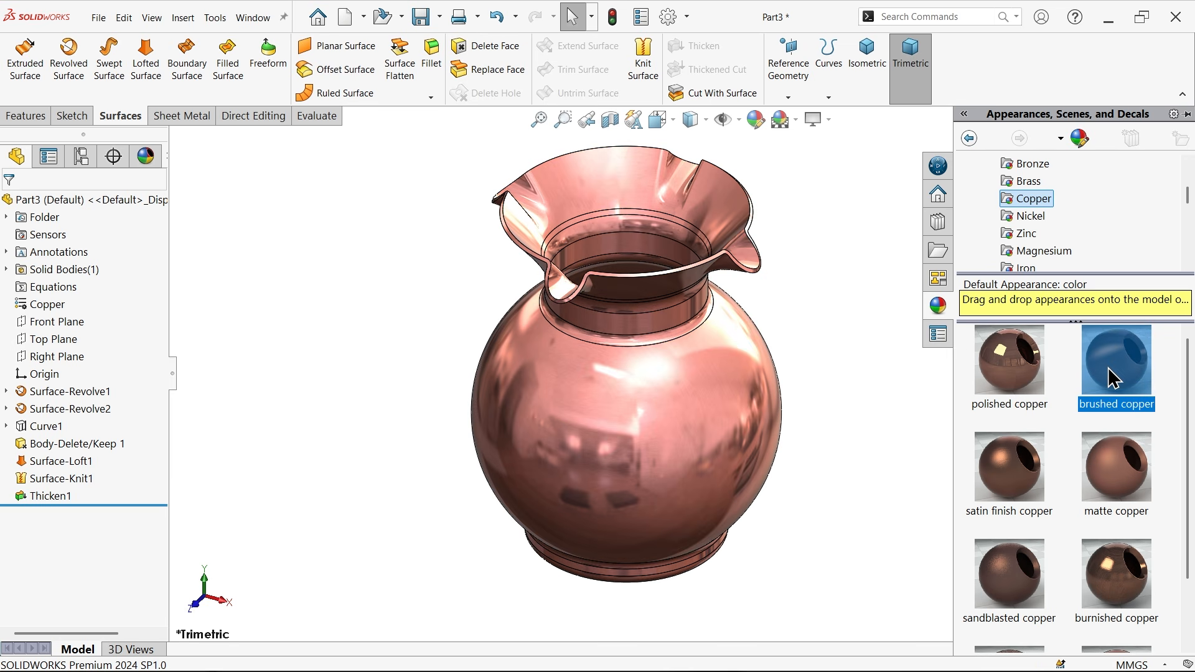
click(819, 321)
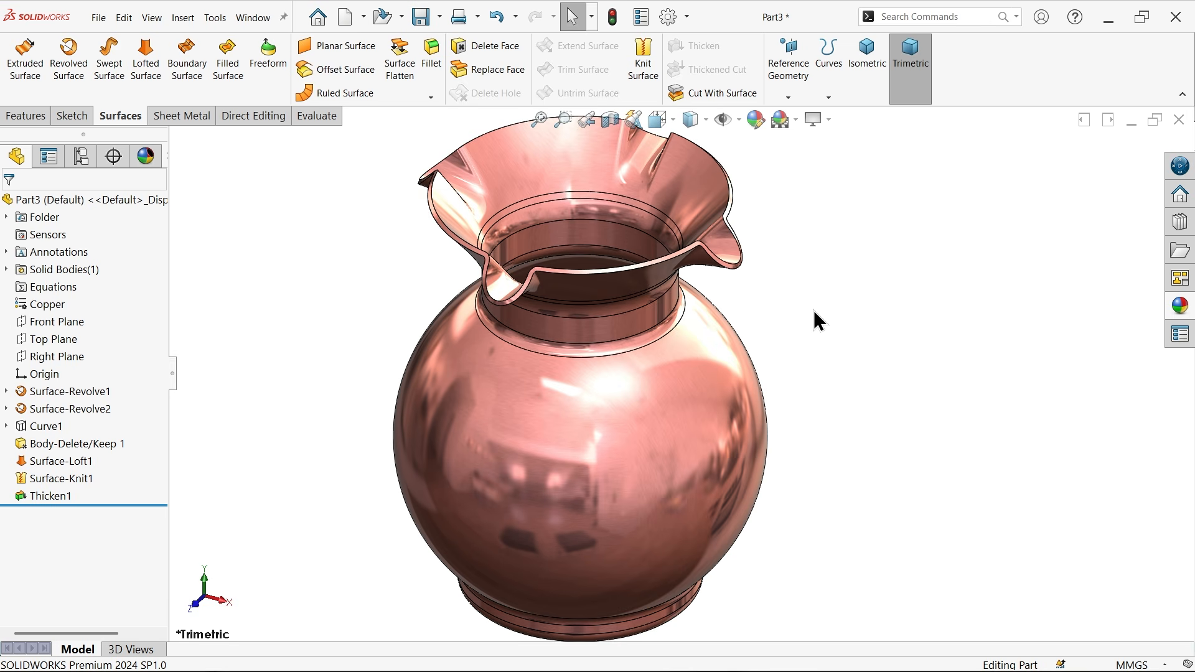
key(f)
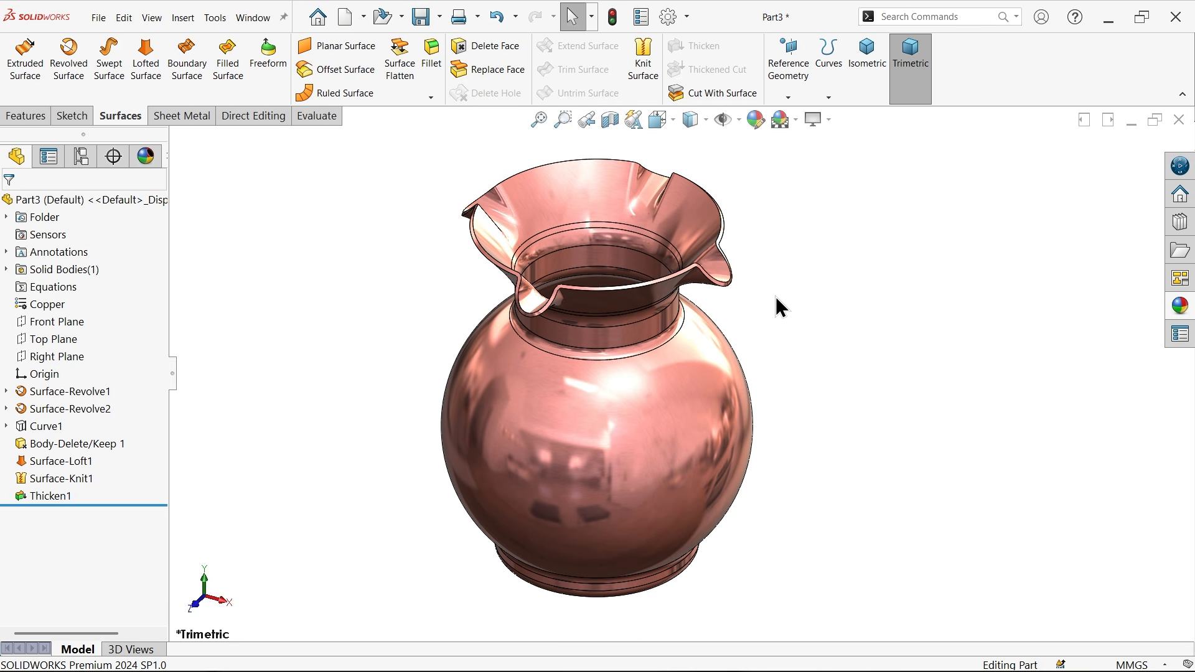
Inspect the vase's wall in a section view along the Front Plane, and turn the section off again.
click(609, 118)
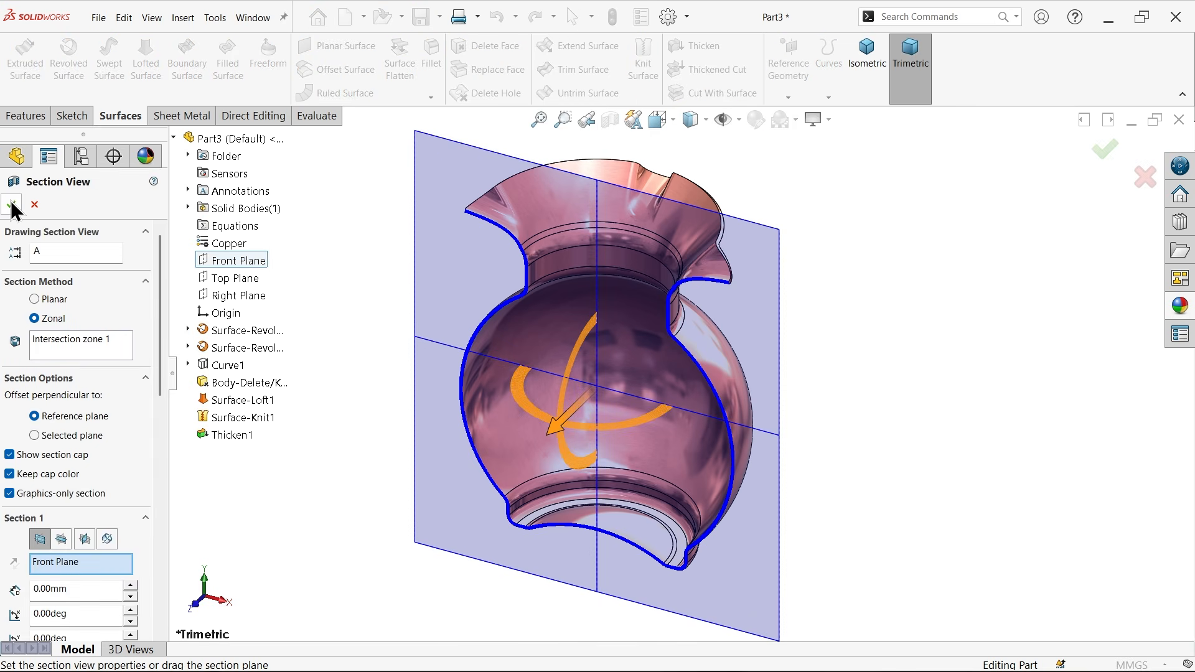
click(11, 204)
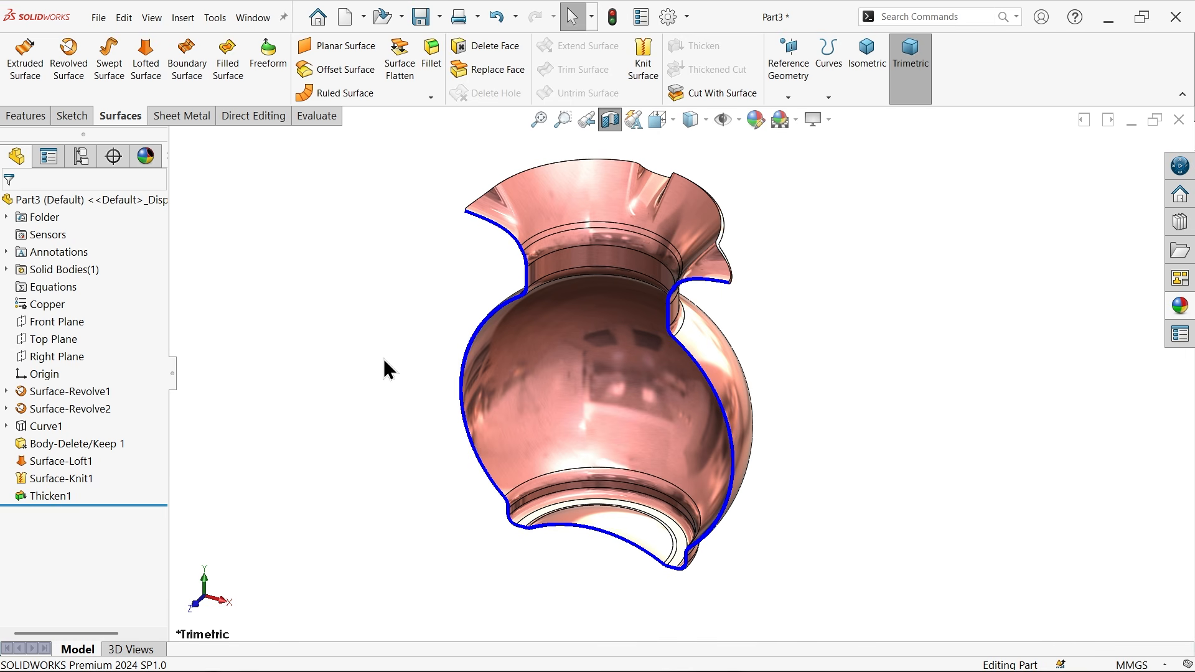
click(609, 119)
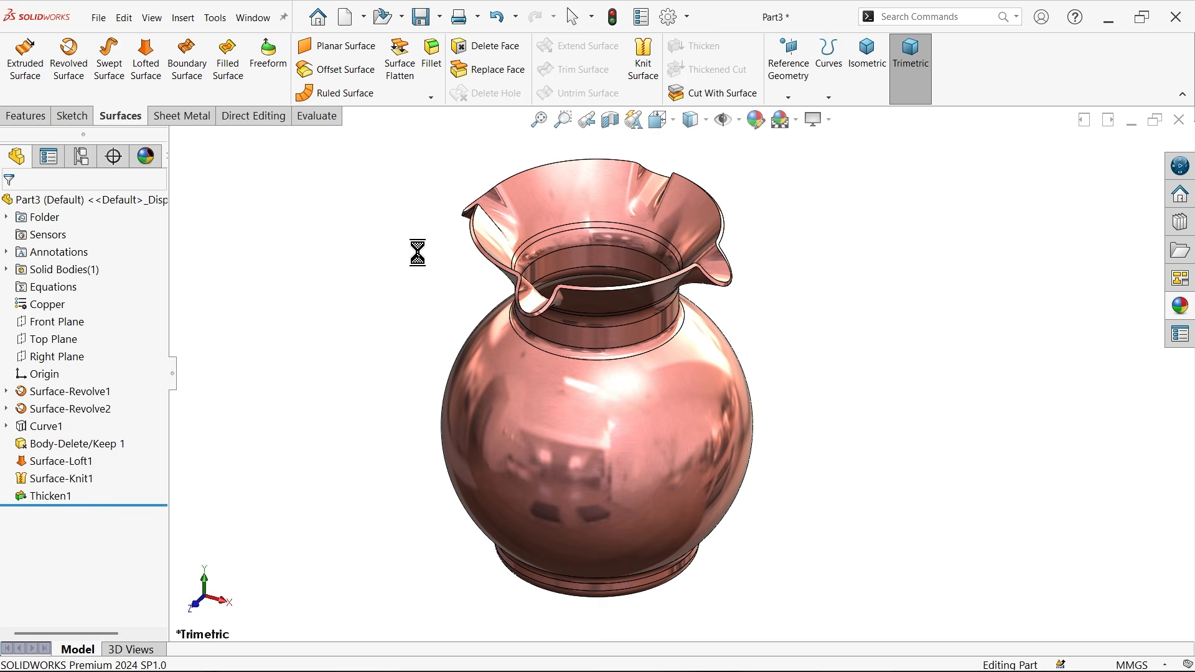
middle_drag(419, 253, 523, 329)
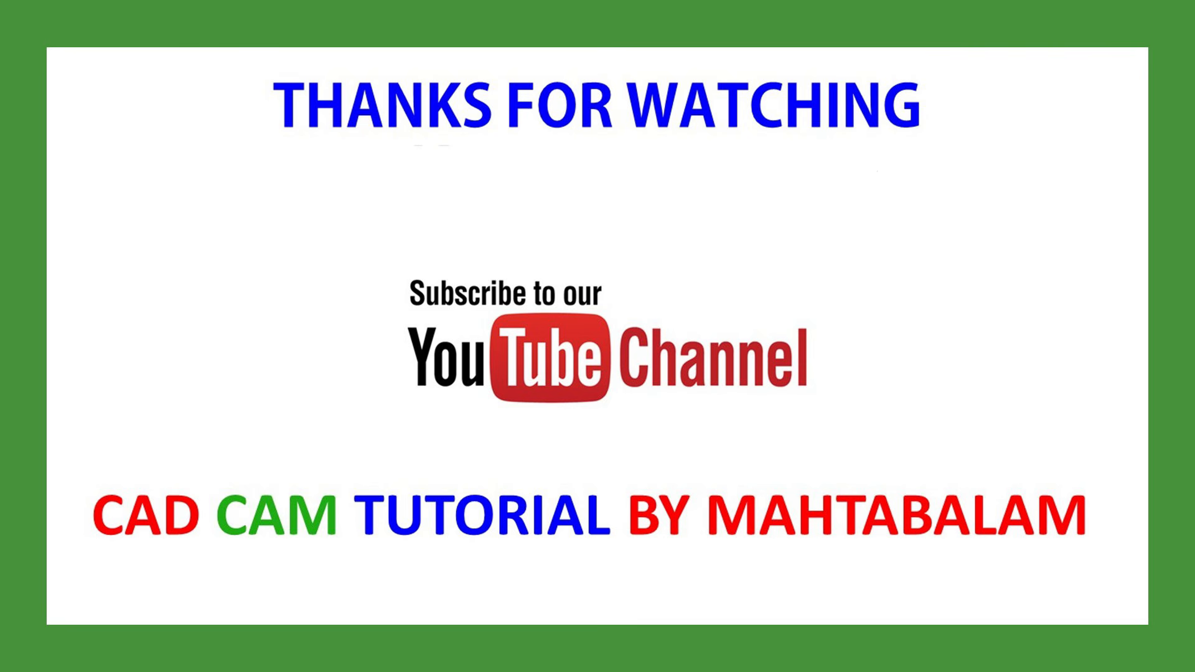